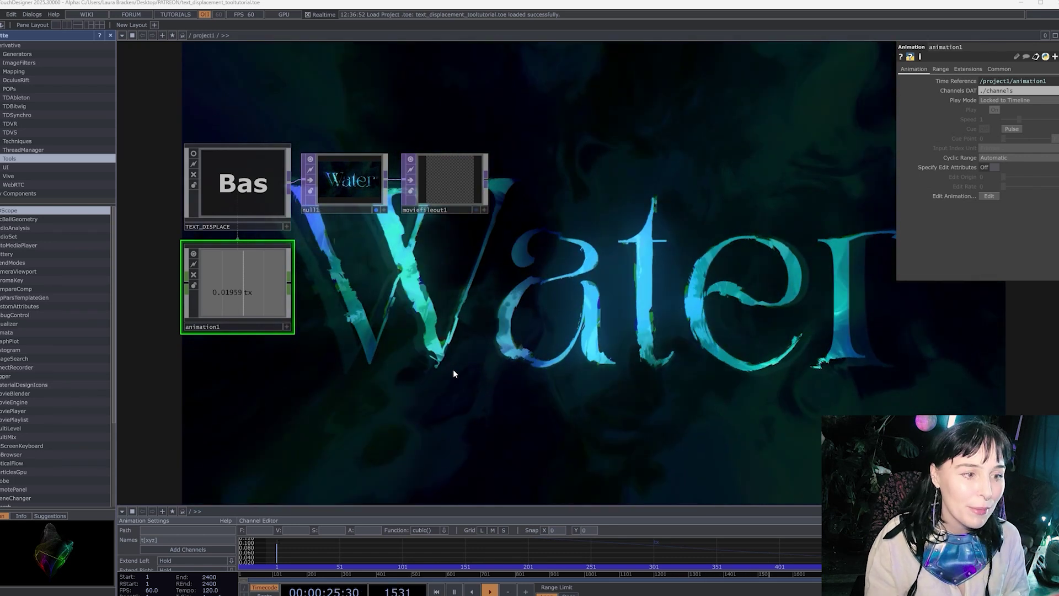
Step: Select the TEXT_DISPLACE component in the project1 network to show its parameters
left_click_drag(396, 269, 446, 273)
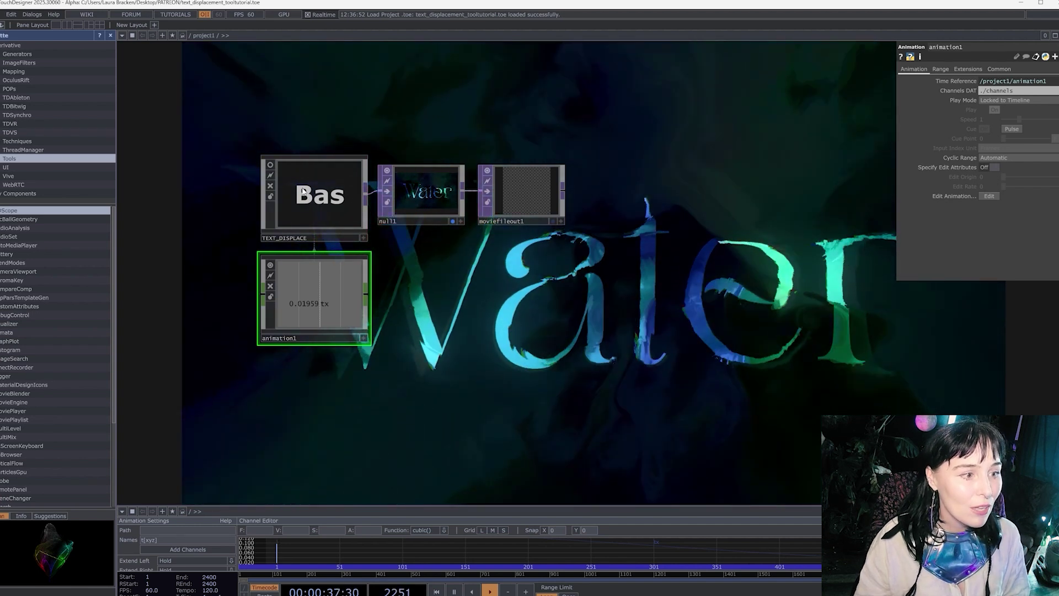
left_click_drag(472, 283, 508, 290)
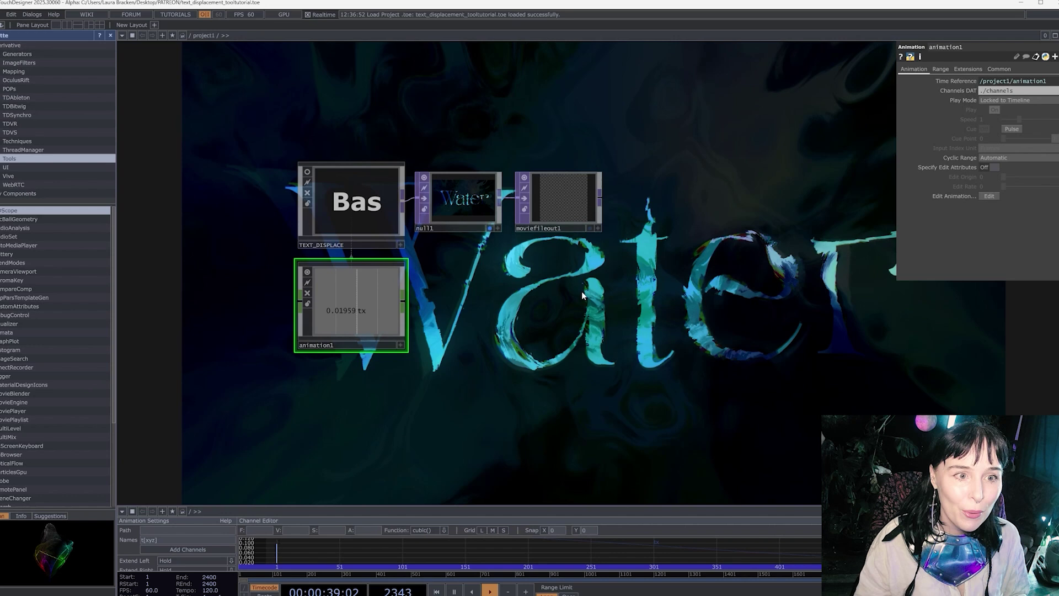
left_click(384, 212)
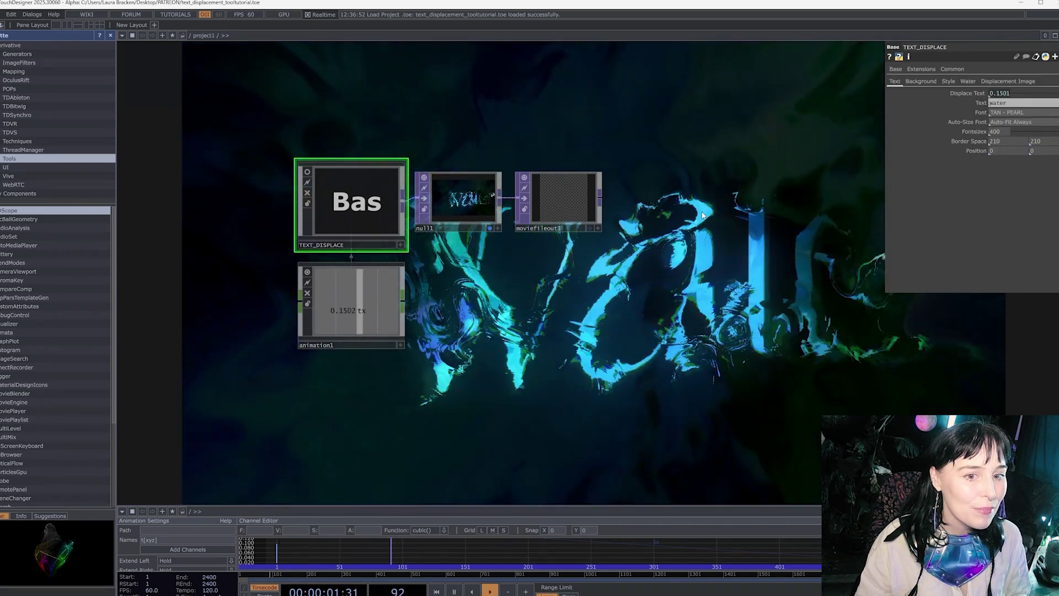
left_click_drag(739, 265, 612, 217)
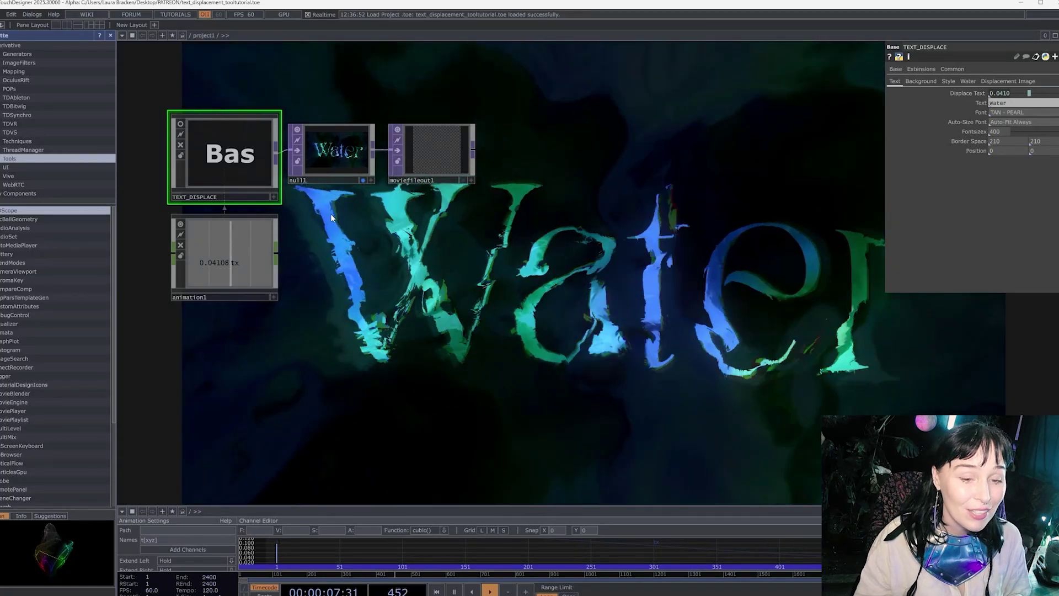
left_click_drag(330, 214, 348, 223)
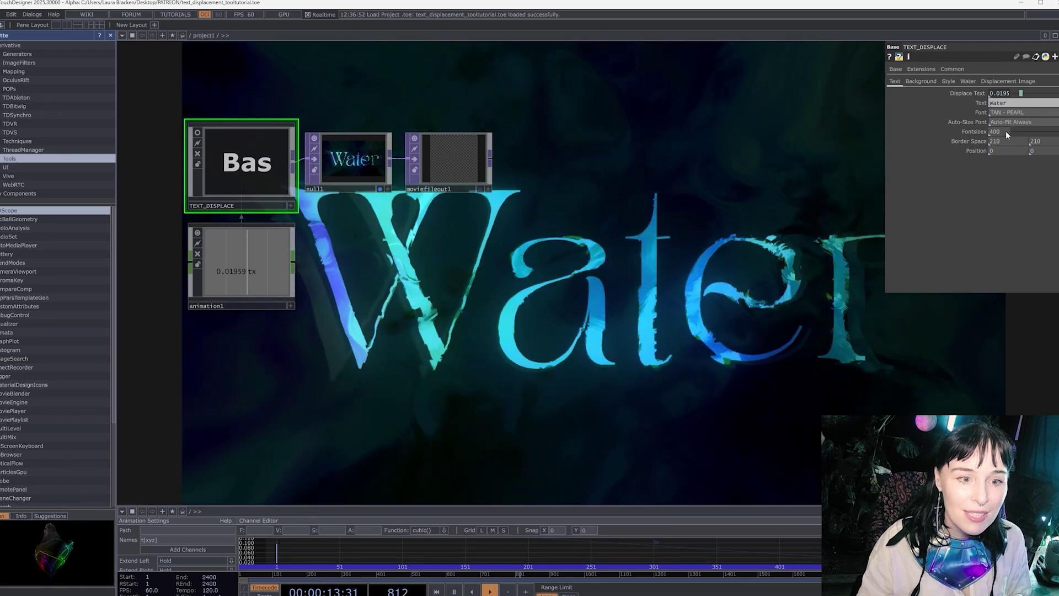
Step: Try the Javanese Text font on the displaced text and restore TAN - PEARL
left_click(1011, 111)
left_click(869, 217)
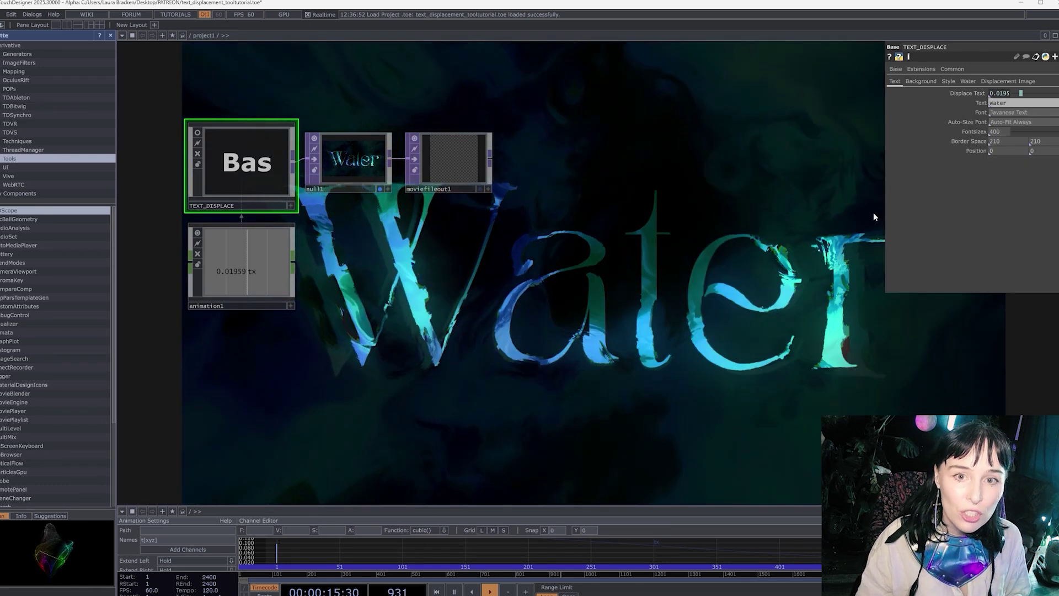
left_click(1016, 112)
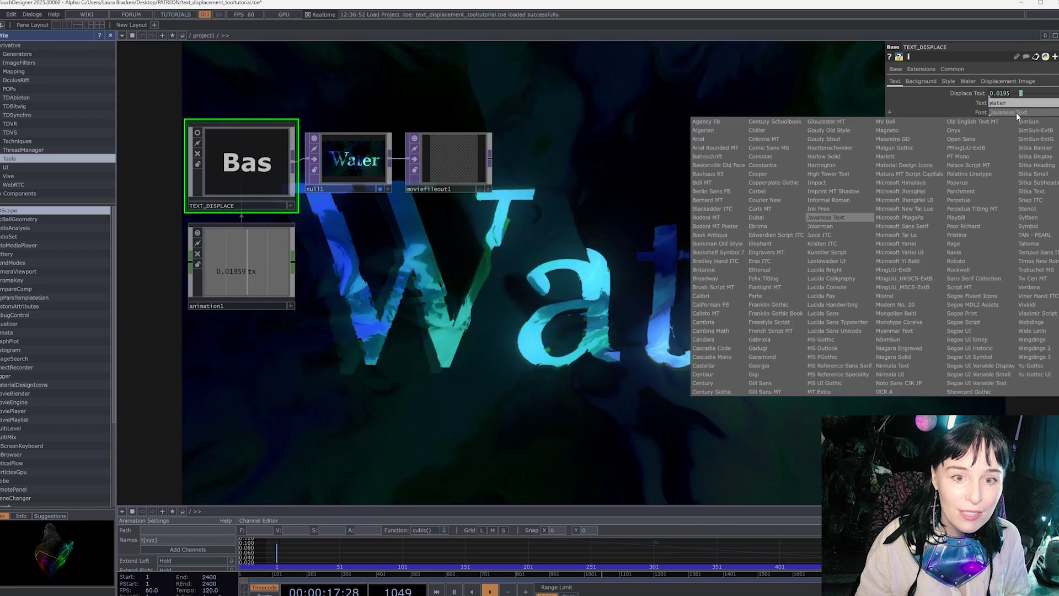
left_click(992, 197)
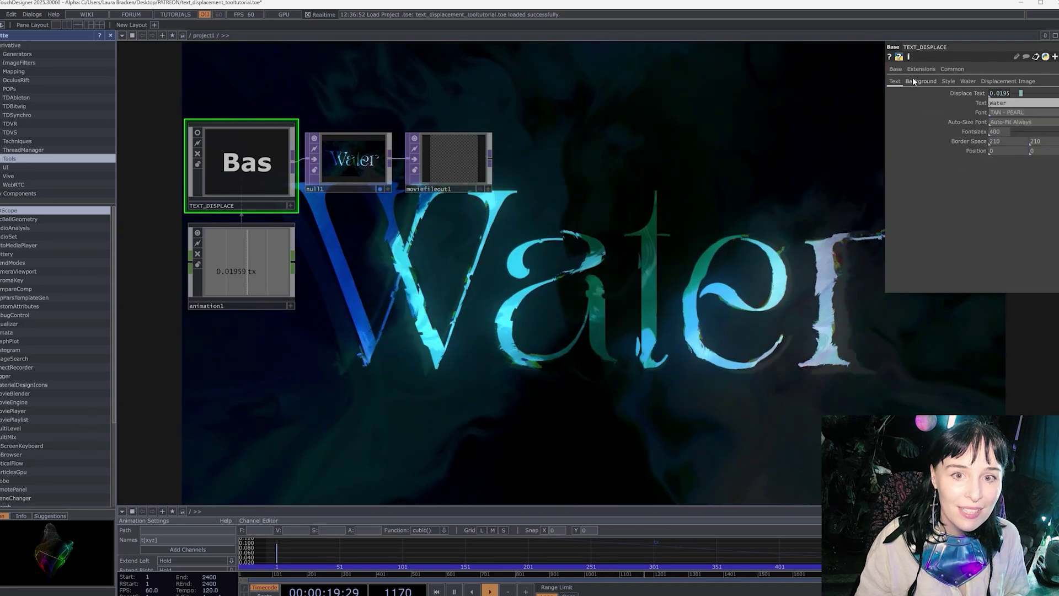
Step: Switch TEXT_DISPLACE's Soft Background off and back on, and do the same with Under / Over
left_click(921, 82)
left_click(994, 103)
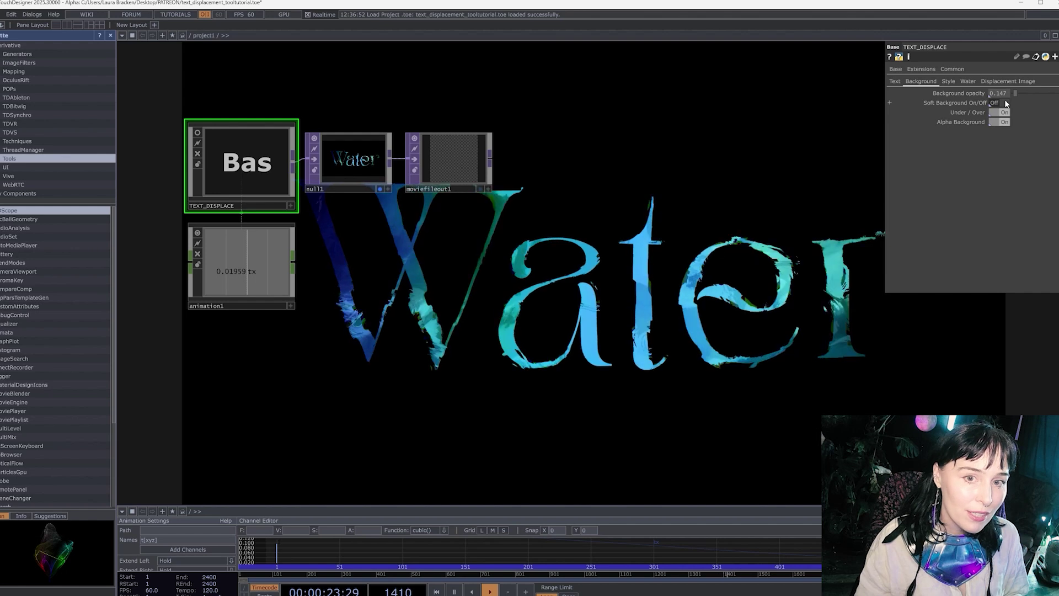
left_click(1003, 103)
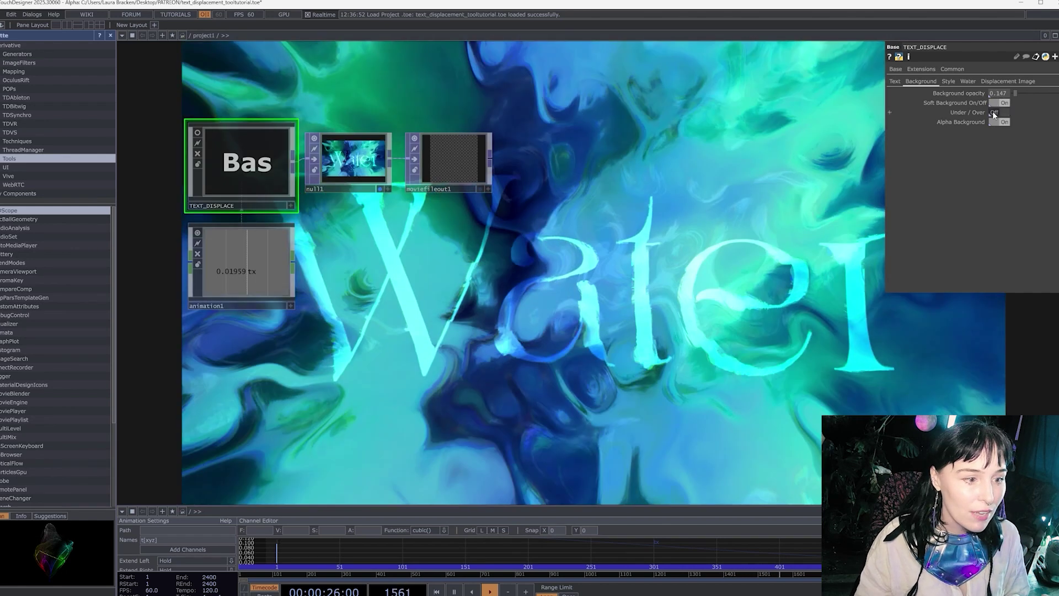
left_click(993, 112)
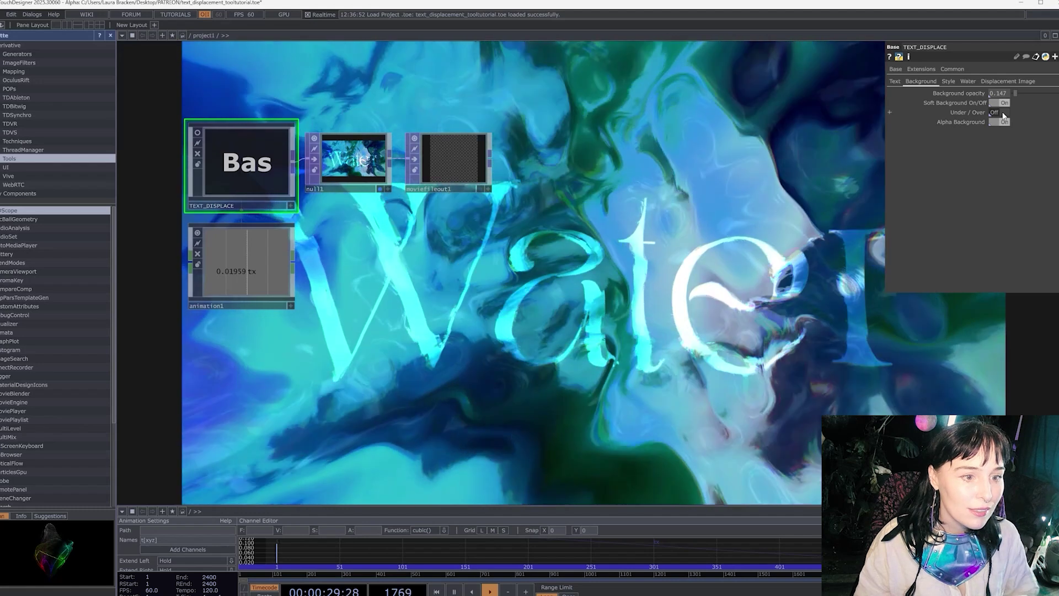
left_click(1003, 113)
Step: Test TEXT_DISPLACE with Alpha Background and Soft Background switched off, and turn both back on
left_click(997, 122)
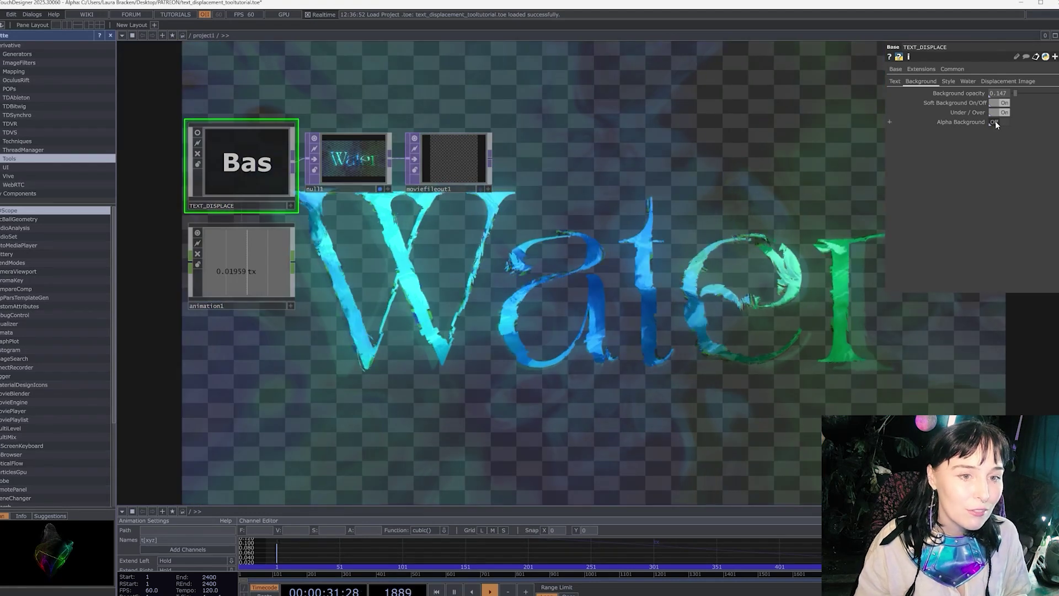
left_click(993, 103)
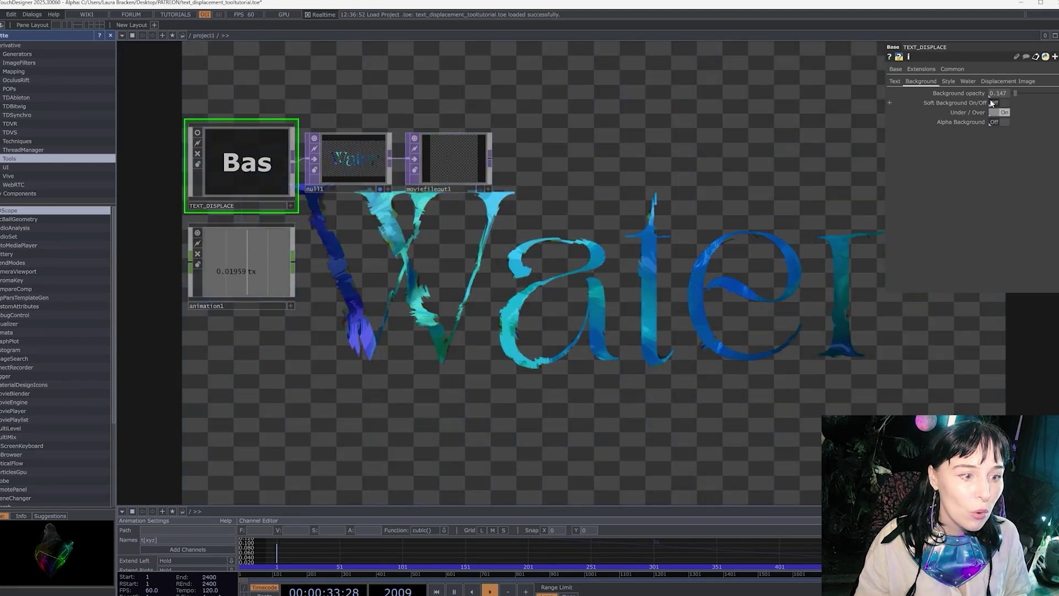
left_click(993, 102)
left_click(1003, 122)
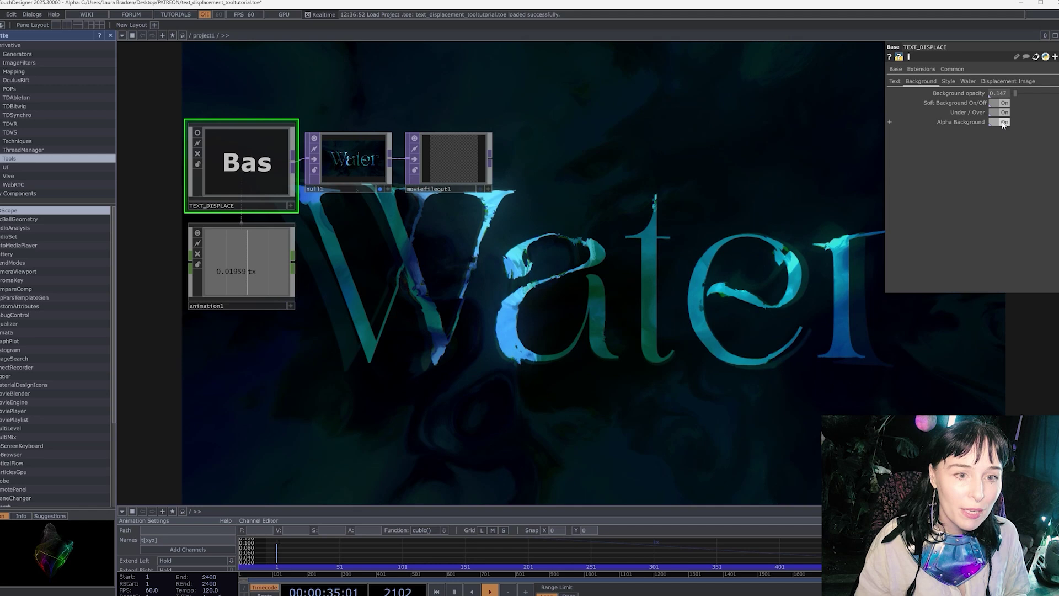
Step: Try a different Colour value in TEXT_DISPLACE's style parameters and undo the change
left_click(949, 81)
left_click_drag(1043, 92, 1020, 96)
key("ctrl+z")
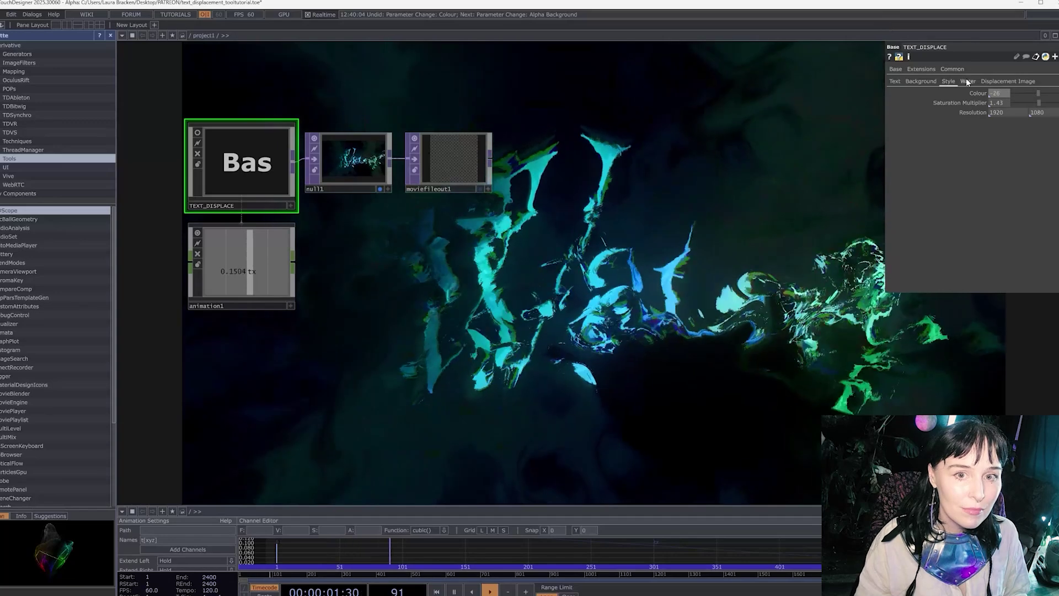
Step: Set TEXT_DISPLACE's Radial Light to 0.463 and Water Detail to 0.8
left_click_drag(1013, 93, 1035, 98)
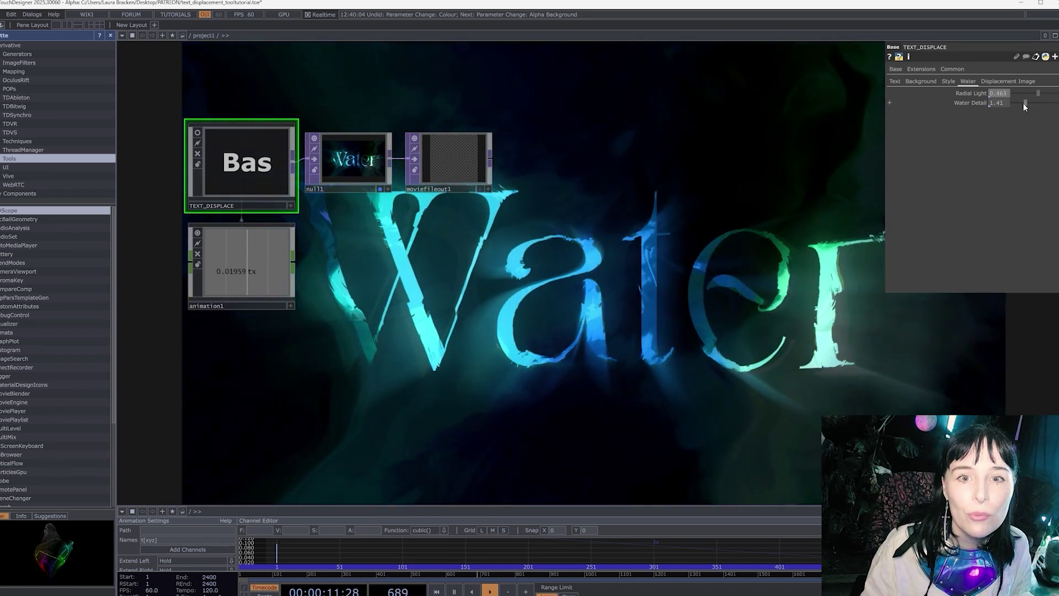
left_click_drag(1025, 103, 965, 110)
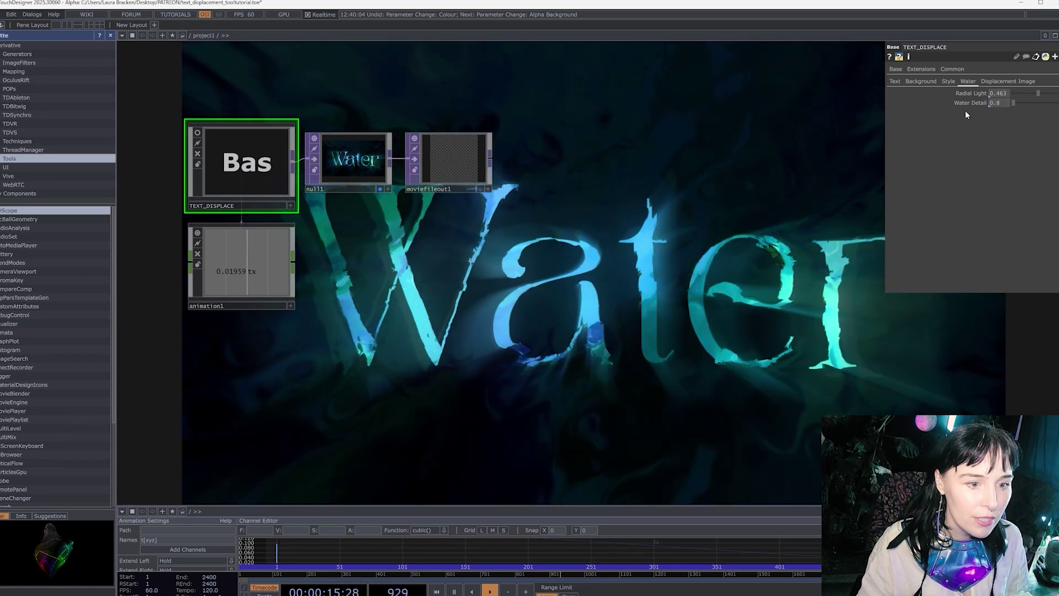
Step: Turn Under / Over off for the background and set Radial Light to 0.48 and Water Detail to 0.8
left_click(915, 82)
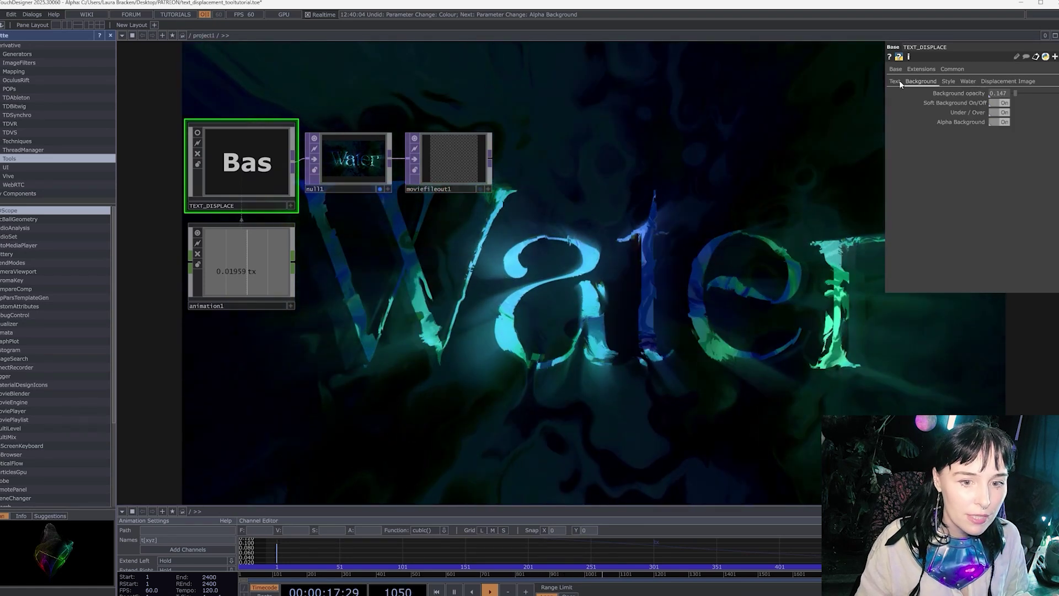
left_click(971, 81)
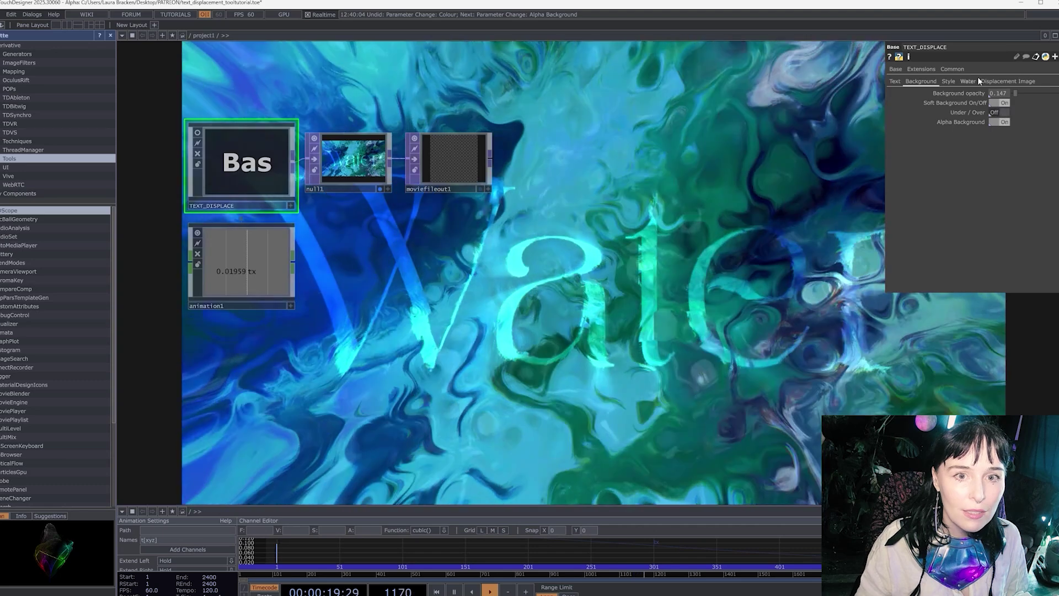
left_click_drag(1033, 94, 1058, 105)
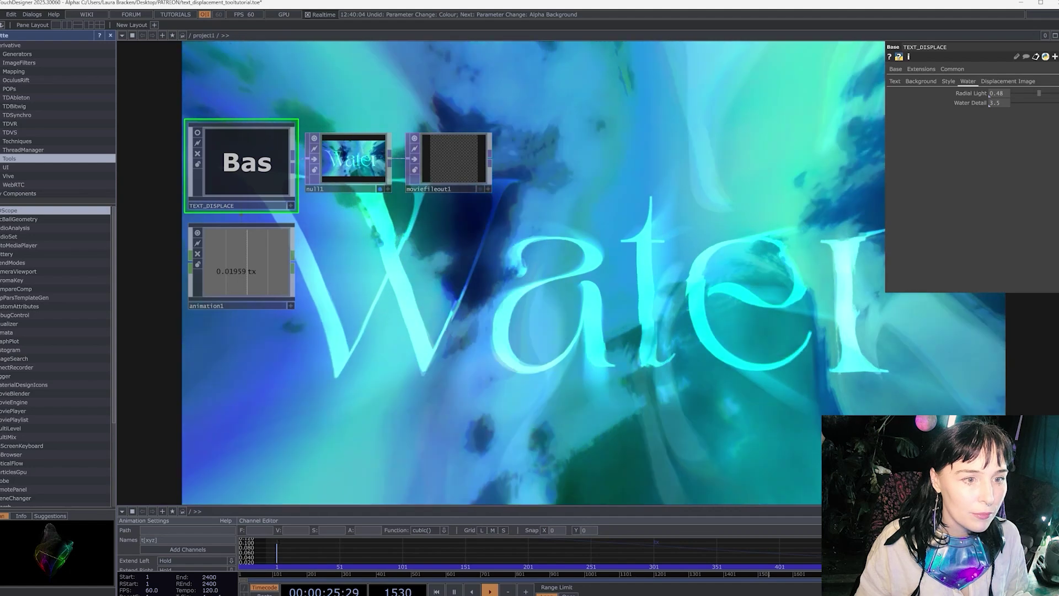
left_click_drag(1057, 108, 1011, 106)
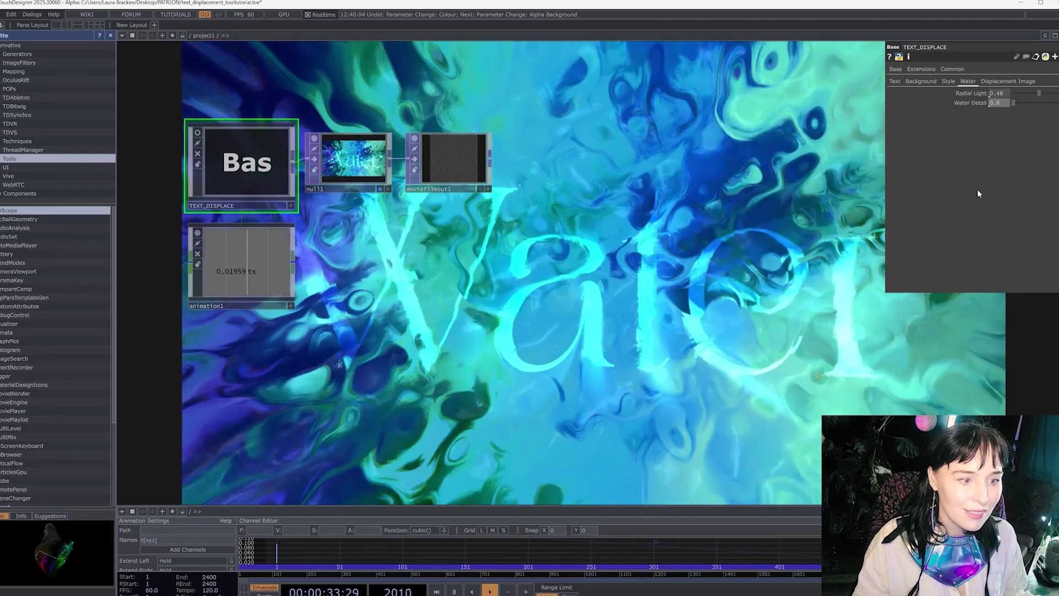
Step: Examine TEXT_DISPLACE's Displacement Image parameters and return to its text parameters
left_click(1008, 81)
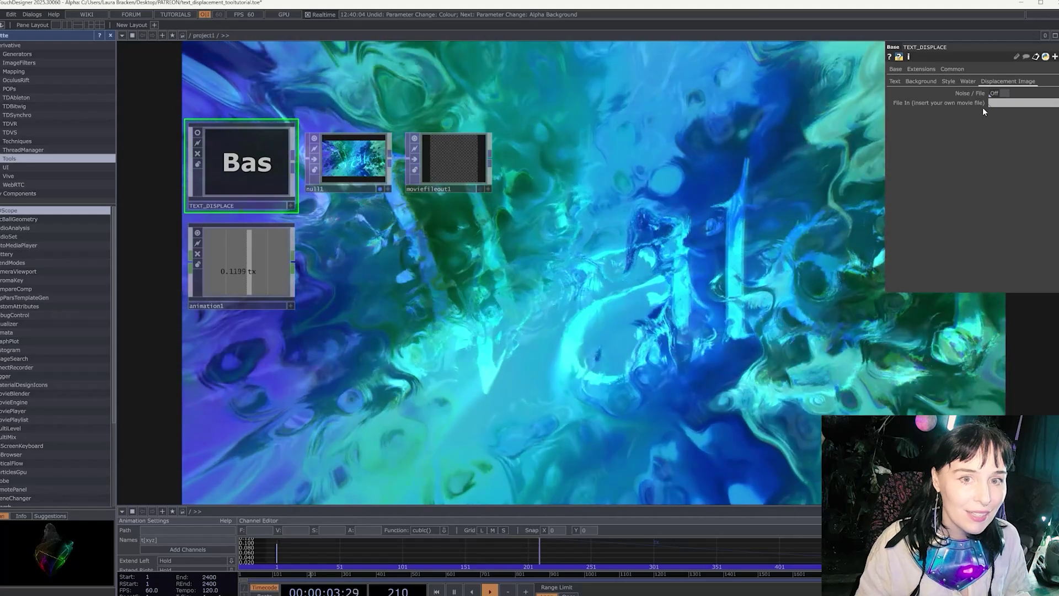
left_click(895, 81)
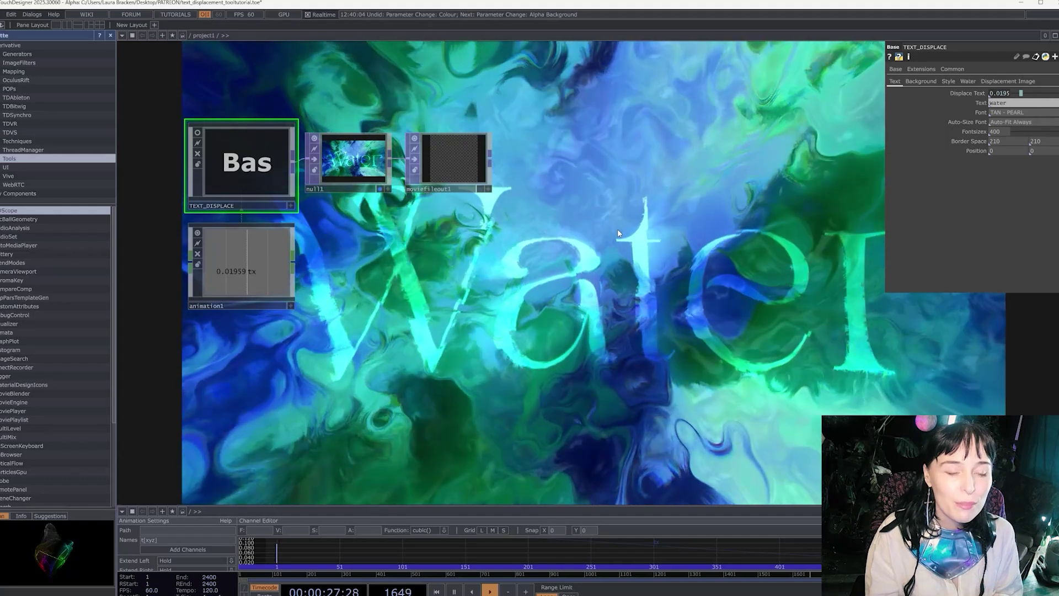
left_click_drag(318, 242, 427, 252)
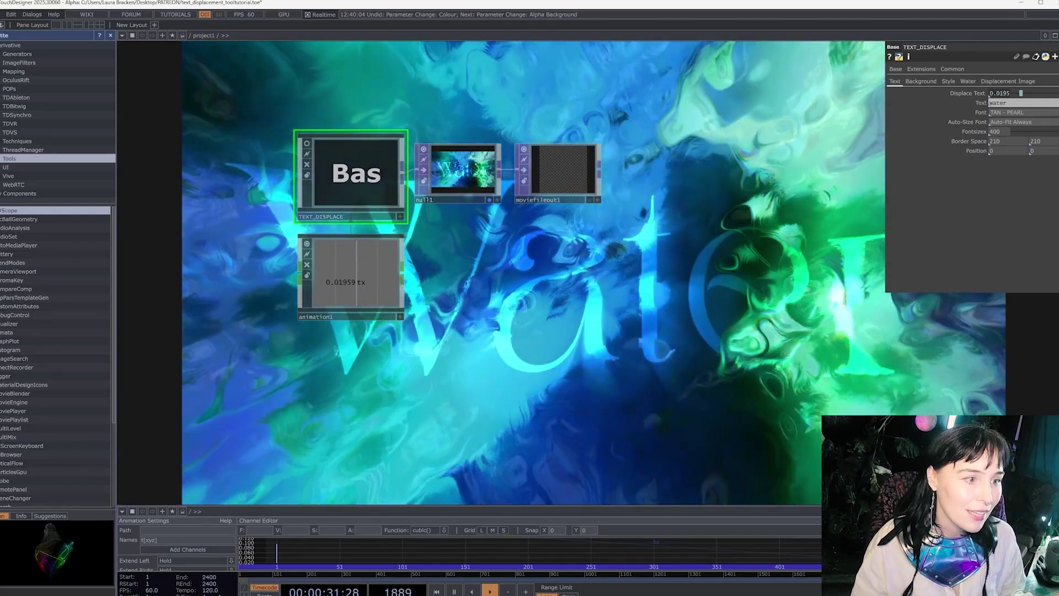
left_click_drag(463, 240, 488, 270)
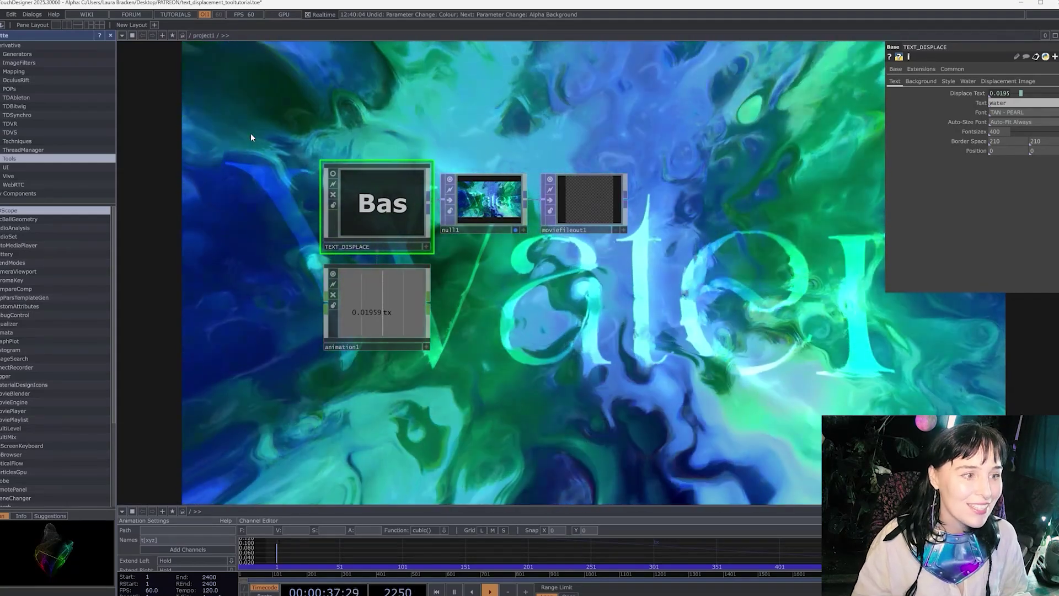
right_click(251, 135)
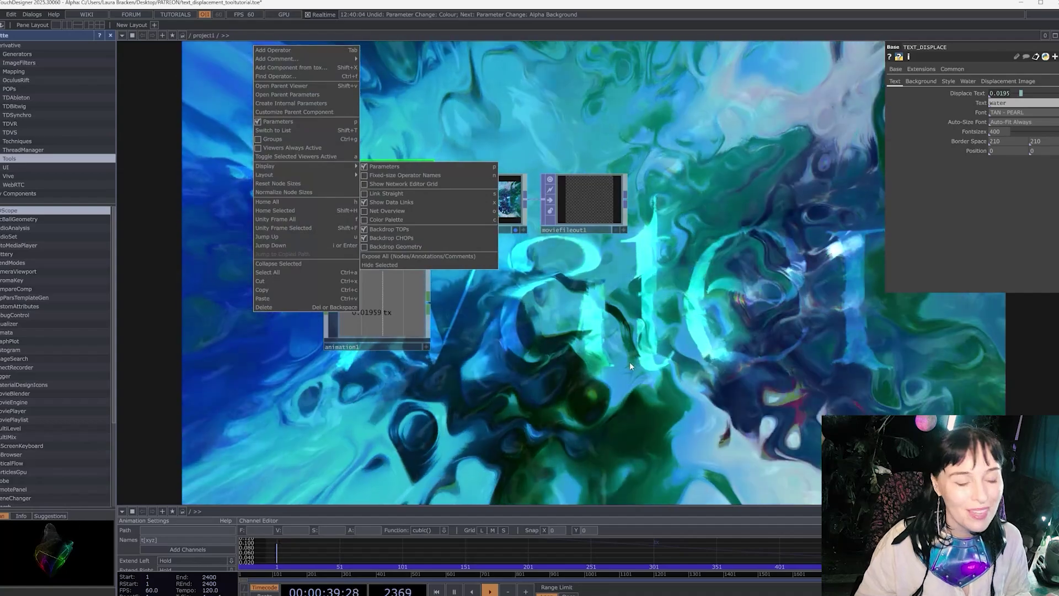
left_click(630, 362)
Step: Enter TEXT_DISPLACE and examine its internal operator network, including the ramp, noise and displace operators
scroll(390, 211, "up", 5)
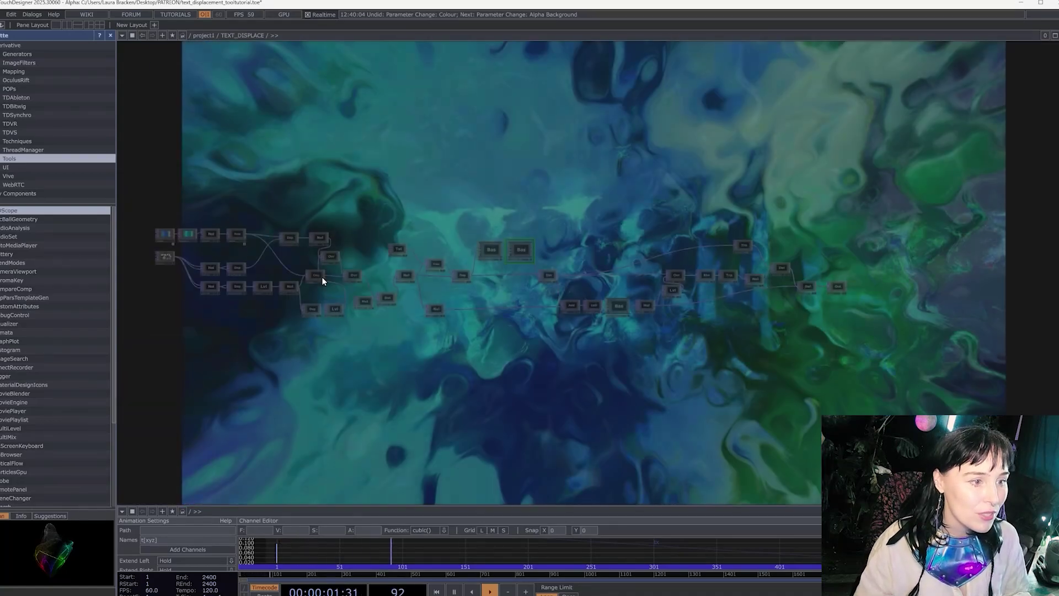
left_click_drag(399, 146, 430, 137)
scroll(431, 142, "down", 4)
right_click_drag(257, 157, 690, 329)
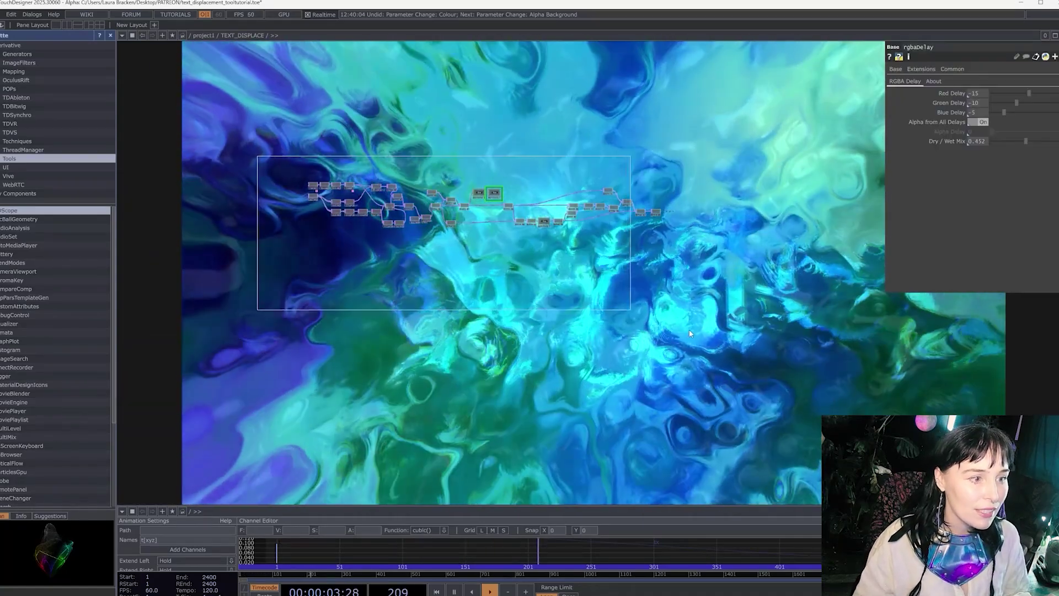
scroll(575, 204, "up", 5)
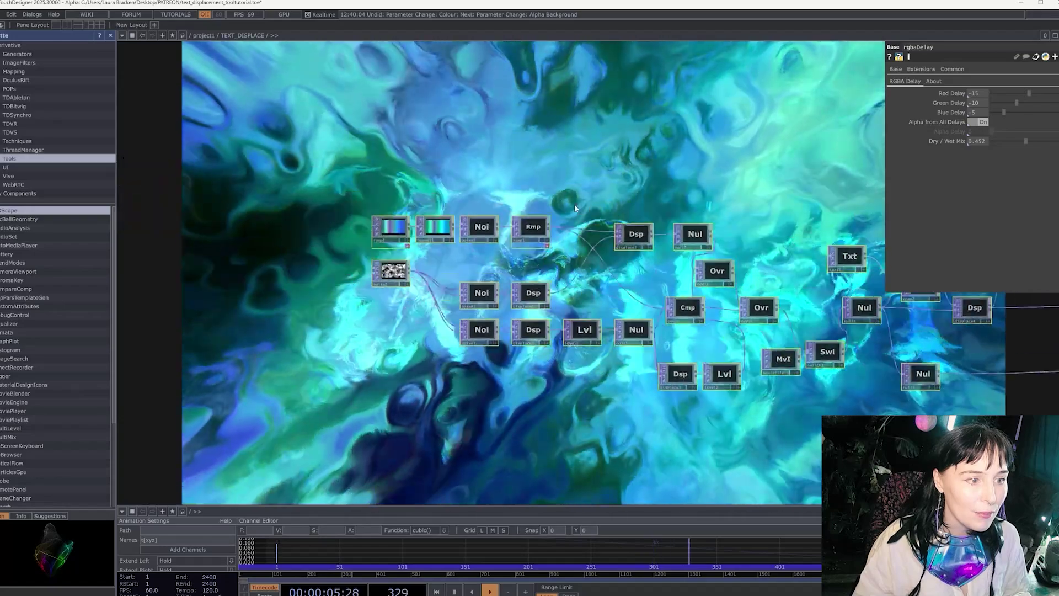
scroll(574, 204, "up", 4)
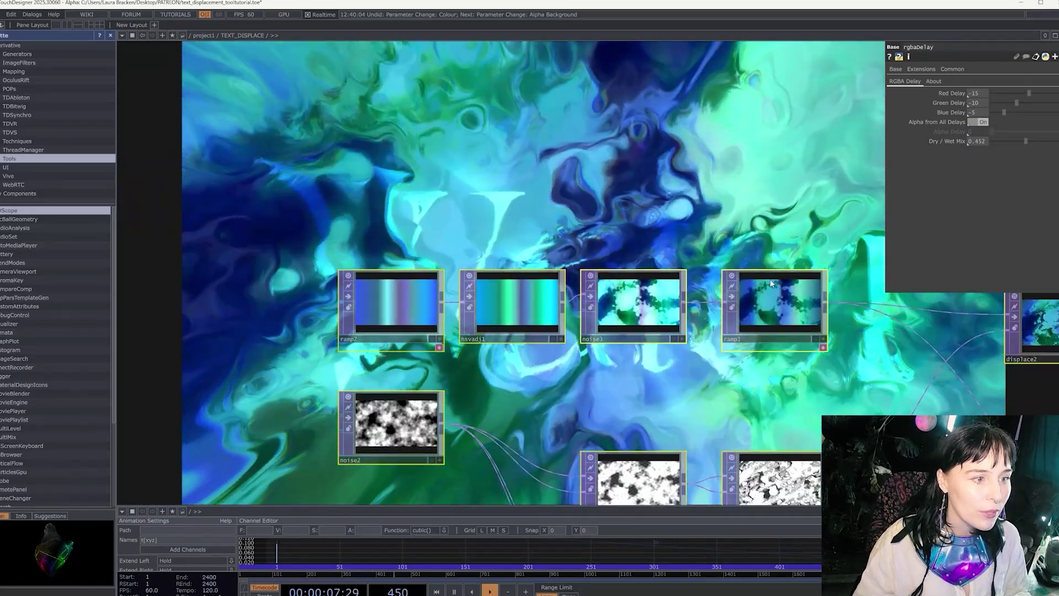
left_click_drag(353, 262, 266, 207)
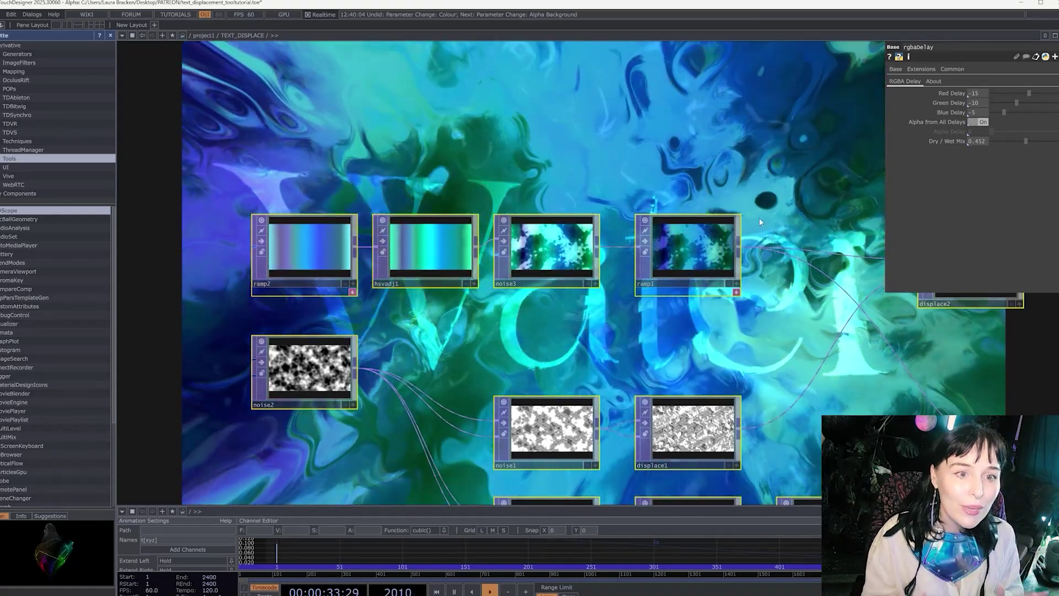
scroll(785, 319, "down", 3)
scroll(775, 319, "down", 6)
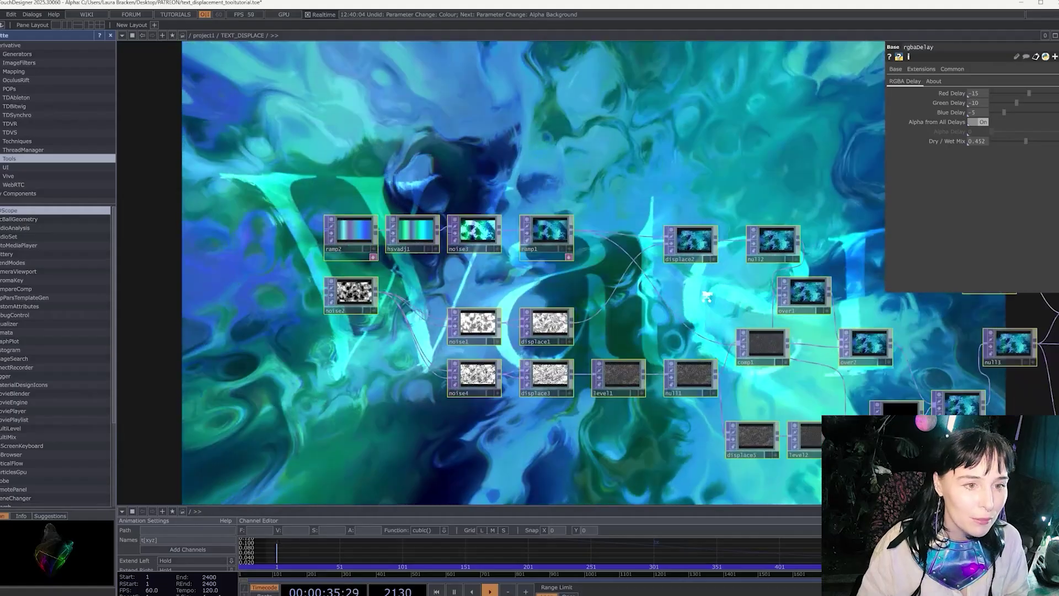
Step: Delete all operators inside the TEXT_DISPLACE component to leave an empty network
key("h")
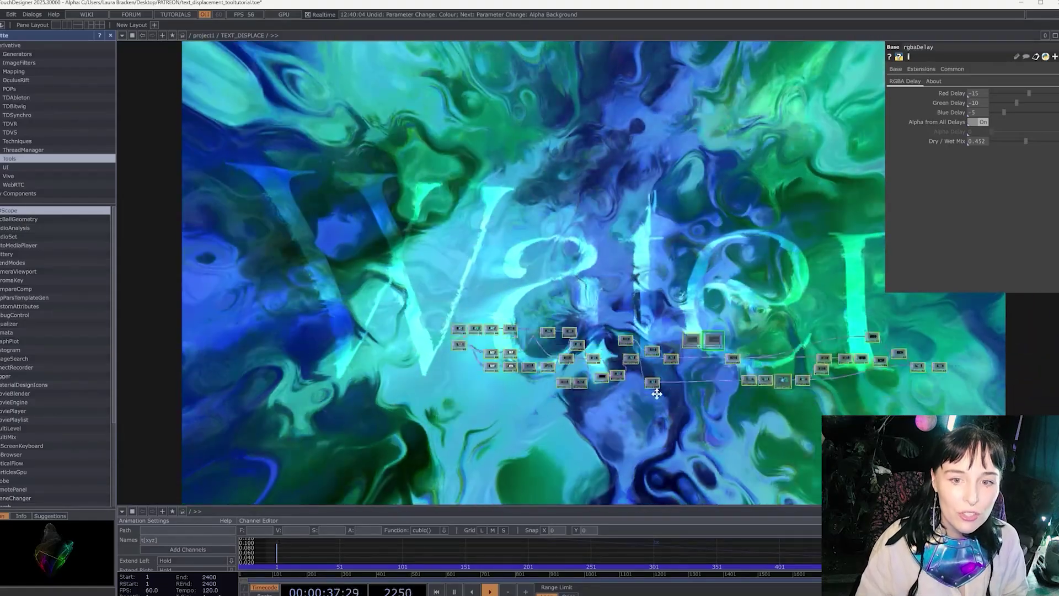
left_click_drag(189, 201, 948, 388)
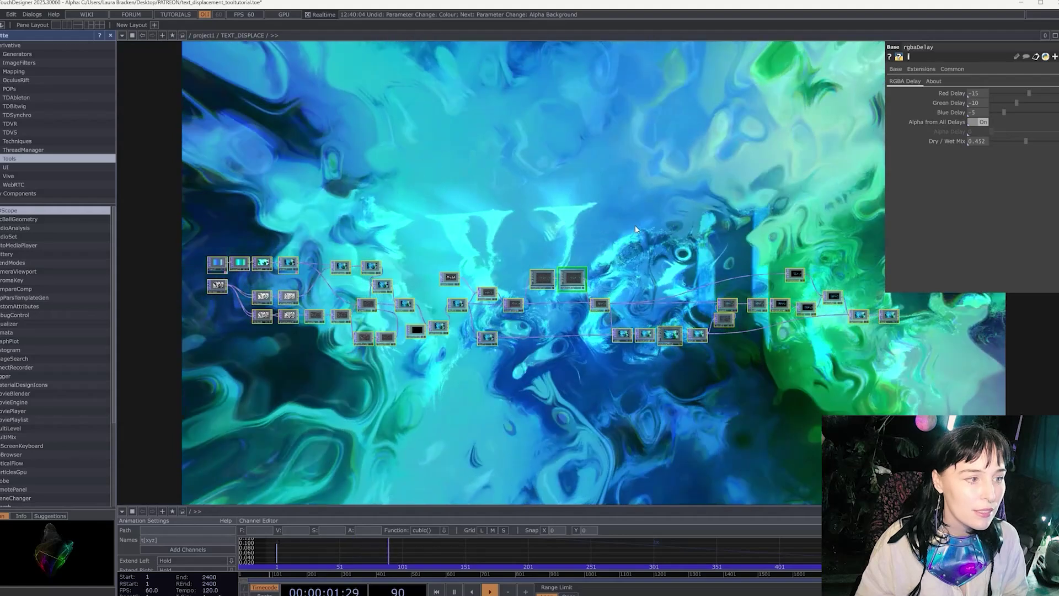
key("Delete")
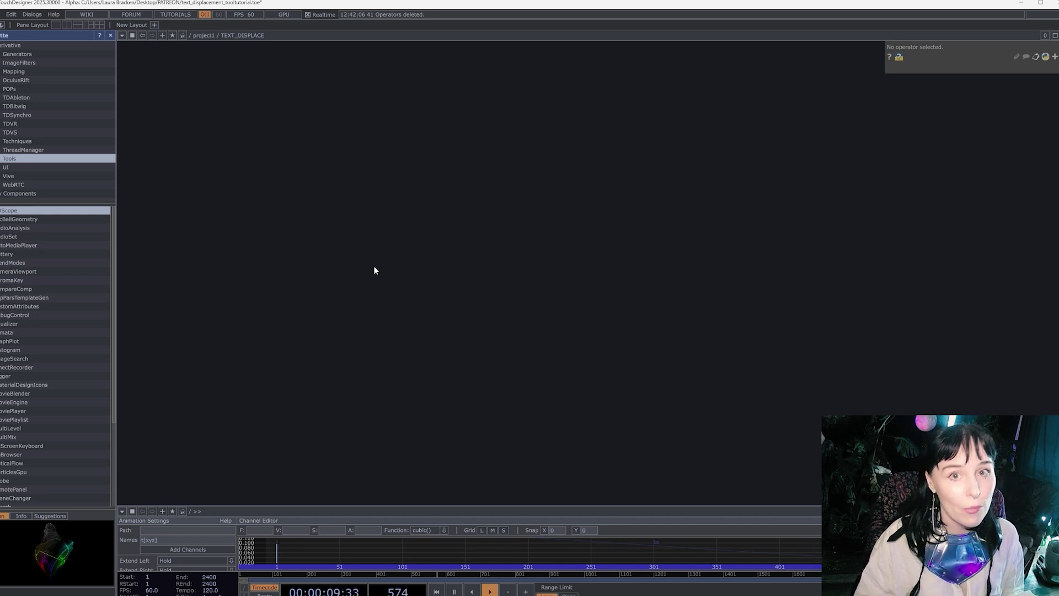
Step: Add a Ramp TOP to the empty TEXT_DISPLACE network
key("Tab")
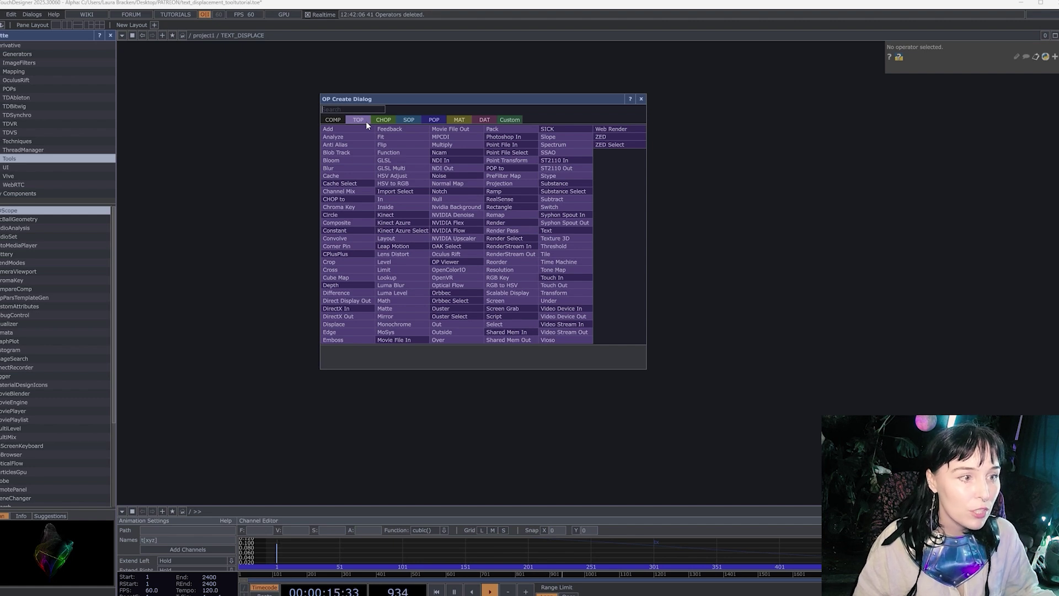
left_click(496, 192)
left_click(498, 193)
scroll(499, 193, "up", 8)
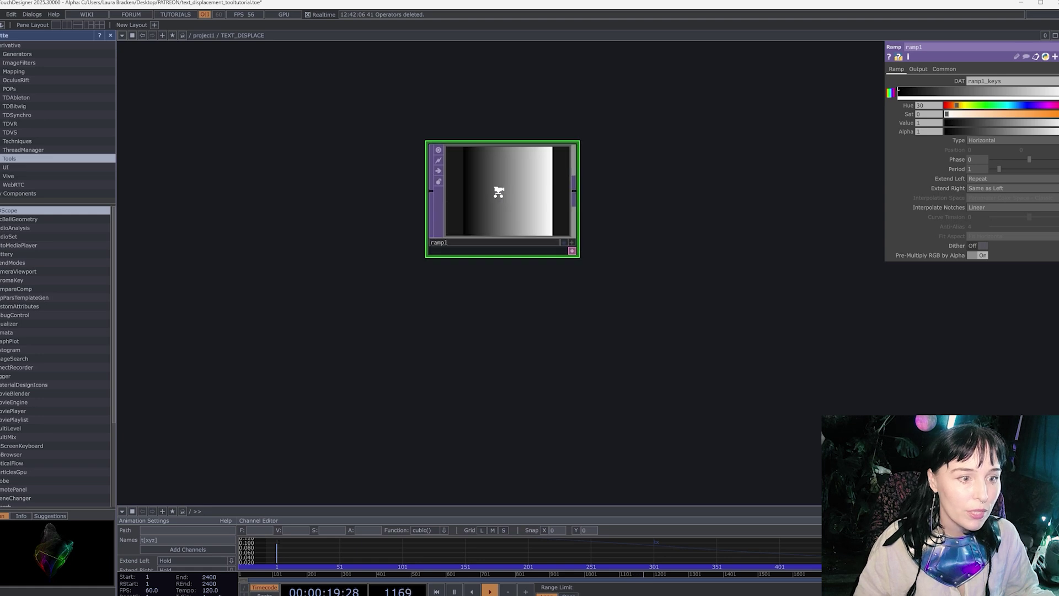
scroll(505, 197, "down", 2)
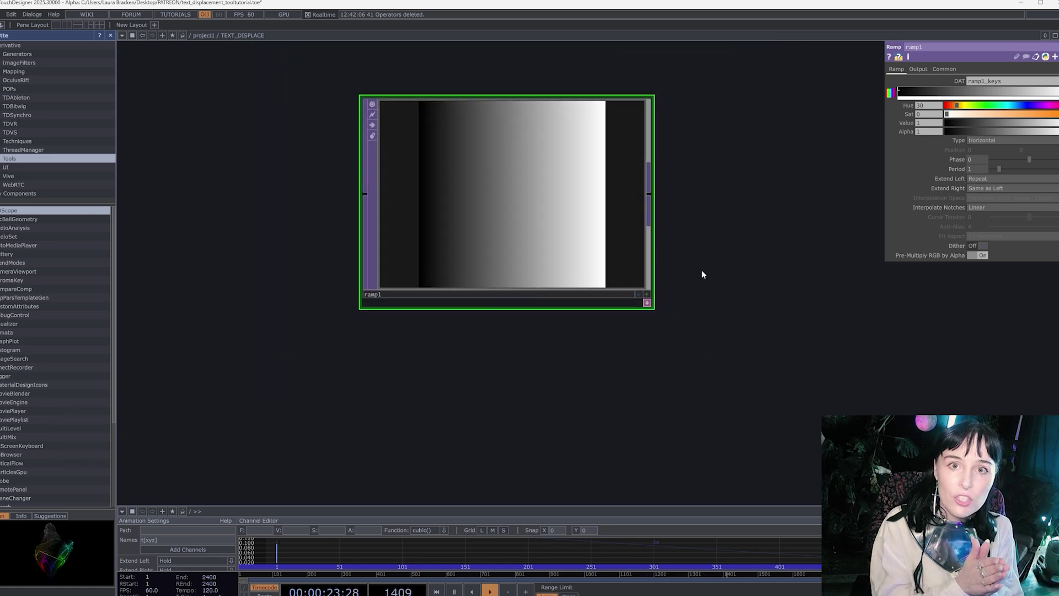
left_click_drag(703, 261, 759, 307)
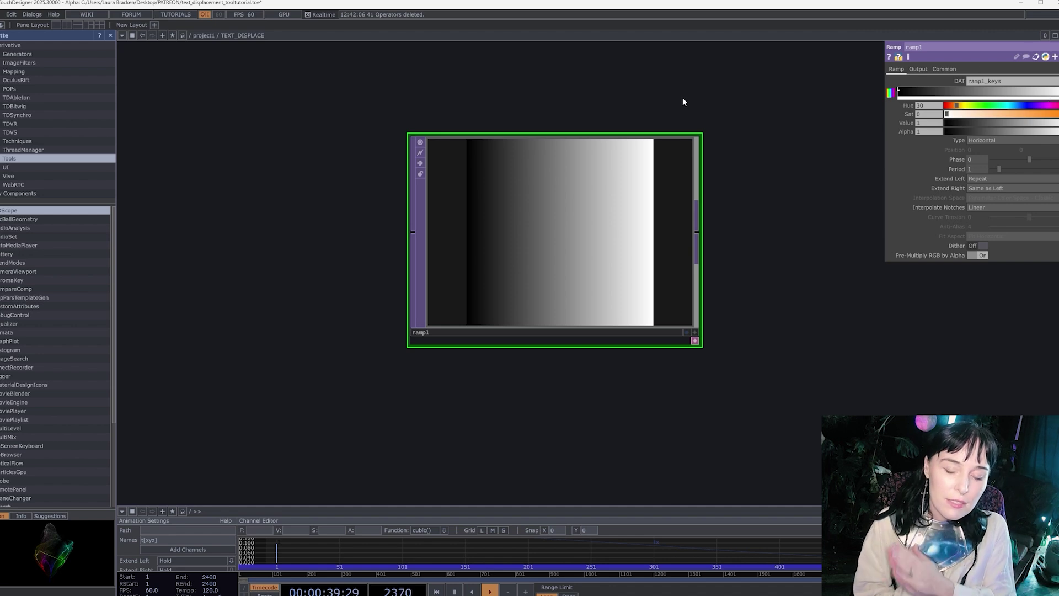
Step: Colour the ramp's first key muted violet-blue (hue 231, value 0.42) and add a teal key beside it with hue 189 and saturation about 0.41
left_click(900, 91)
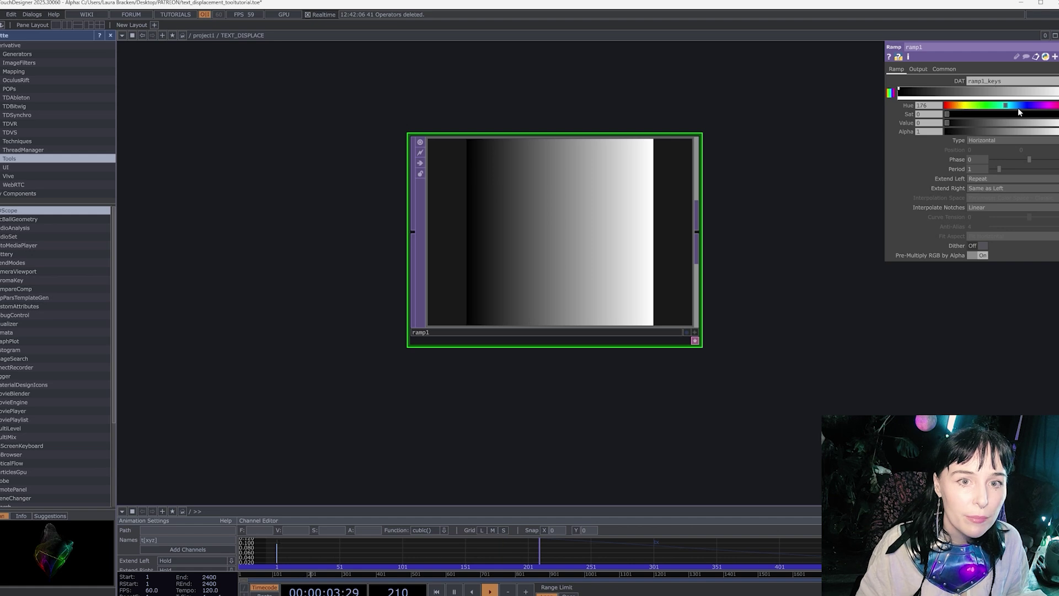
left_click_drag(965, 114, 993, 112)
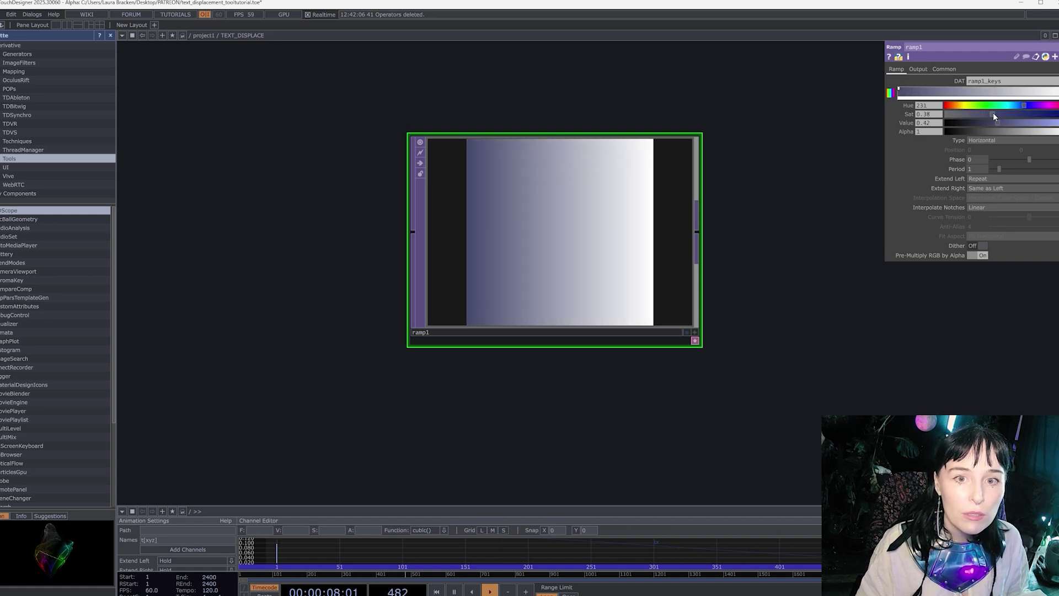
left_click(917, 91)
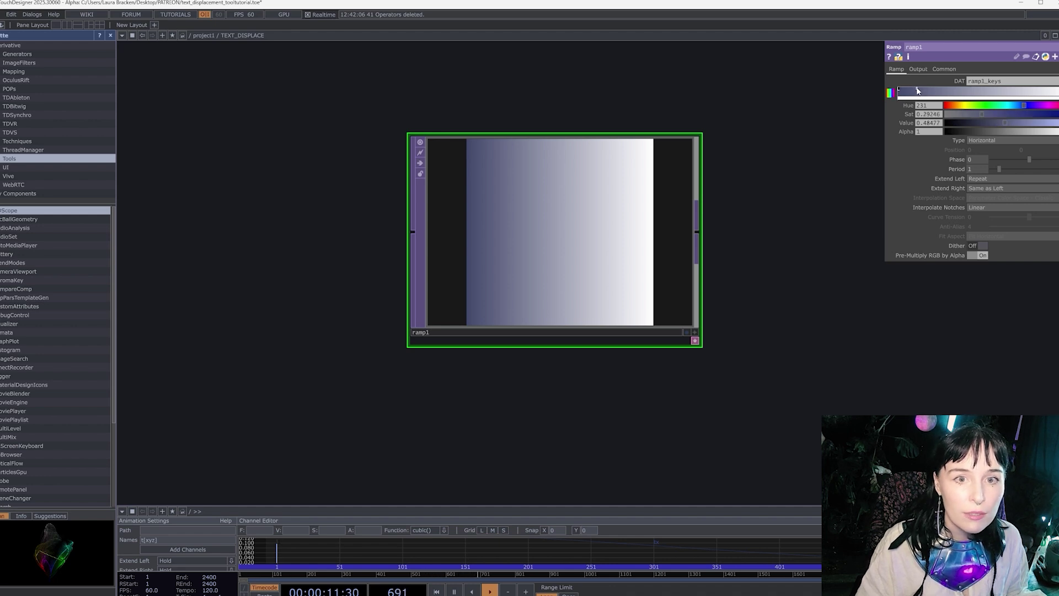
left_click_drag(1025, 103, 1002, 115)
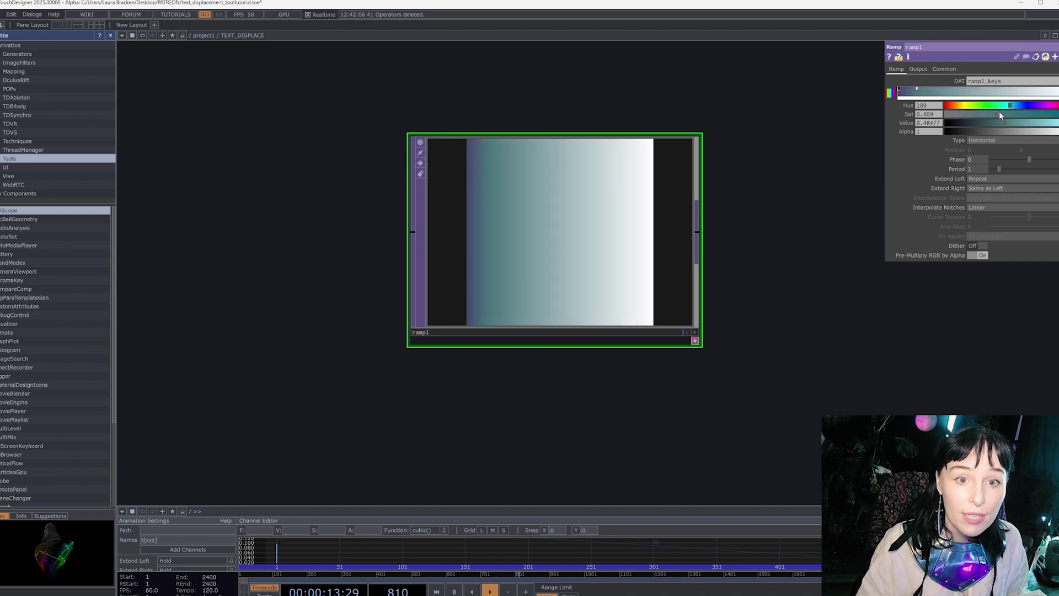
Step: Add a blue ramp key with hue 210, saturation 0.612 and value 0.482, followed by a teal-green key with saturation 0.48
left_click(944, 91)
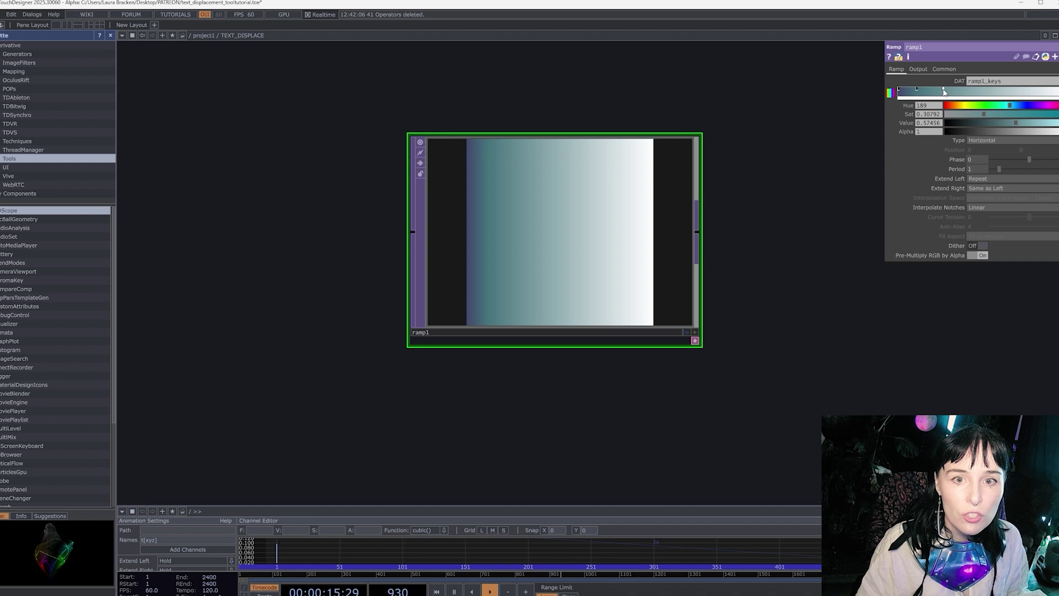
left_click_drag(1020, 108, 1007, 121)
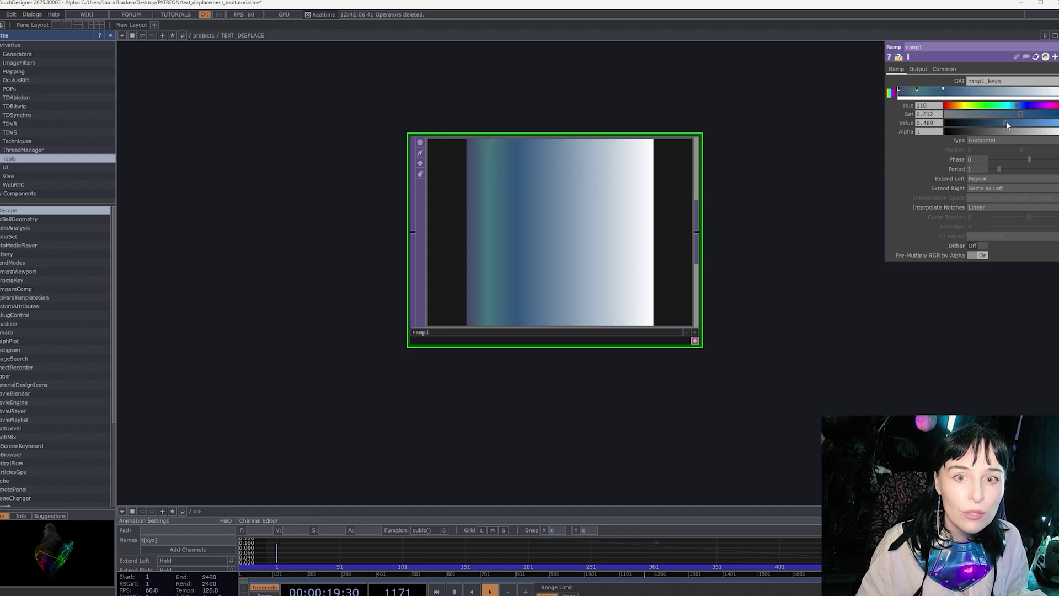
left_click_drag(1007, 122, 1003, 123)
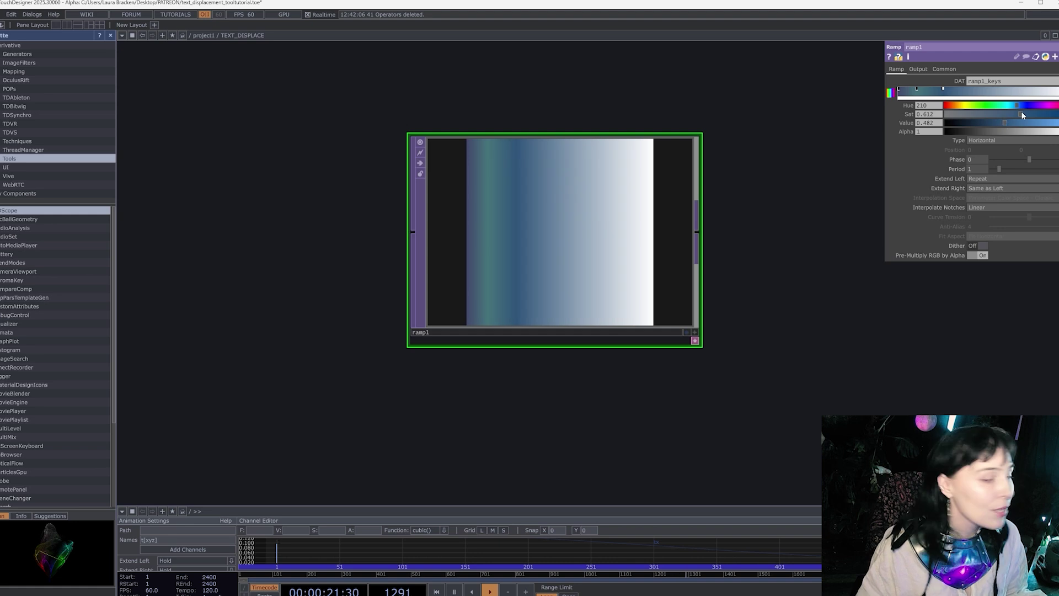
left_click(981, 91)
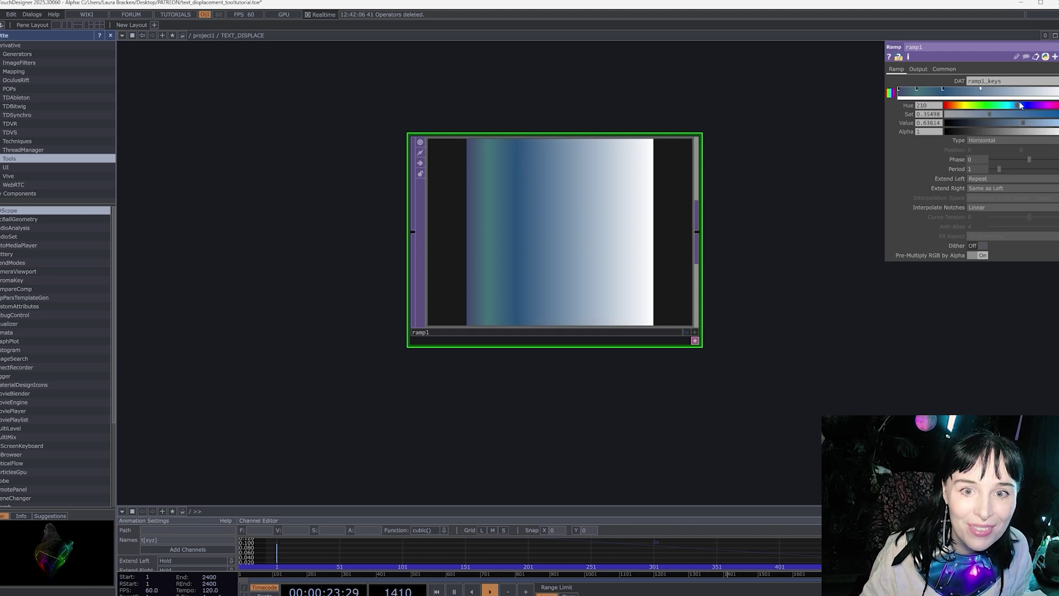
left_click_drag(997, 115, 1005, 106)
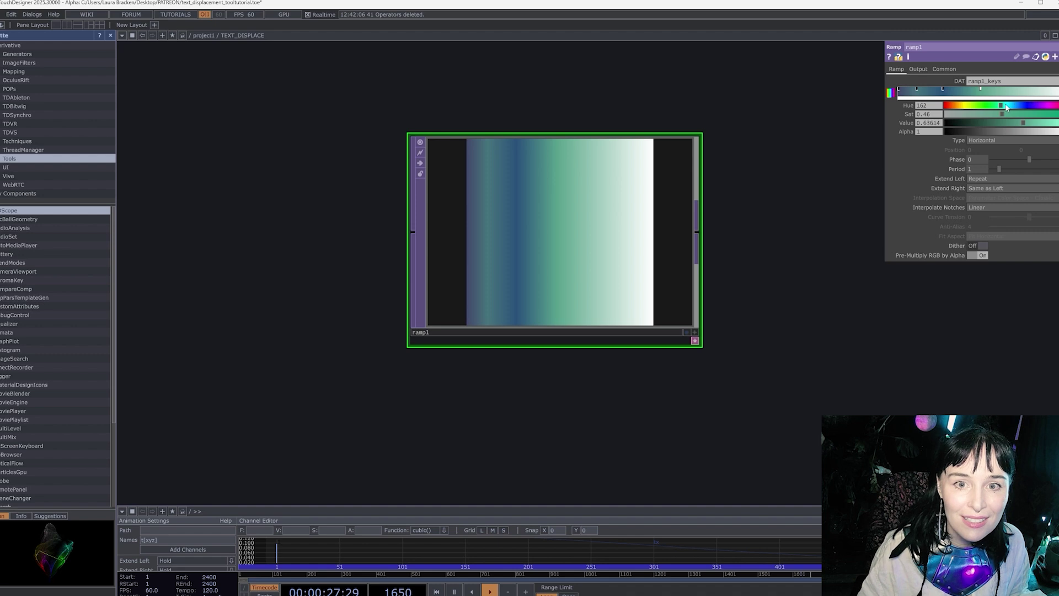
Step: Add a purple key (hue 240, saturation 0.493, value 0.605) near the ramp's end and a blue key (hue 202, saturation 0.598) before it
left_click(1001, 91)
mouse_move(1012, 104)
left_mouse_down()
mouse_move(1024, 113)
mouse_move(1000, 121)
mouse_move(1028, 104)
left_mouse_up()
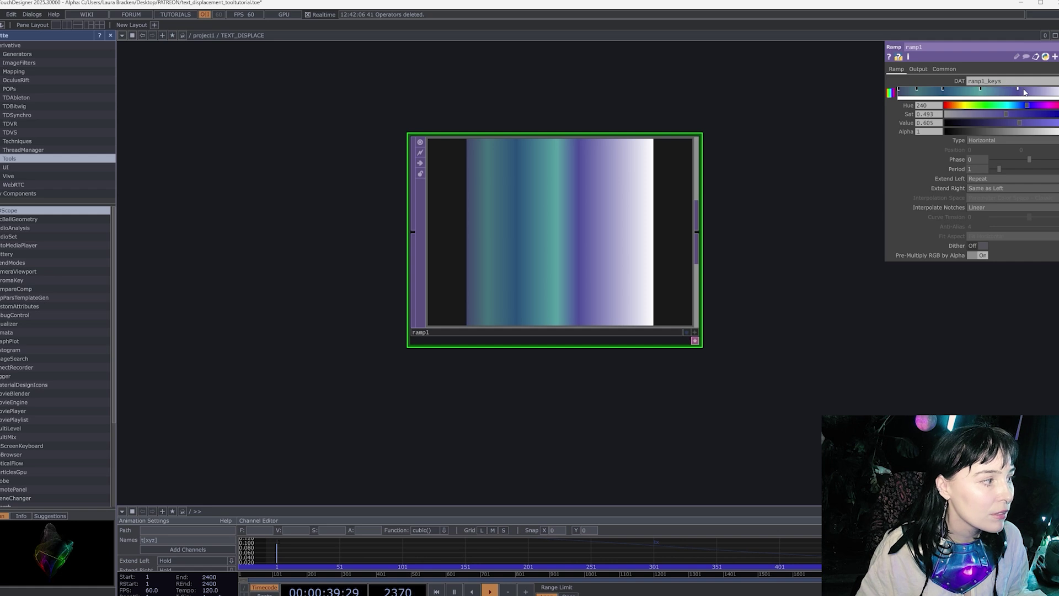
left_click_drag(1025, 92, 1044, 92)
left_click(1006, 92)
left_click(1012, 105)
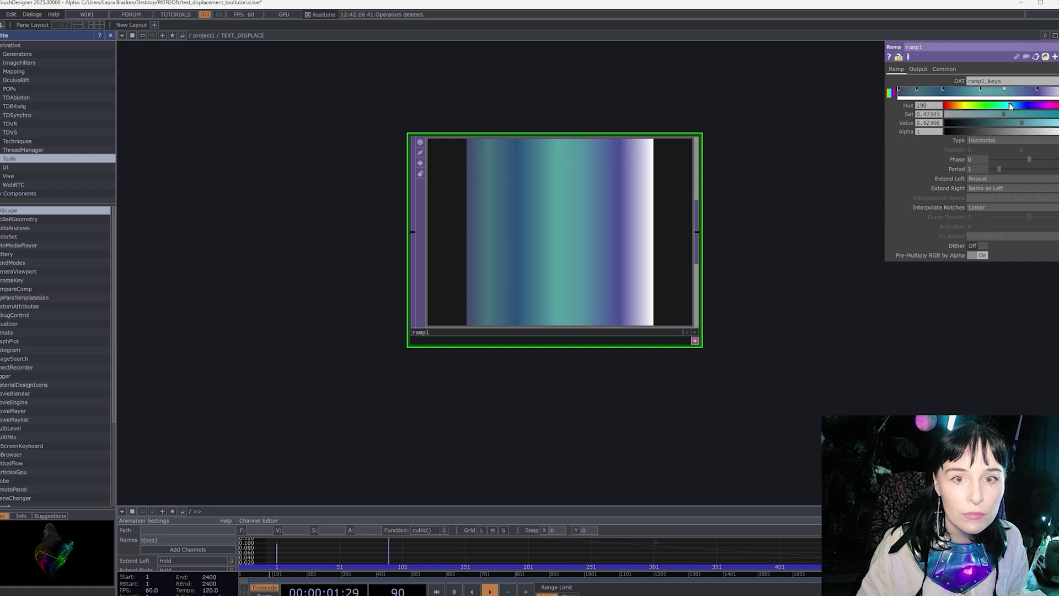
left_click_drag(1012, 105, 1018, 104)
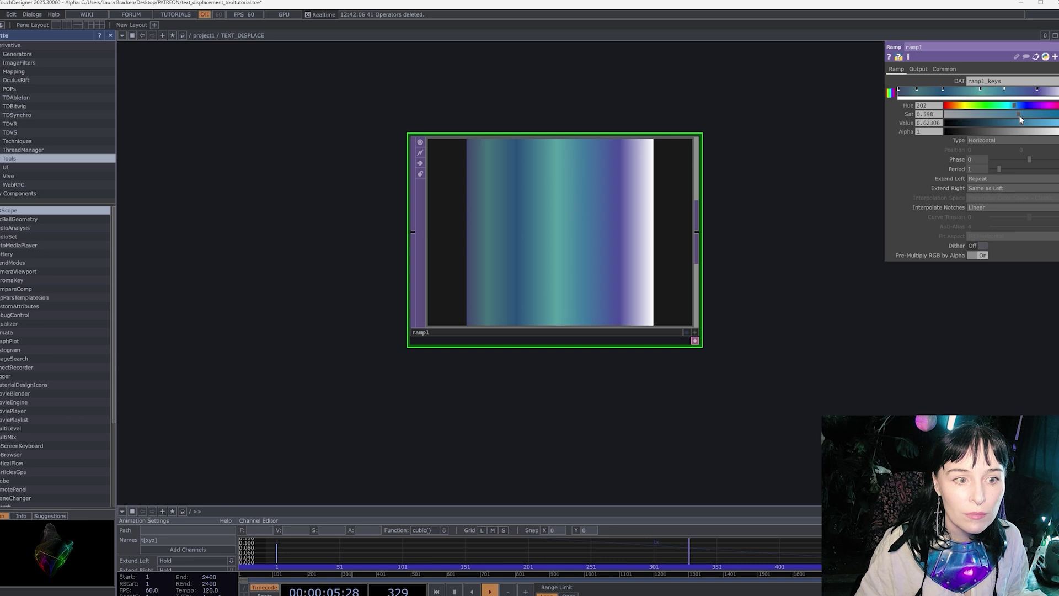
Step: Recolour the ramp's white end key aqua with hue 166 and saturation 0.522, and adjust the positions of the purple and aqua keys
left_click(1041, 92)
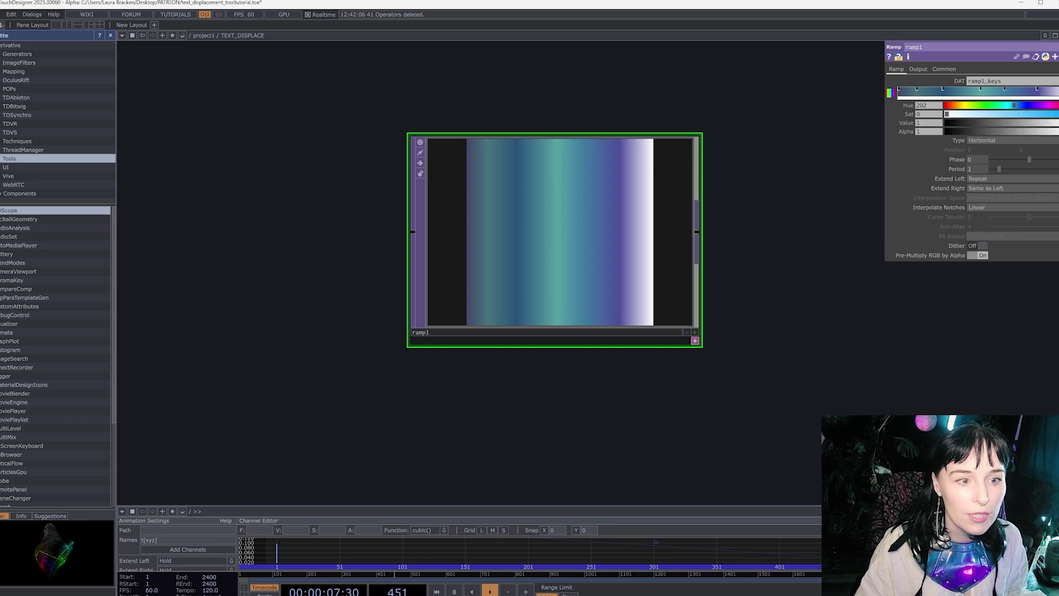
left_click_drag(1013, 106, 997, 106)
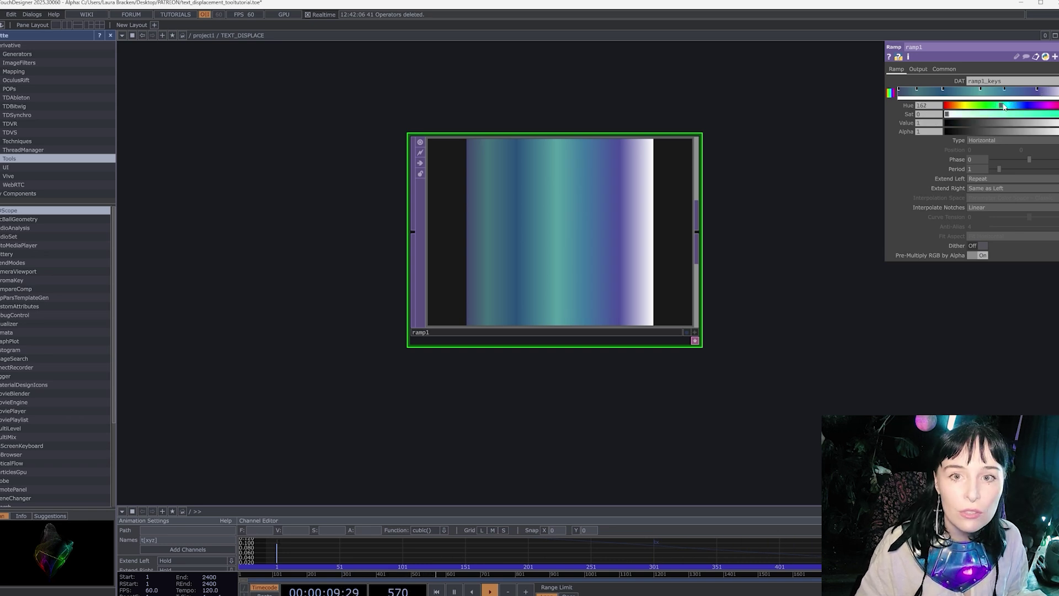
left_click(1006, 114)
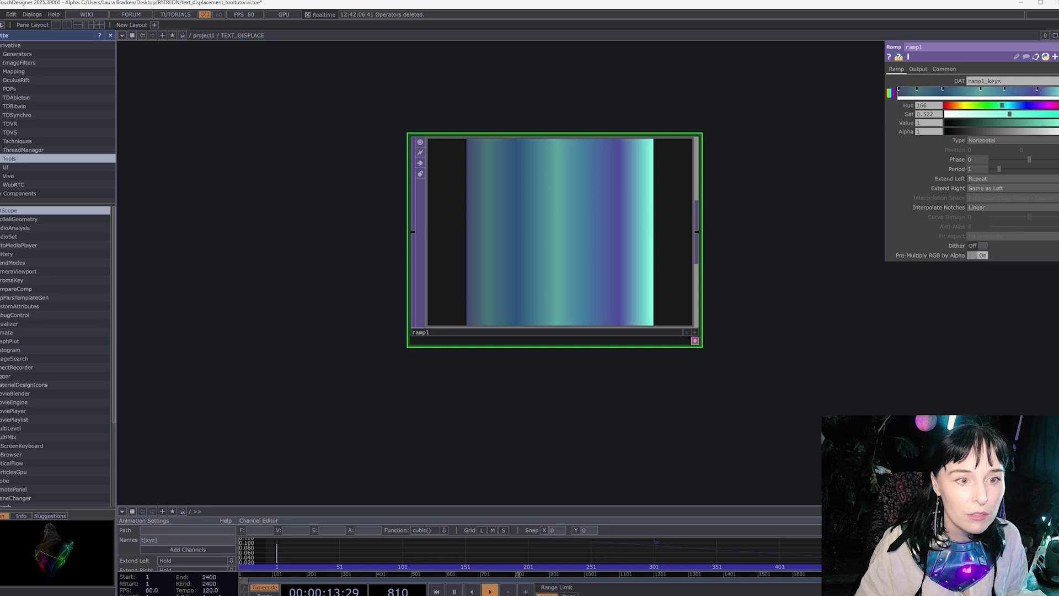
mouse_move(1038, 89)
left_mouse_down()
mouse_move(1028, 90)
mouse_move(1052, 92)
left_mouse_up()
left_click(1052, 90)
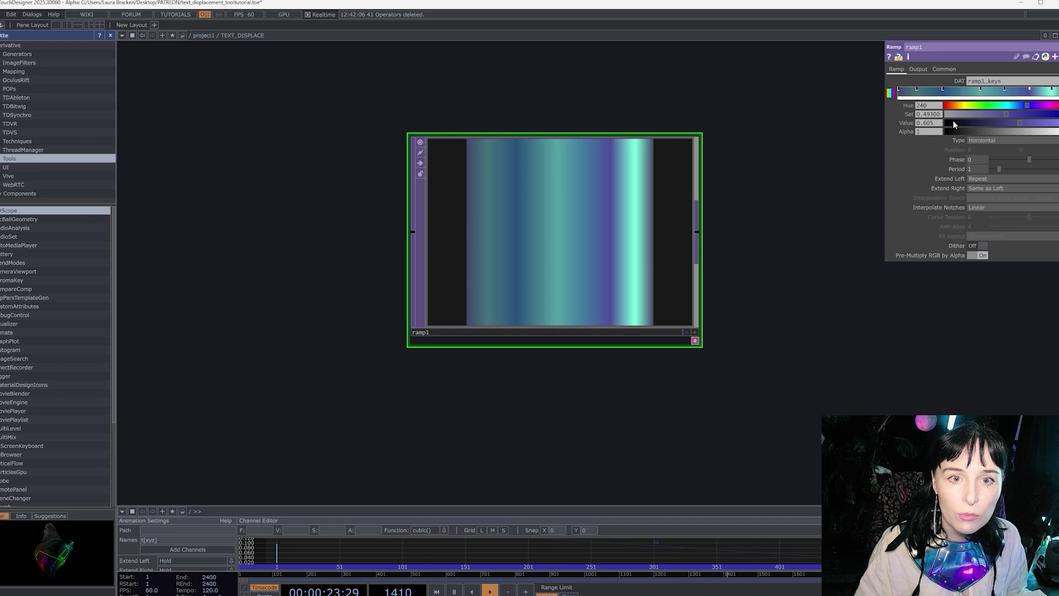
Step: Animate the ramp's Phase with the expression absTime.seconds*0.1
left_click(958, 159)
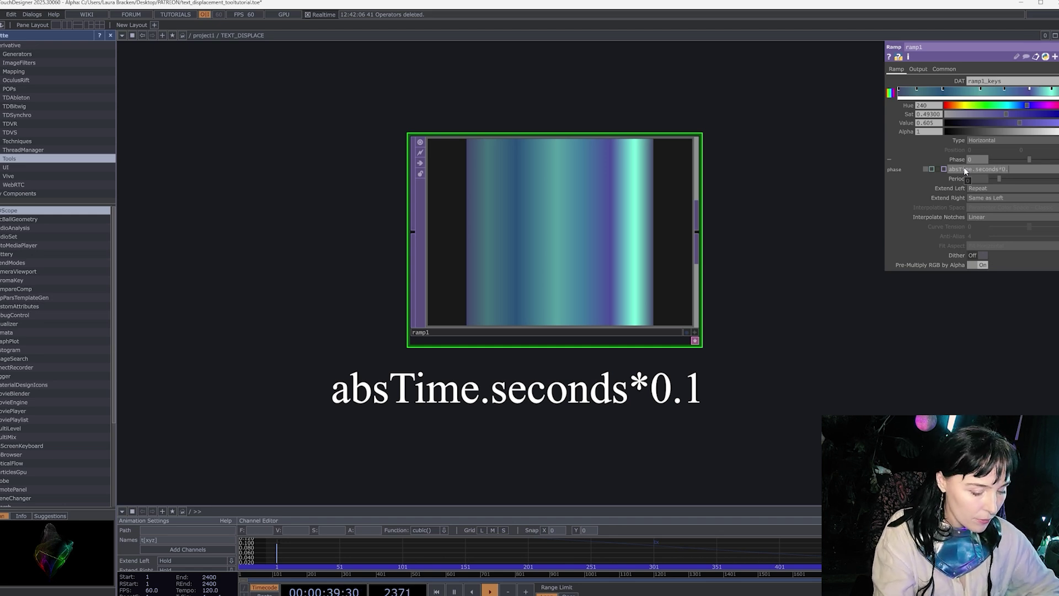
type("1")
key("Return")
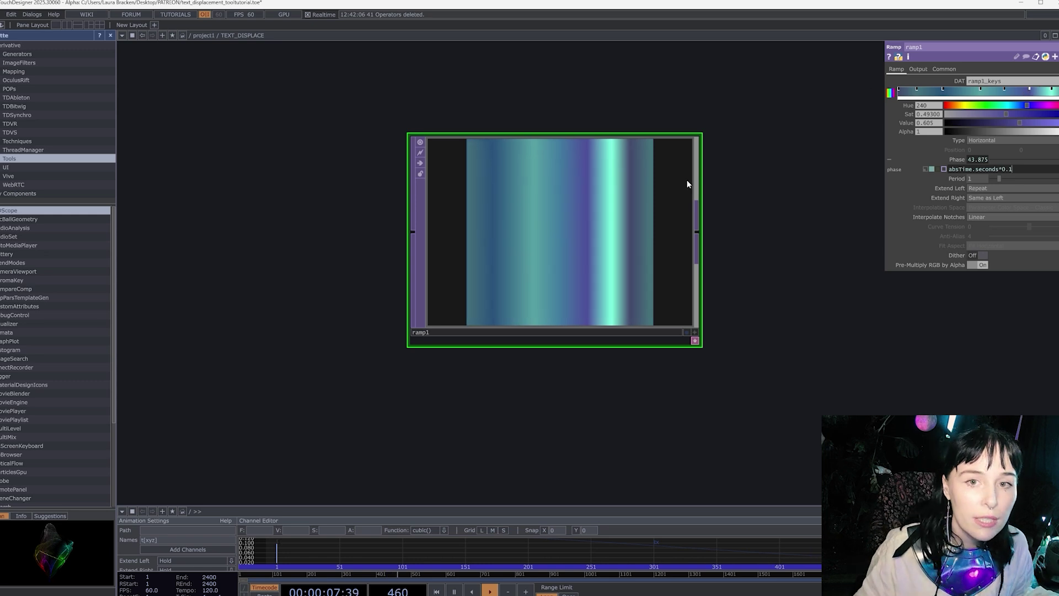
Step: Recolour the ramp's purple key to blue with hue 203, saturation 0.478 and value 0.605
mouse_move(1006, 114)
left_mouse_down()
mouse_move(997, 114)
mouse_move(1017, 105)
mouse_move(1008, 122)
mouse_move(1021, 122)
left_mouse_up()
left_click_drag(1013, 114, 1019, 114)
left_click_drag(778, 165, 638, 194)
left_click_drag(1016, 105, 1005, 115)
left_click(1029, 89)
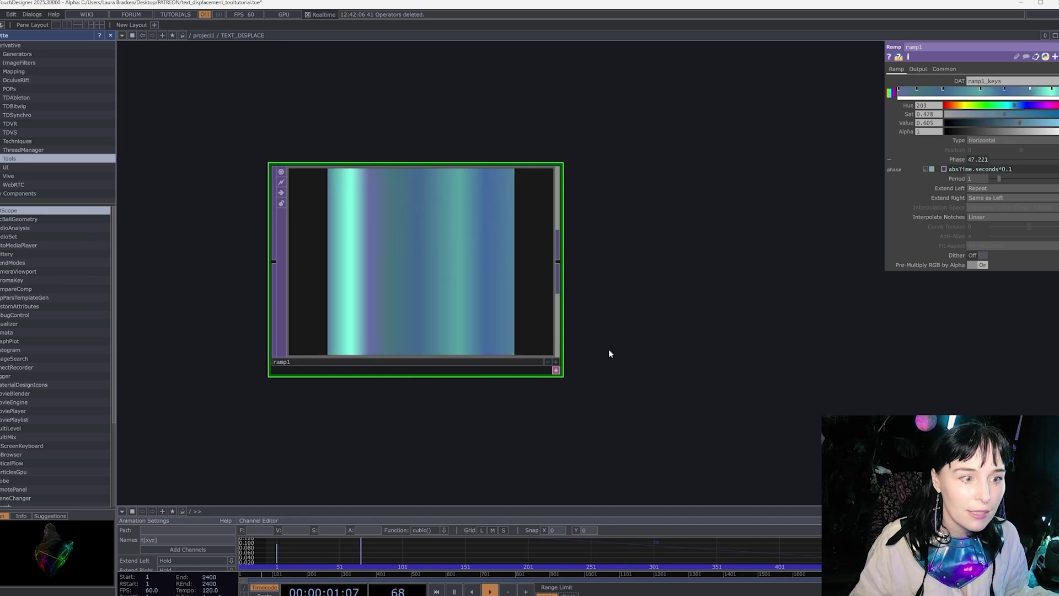
Step: Set the Ramp TOP's resolution to 1920 x 1080 and check the resulting gradient
scroll(627, 291, "down", 4)
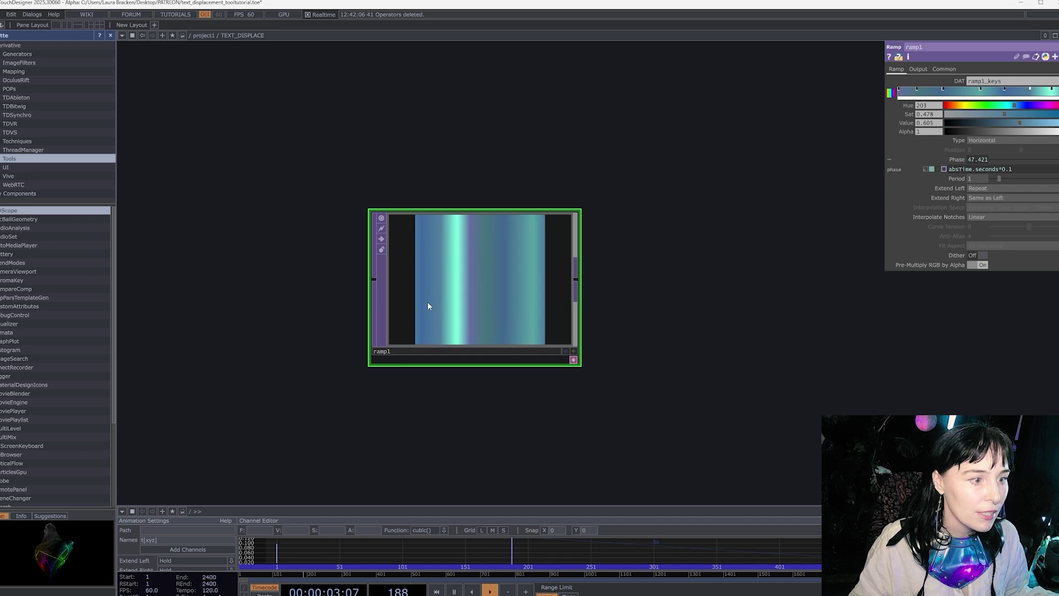
left_click_drag(642, 314, 634, 259)
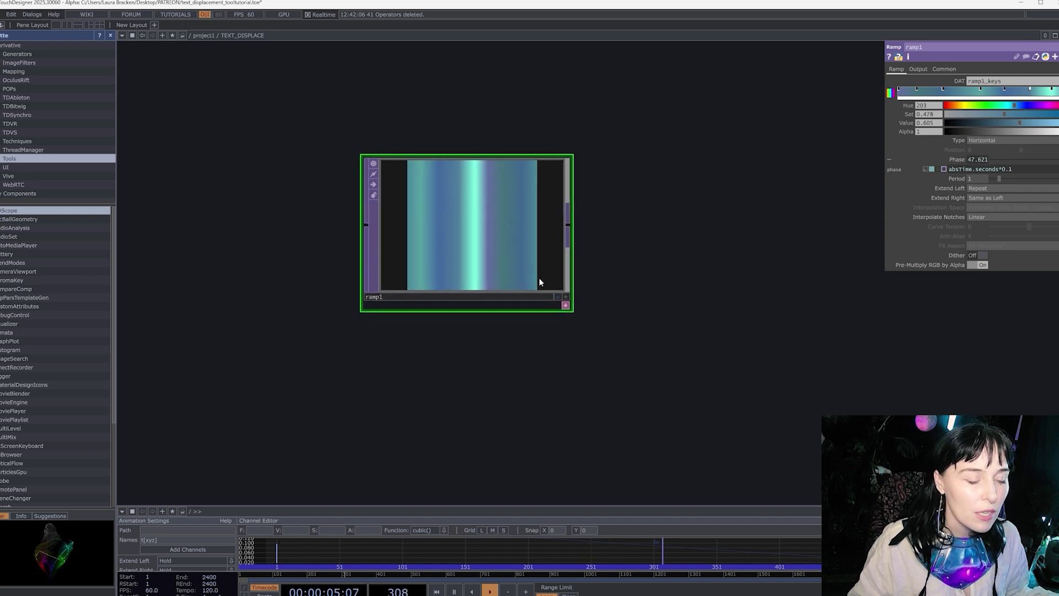
left_click(945, 69)
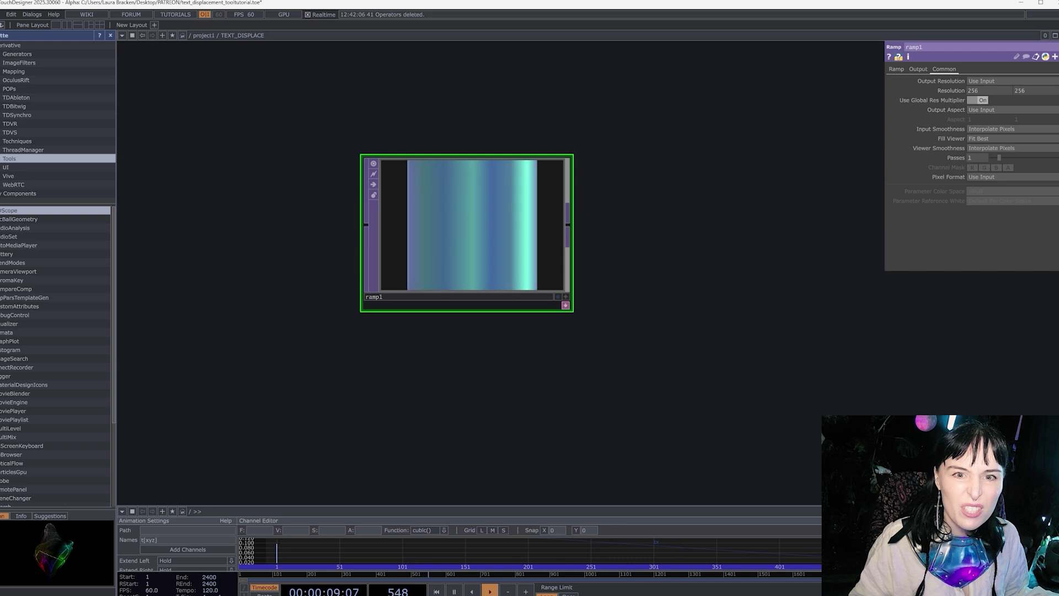
right_click(991, 91)
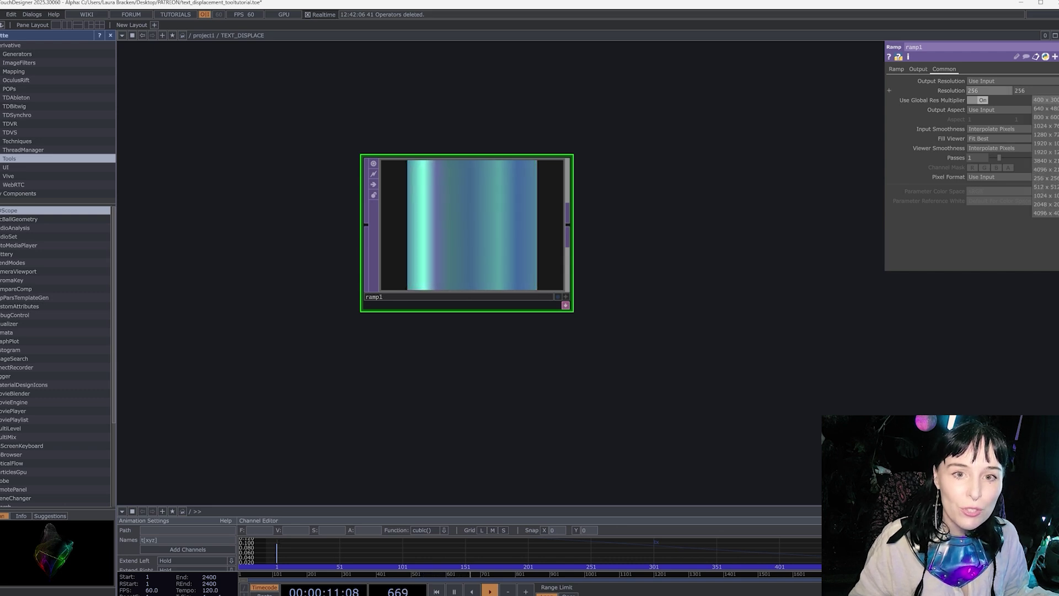
left_click(1046, 143)
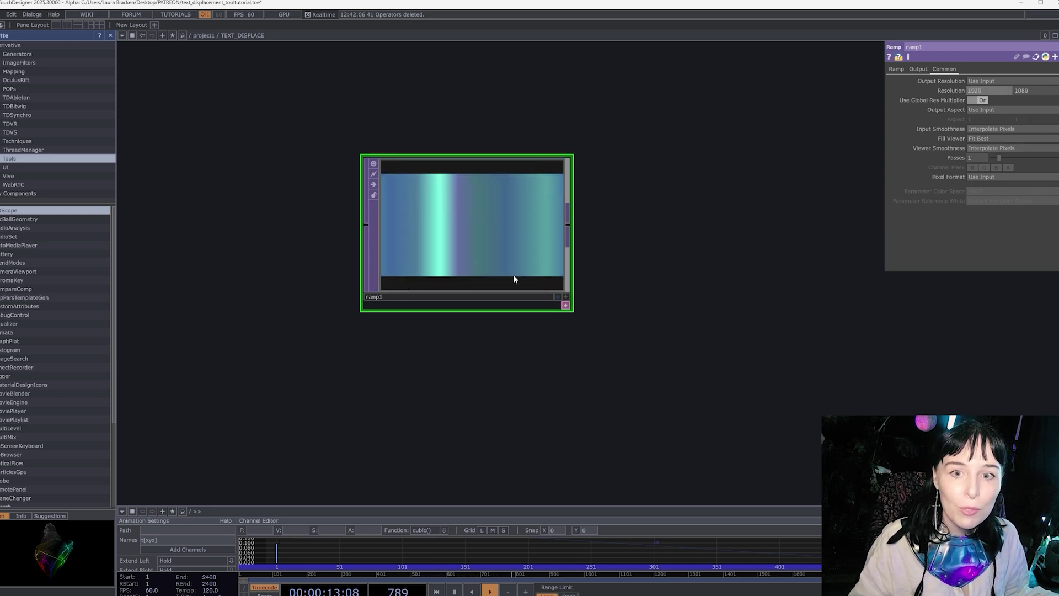
scroll(505, 250, "up", 5)
scroll(504, 251, "down", 5)
Step: Add a Noise TOP below ramp1 in the network
left_click_drag(612, 251, 657, 229)
left_click_drag(605, 308, 575, 326)
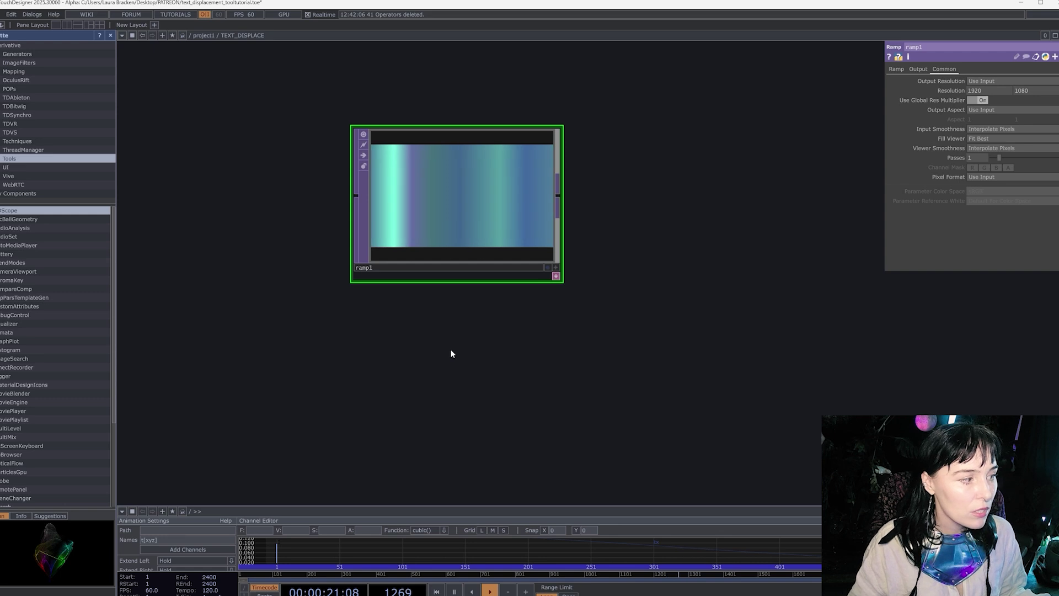
scroll(435, 337, "down", 3)
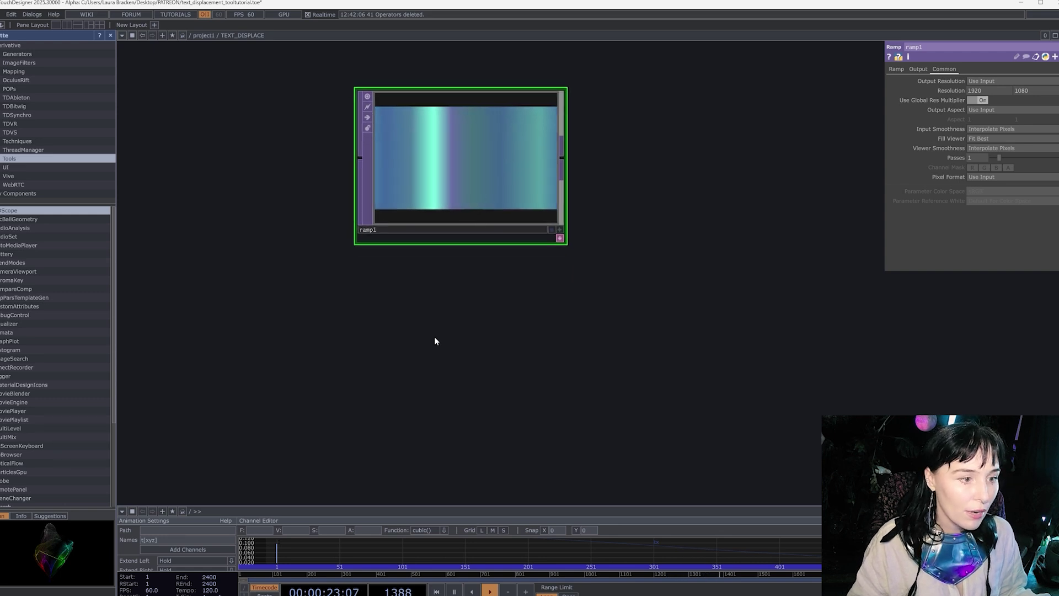
key("Tab")
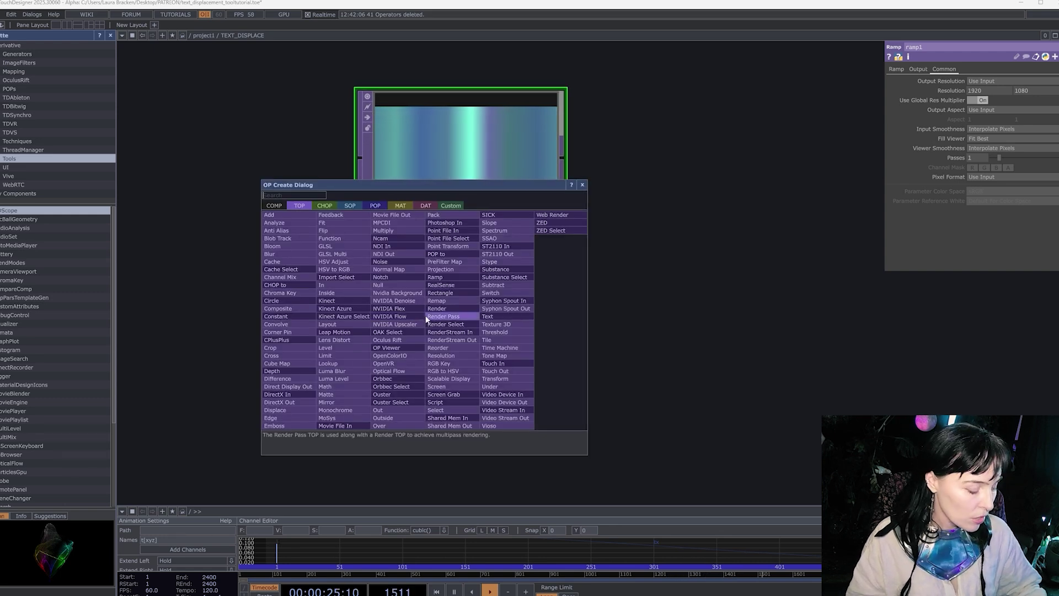
left_click(389, 260)
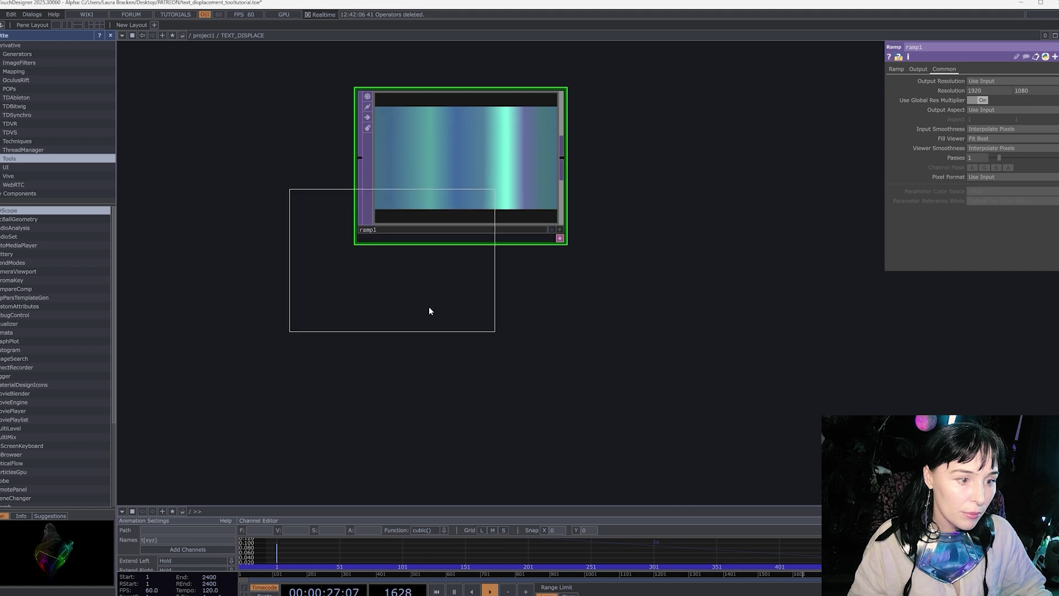
left_click(462, 347)
scroll(560, 355, "down", 2)
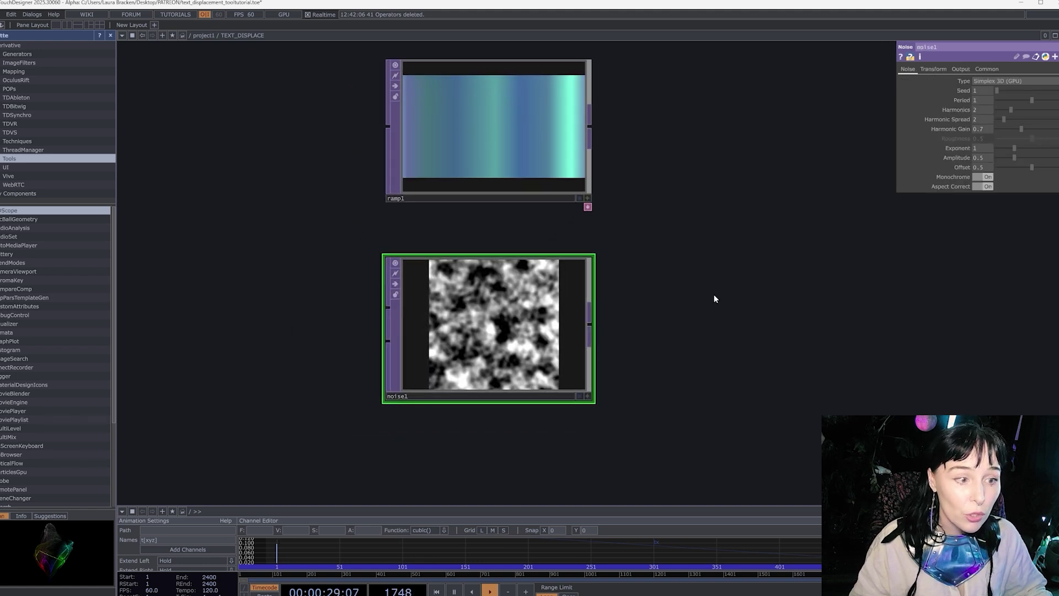
Step: Set the resolution of noise1 to 1920 x 1080
left_click(987, 69)
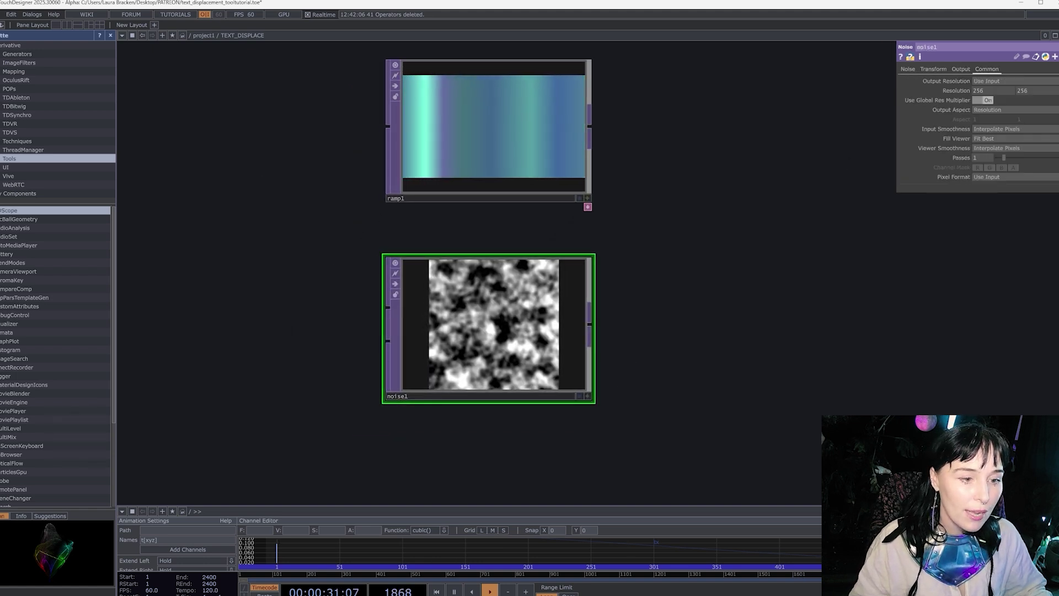
left_click(1055, 90)
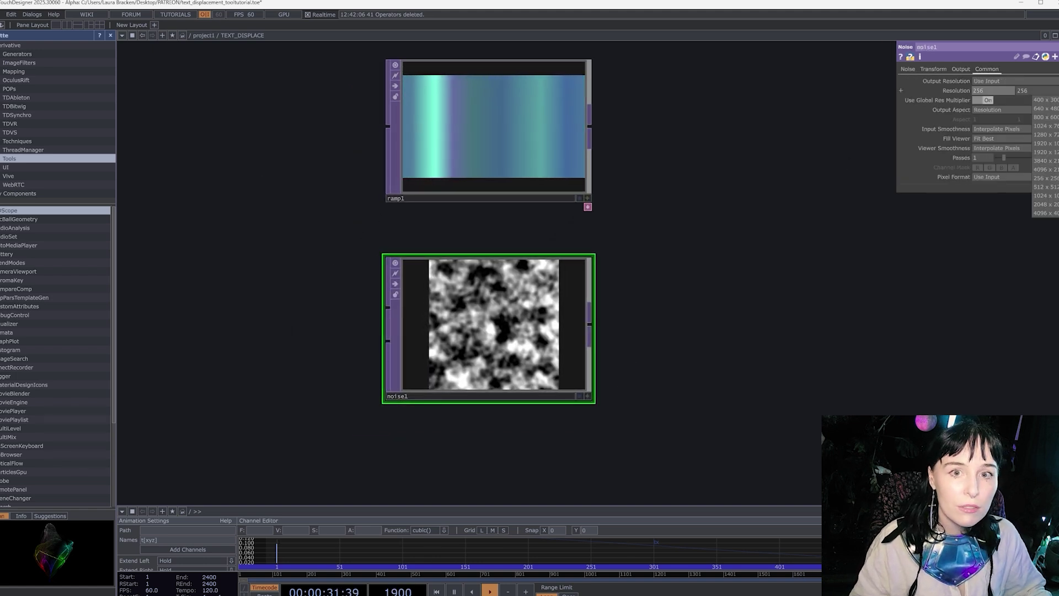
left_click(1048, 143)
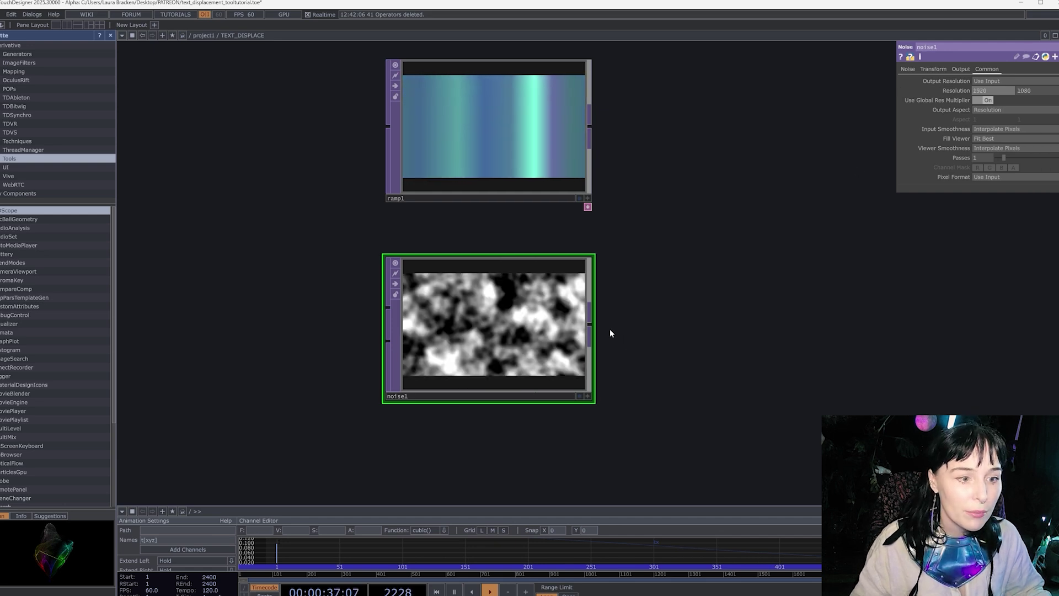
scroll(610, 329, "up", 2)
scroll(628, 324, "down", 2)
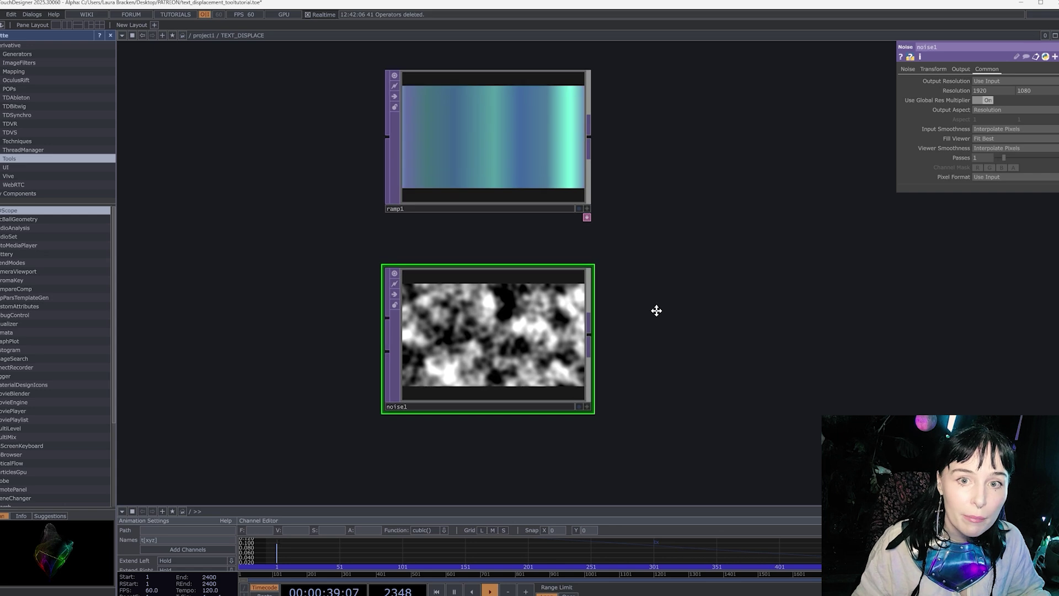
Step: Configure noise1 as Simplex 4D (GPU) noise with period 1.41, exponent 0.94 and amplitude 0.71
scroll(655, 311, "down", 2)
left_click_drag(655, 312, 650, 291)
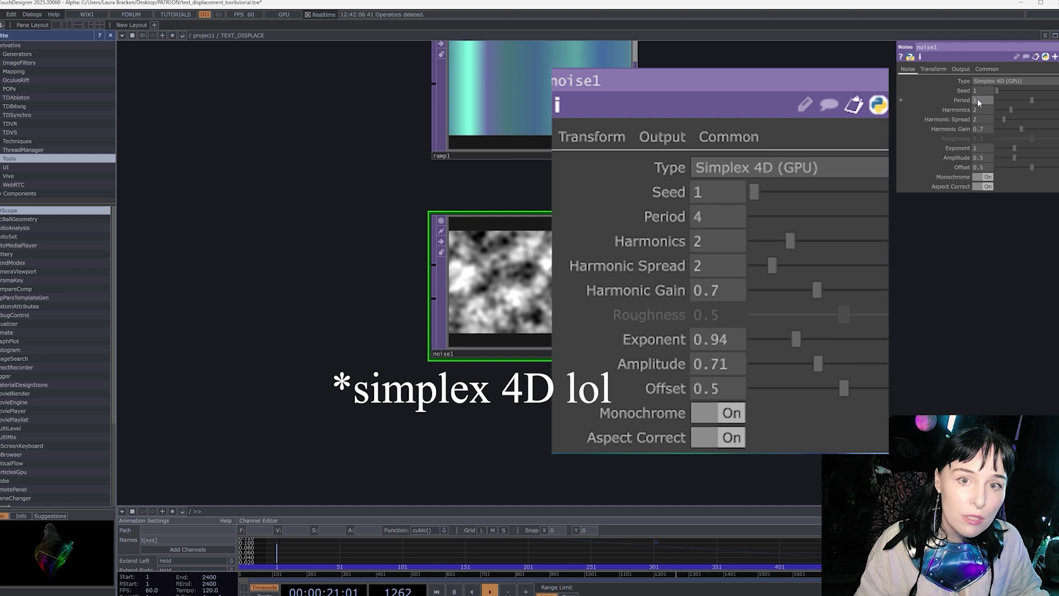
left_click_drag(978, 98, 967, 157)
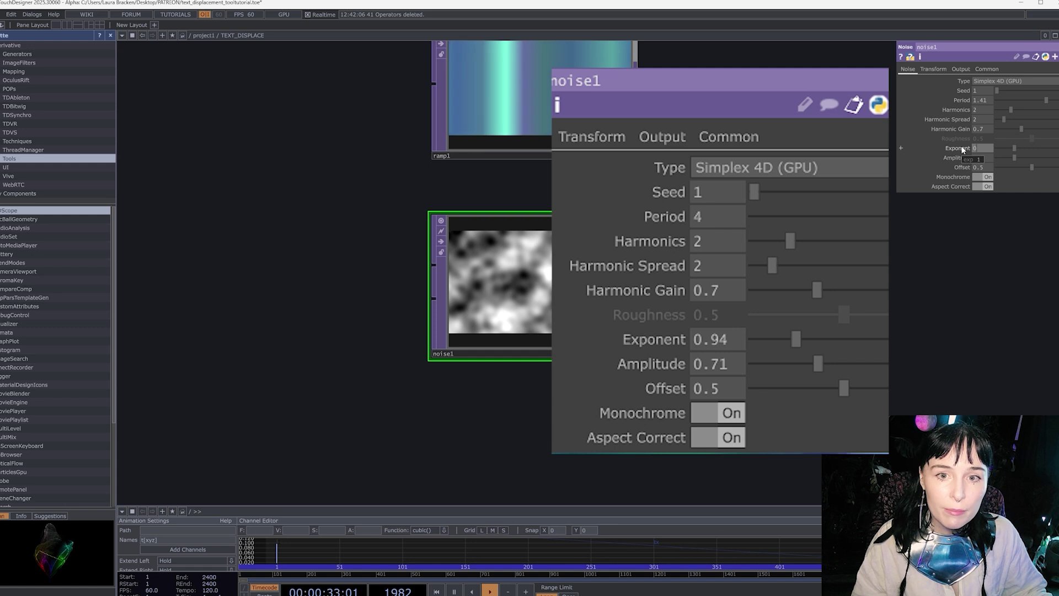
scroll(962, 149, "down", 1)
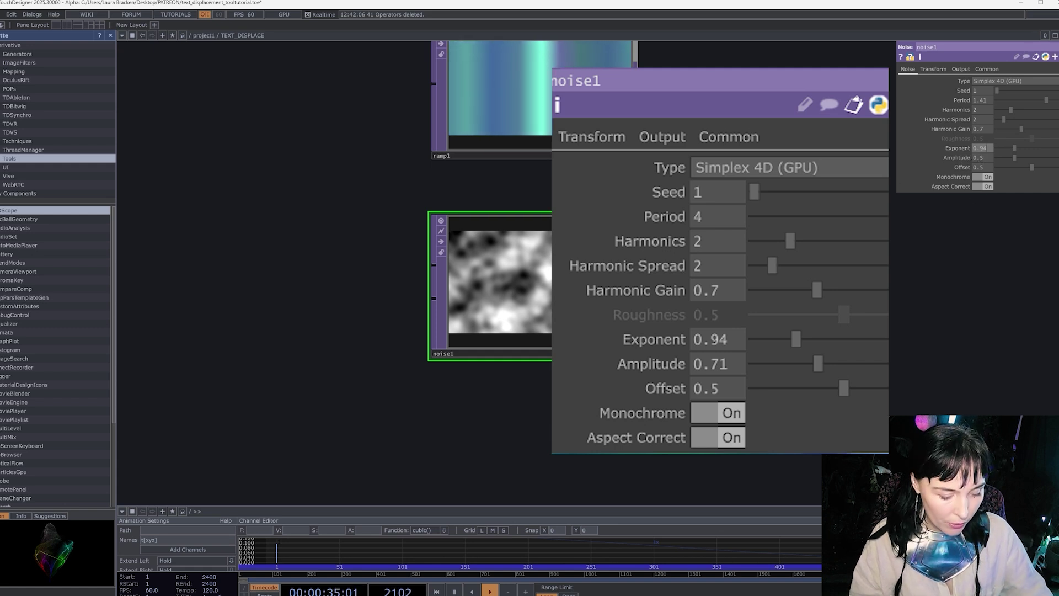
scroll(979, 149, "up", 1)
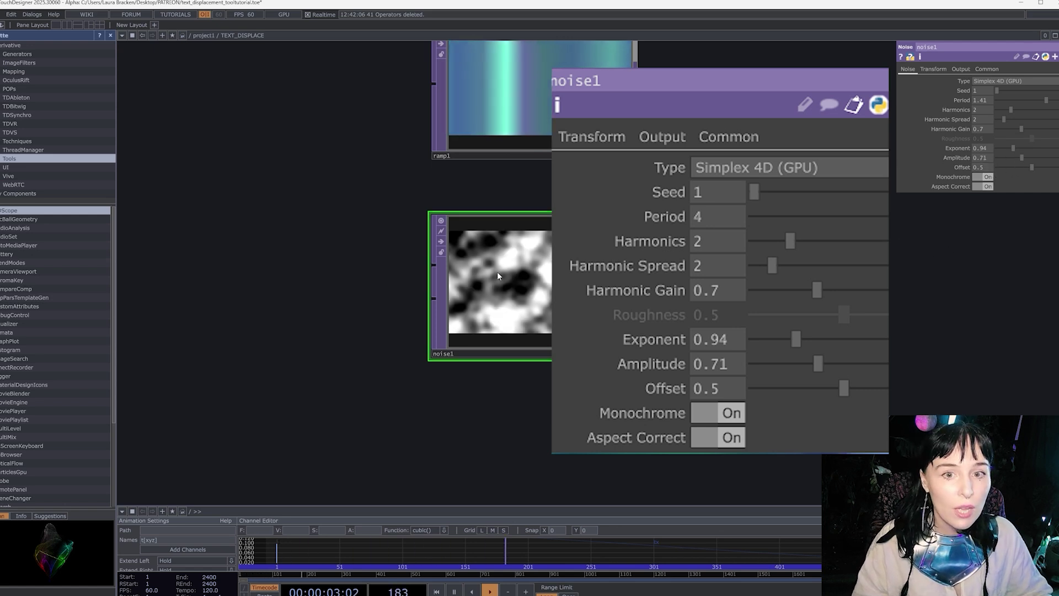
scroll(511, 273, "up", 4)
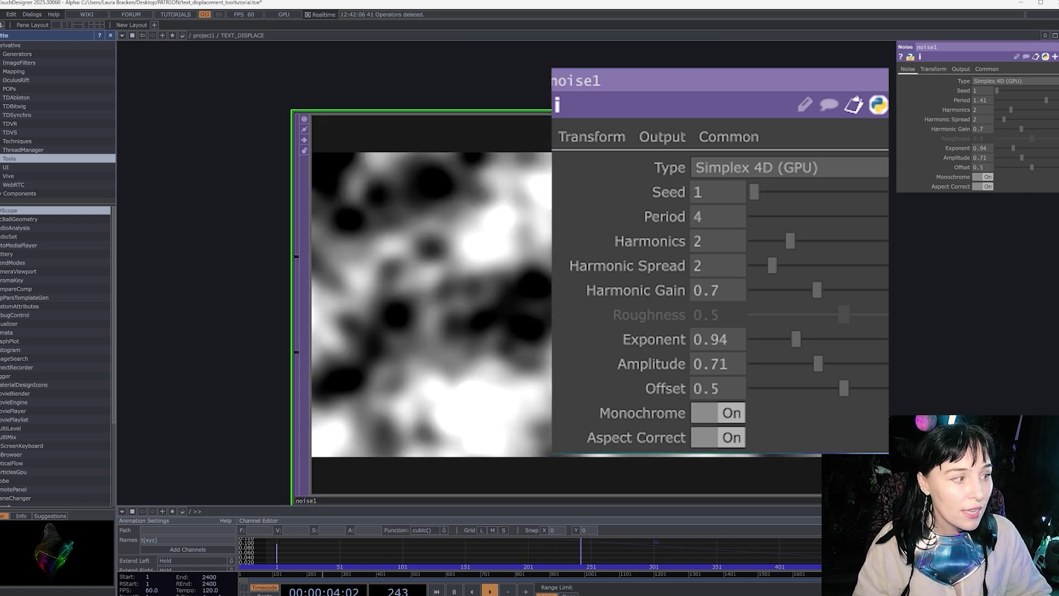
Step: Animate noise1's Translate 4D parameter with the expression absTime.seconds*0.1
left_click(933, 69)
left_click(950, 139)
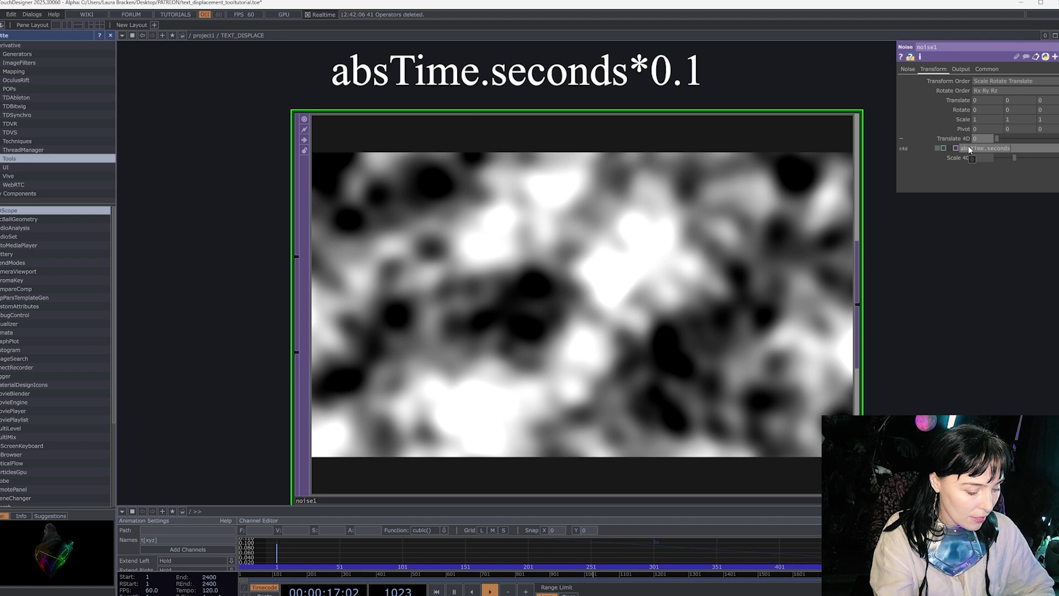
type(".1")
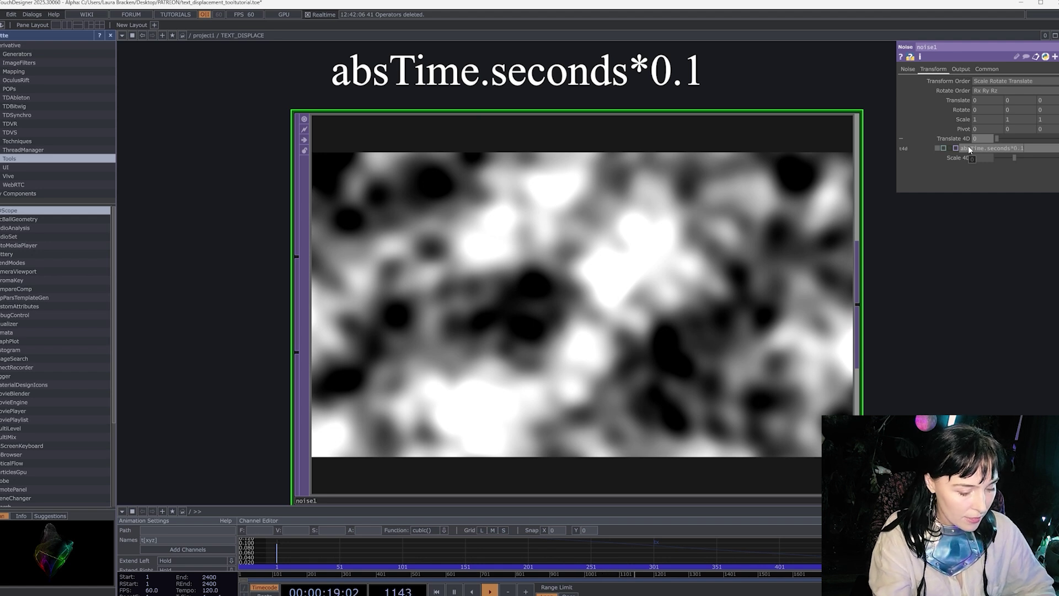
key("Return")
scroll(510, 261, "up", 5)
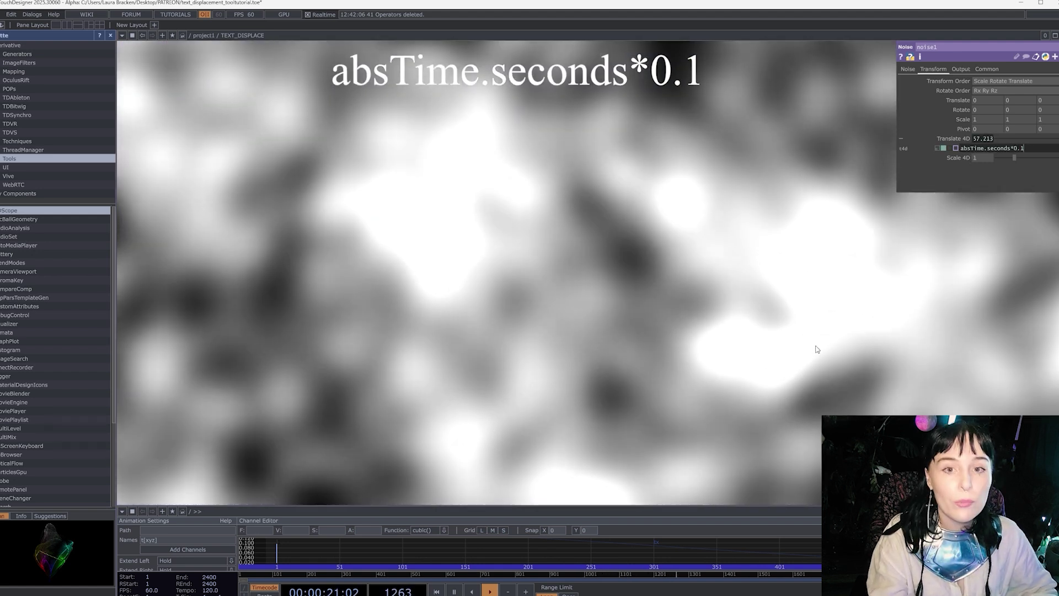
scroll(602, 315, "down", 5)
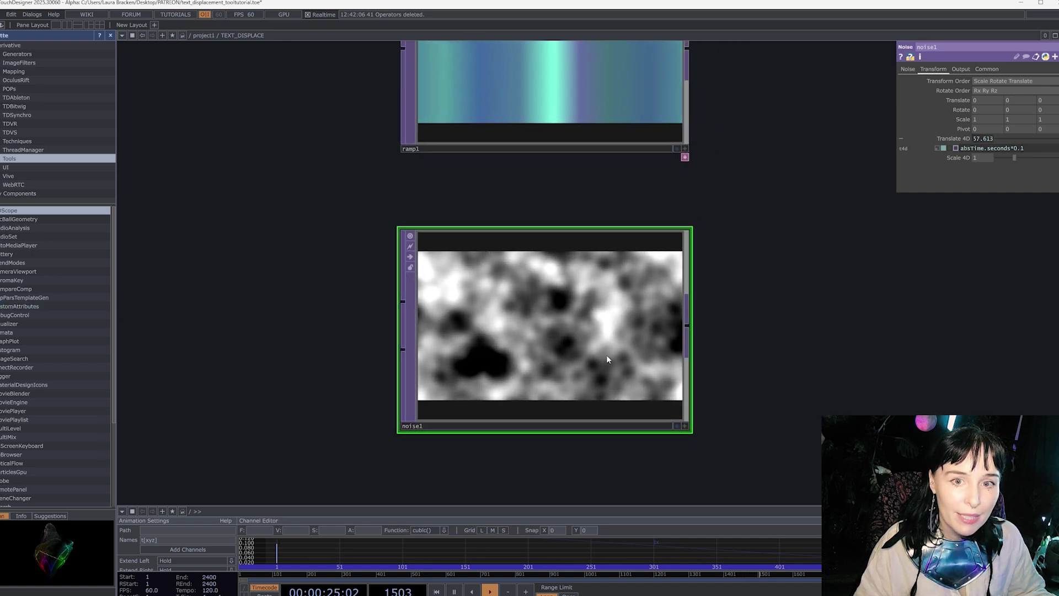
Step: Add a second Noise TOP beside noise1 and feed noise1's output into both of its inputs
left_click_drag(785, 276, 644, 315)
scroll(645, 316, "down", 3)
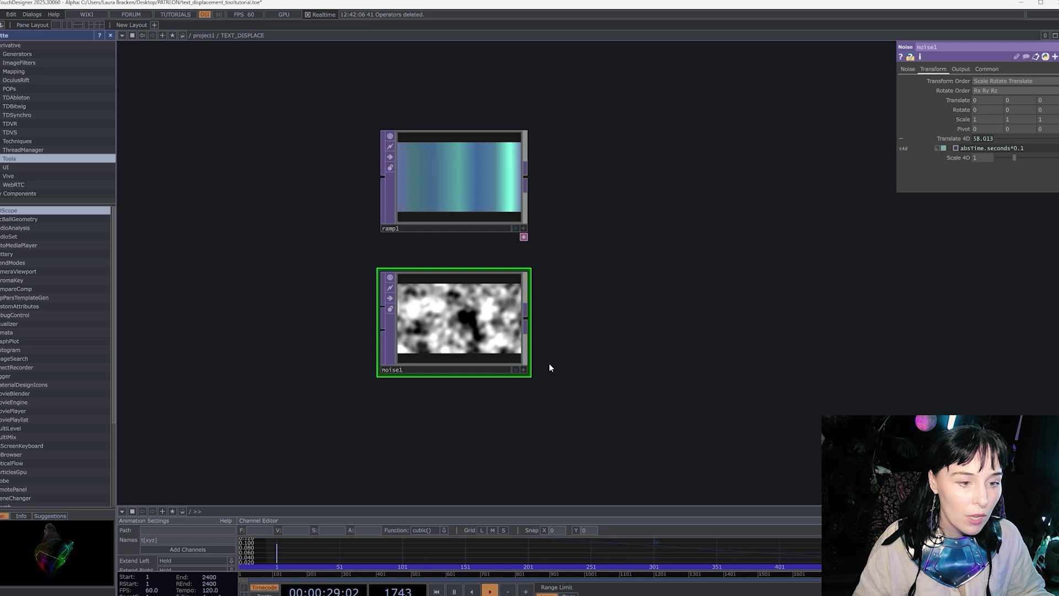
left_click_drag(539, 378, 546, 335)
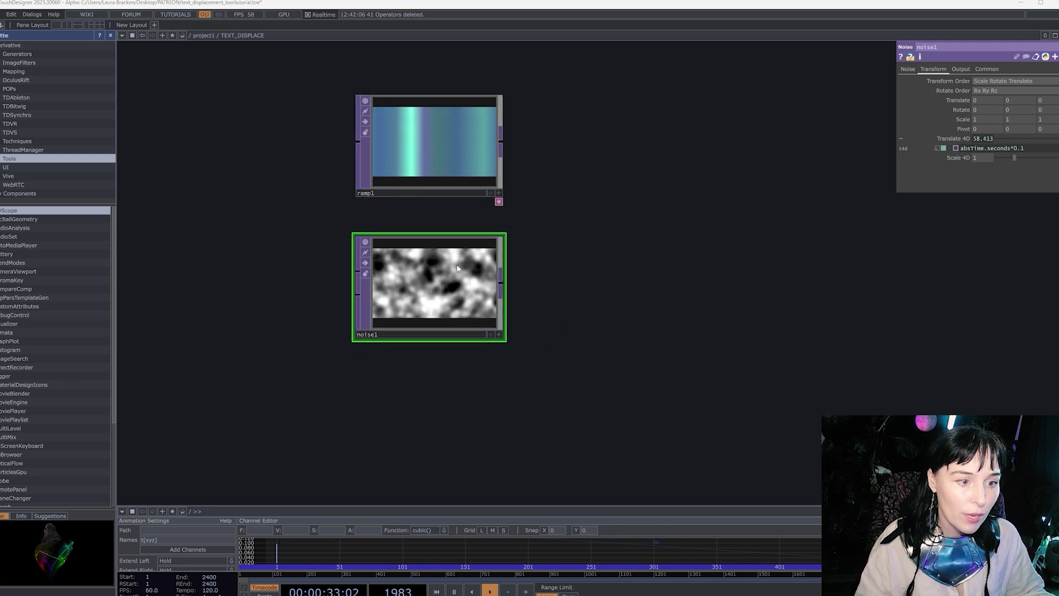
left_click_drag(502, 286, 591, 276)
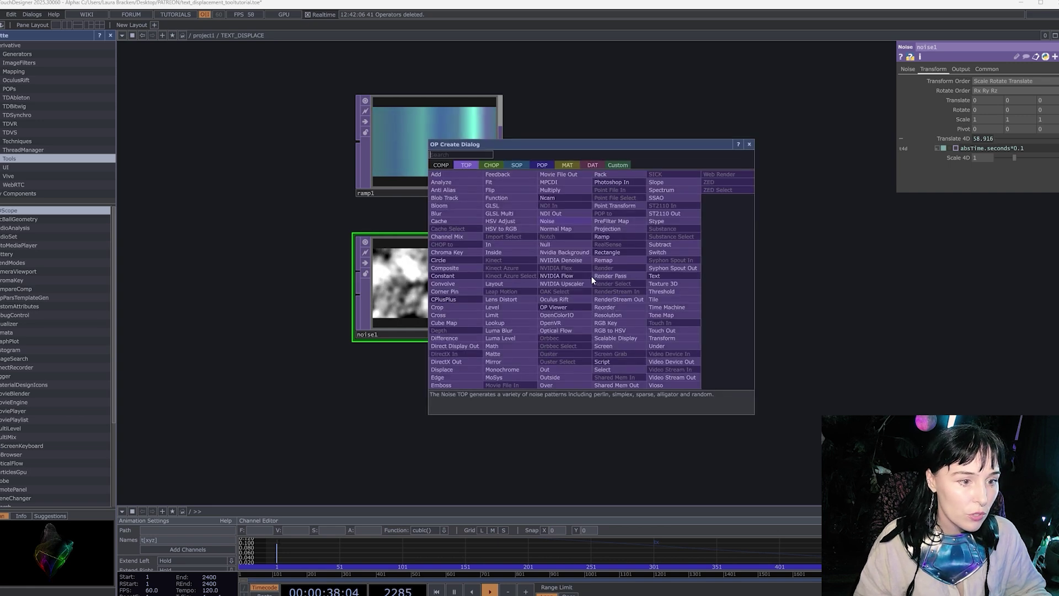
left_click(547, 221)
left_click(629, 278)
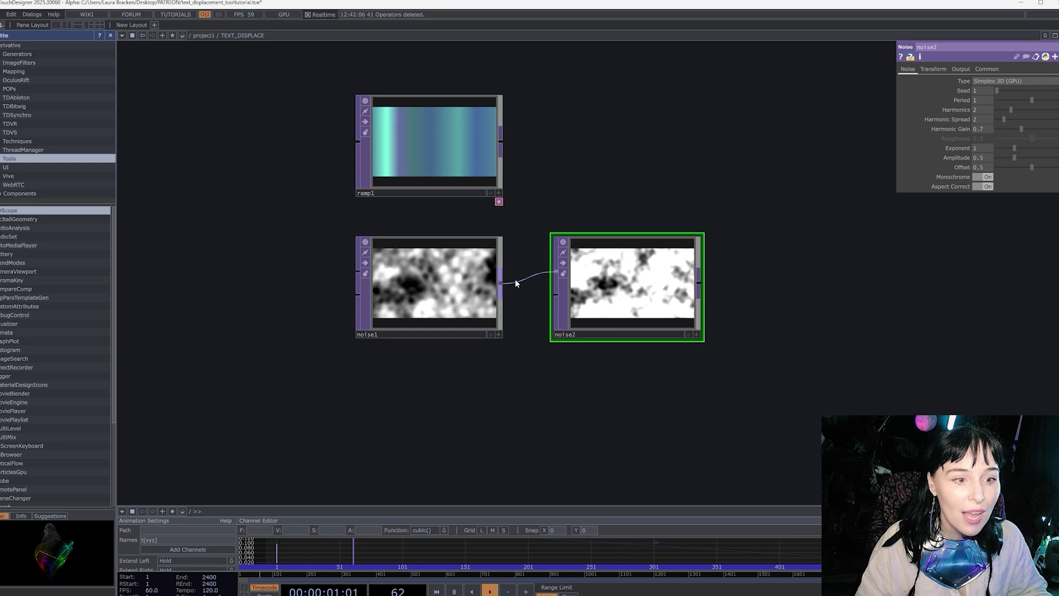
left_click_drag(554, 298, 511, 290)
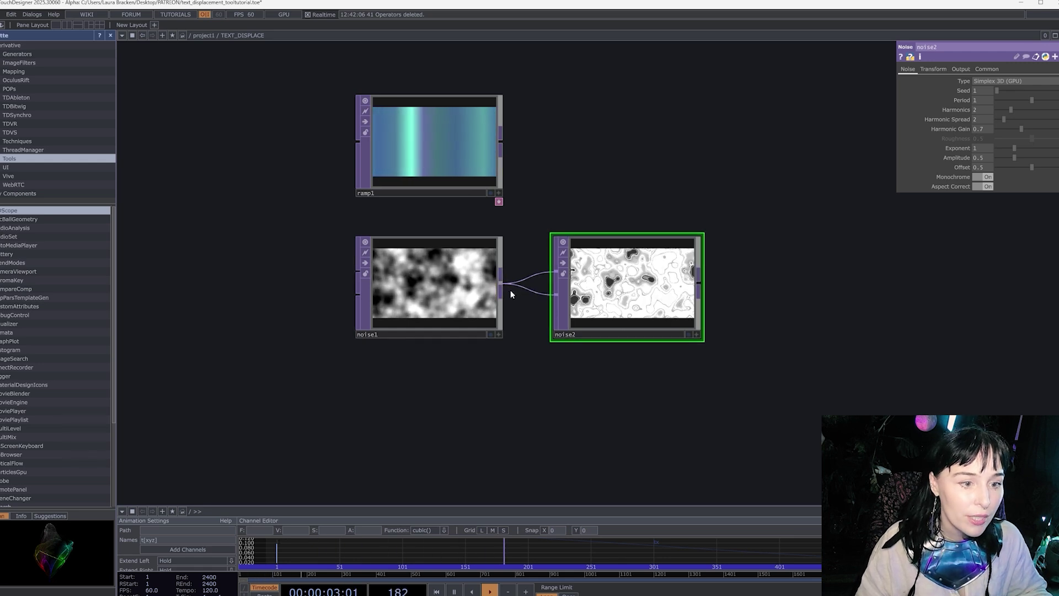
Step: Set the period of noise2 to 6 and its harmonics to 5
scroll(631, 291, "up", 4)
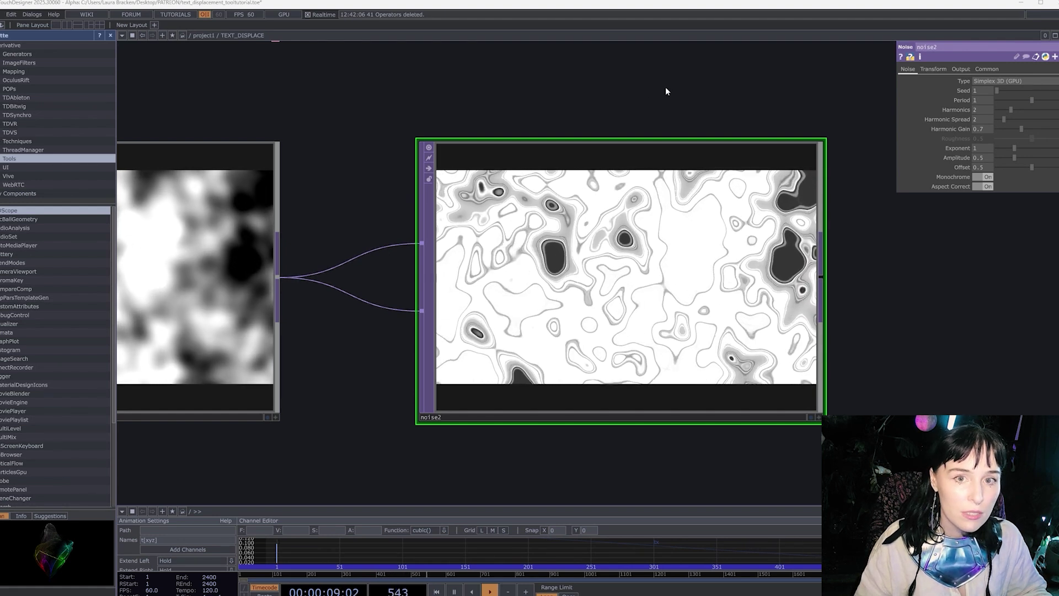
left_click(982, 100)
type("6")
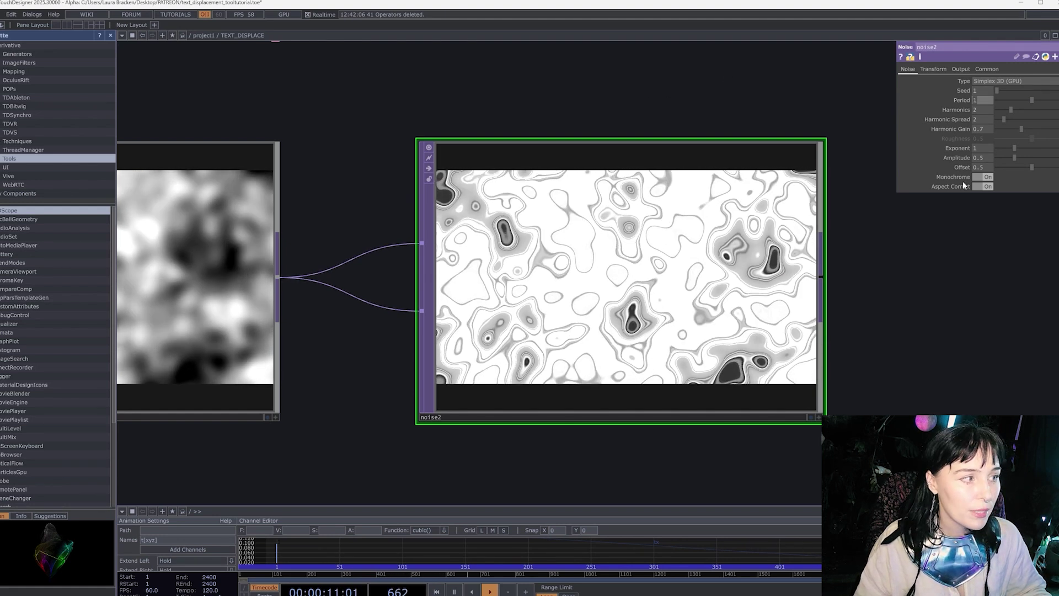
key("Return")
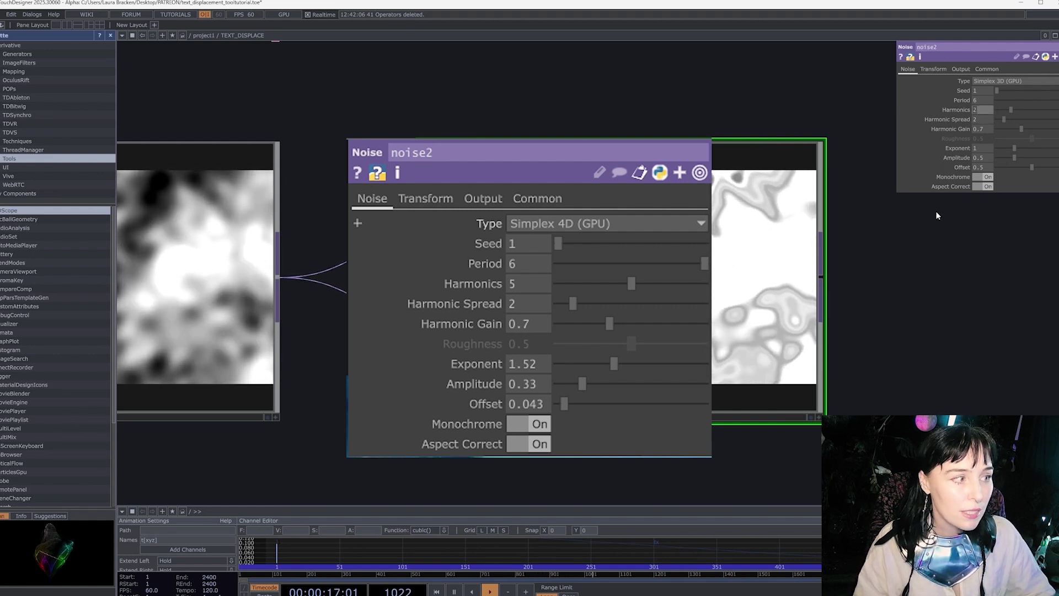
left_click(976, 109)
type("5")
key("Return")
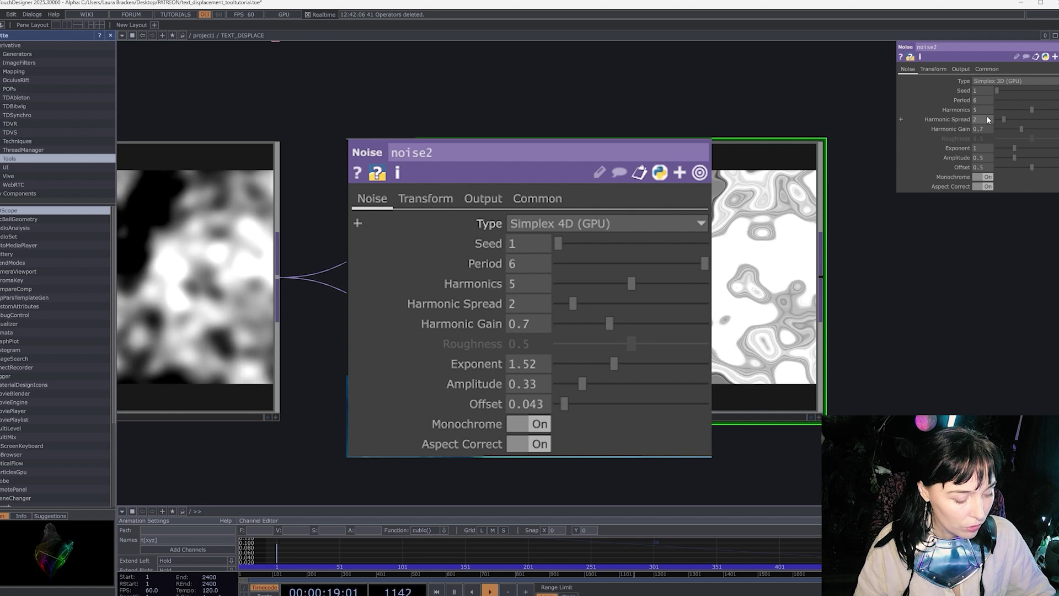
Step: Set noise2's exponent to 1.52, amplitude to 0.33 and offset to 0.043
left_click(986, 148)
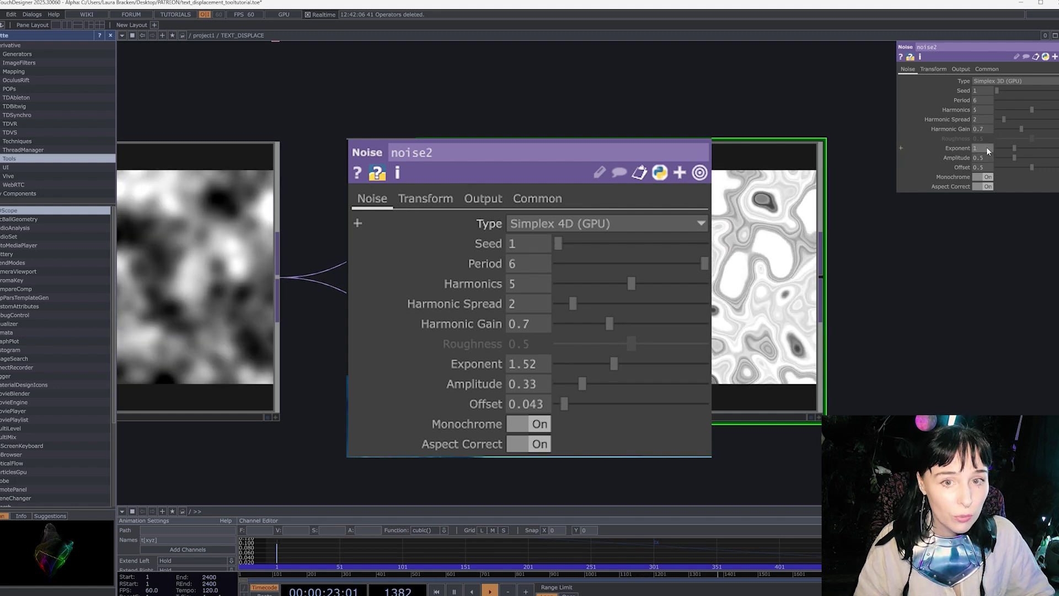
type("1.52")
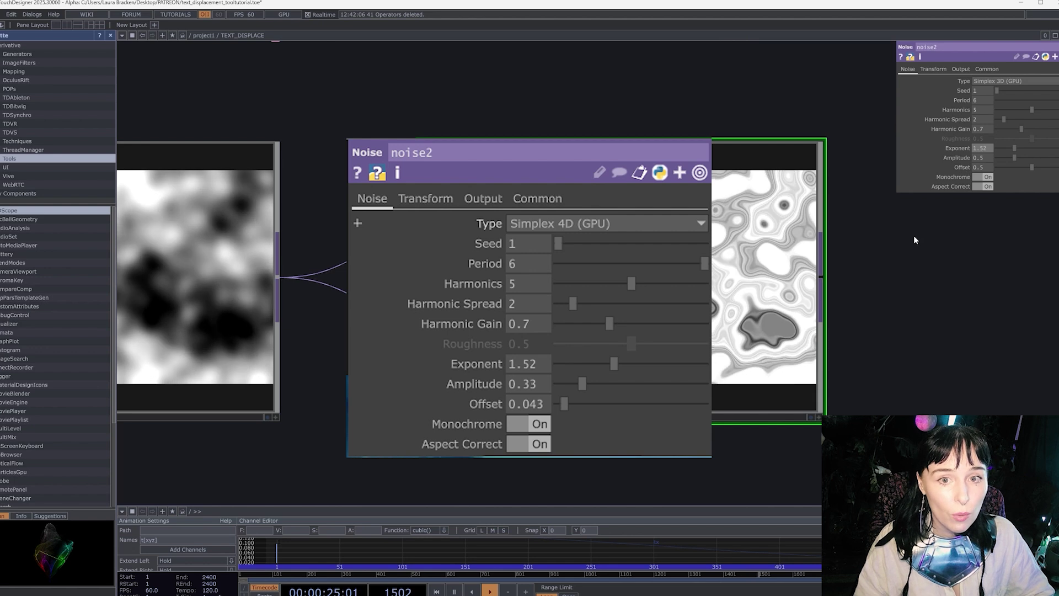
key("Return")
left_click(989, 157)
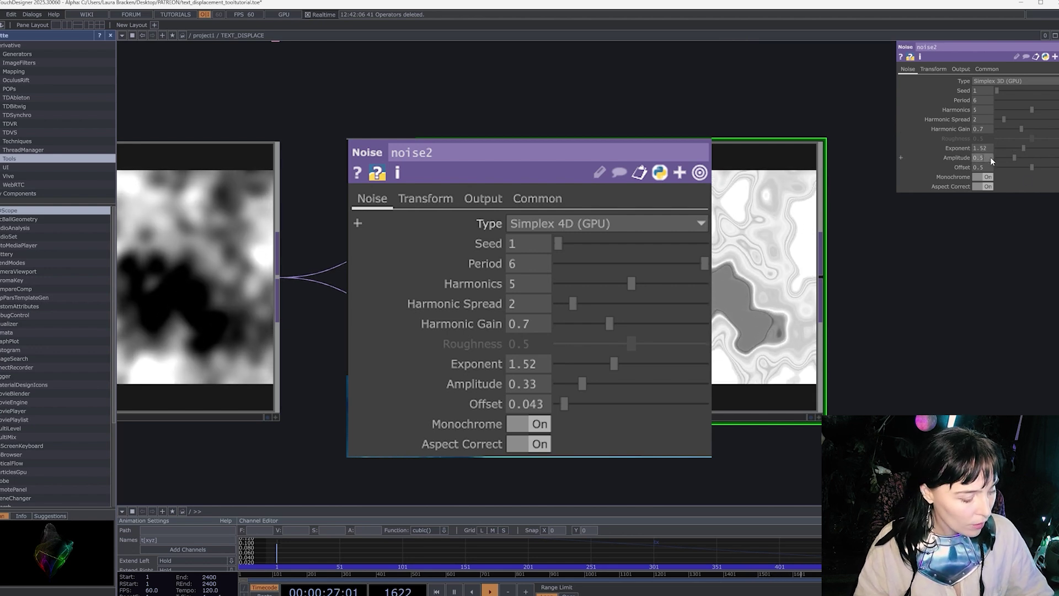
type("0.33")
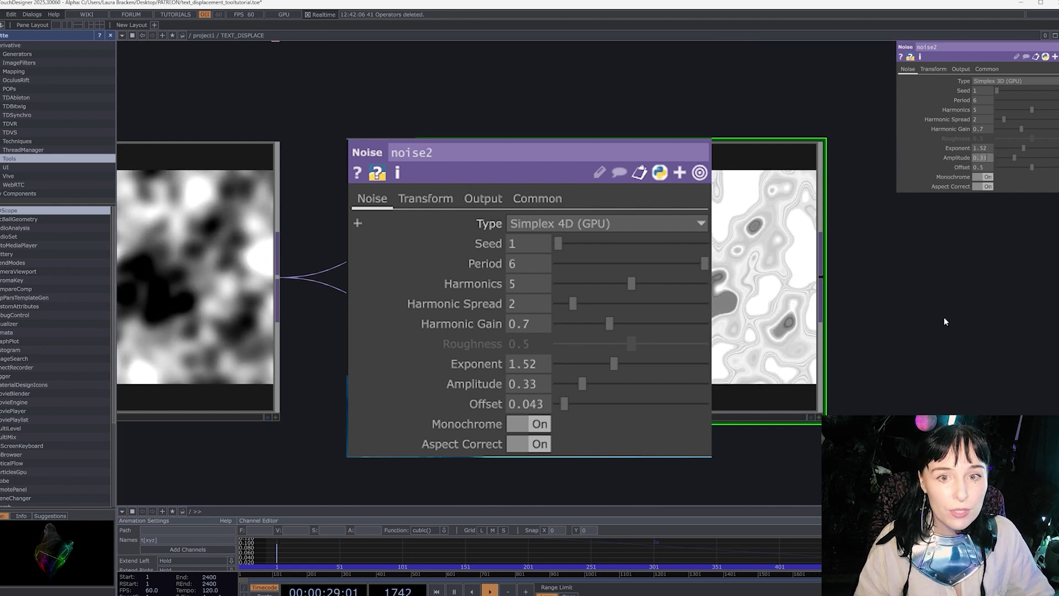
key("Return")
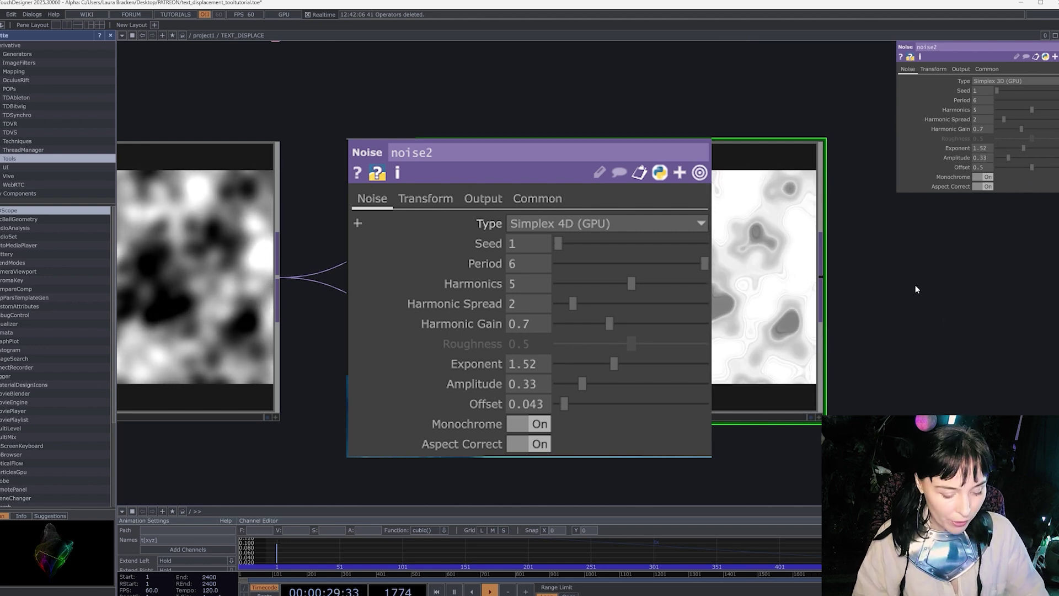
left_click(982, 167)
type("0.")
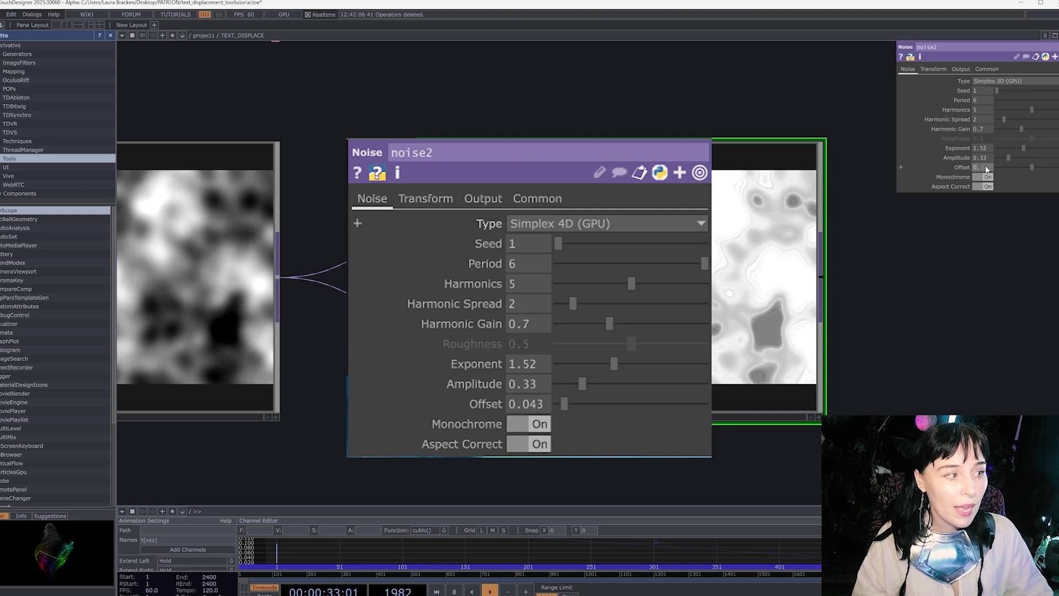
type("04")
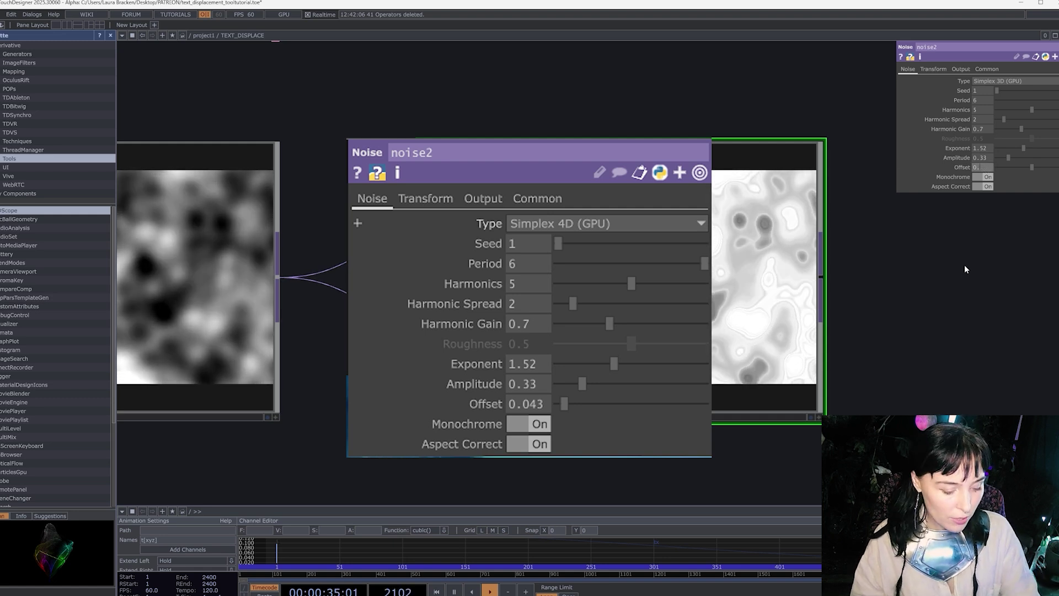
type("3")
key("Return")
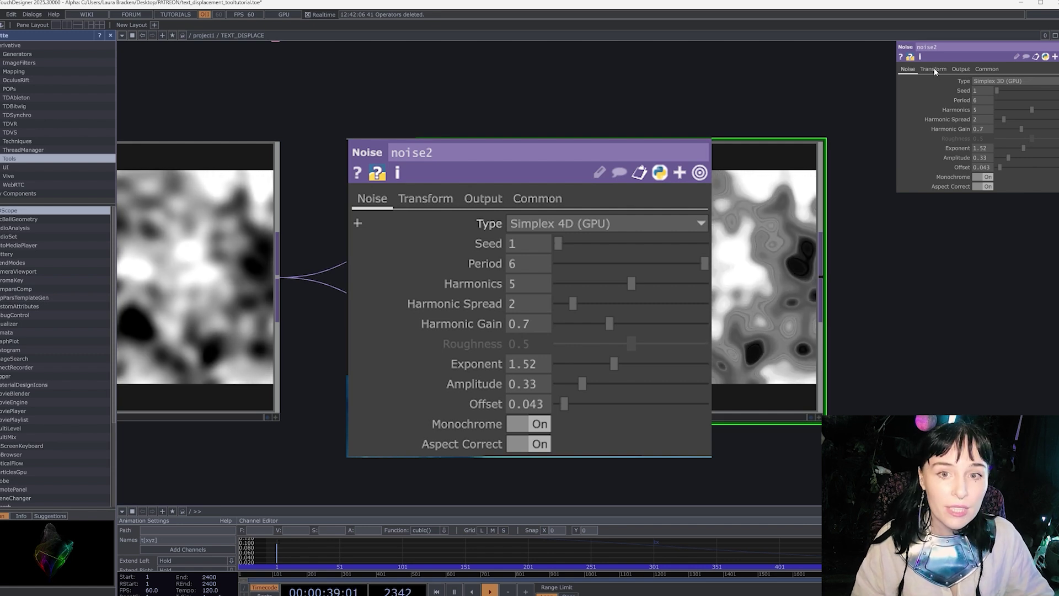
Step: Set the alpha output of noise2 to Zero and check the resulting transparent noise pattern
left_click(961, 69)
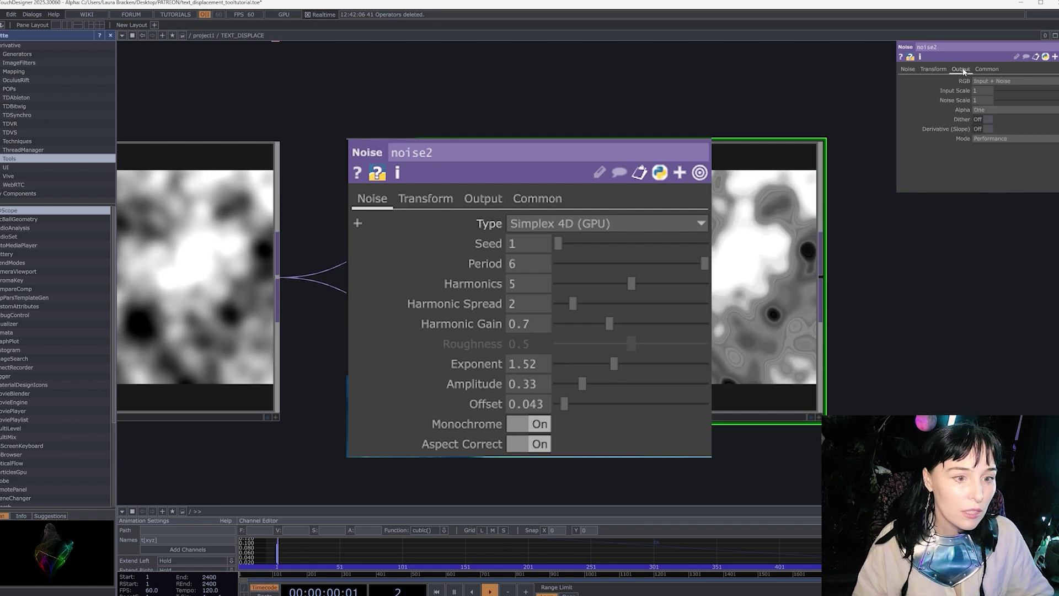
left_click(1012, 110)
left_click(1008, 119)
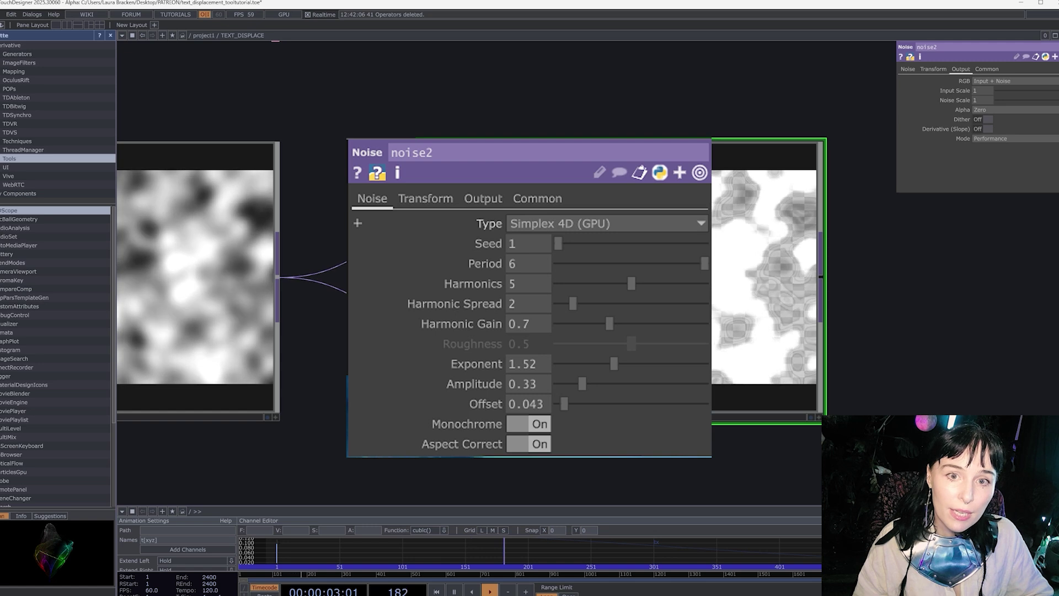
scroll(624, 273, "up", 5)
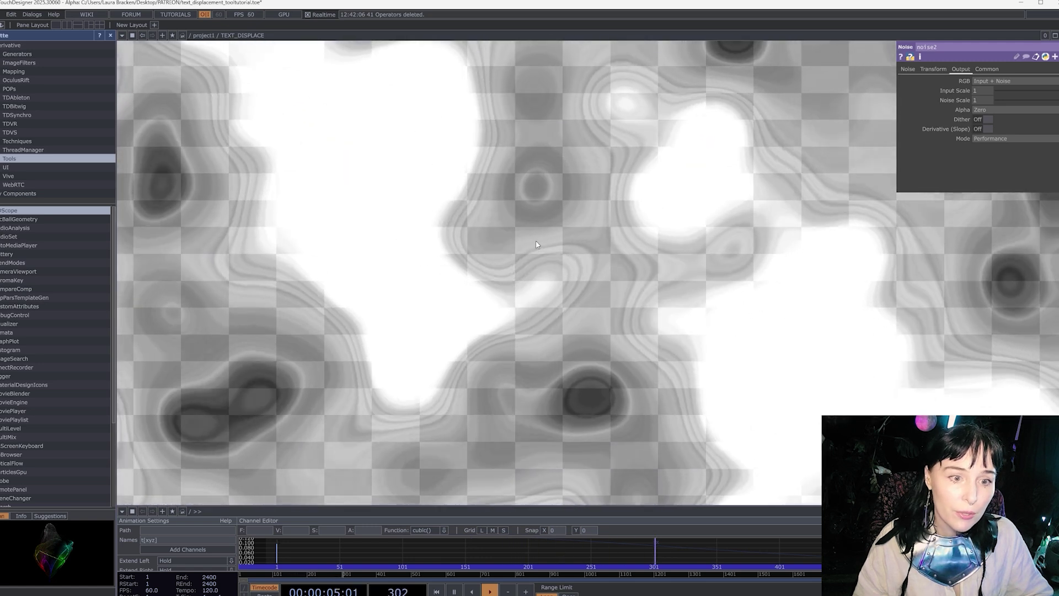
scroll(553, 246, "down", 2)
scroll(554, 247, "down", 3)
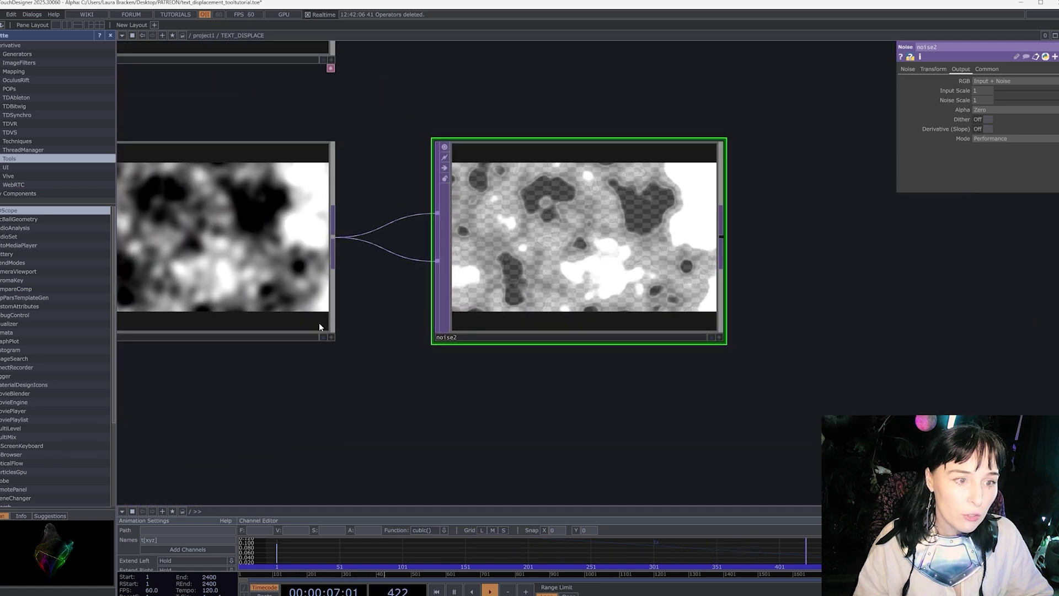
scroll(743, 301, "down", 3)
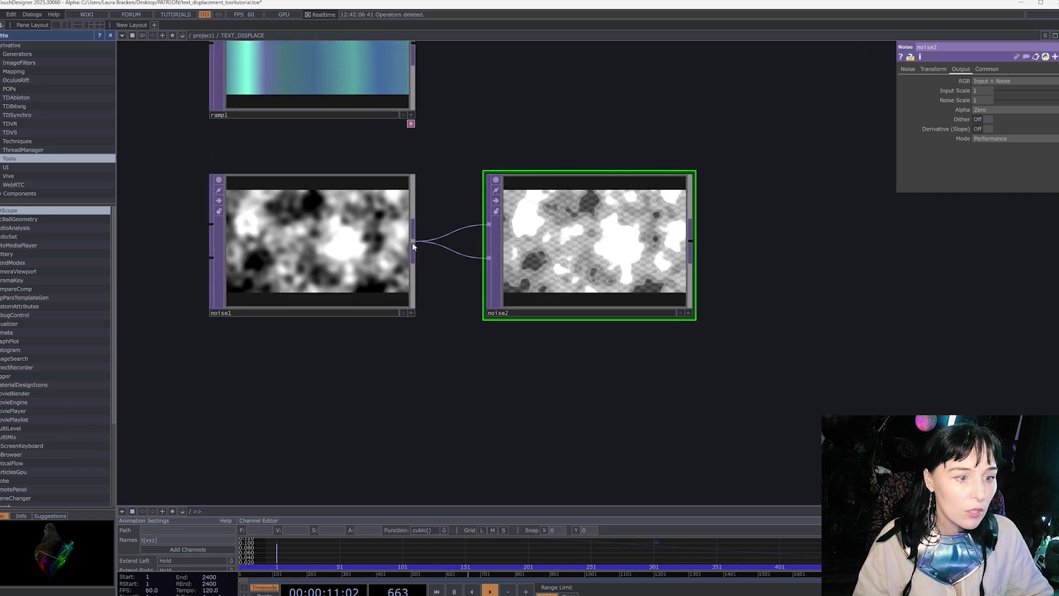
Step: Change noise2's noise type to Simplex 4D (GPU)
left_click_drag(551, 398, 520, 354)
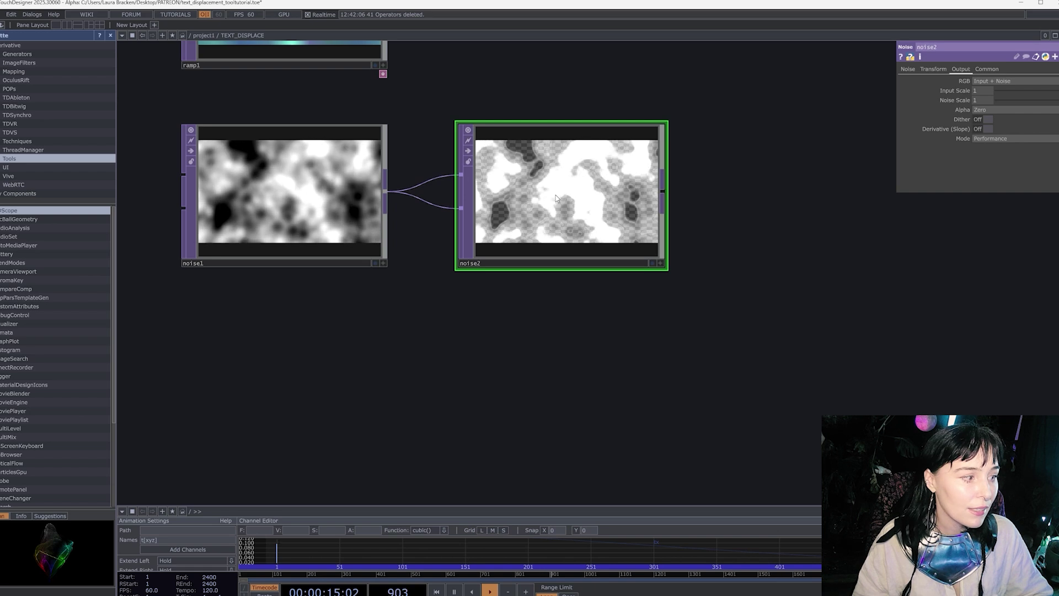
left_click(933, 69)
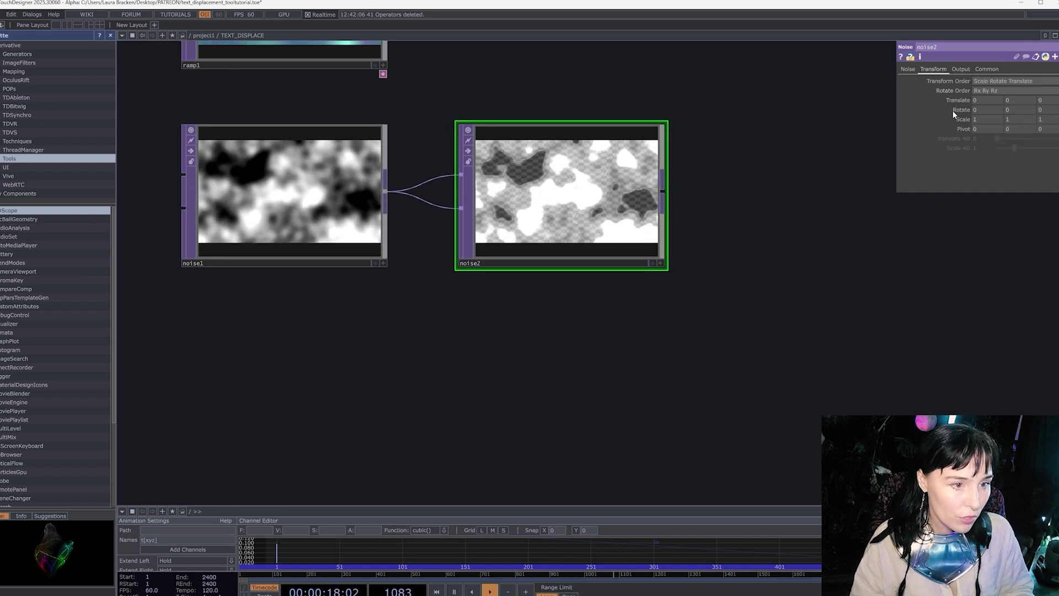
left_click(908, 69)
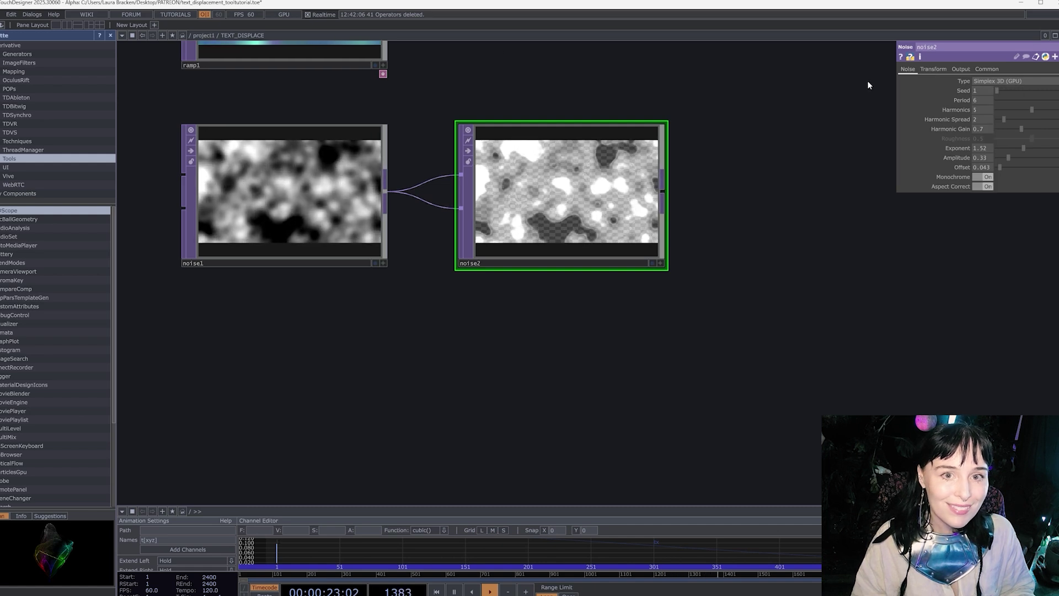
left_click(1014, 81)
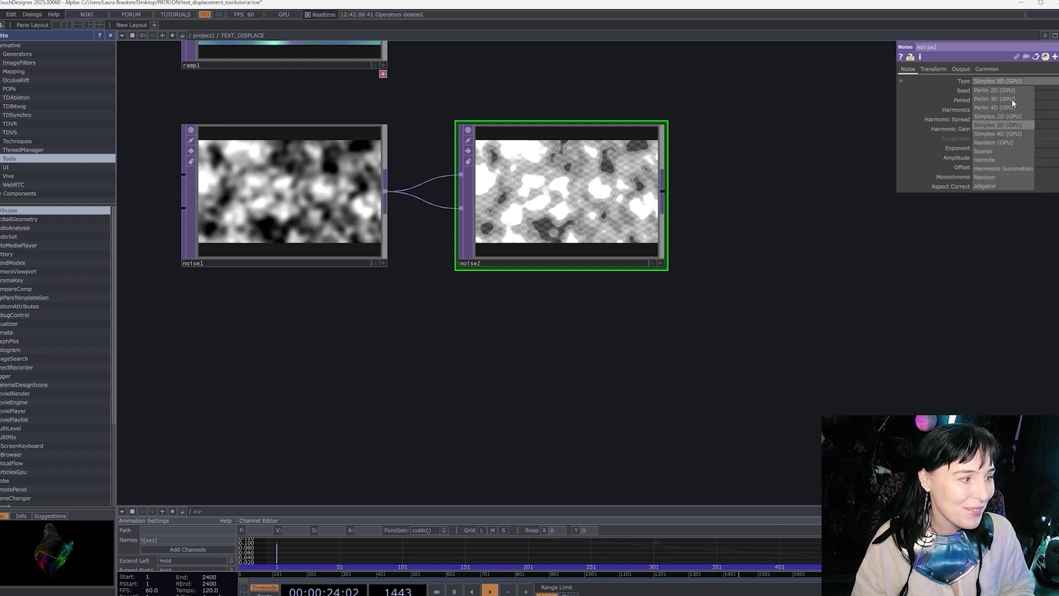
left_click(1011, 134)
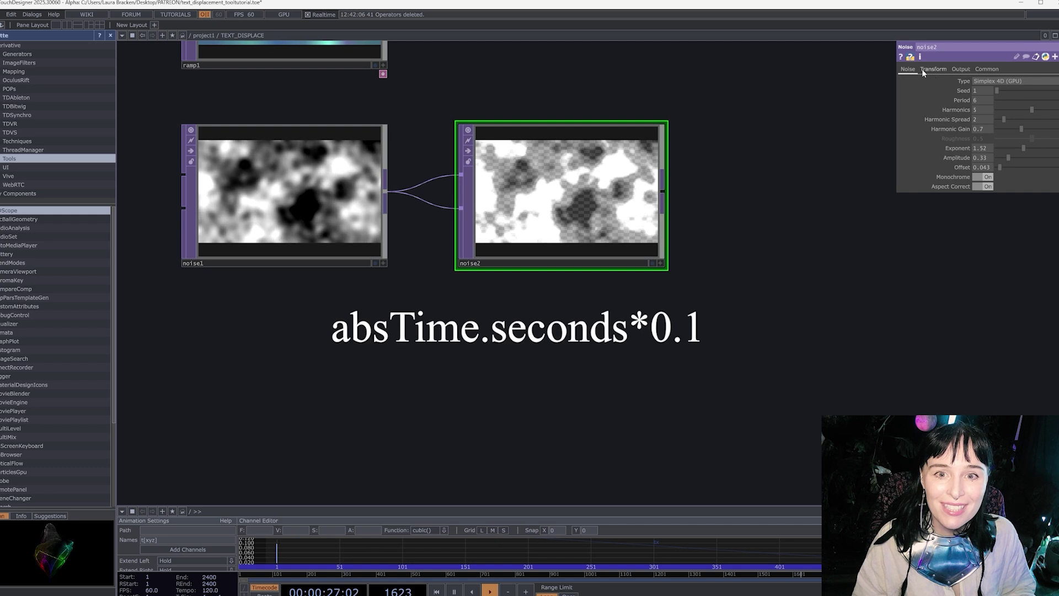
Step: Animate noise2 by setting its Translate 4D to the expression absTime.seconds*0.1
left_click(932, 69)
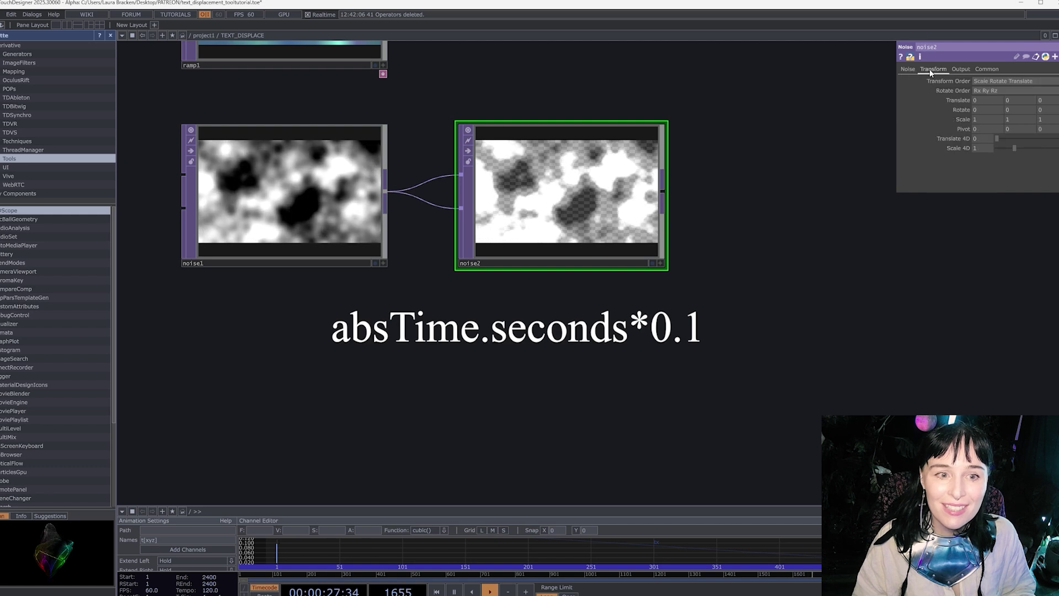
left_click(959, 139)
type("absTi")
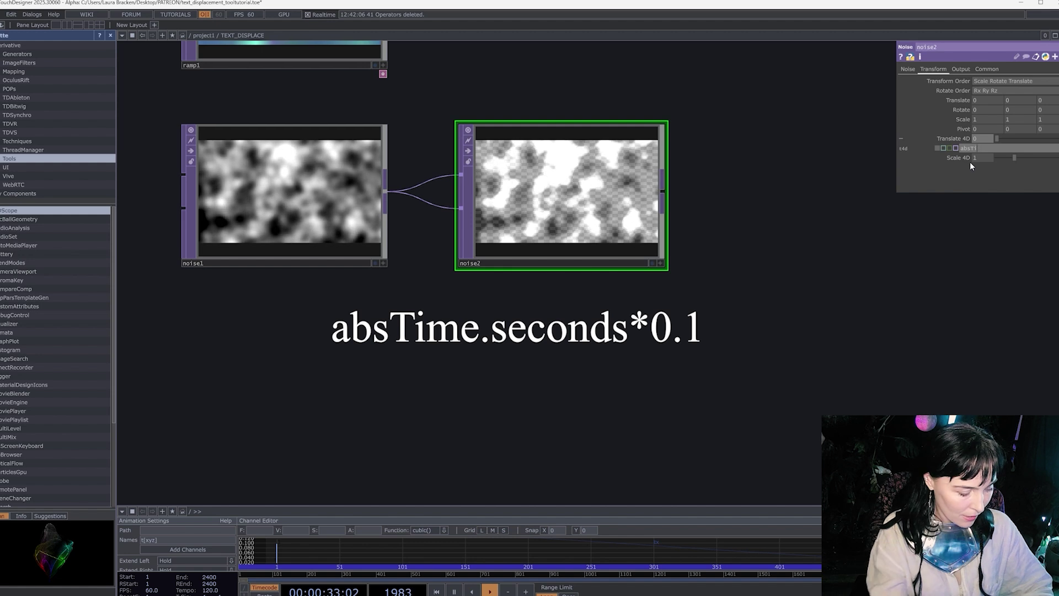
type("me.secondds")
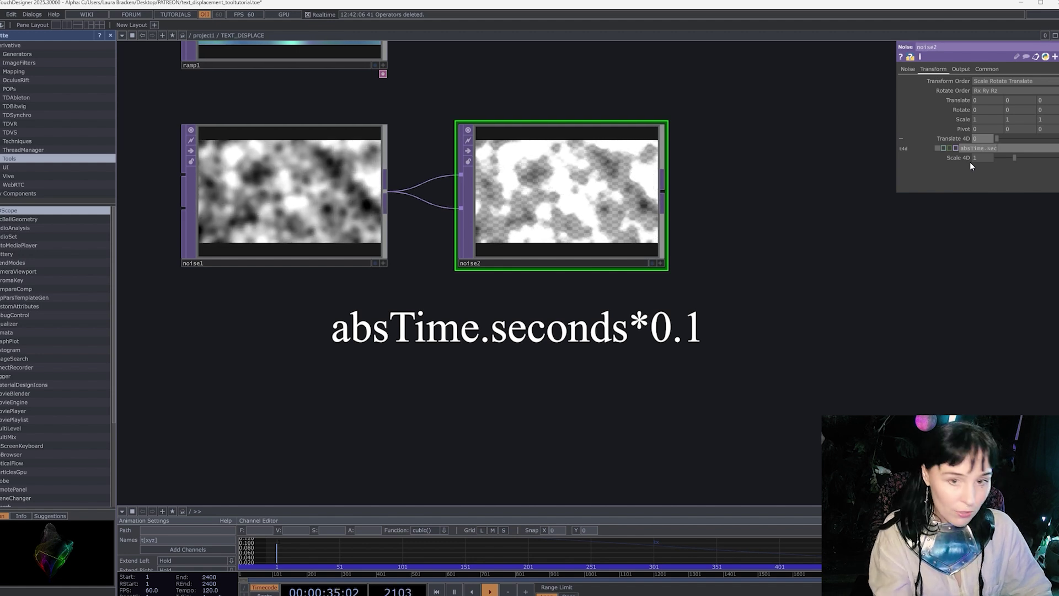
key("BackSpace")
key("BackSpace")
type("s")
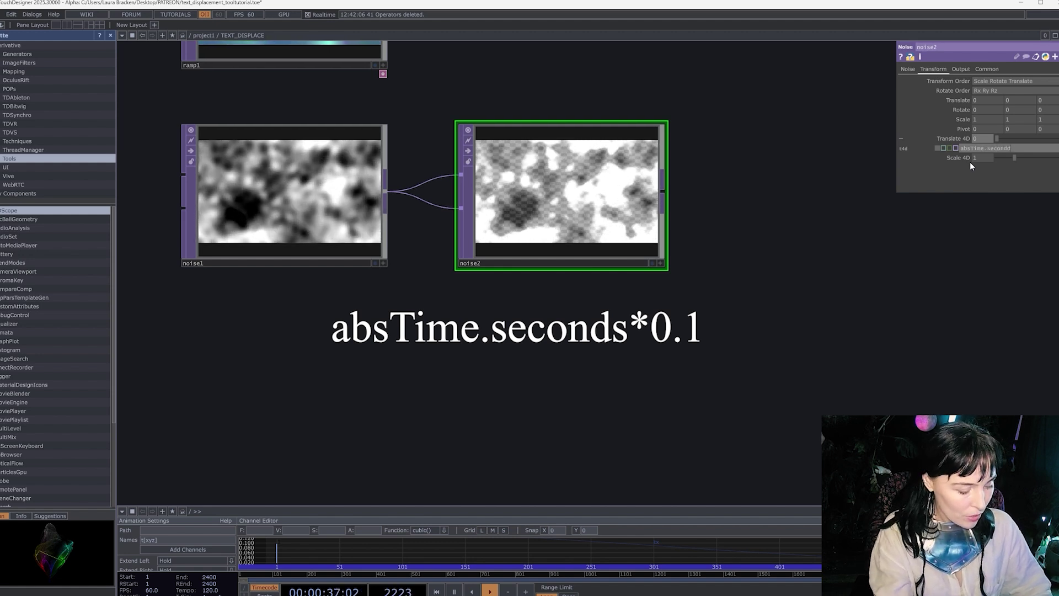
type("*0.")
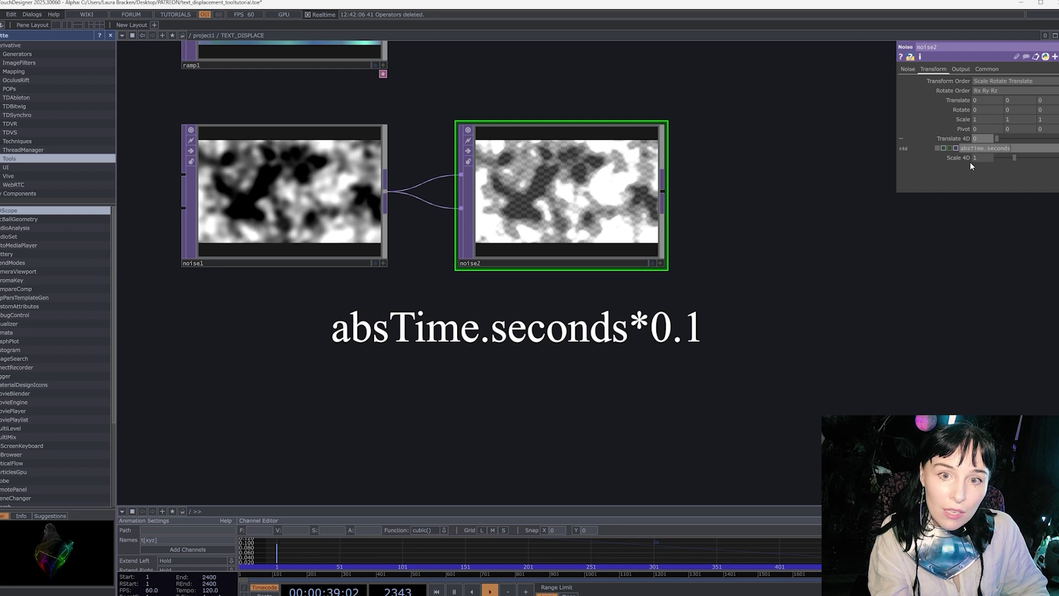
type("1")
key("Return")
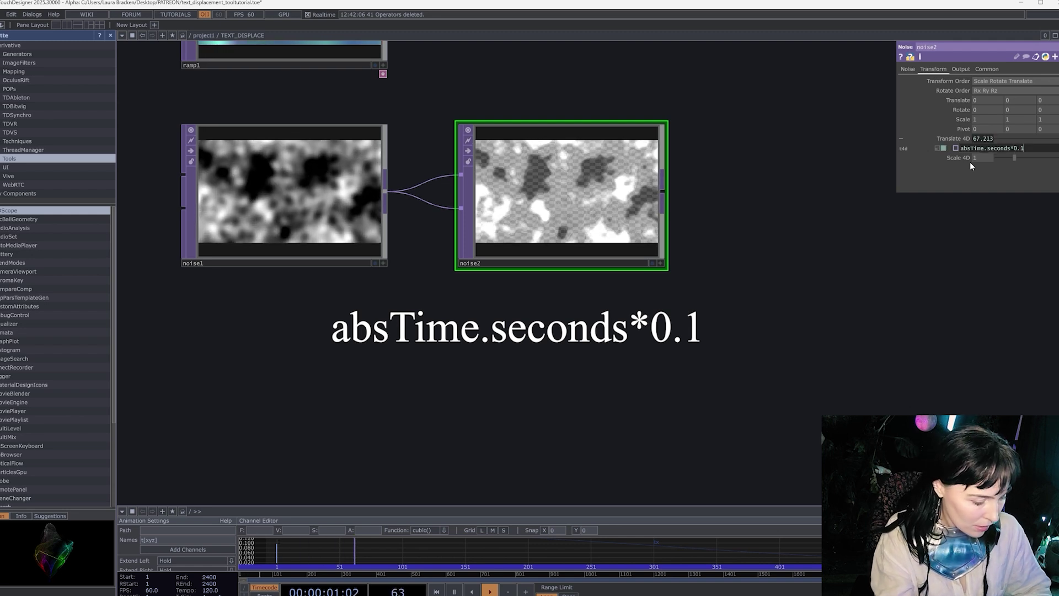
Step: Paste a copy of noise2 below it and set the copy's period to 1.17
middle_click_drag(666, 267, 642, 212)
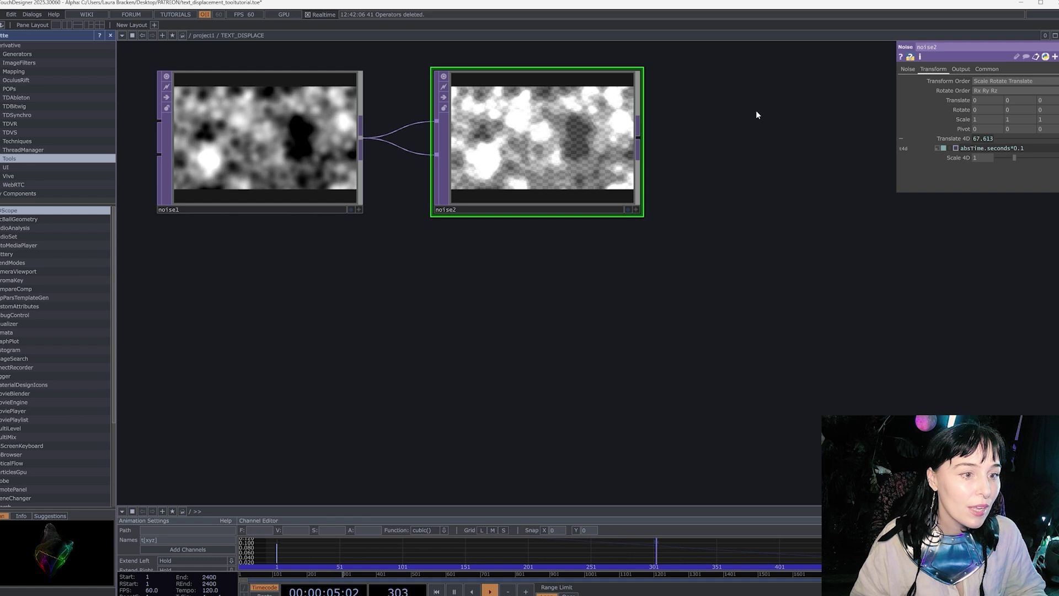
key("ctrl+v")
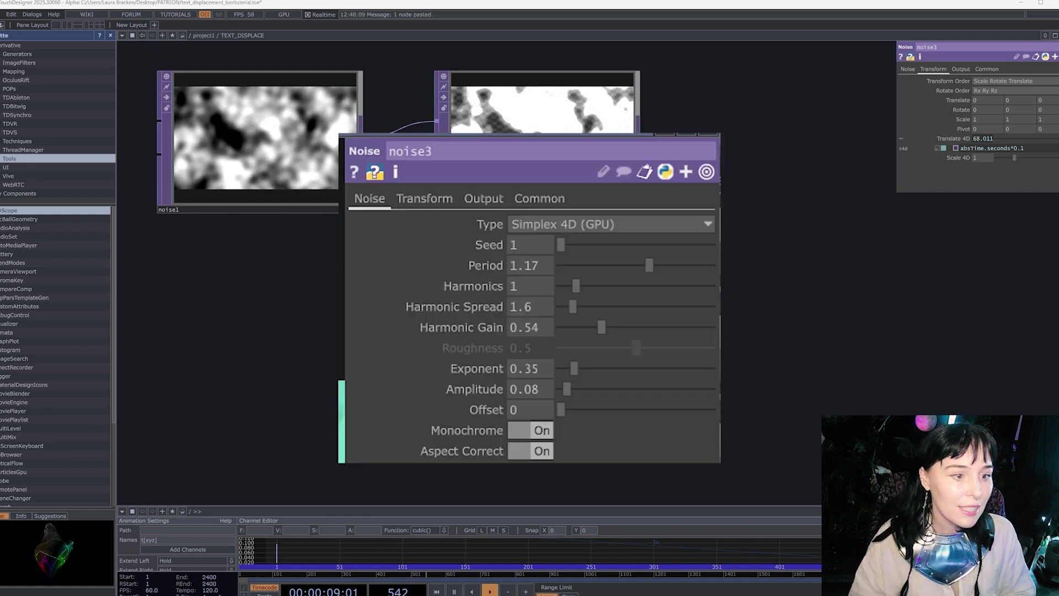
left_click(908, 69)
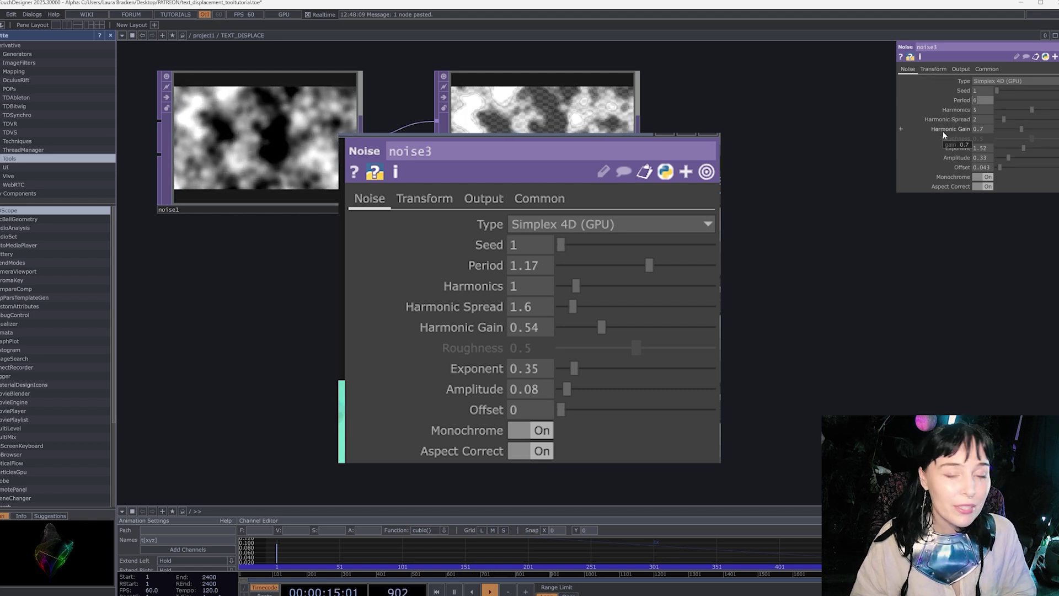
type("7")
key("Return")
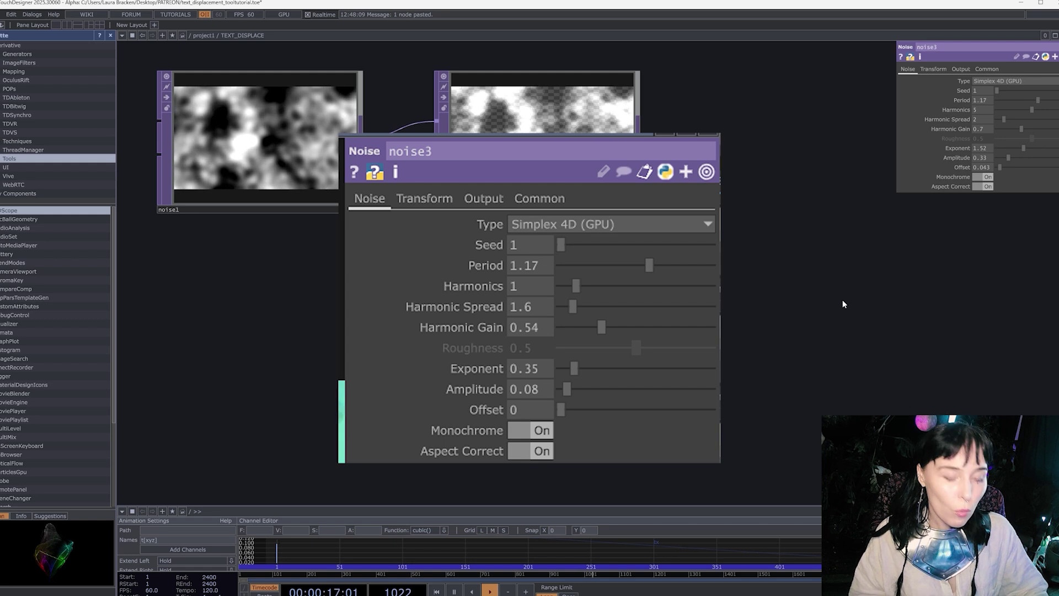
Step: Set noise3's harmonics to 1, harmonic spread to 1.6 and harmonic gain to 0.54
middle_click_drag(972, 111, 834, 330)
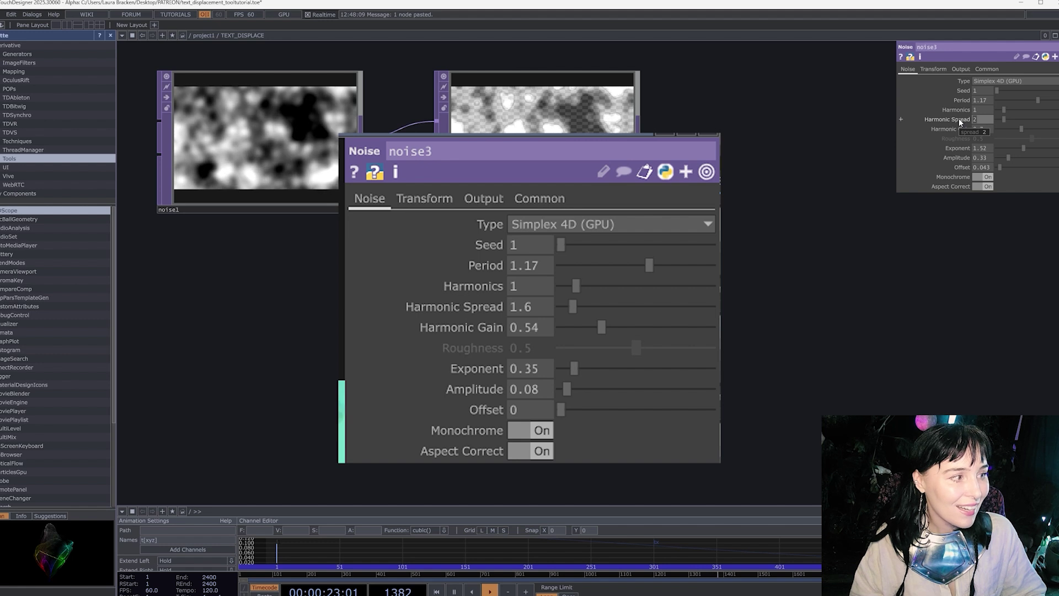
middle_click_drag(950, 129, 972, 120)
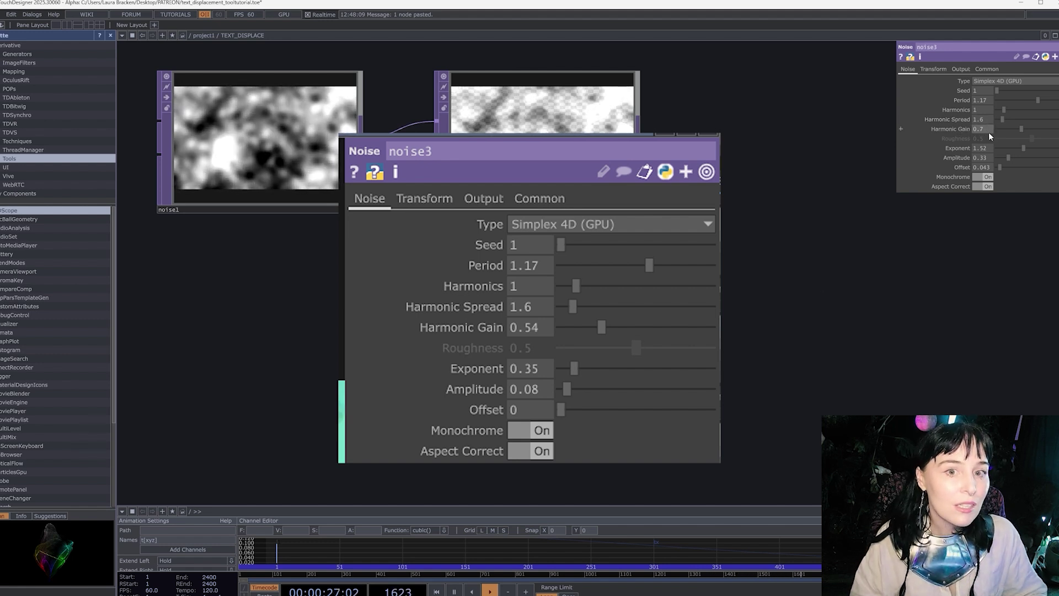
type("54")
key("Return")
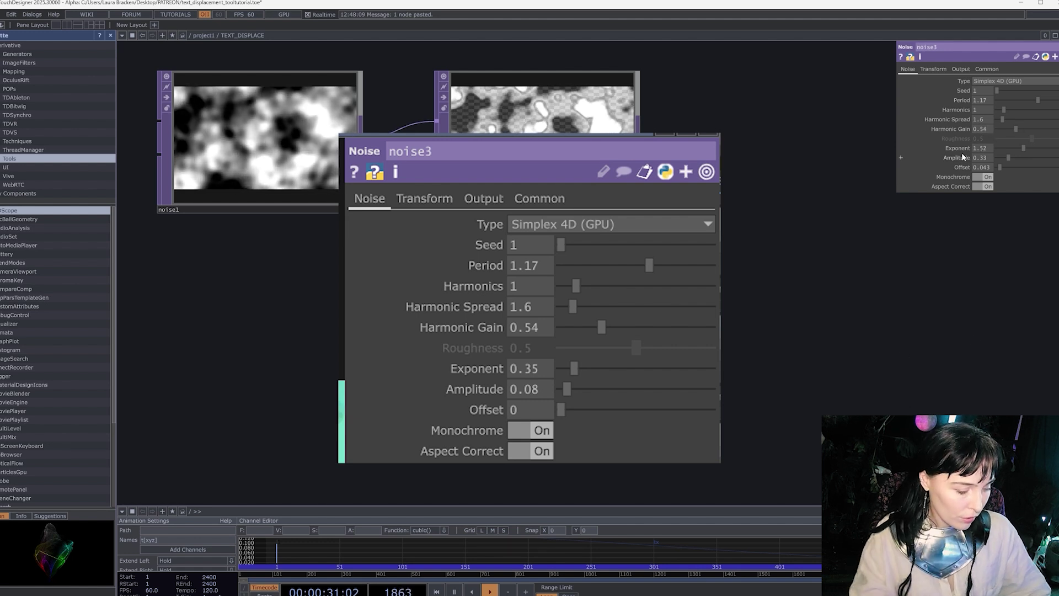
Step: Set noise3's exponent to 0.35, amplitude to 0.08 and offset to 0
type("1.35")
key("Return")
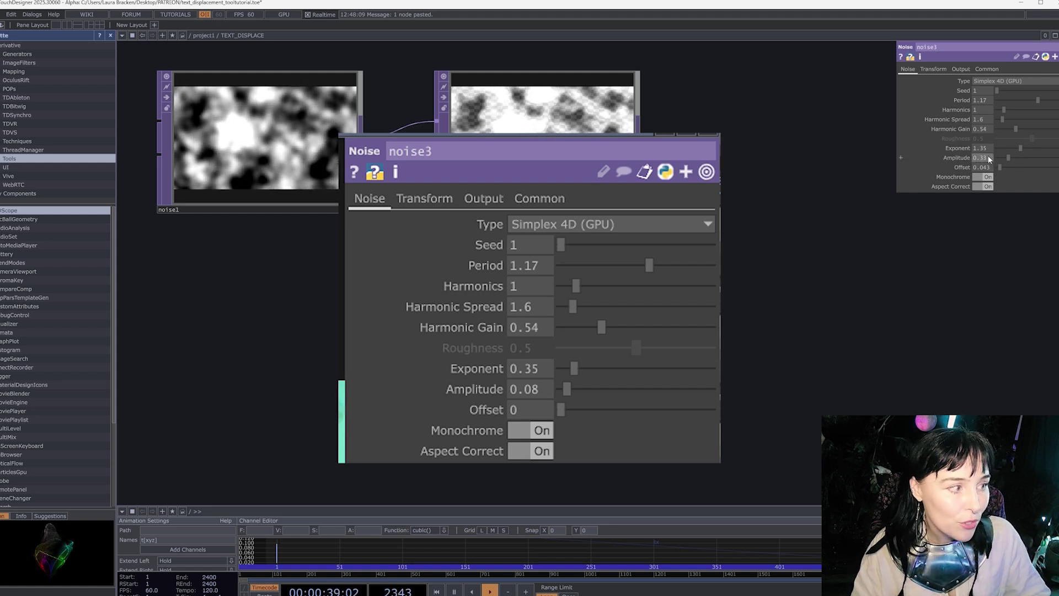
key("Escape")
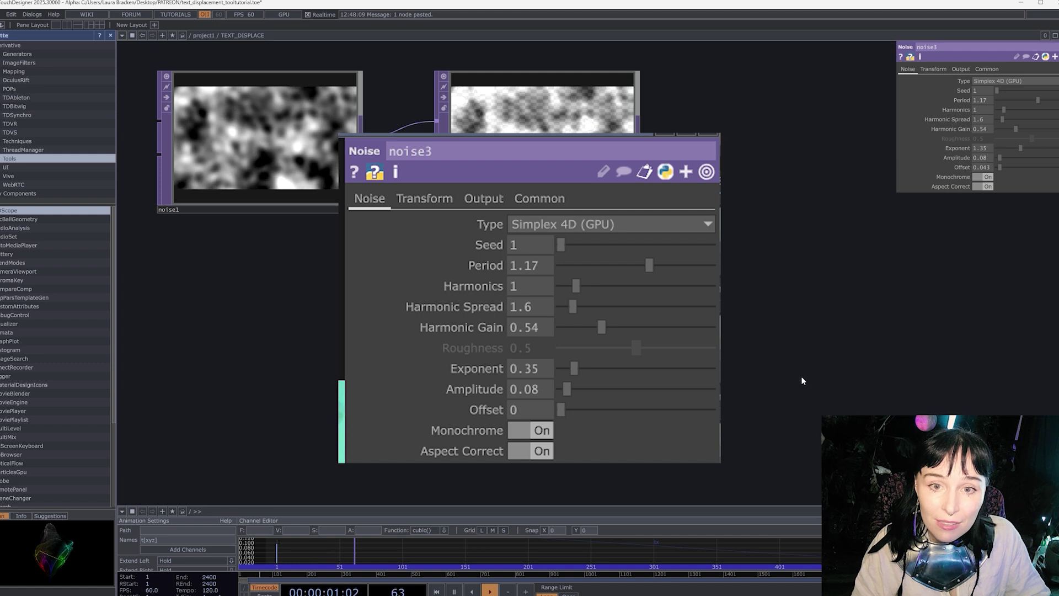
left_click(983, 168)
type("0")
key("Return")
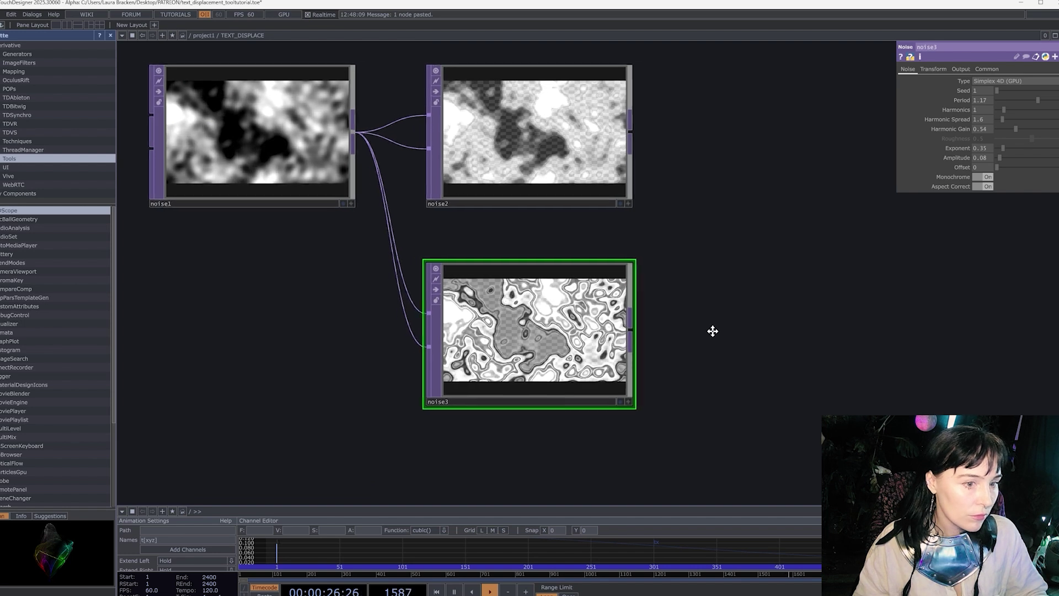
Step: Examine noise3's animated contour pattern up close and compare it with the noise1 and noise2 outputs
scroll(597, 347, "up", 5)
scroll(712, 331, "down", 4)
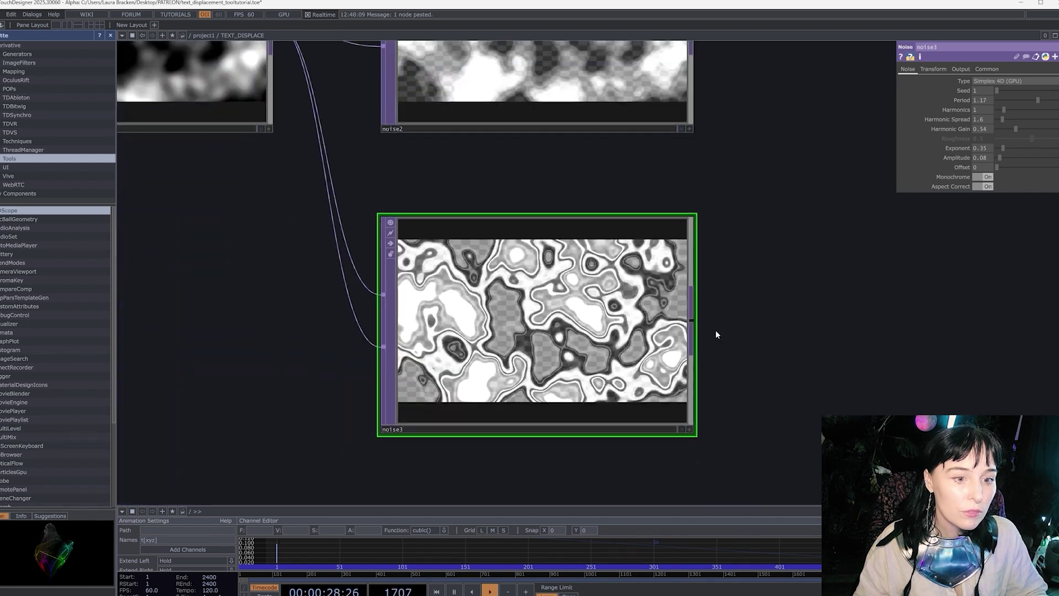
scroll(772, 331, "down", 4)
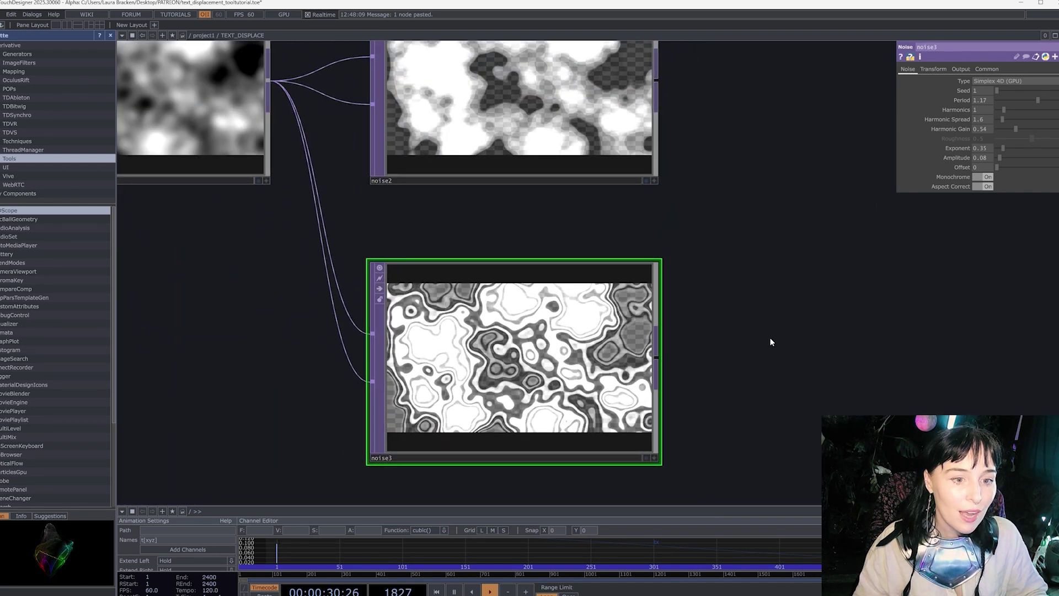
left_click_drag(724, 340, 681, 335)
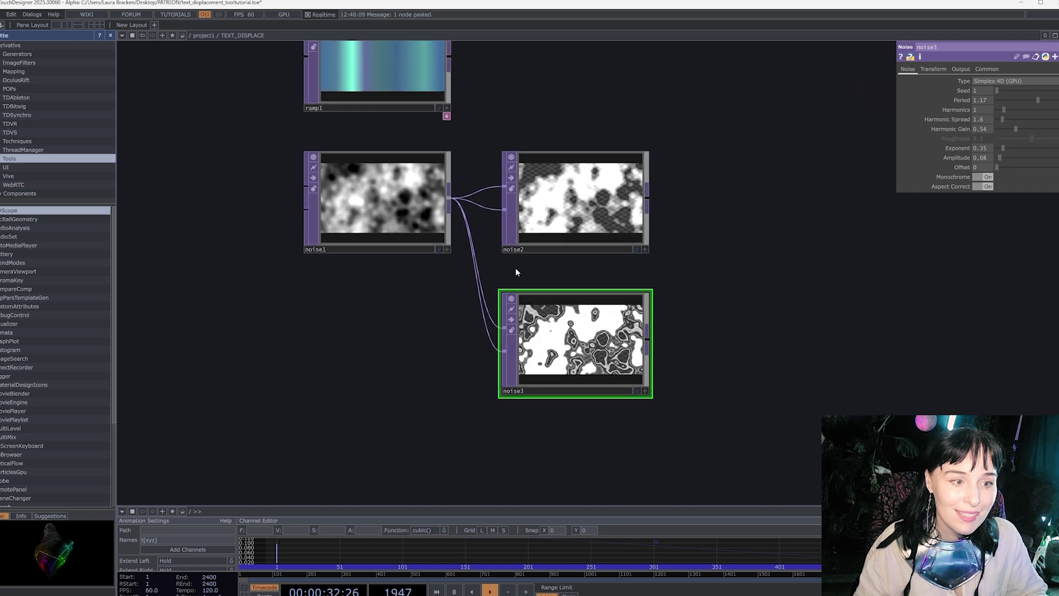
left_click_drag(588, 345, 461, 335)
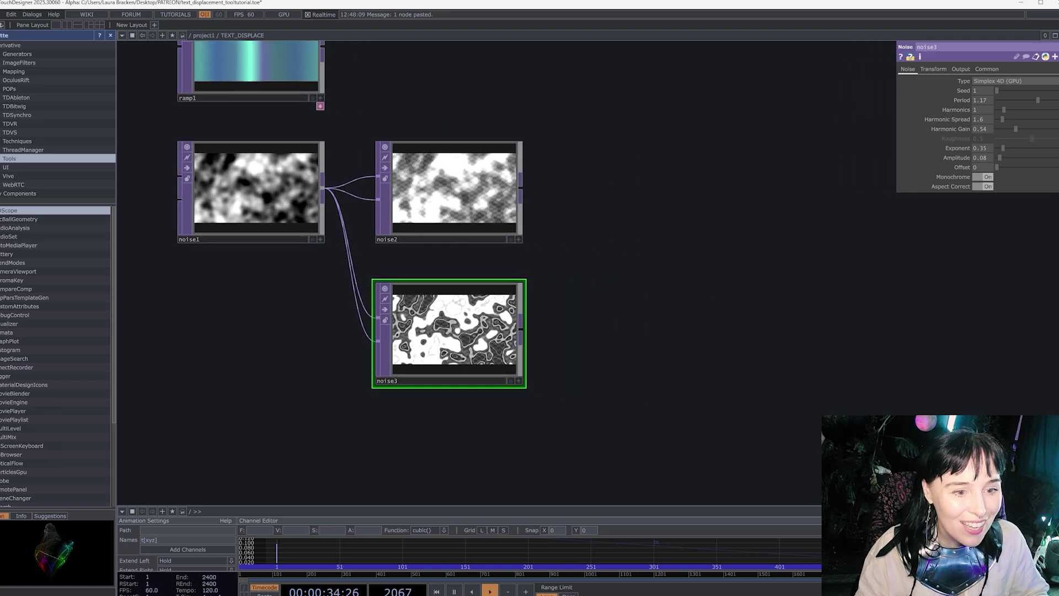
scroll(421, 326, "up", 5)
scroll(422, 321, "down", 4)
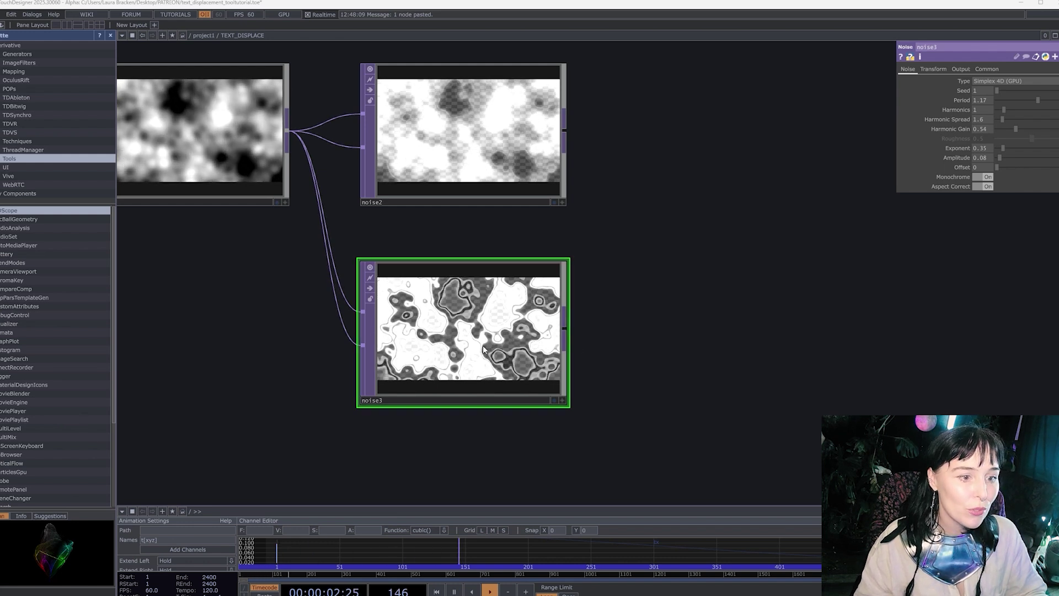
key("shift+h")
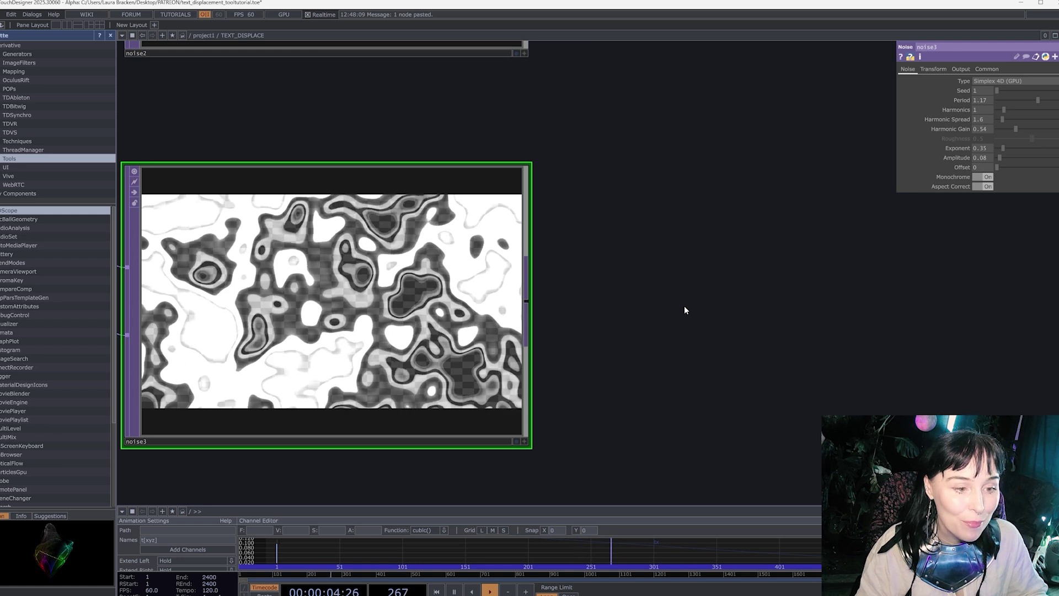
scroll(612, 296, "down", 3)
scroll(598, 300, "up", 5)
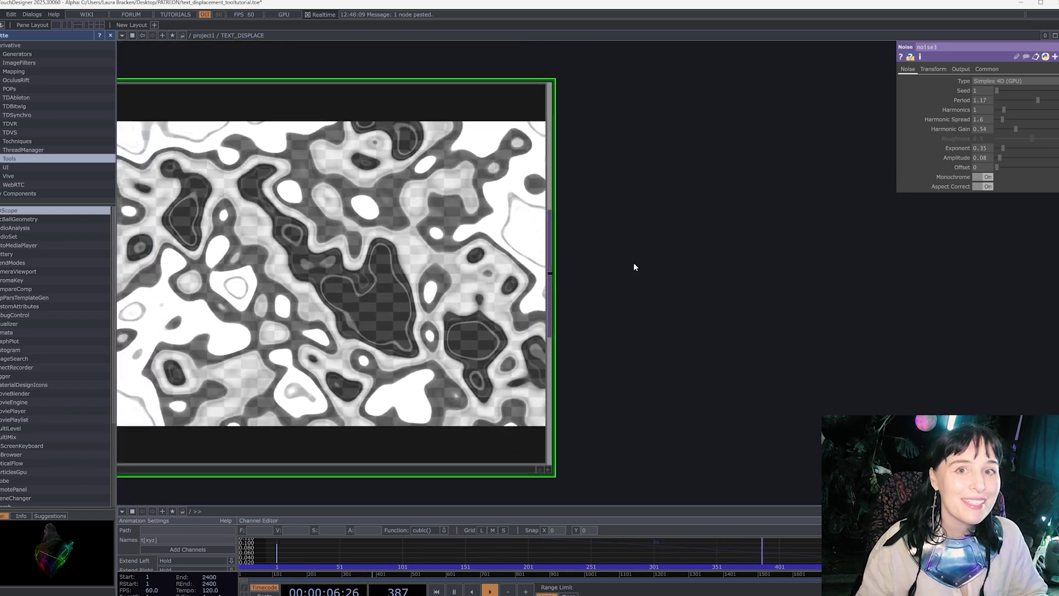
scroll(632, 263, "down", 2)
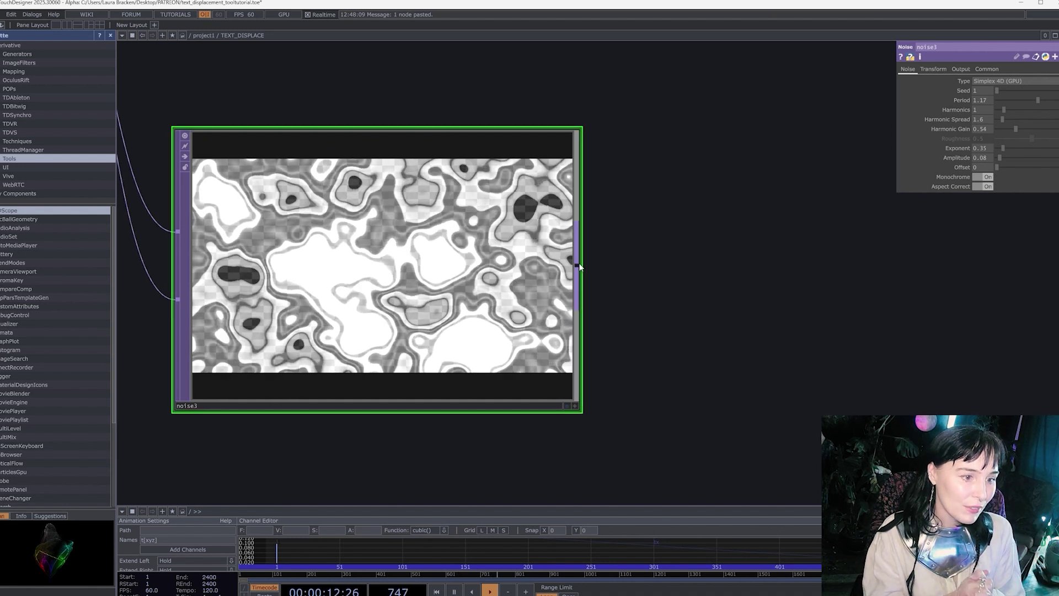
scroll(627, 250, "down", 3)
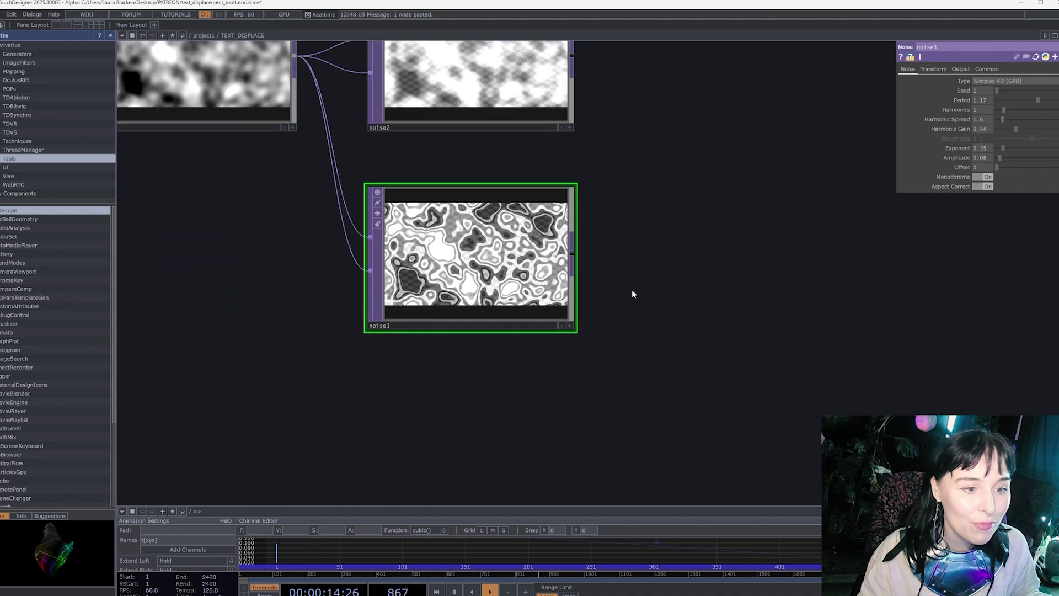
Step: Add a Displace TOP fed by noise3's output and align it in the same row beside noise3
left_click_drag(546, 236, 489, 259)
left_click(513, 274)
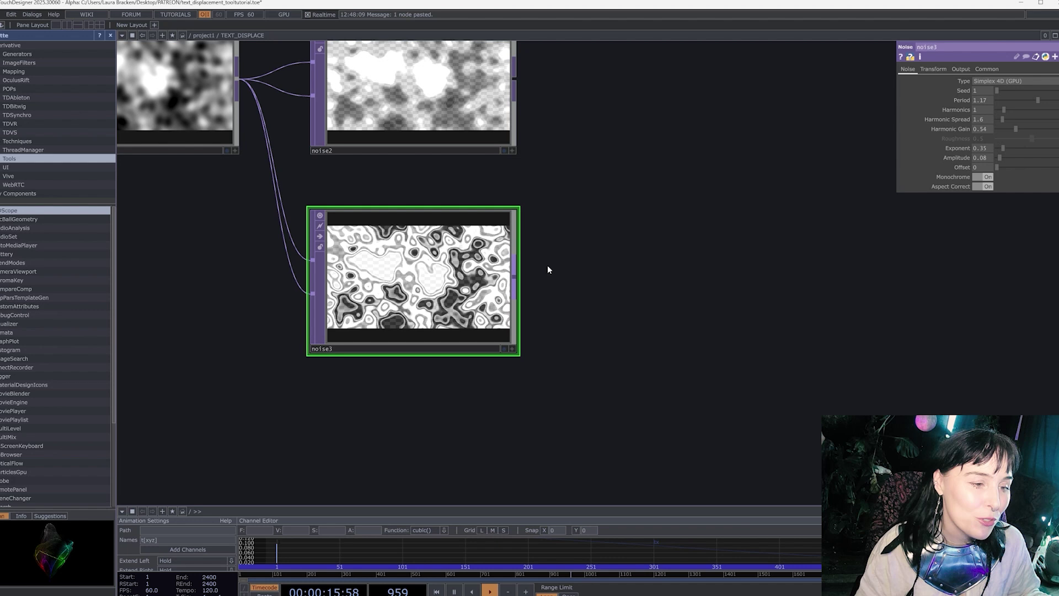
left_click(584, 244)
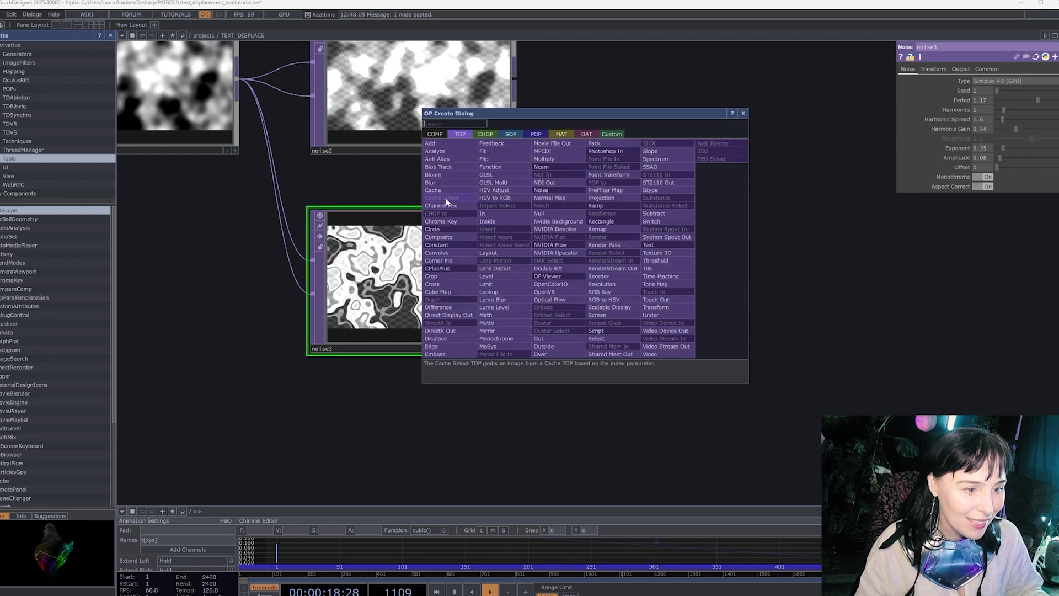
left_click(451, 339)
left_click(687, 246)
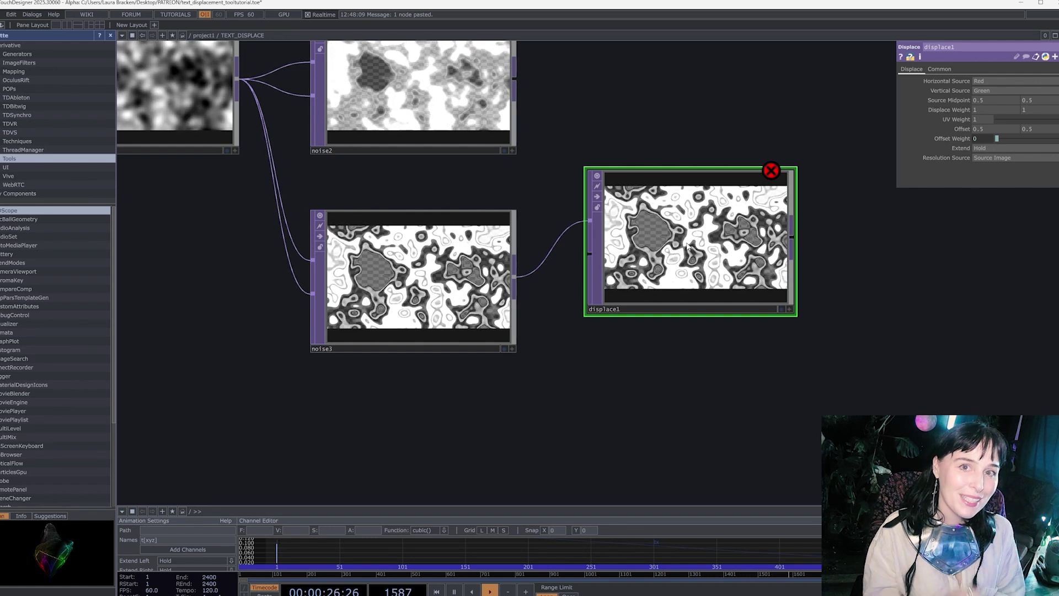
left_click_drag(637, 234, 675, 271)
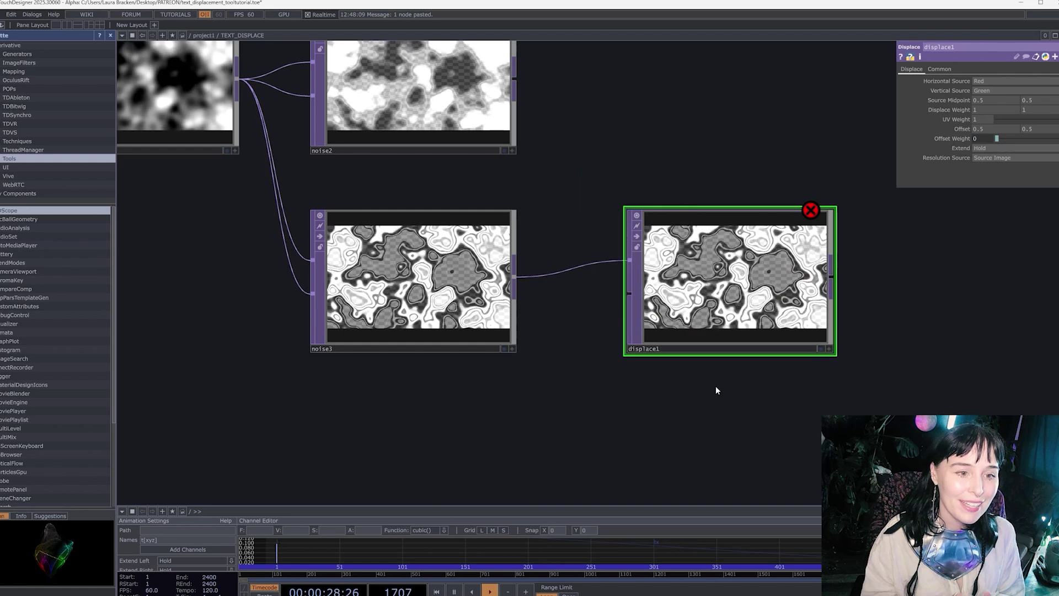
left_click_drag(716, 390, 673, 411)
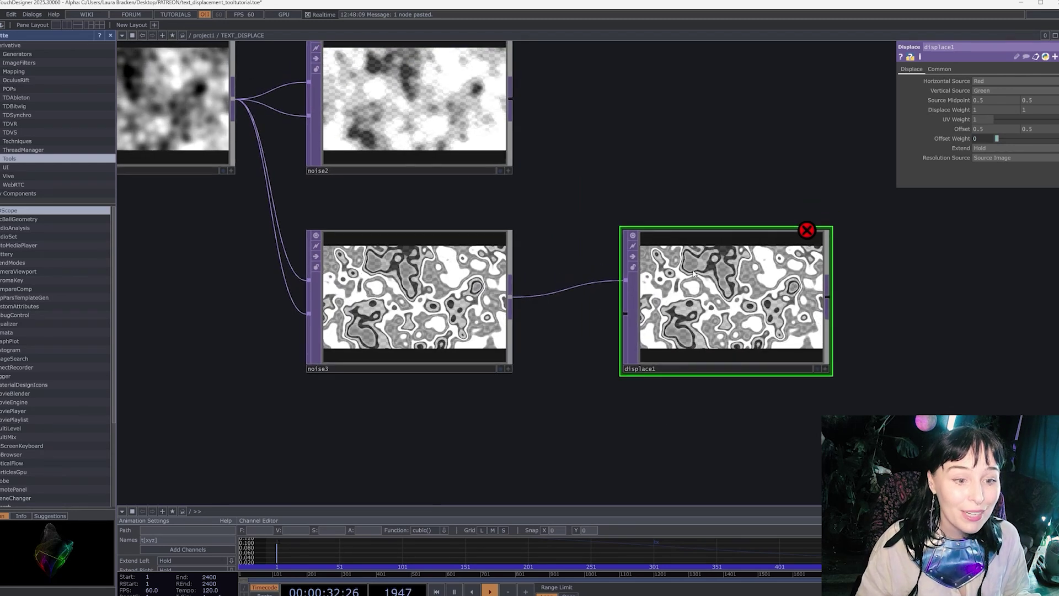
Step: Connect noise3's output to the second input of displace1 as well
left_click(625, 314)
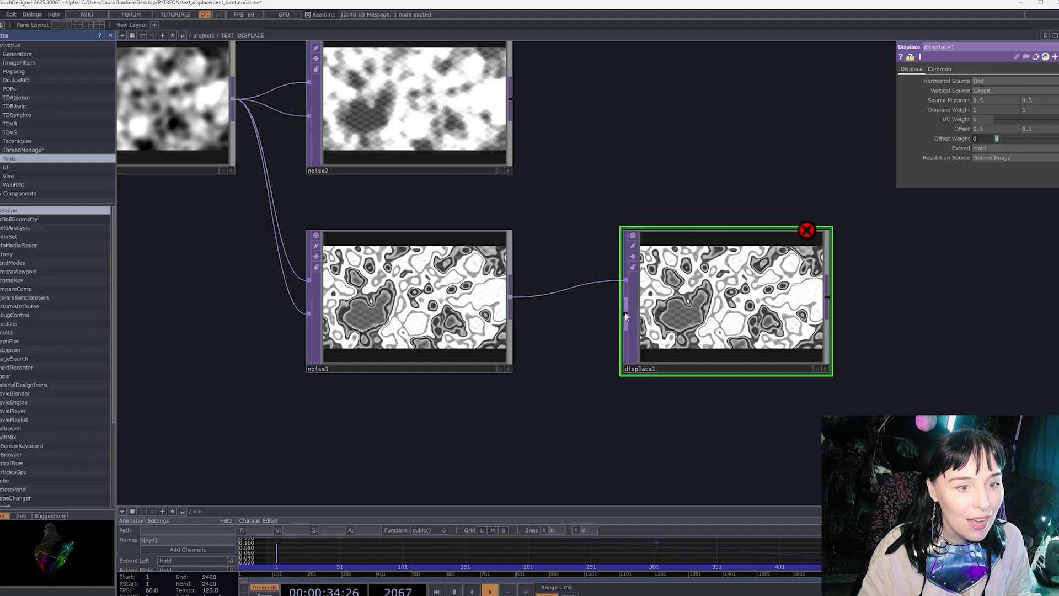
left_click(511, 300)
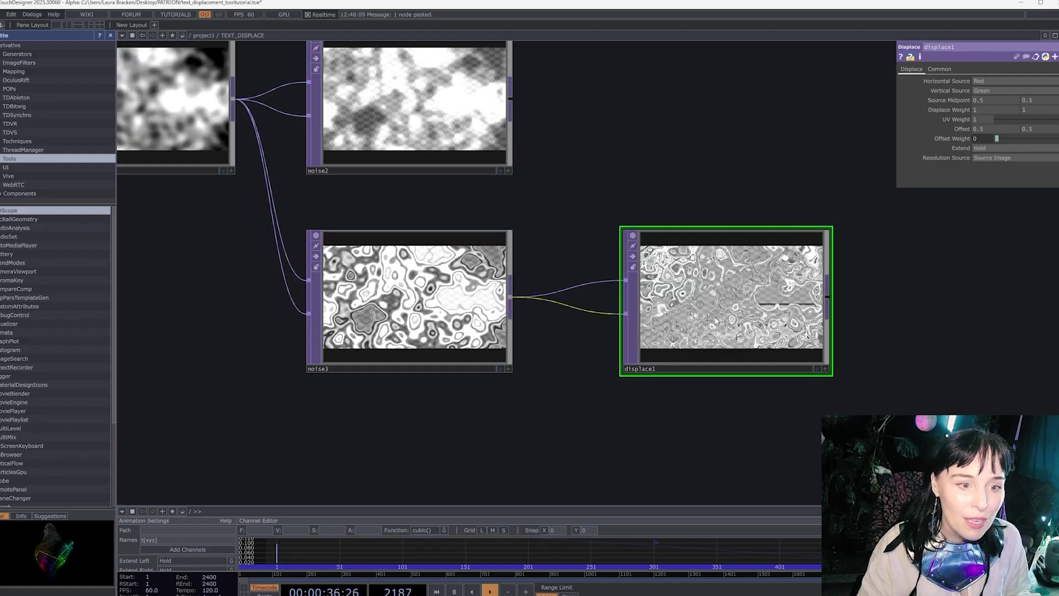
scroll(680, 313, "up", 5)
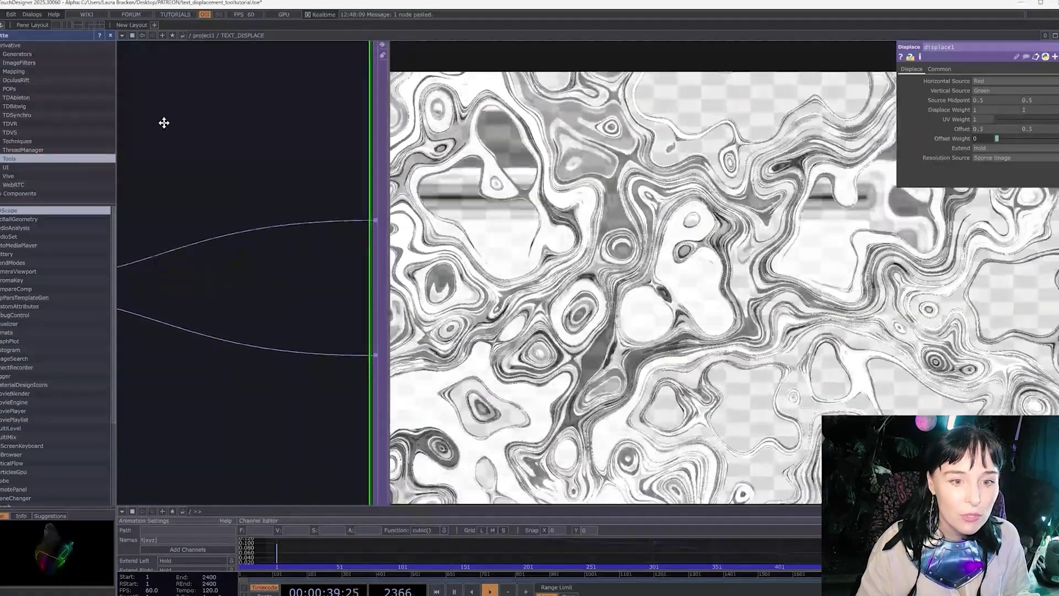
left_click_drag(164, 123, 55, 64)
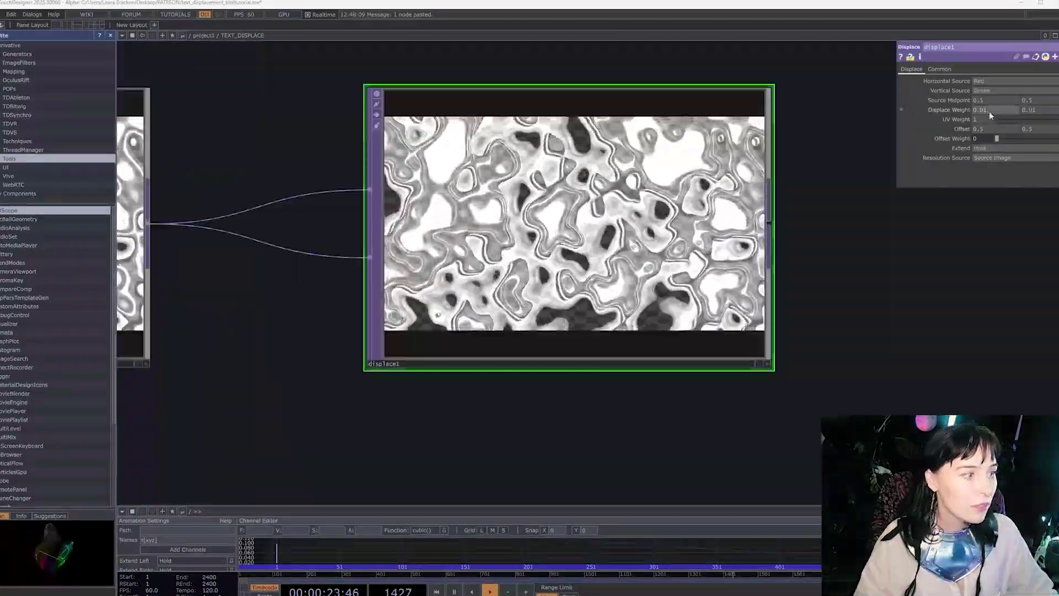
Step: Set both displace weight values of displace1 to 0.1 and check the distorted pattern up close
left_click(990, 112)
type("0.1")
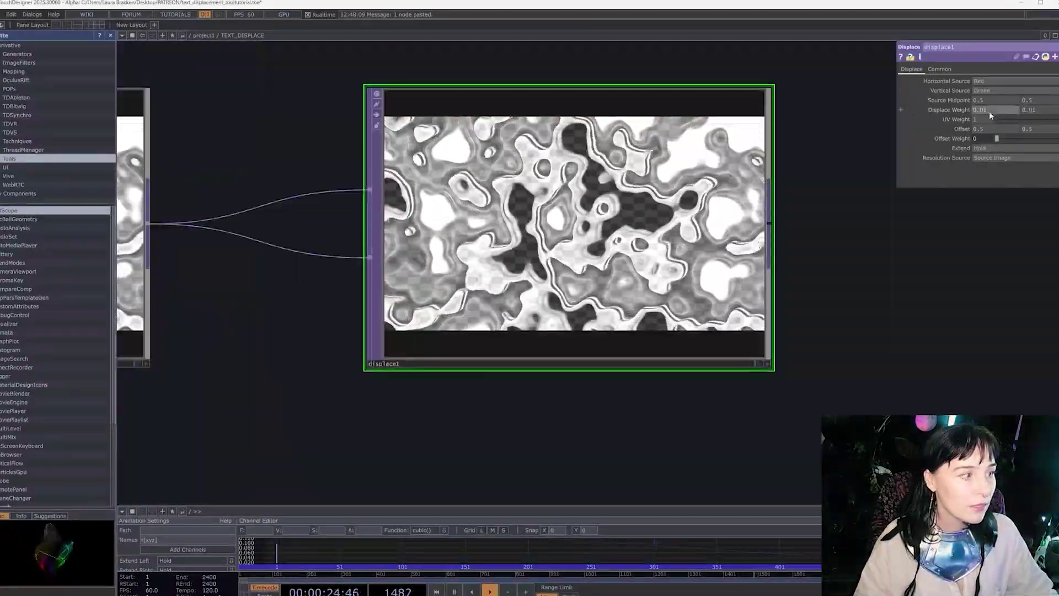
key("Return")
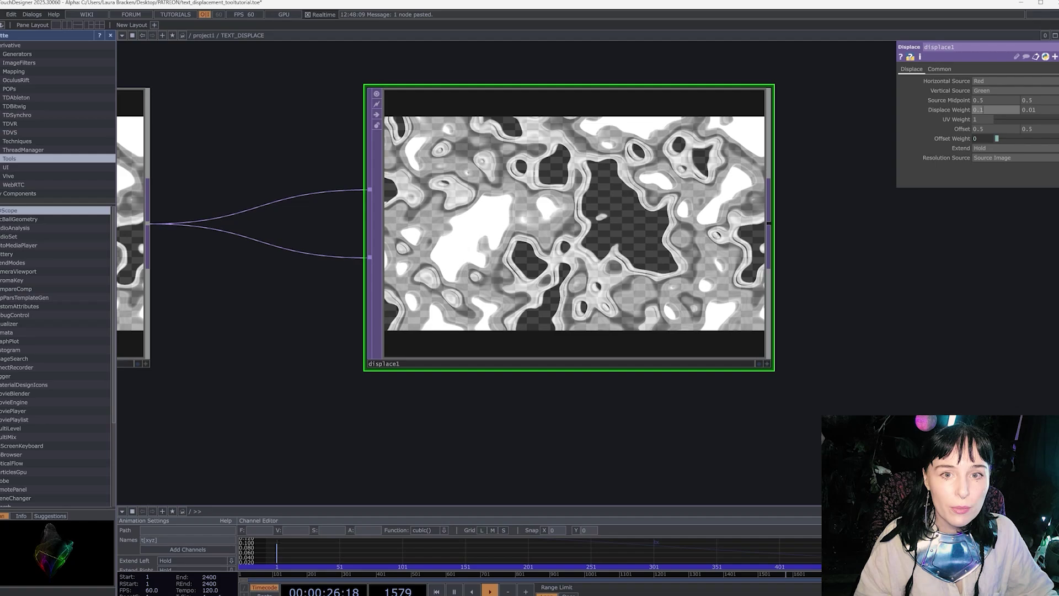
left_click(1029, 110)
type("0.1")
key("Return")
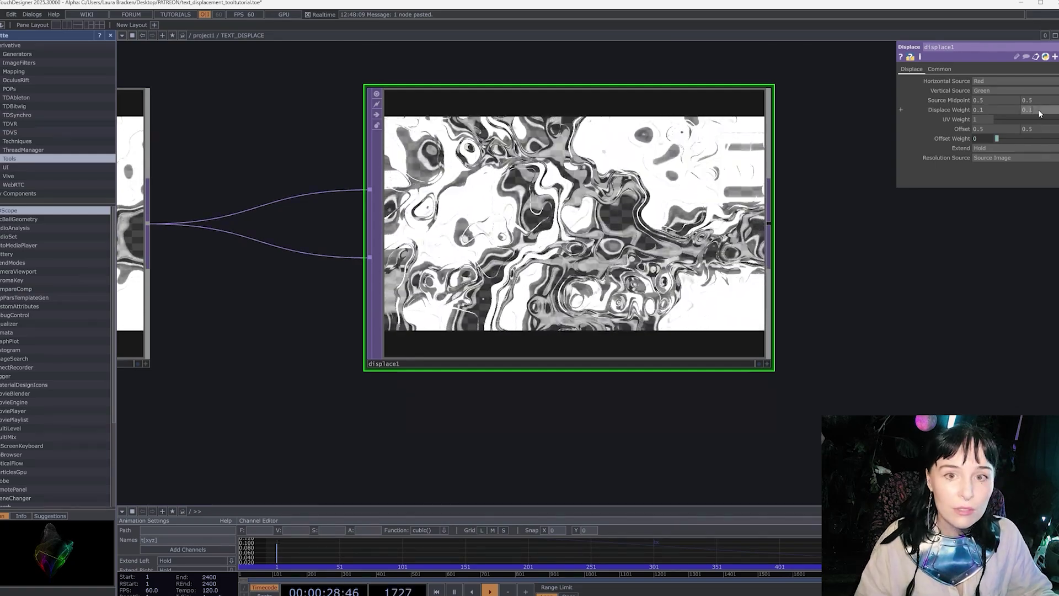
scroll(580, 294, "up", 5)
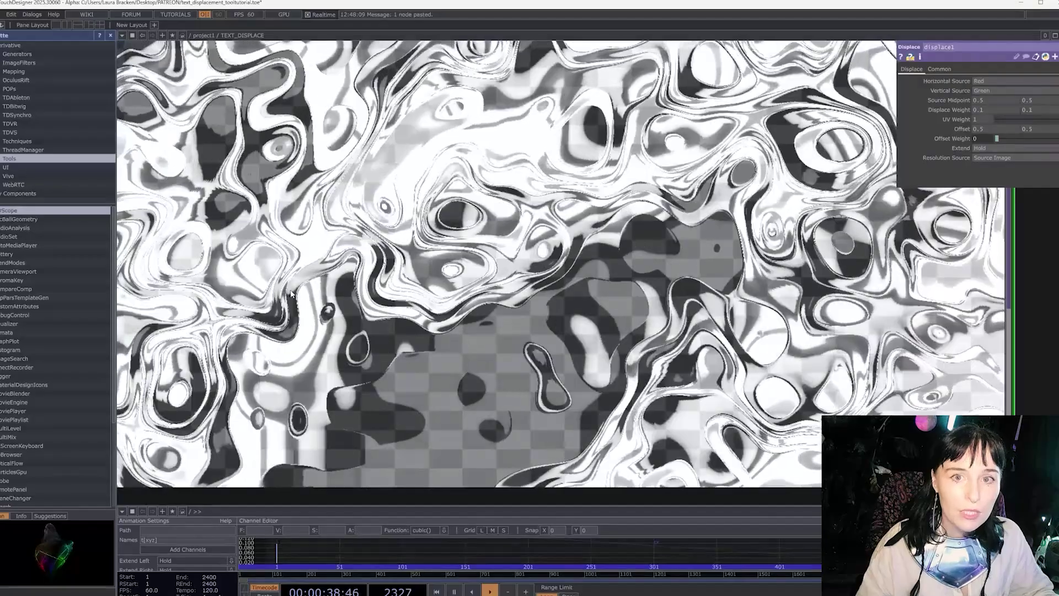
scroll(331, 268, "down", 5)
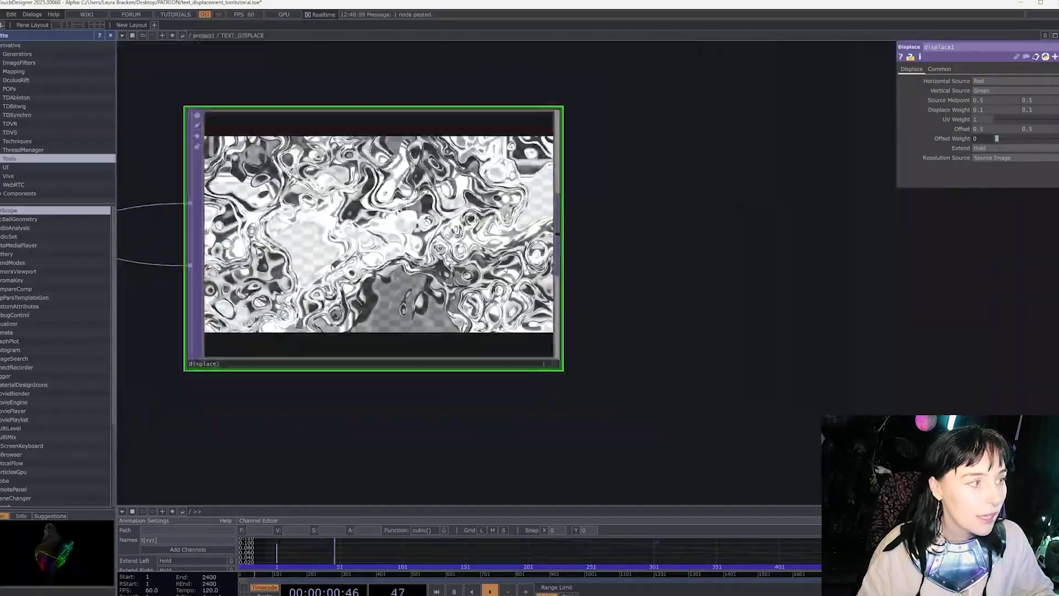
Step: Add a Level TOP fed by displace1 and place it in the same row beside it
left_click_drag(662, 282, 756, 292)
scroll(643, 378, "down", 3)
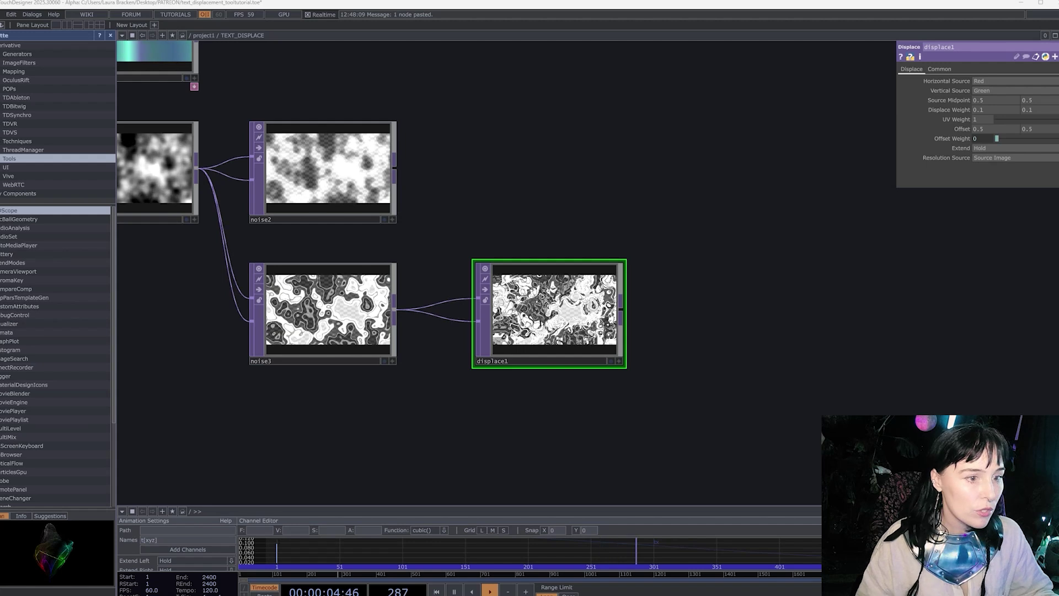
left_click(622, 312)
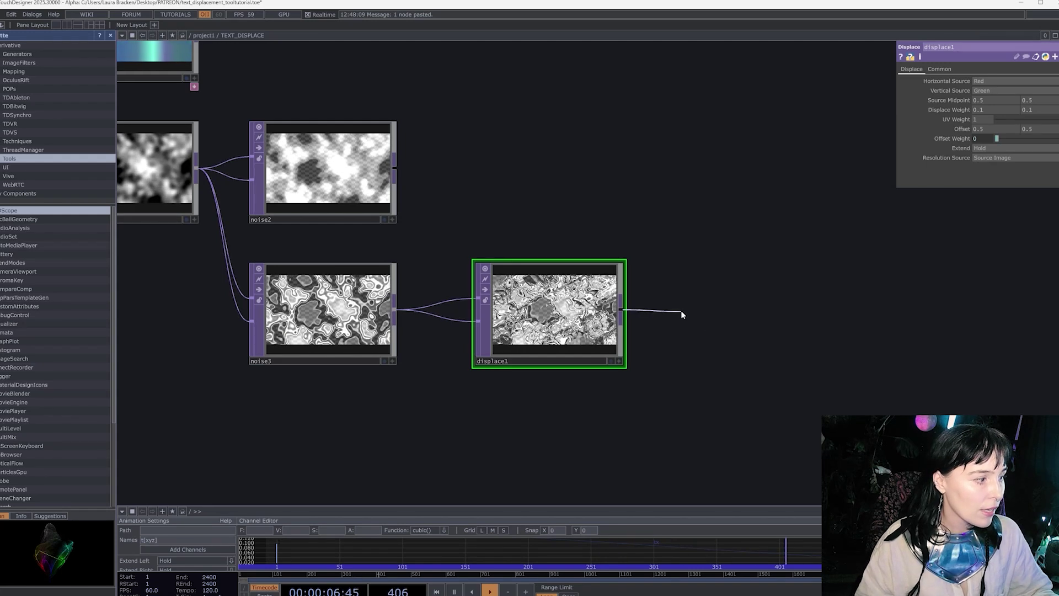
left_click(682, 310)
type("level")
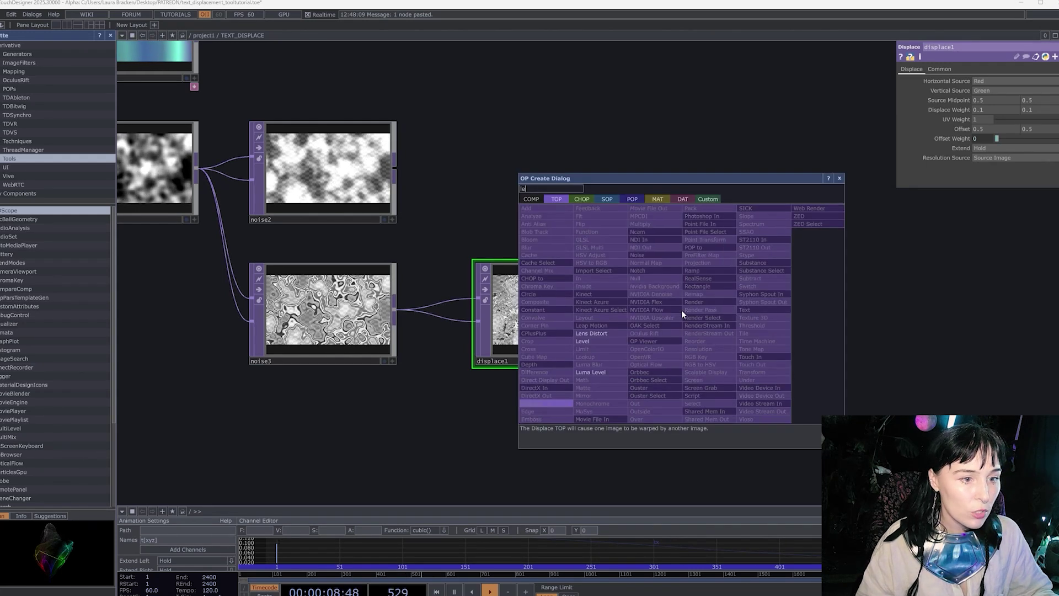
left_click(610, 339)
left_click(726, 308)
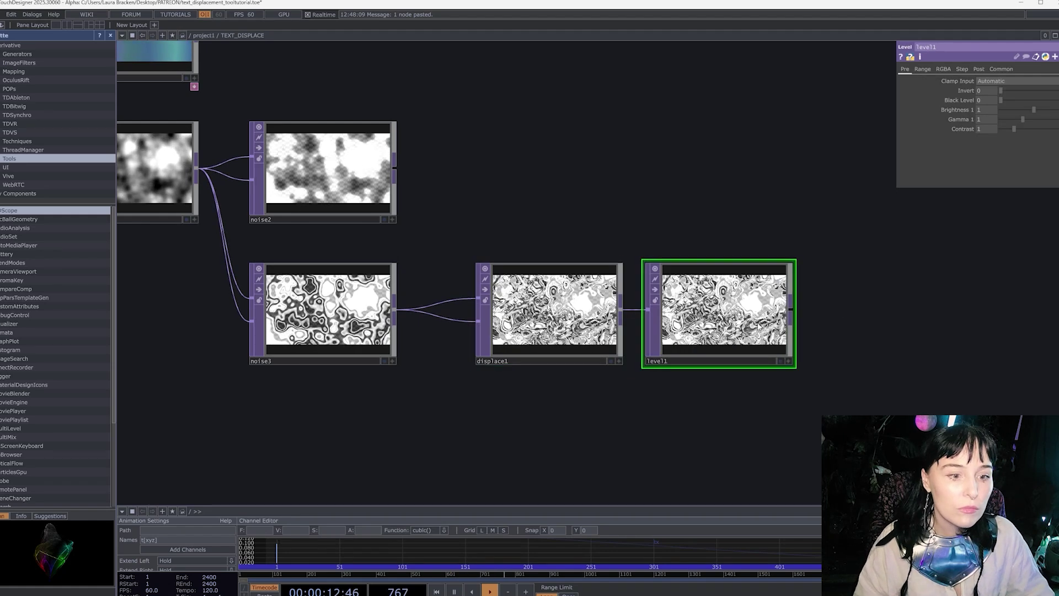
left_click_drag(726, 311, 754, 311)
Step: Lower level1's opacity to roughly half
scroll(835, 327, "up", 10)
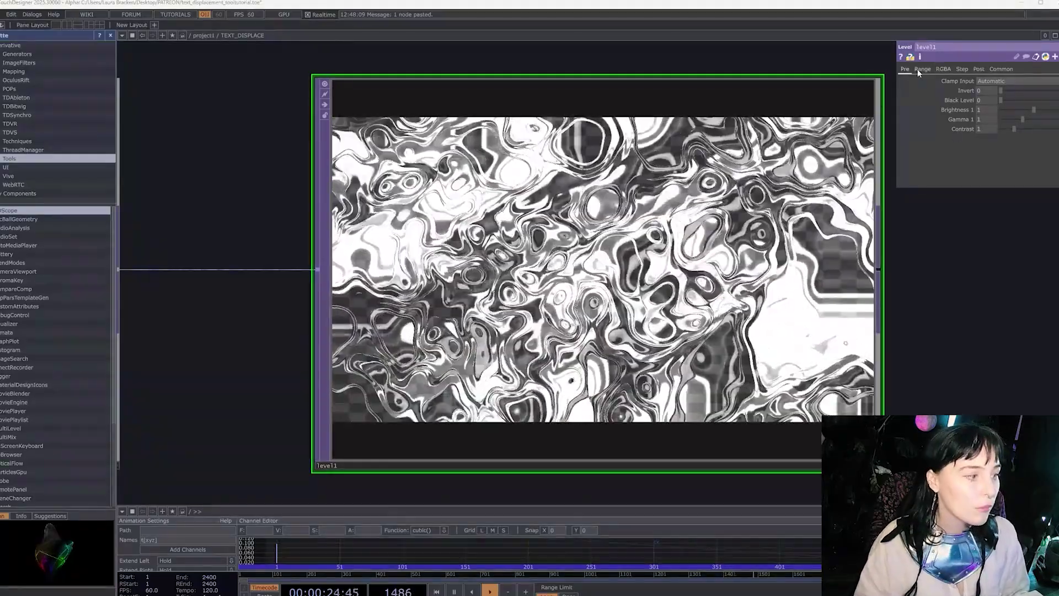
left_click(979, 69)
left_click_drag(1051, 91, 1027, 91)
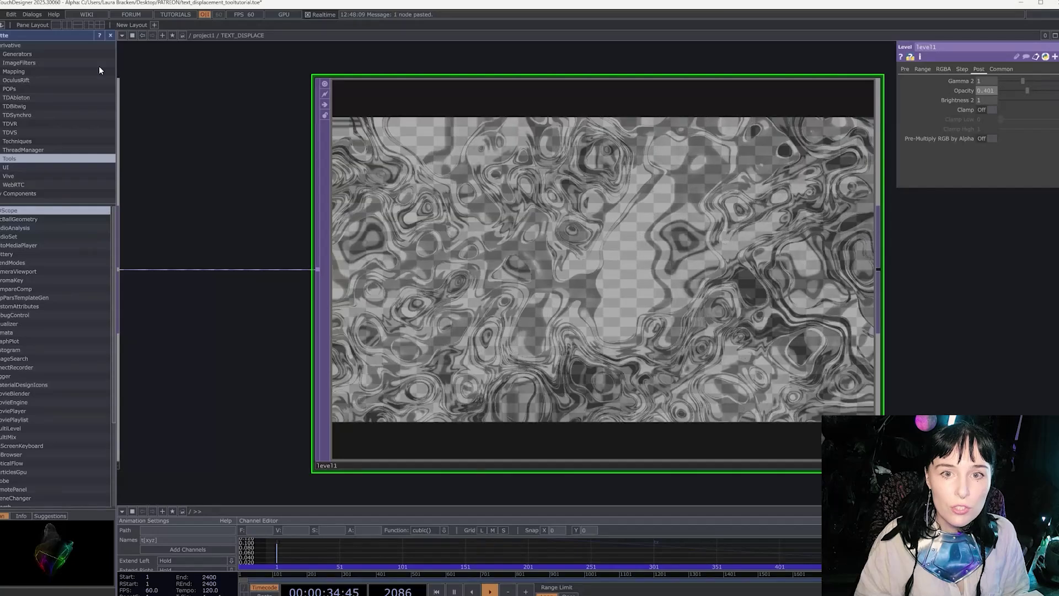
Step: Set level1's black level to 0.34 and Brightness 1 to 0.43
left_click_drag(1002, 100, 1004, 101)
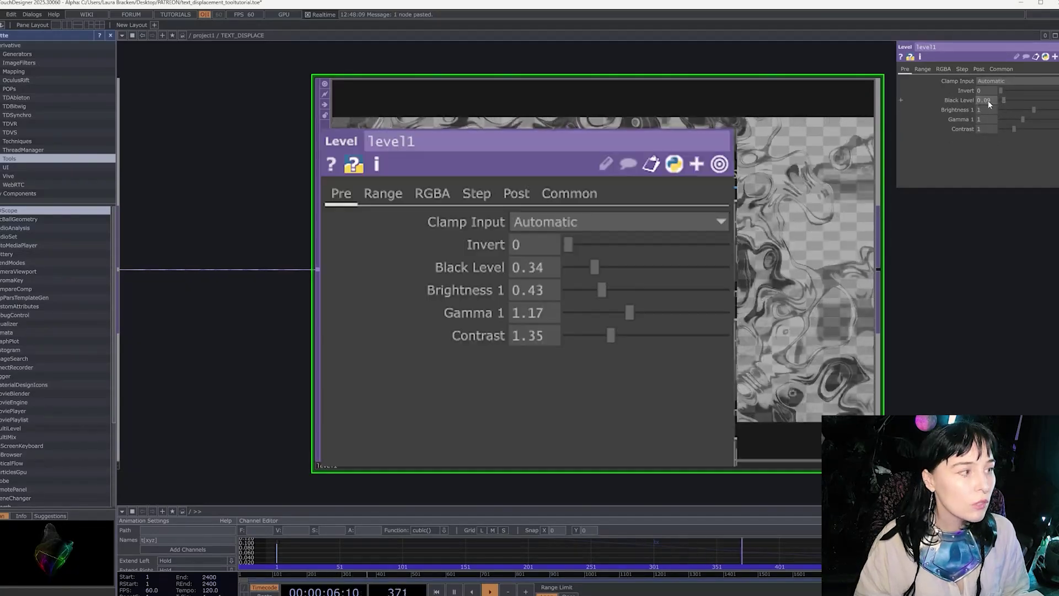
key("Return")
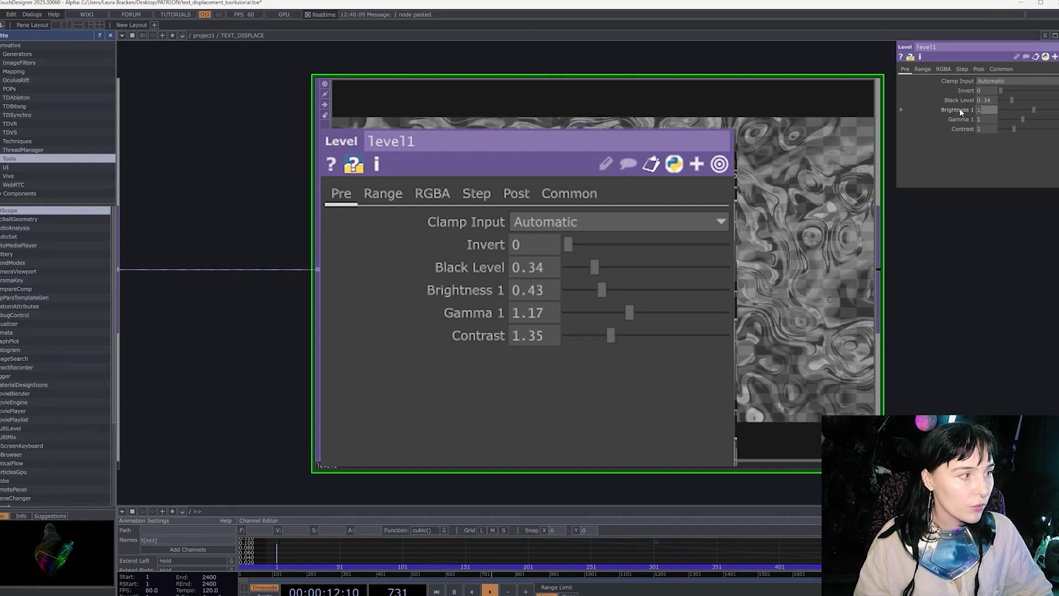
type("0.4")
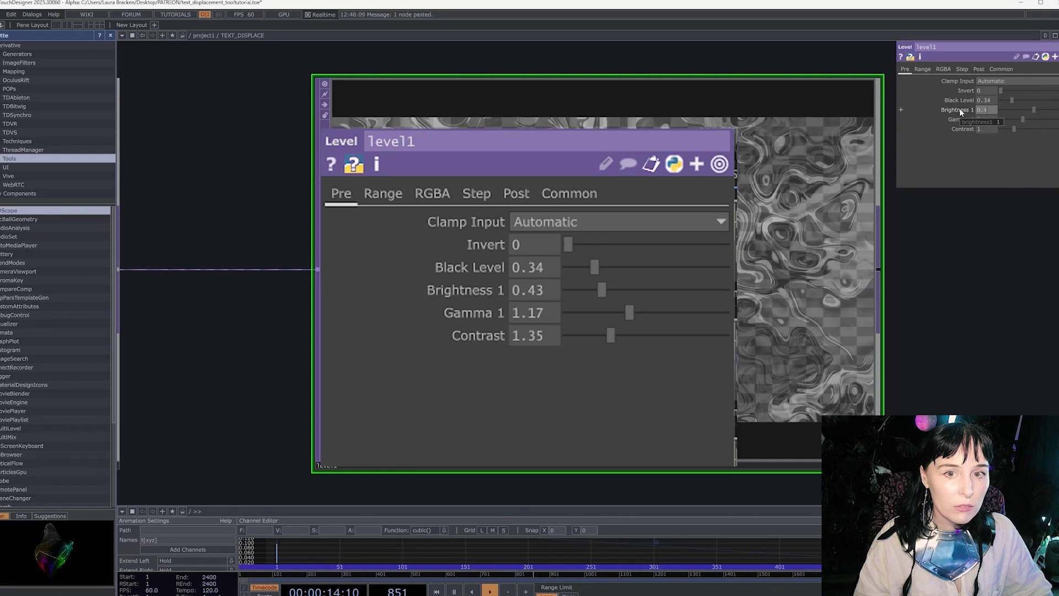
type("3")
key("Return")
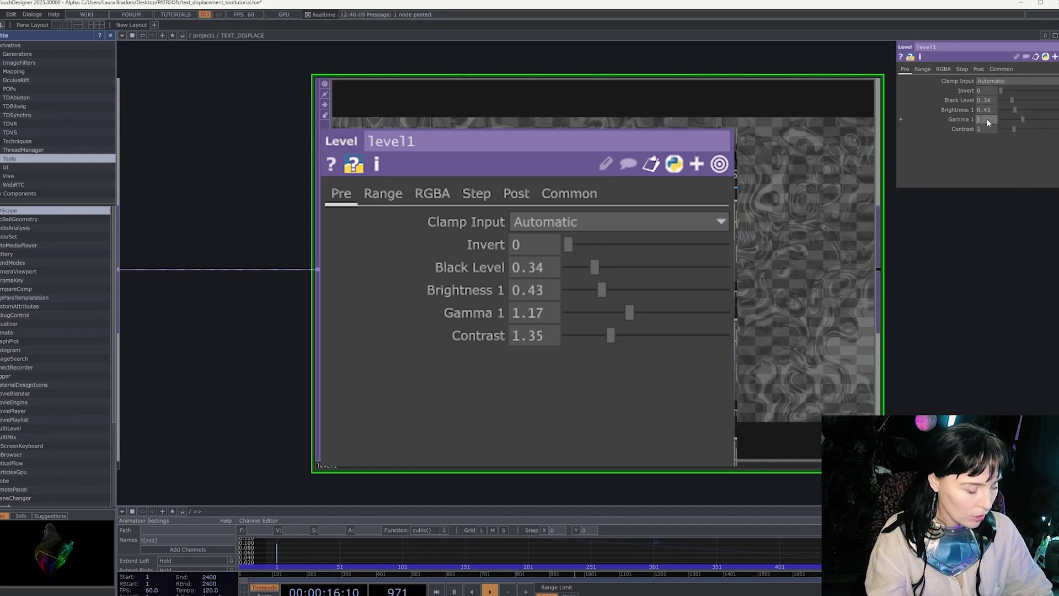
Step: Set level1's Gamma 1 to 1.17 and contrast to 1.35, and check the darkened pattern
left_click(987, 118)
type("1.17")
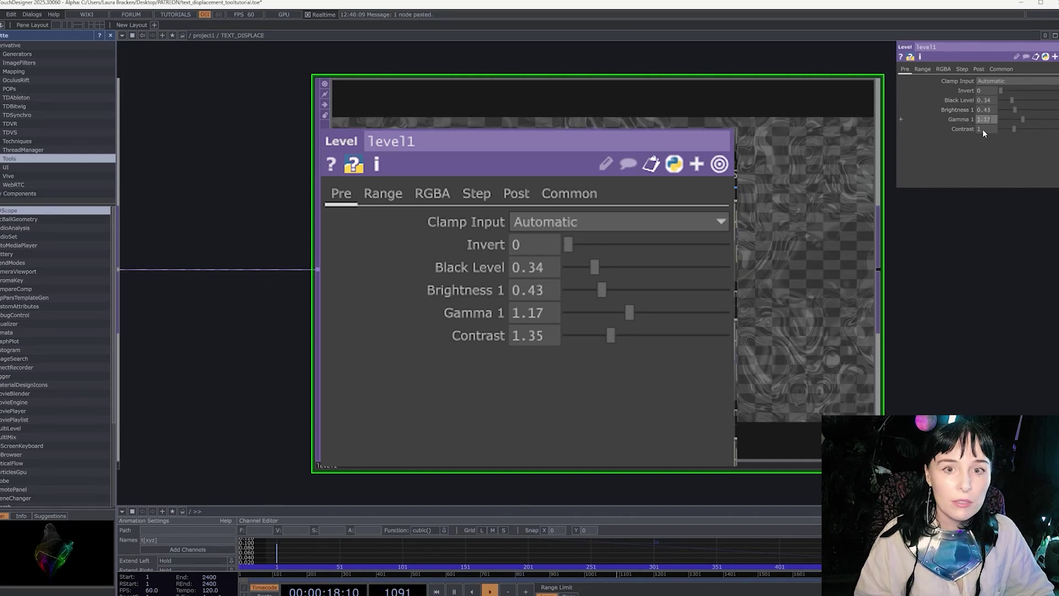
key("Return")
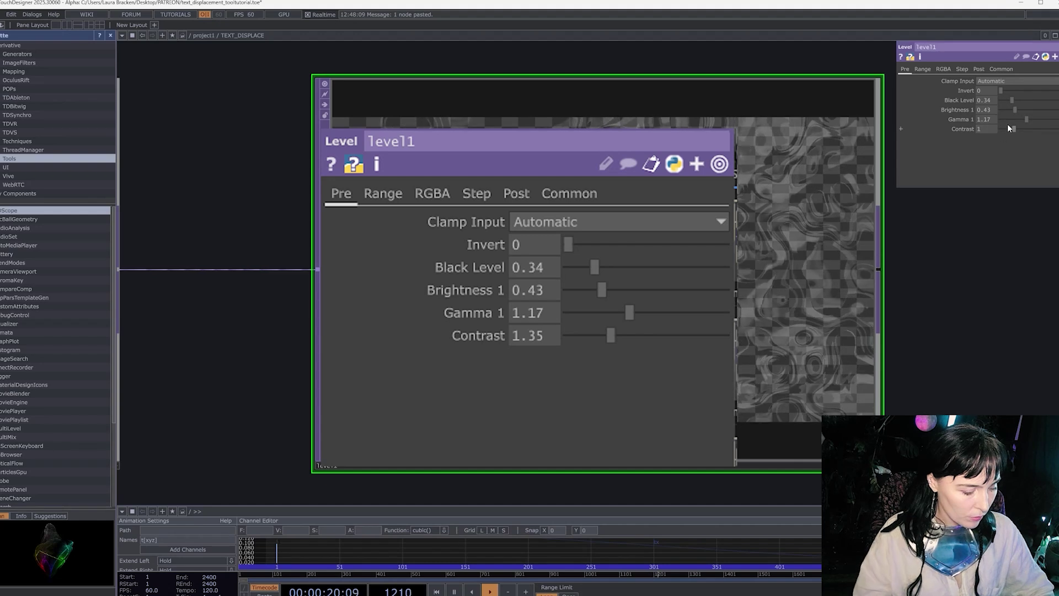
left_click(987, 129)
type("1.35")
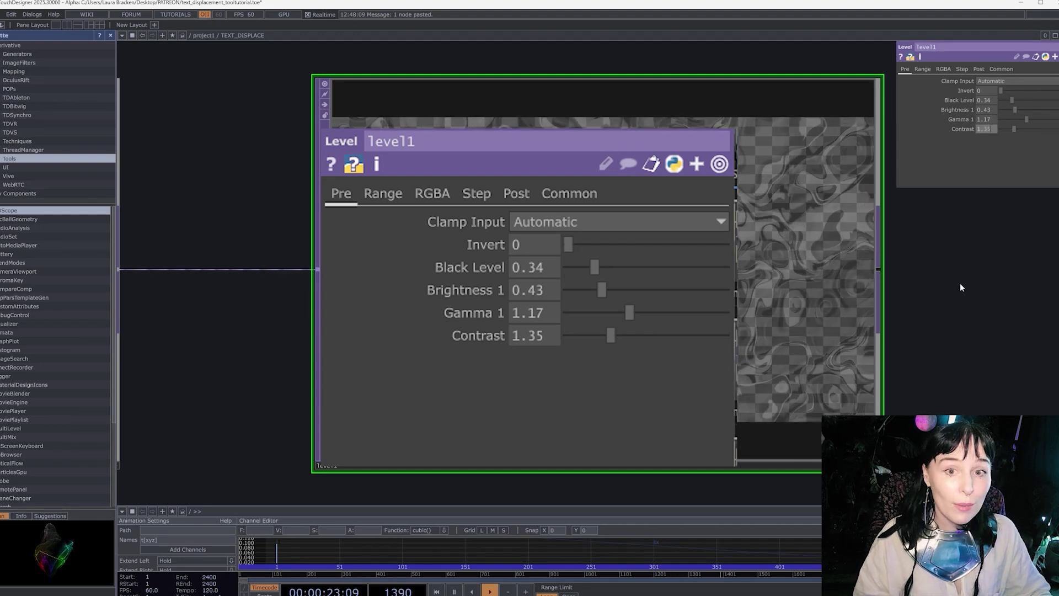
key("Return")
scroll(737, 284, "up", 5)
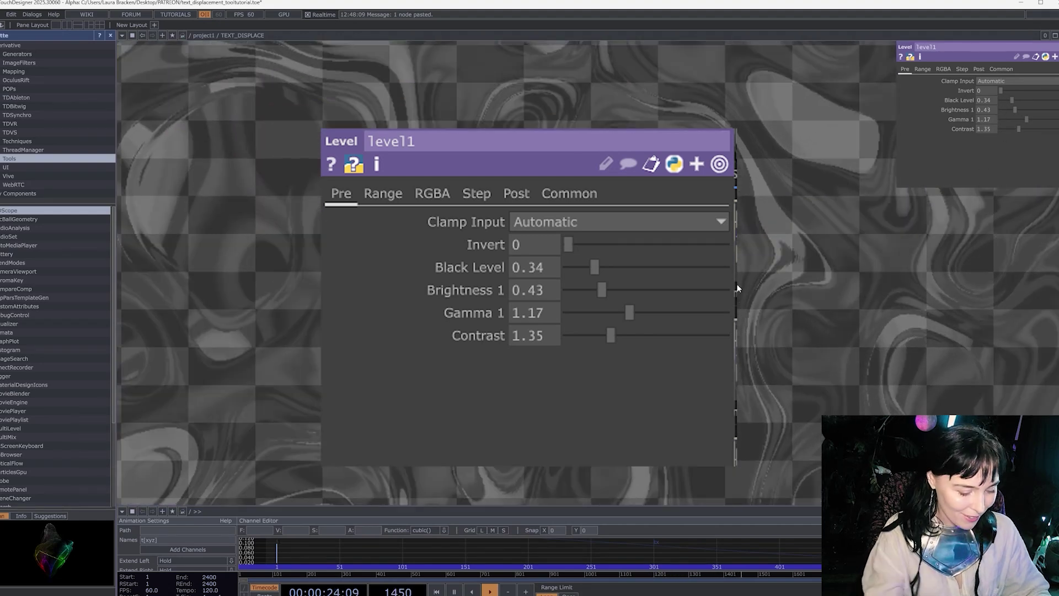
scroll(737, 284, "down", 5)
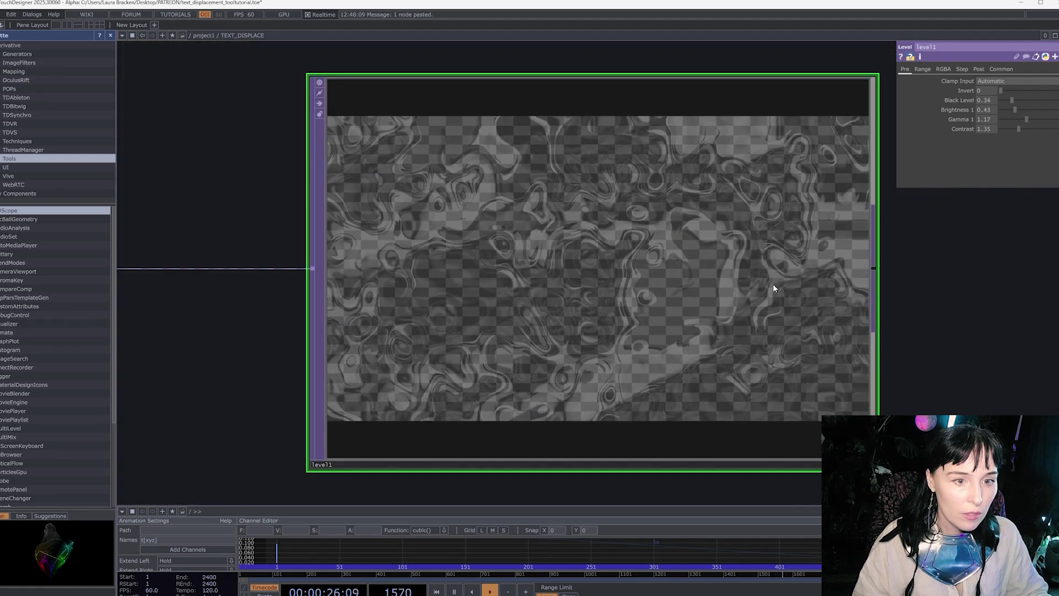
Step: Add a Null TOP fed by level1 at the end of the displacement row
scroll(715, 290, "down", 4)
scroll(683, 280, "up", 4)
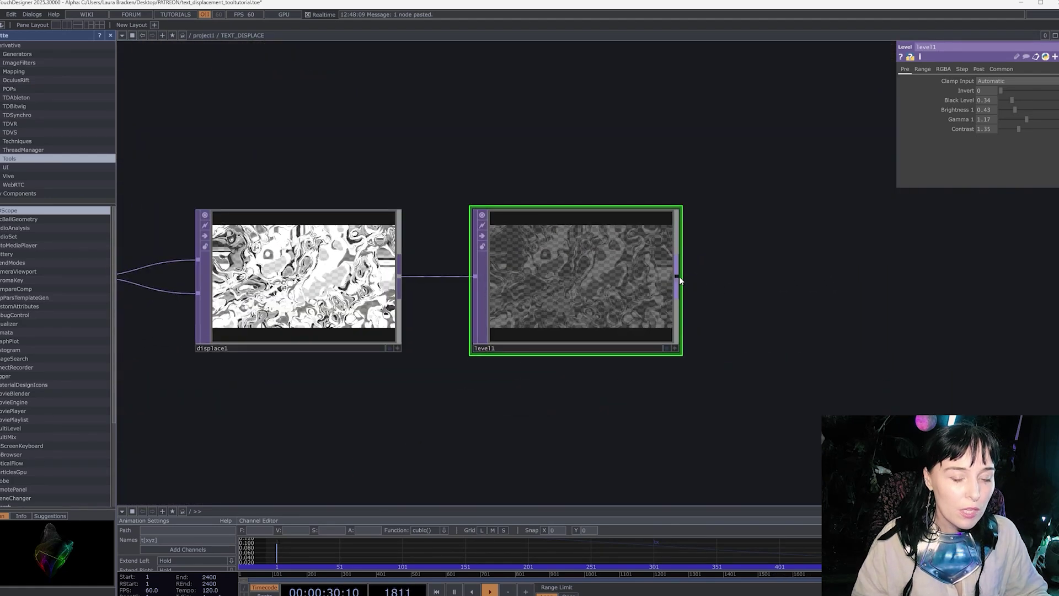
left_click(740, 271)
type("null")
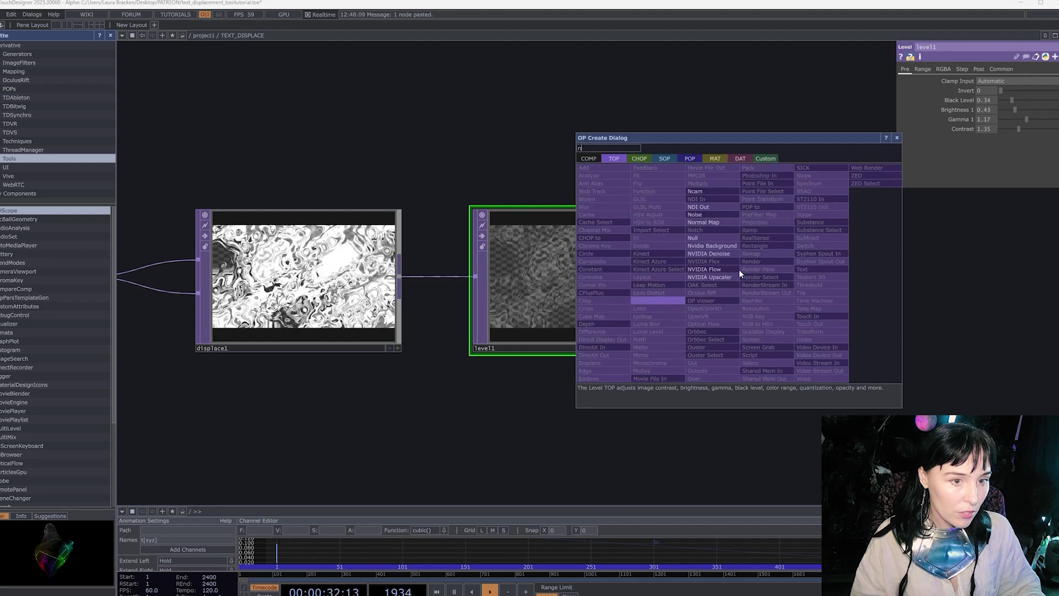
key("Return")
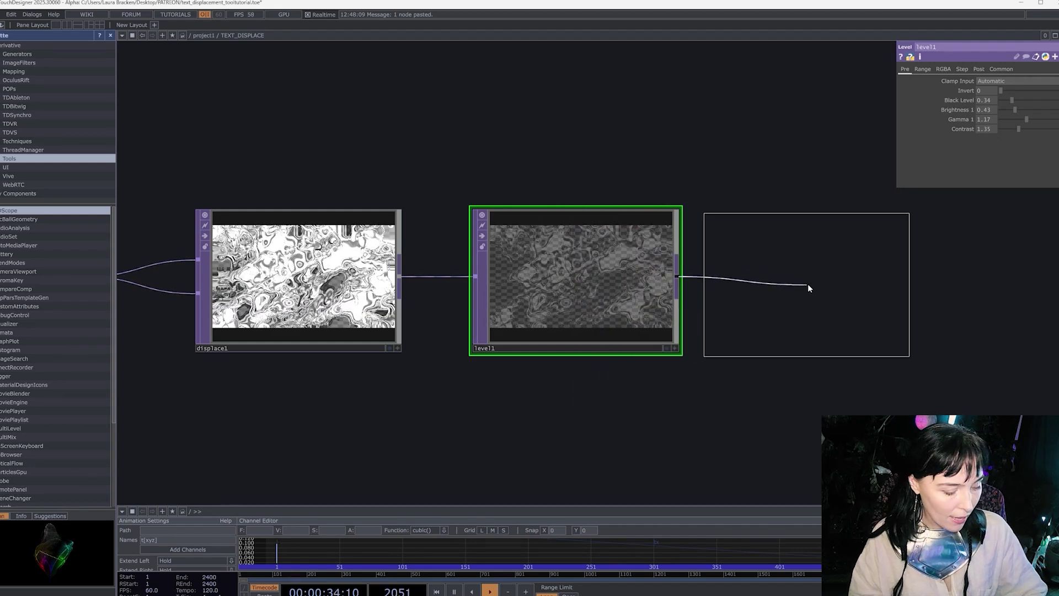
left_click(808, 284)
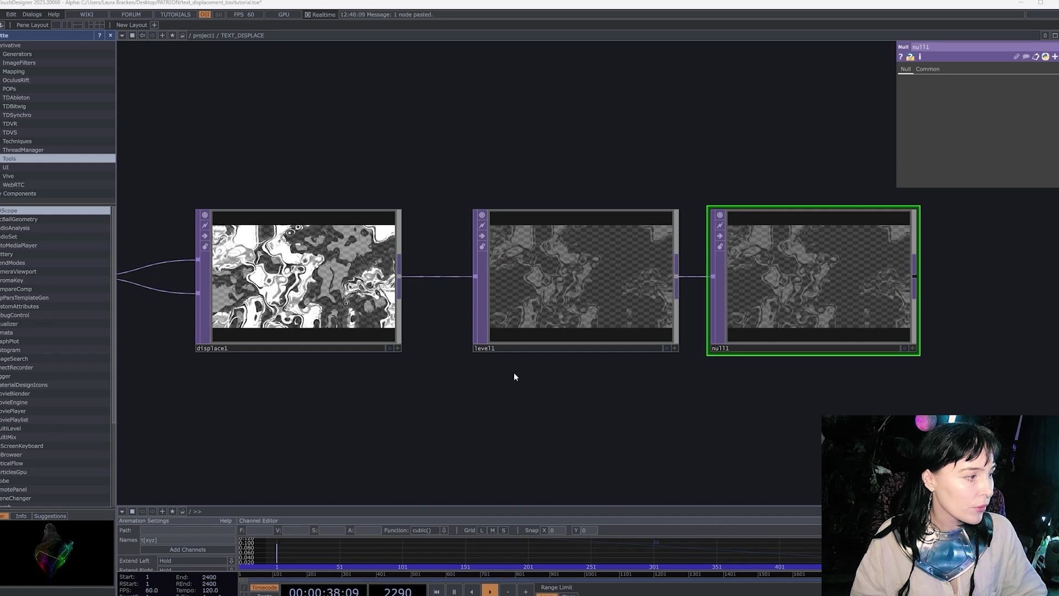
Step: Add a Noise TOP fed by ramp1's output and place it beside ramp1, above noise2
left_click_drag(315, 144, 415, 276)
scroll(415, 275, "down", 4)
left_click_drag(321, 219, 630, 335)
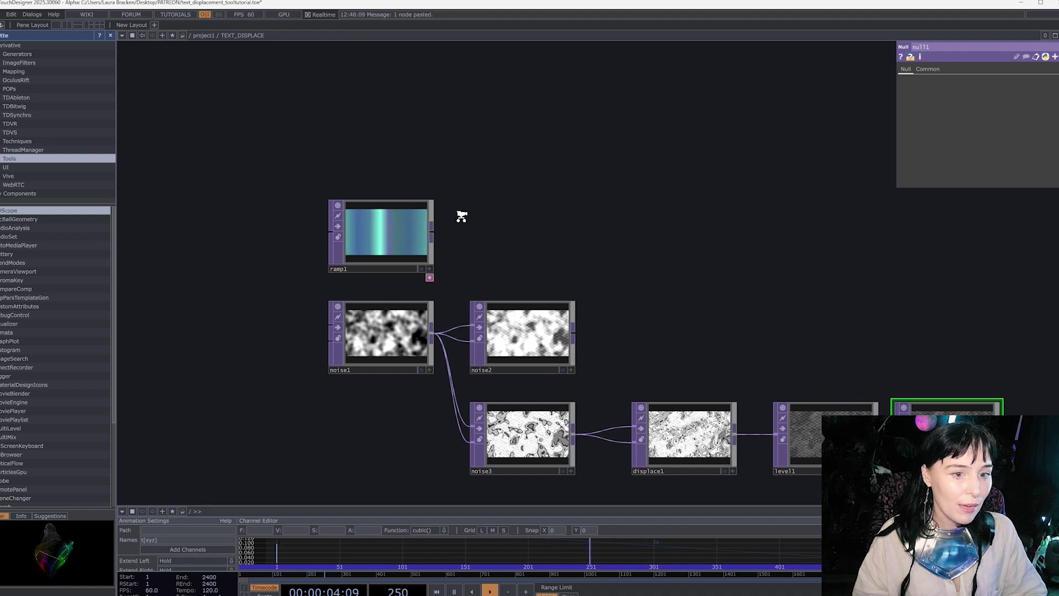
scroll(461, 217, "up", 2)
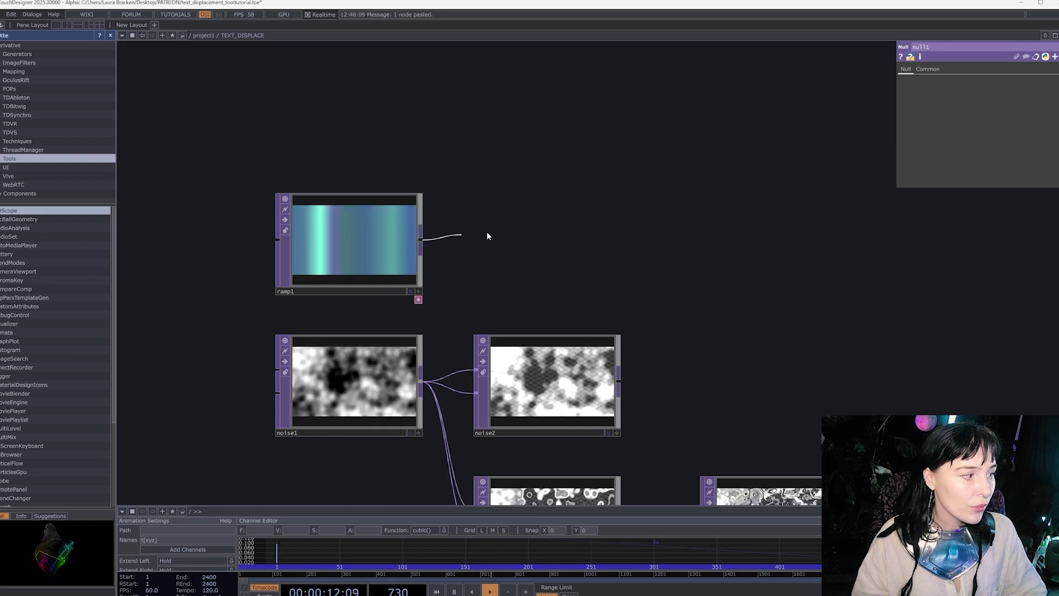
left_click(508, 235)
type("no")
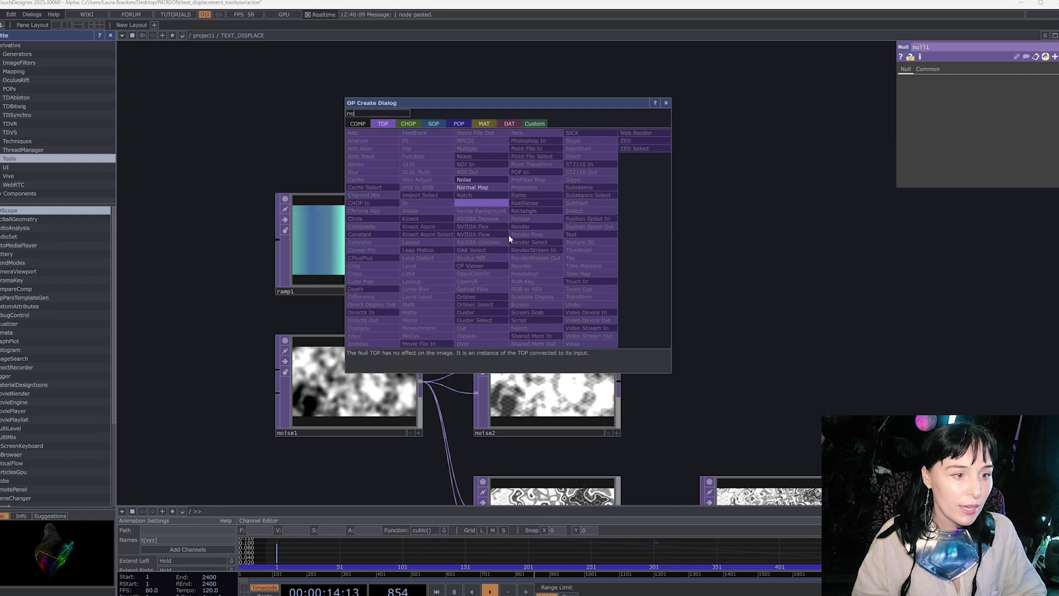
left_click(491, 202)
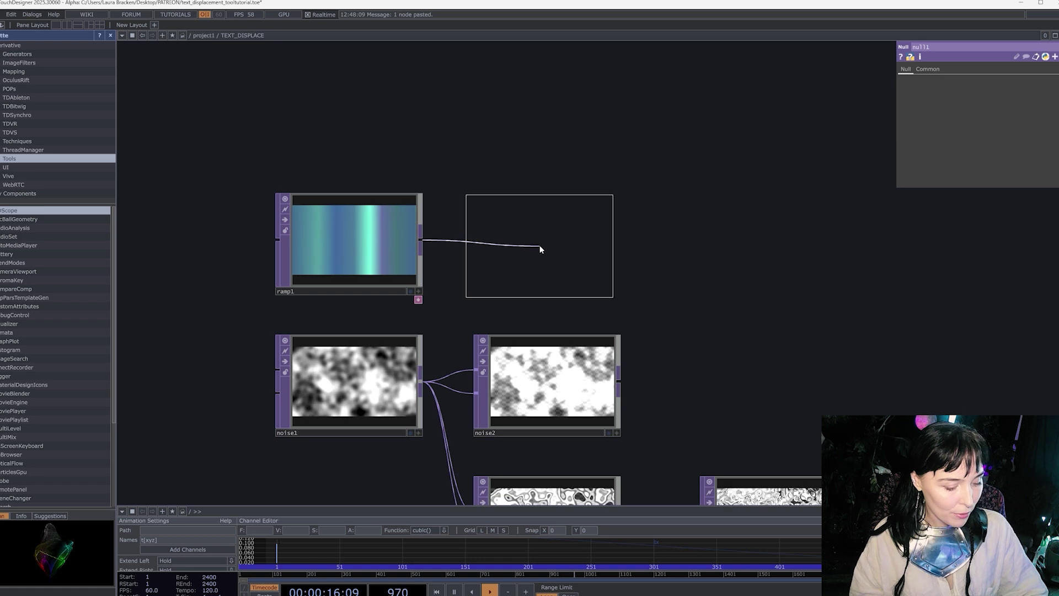
left_click(540, 245)
Step: Set noise4's exponent to 0.35 and amplitude to 0.15
key("p")
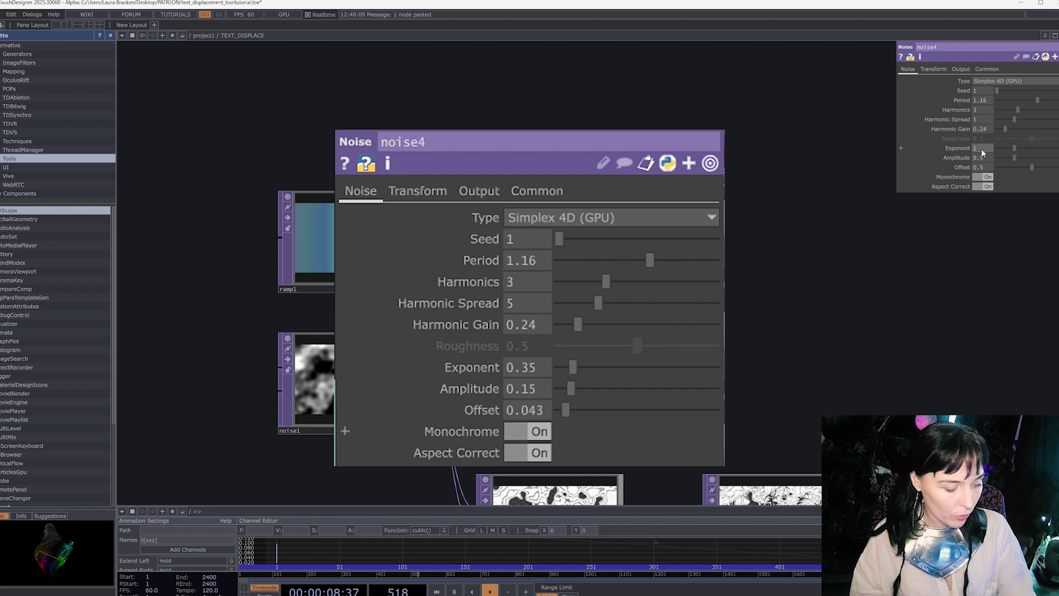
type("0.35")
key("Return")
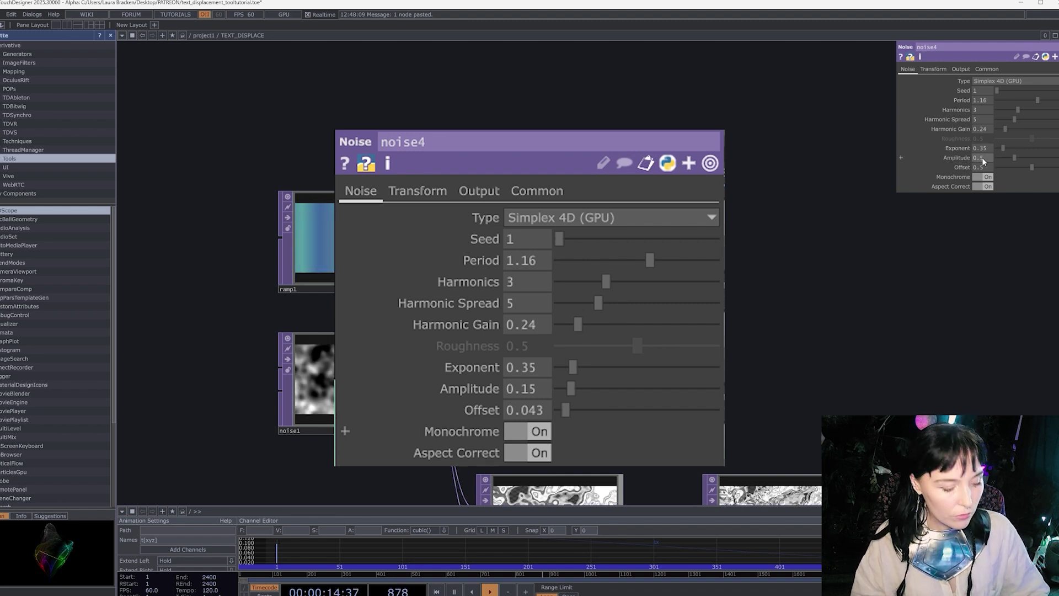
left_click(980, 157)
type("0.15")
key("Return")
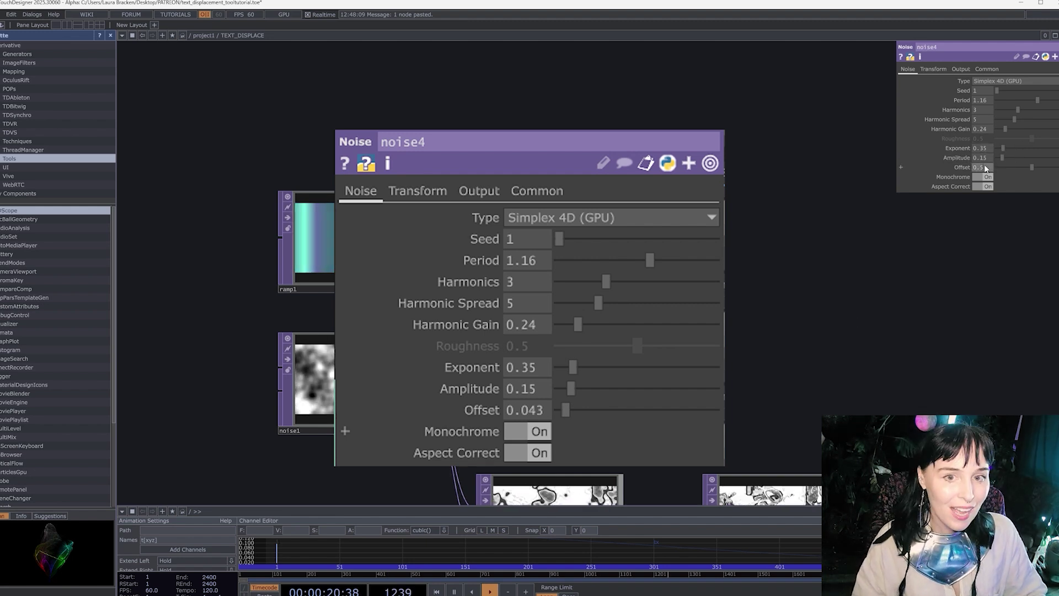
Step: Set noise4's offset to 0.043 and check the coloured cloud pattern up close
key("Return")
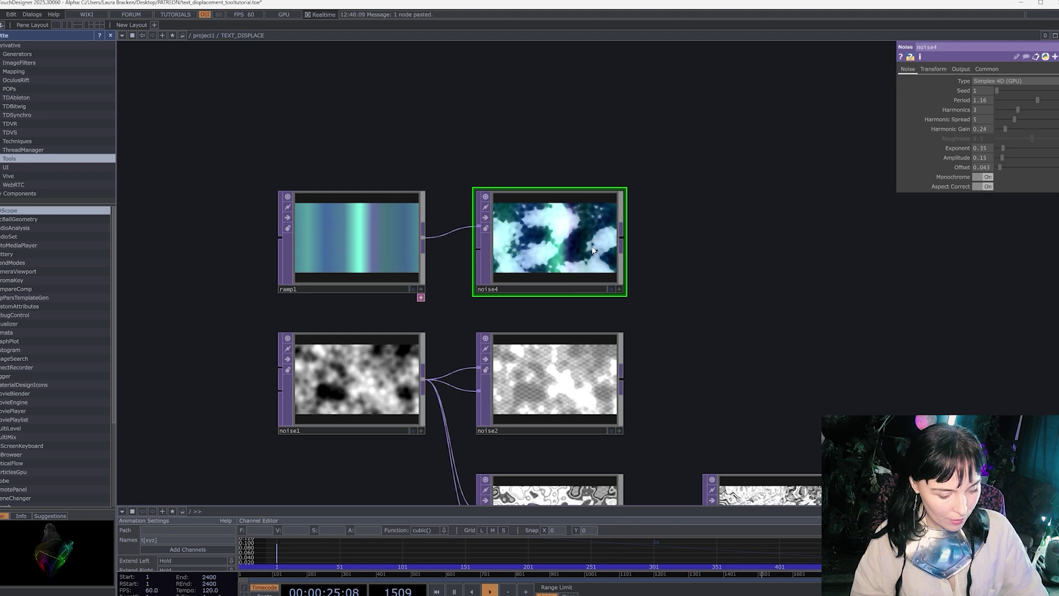
scroll(571, 245, "up", 5)
scroll(571, 243, "down", 5)
scroll(571, 240, "up", 5)
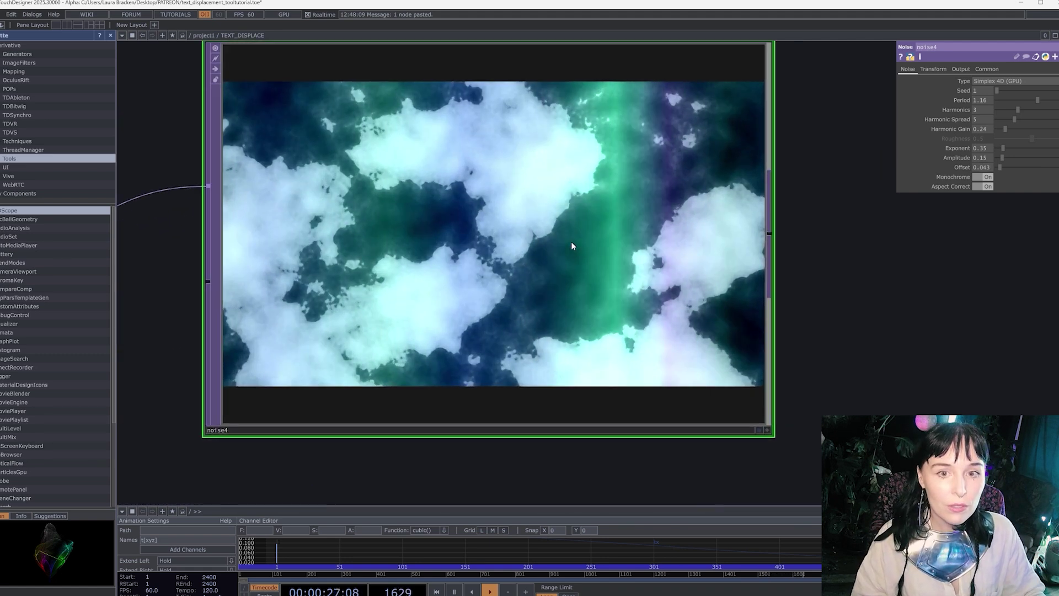
Step: Animate noise4 by entering the expression absTime.seconds*0.1 for its Translate 4D, and check the moving pattern
left_click(933, 69)
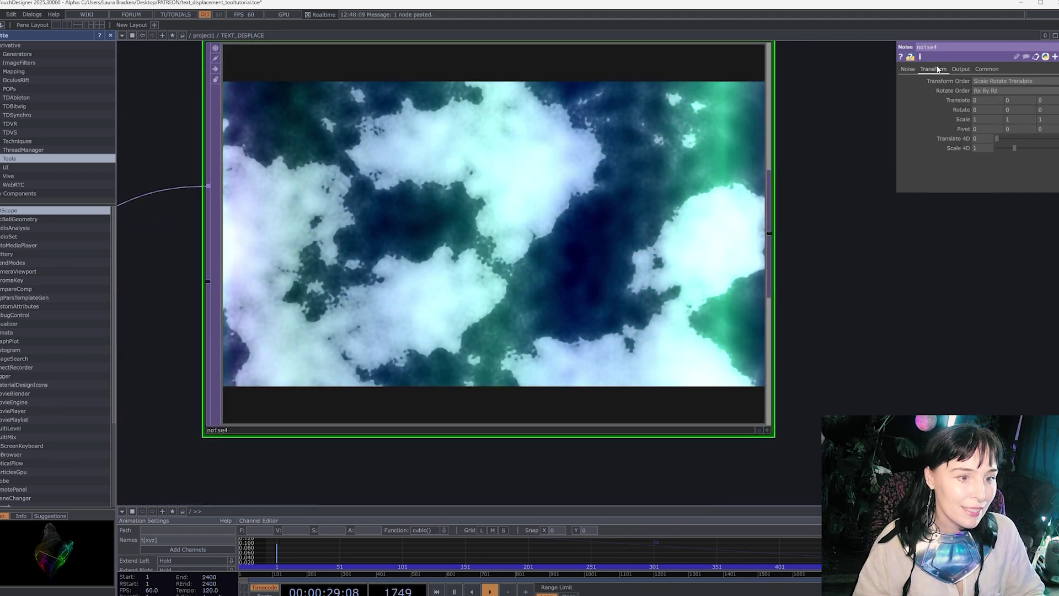
left_click(963, 139)
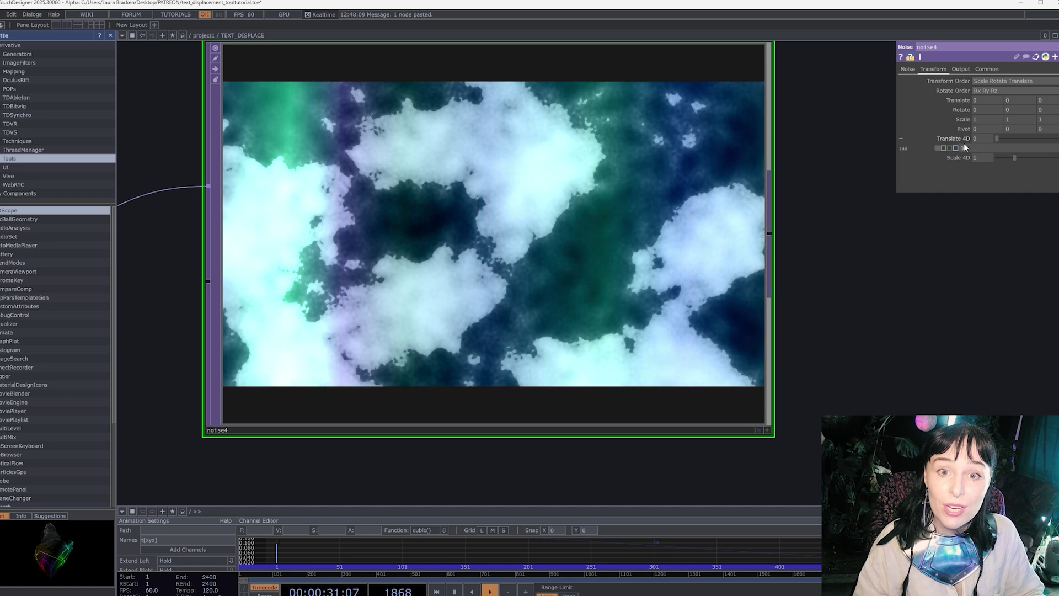
type("abs")
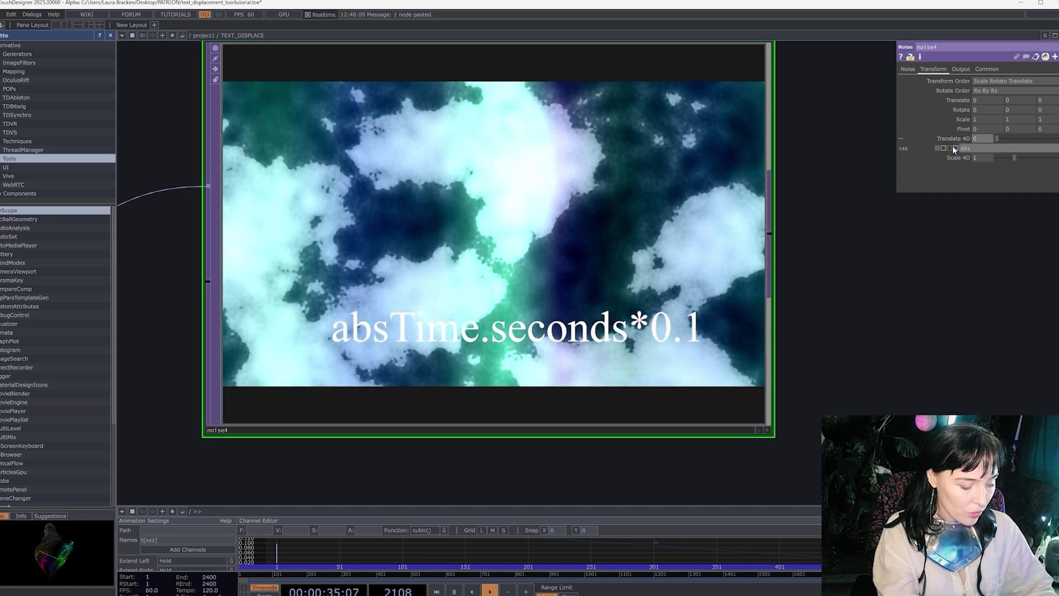
type("Time.sec")
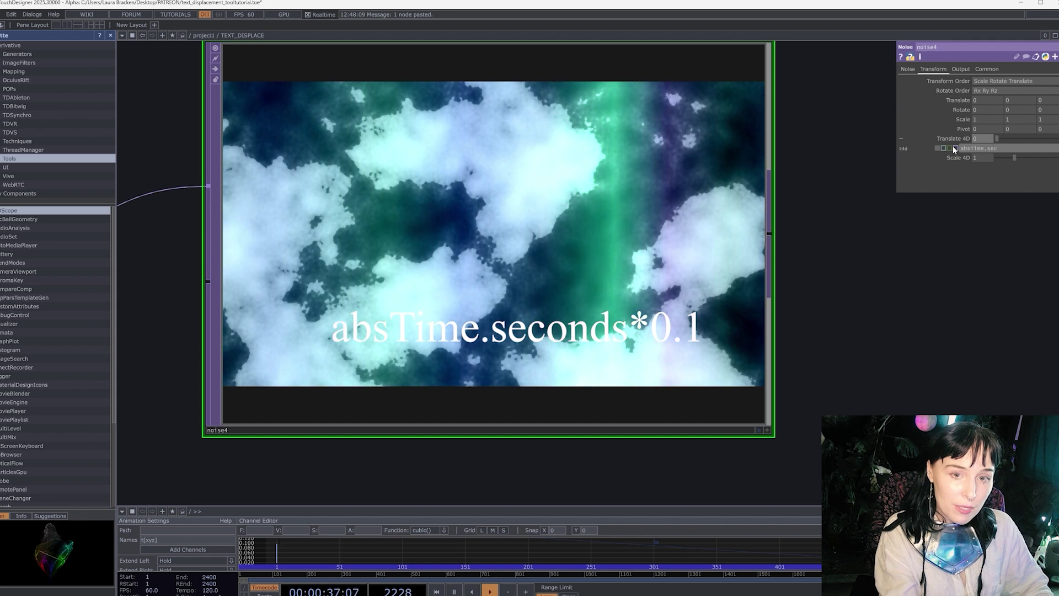
type("onds*0")
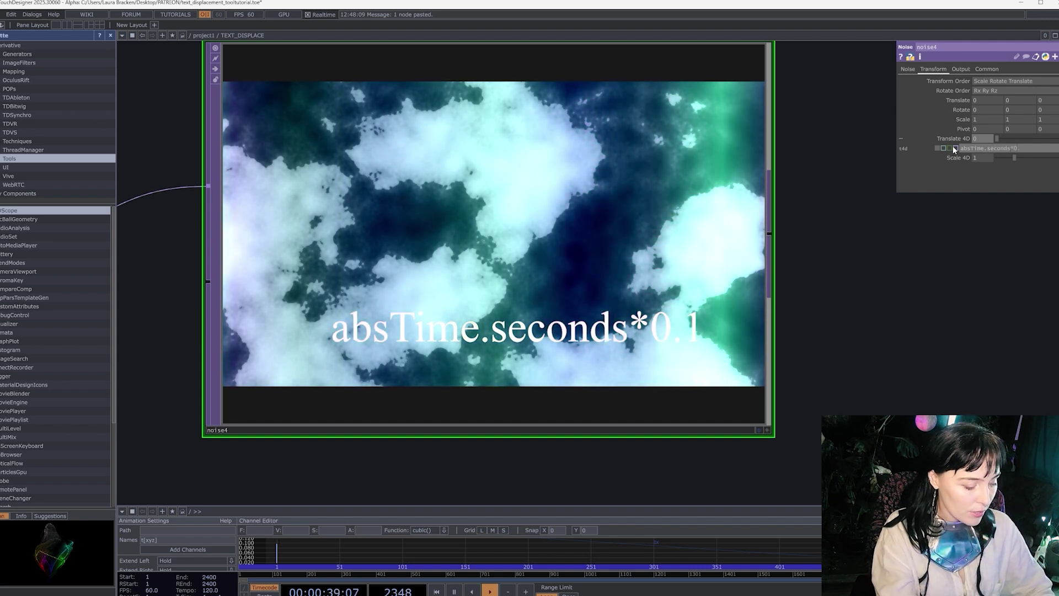
type(".1")
key("Return")
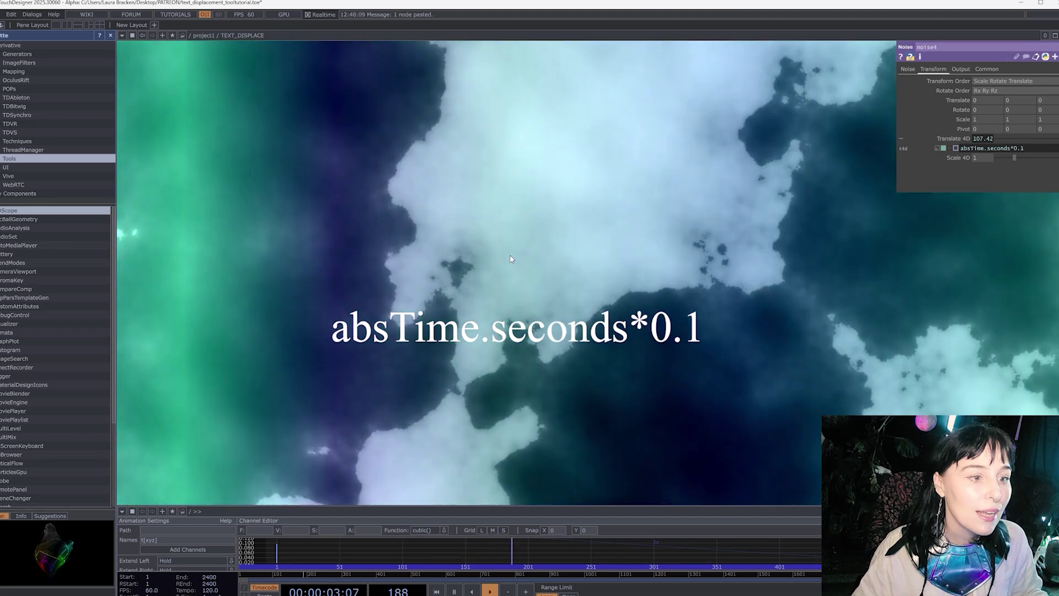
scroll(532, 254, "down", 1)
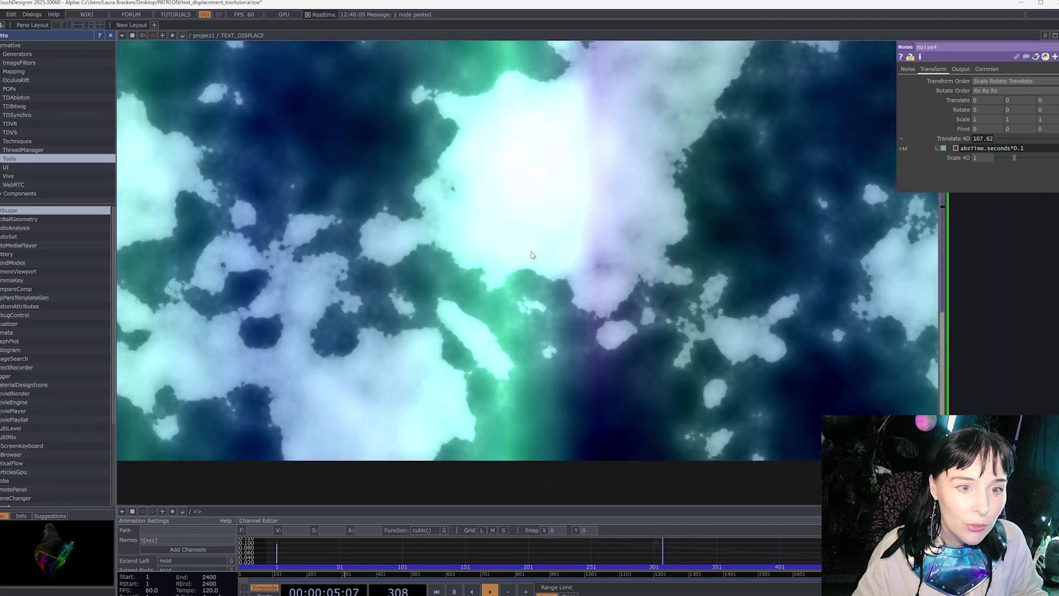
scroll(532, 255, "down", 6)
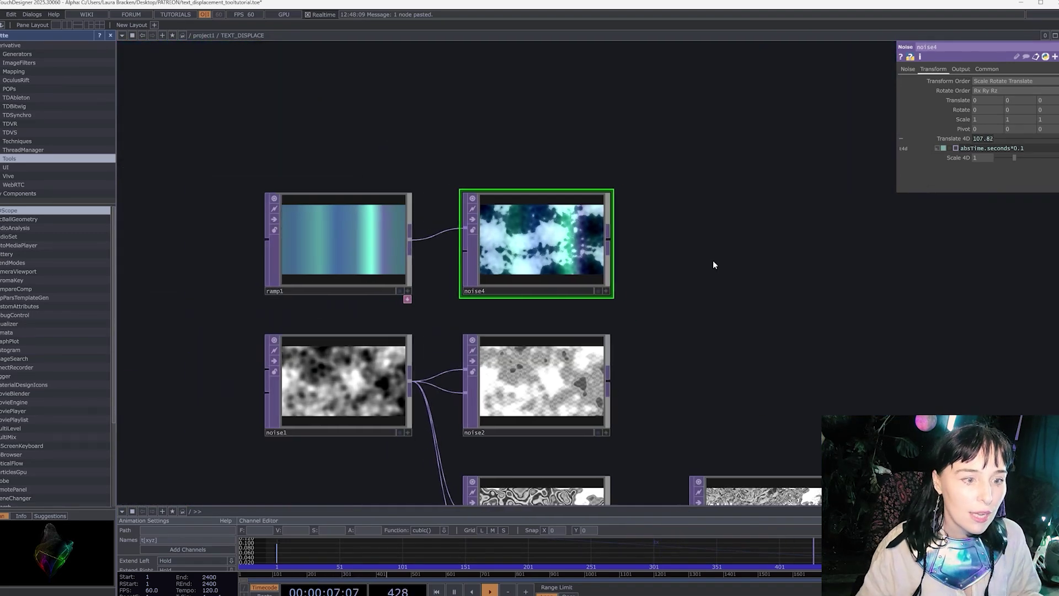
Step: Add a Ramp TOP fed by noise4's output and place it beside noise4
left_click_drag(713, 265, 725, 265)
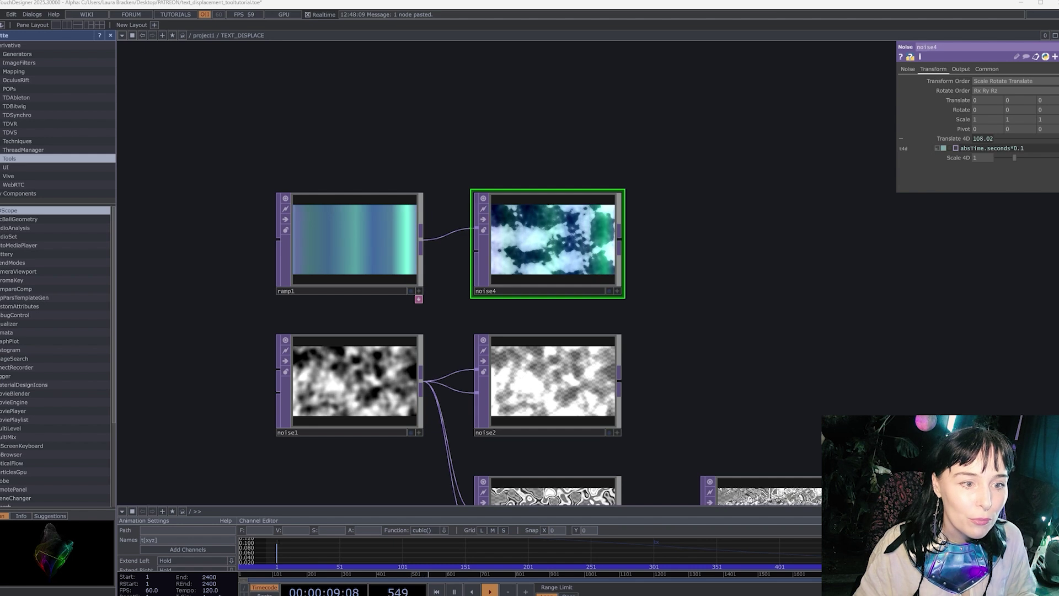
left_click_drag(687, 270, 659, 265)
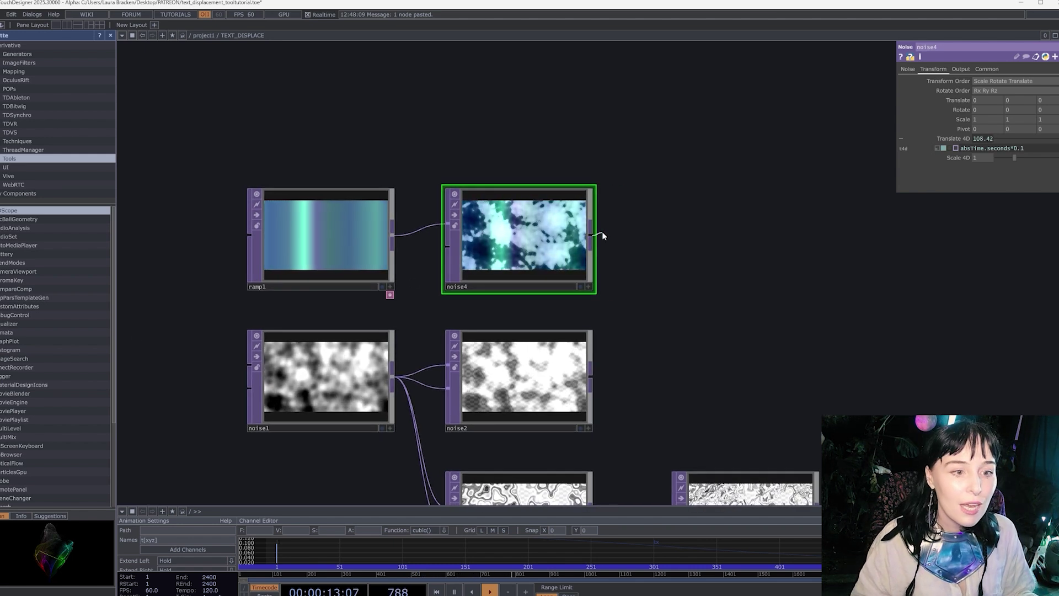
key("Escape")
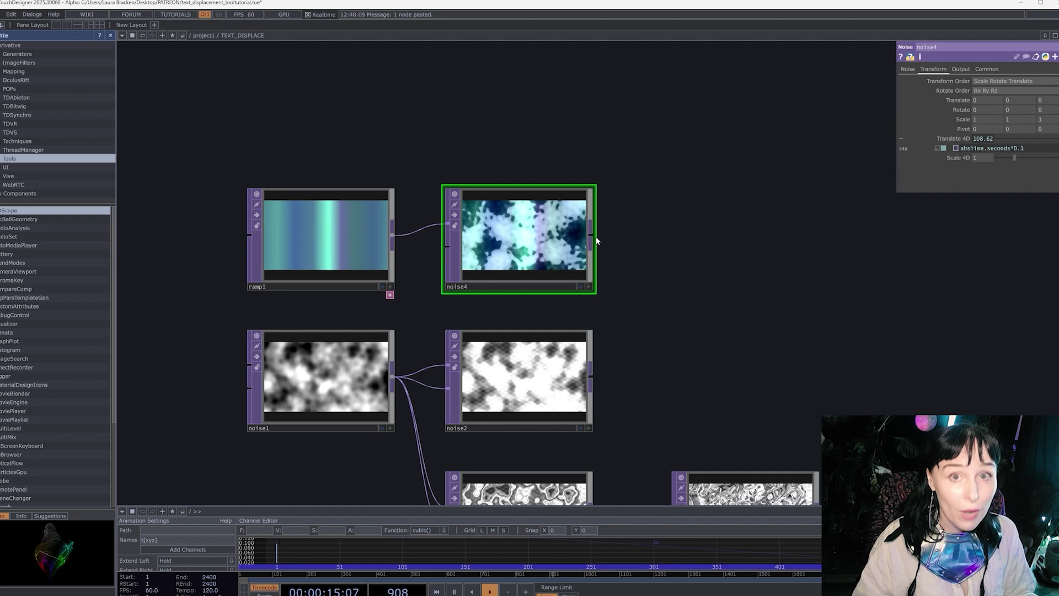
left_click(628, 233)
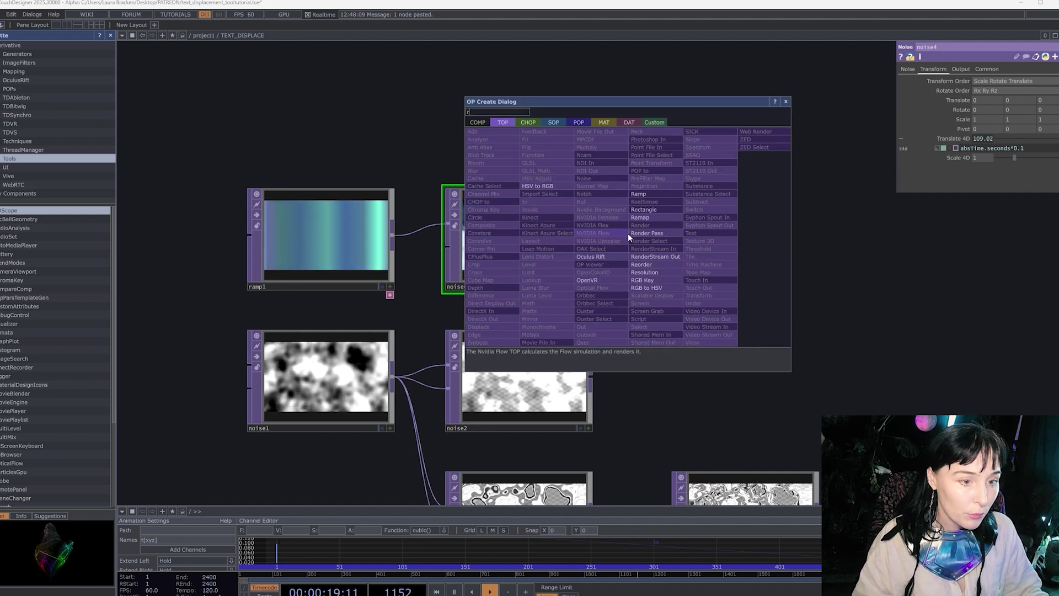
left_click(653, 192)
left_click(702, 238)
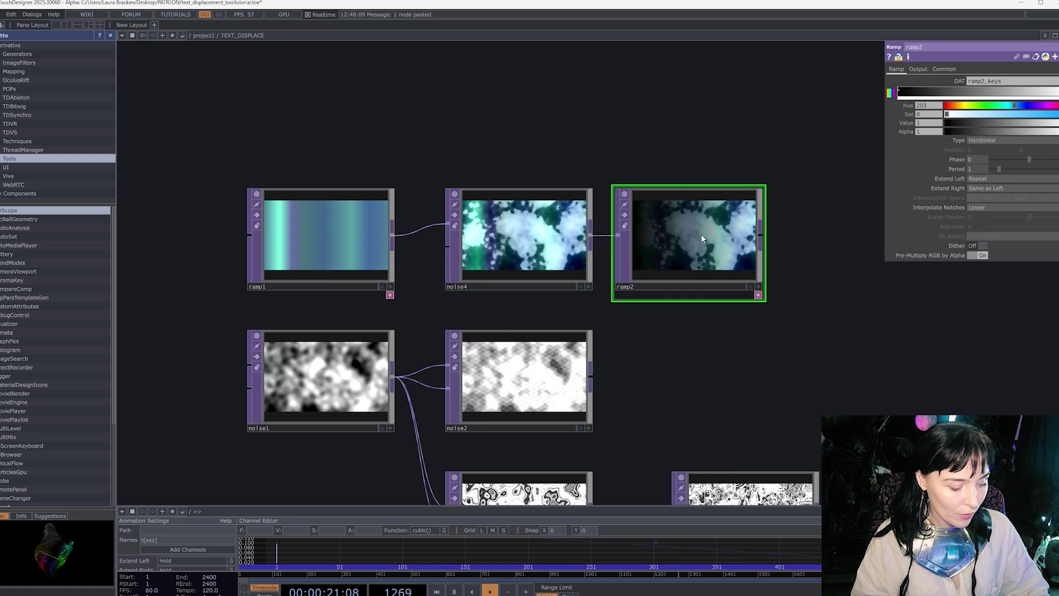
Step: Recolour ramp2's first key to a muted blue with hue 194, saturation about 0.196 and value about 0.633
scroll(668, 257, "up", 4)
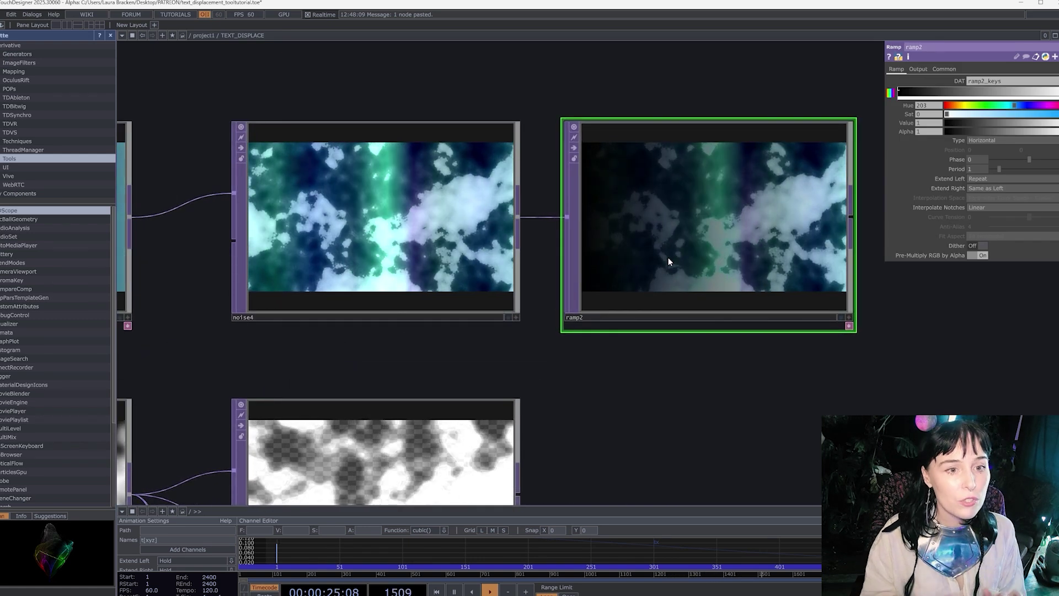
left_click_drag(919, 339, 888, 347)
left_click(900, 91)
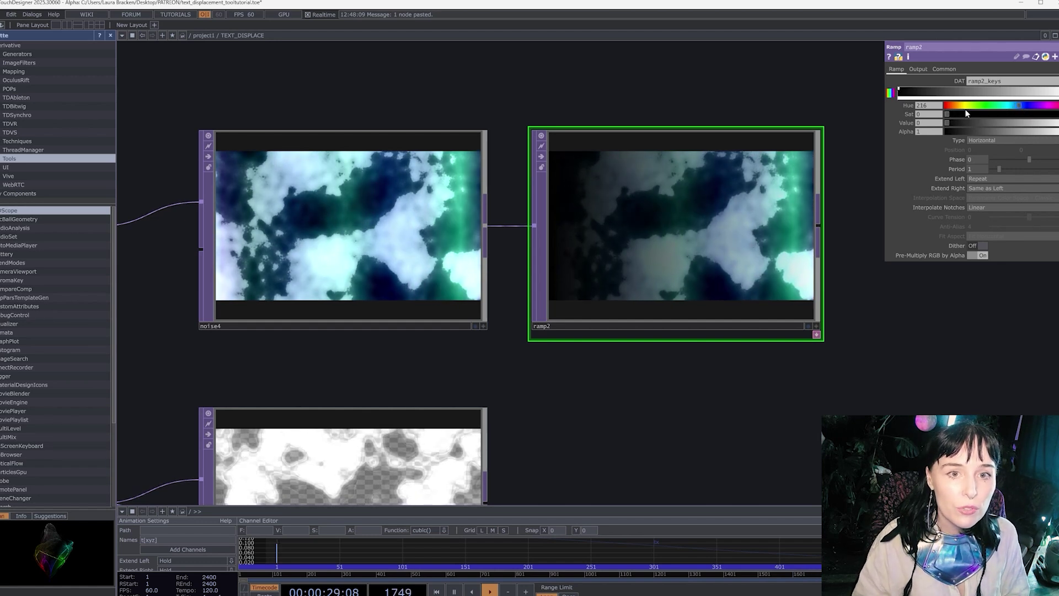
left_click(949, 115)
mouse_move(948, 124)
left_mouse_down()
mouse_move(1015, 127)
mouse_move(1012, 103)
left_mouse_up()
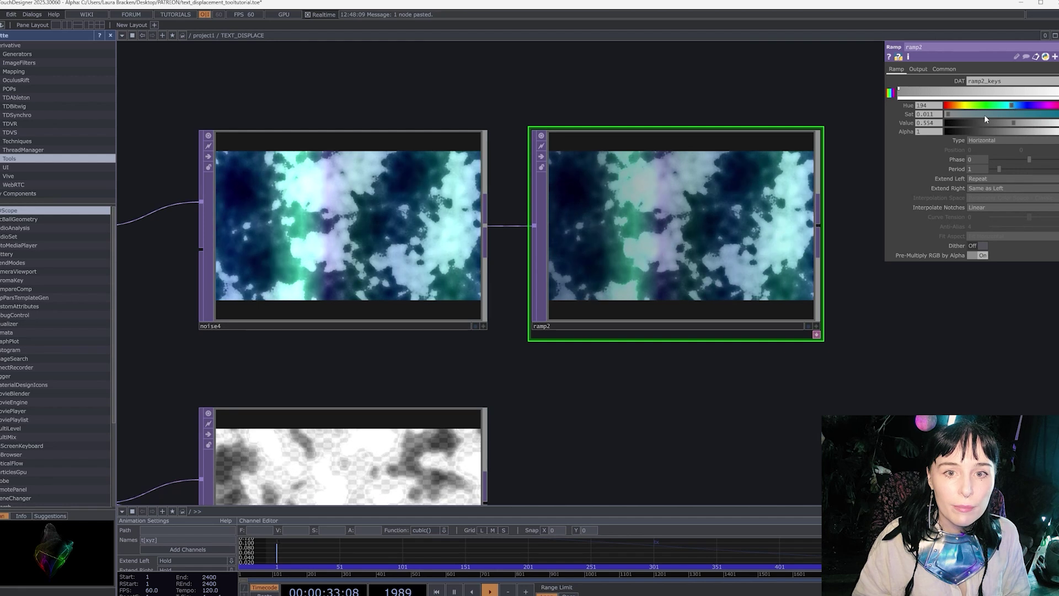
left_click_drag(950, 114, 979, 114)
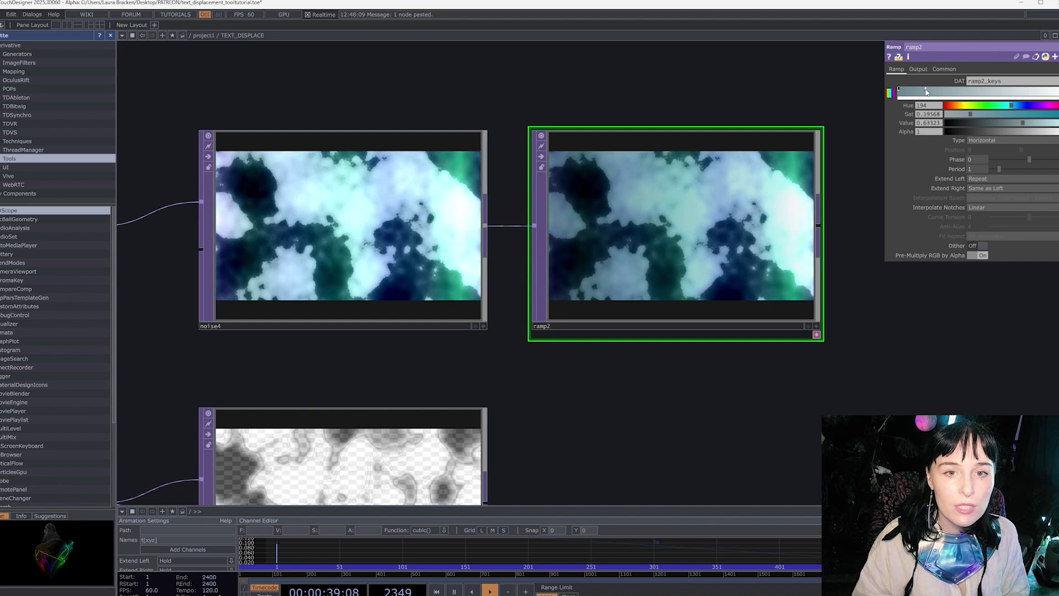
Step: Add more colour keys along ramp2 in blue, orange, mint and light blue, the last with hue 209, saturation 0.409 and value 1
left_click(1022, 105)
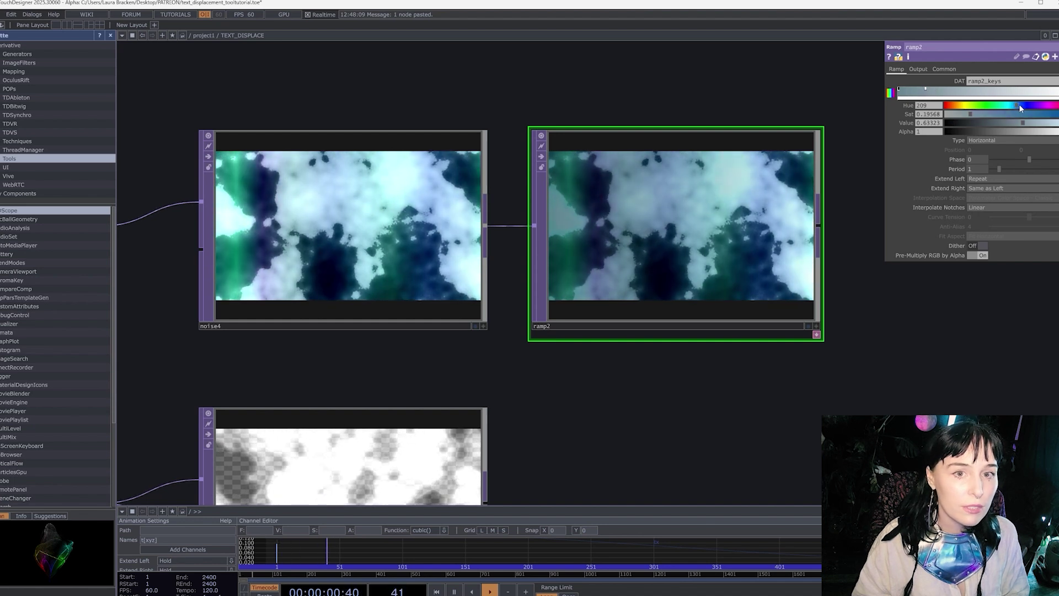
left_click(984, 114)
left_click(960, 89)
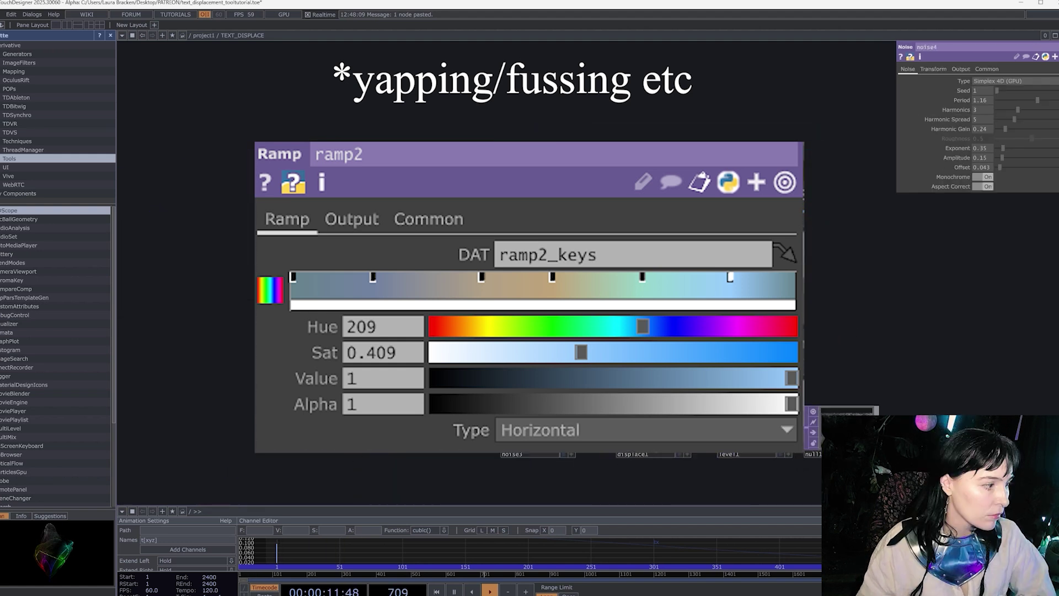
Step: Add a Displace TOP fed by ramp2's output and place it beside ramp2, above level1
scroll(660, 286, "up", 3)
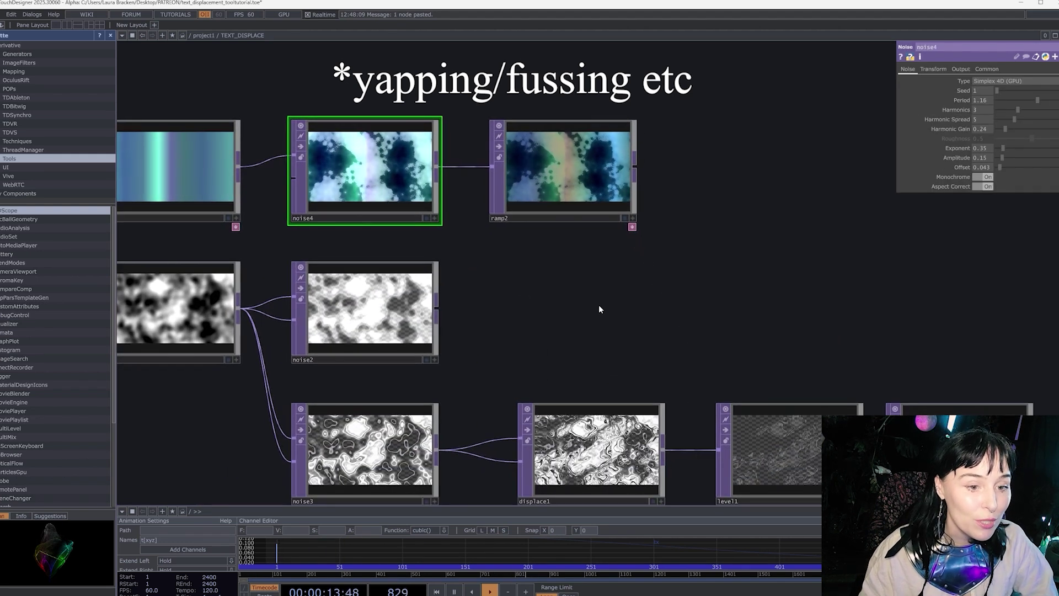
scroll(703, 234, "down", 2)
left_click_drag(702, 234, 663, 221)
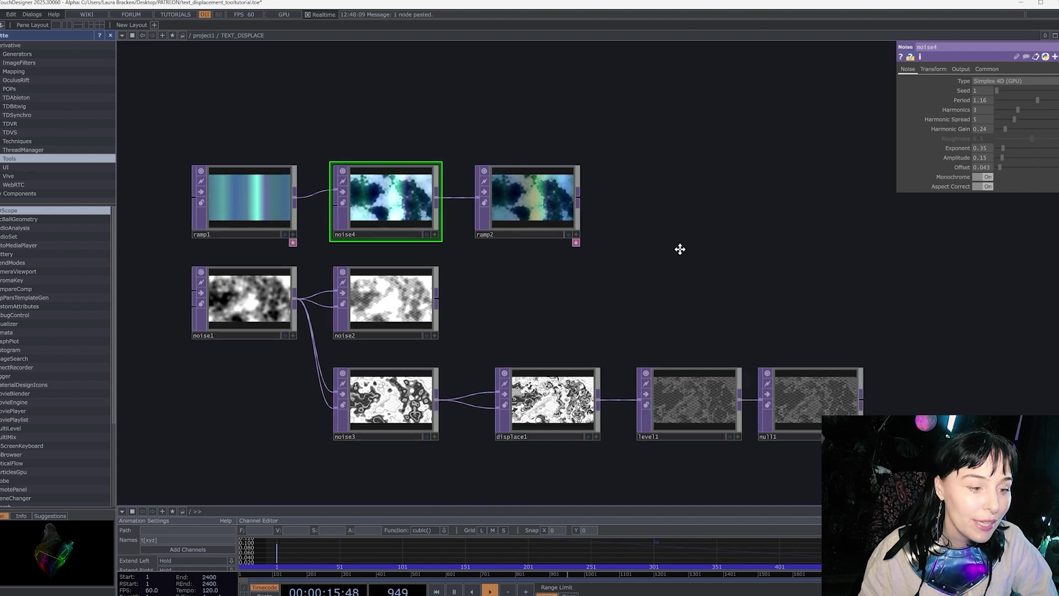
left_click_drag(601, 201, 563, 226)
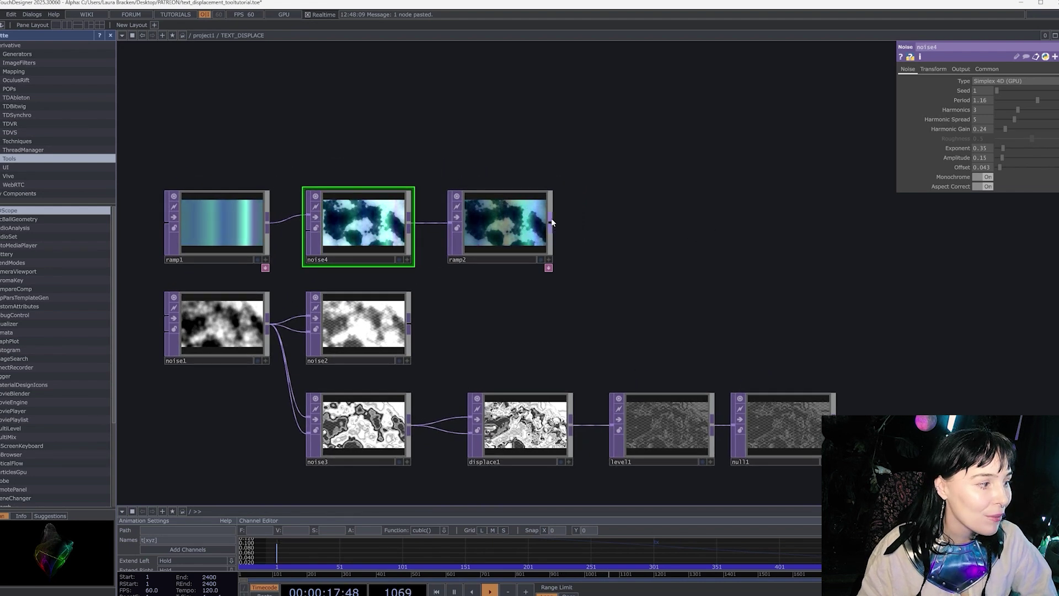
left_click(552, 222)
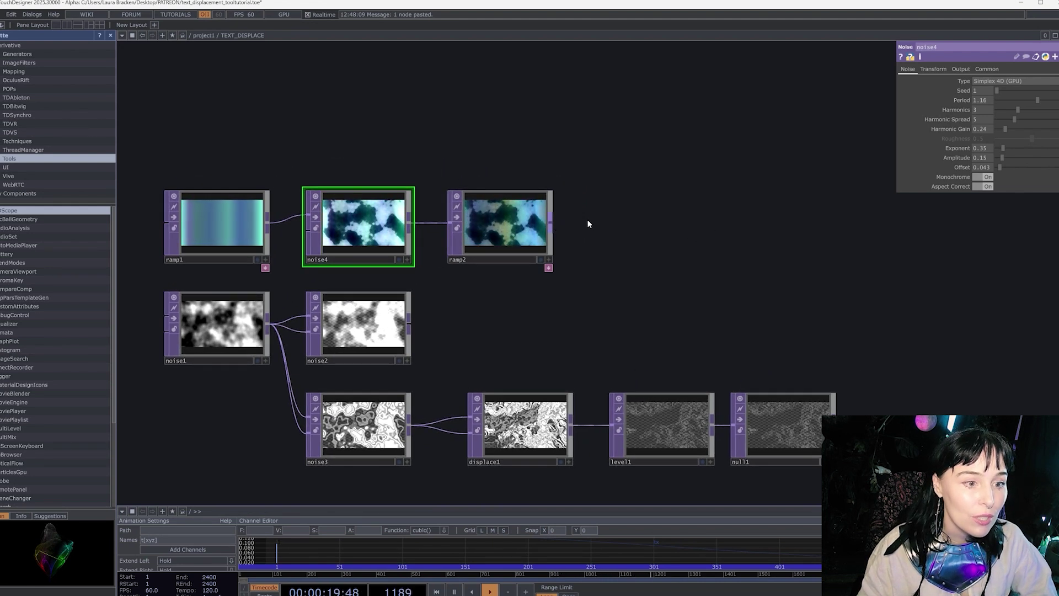
left_click(637, 211)
type("di")
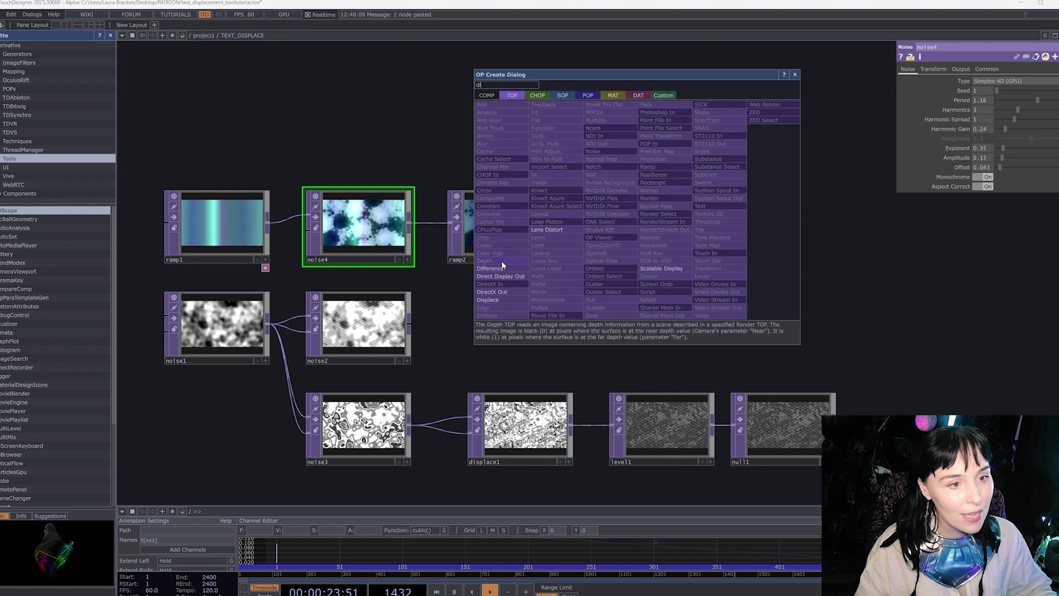
left_click(498, 300)
left_click(659, 228)
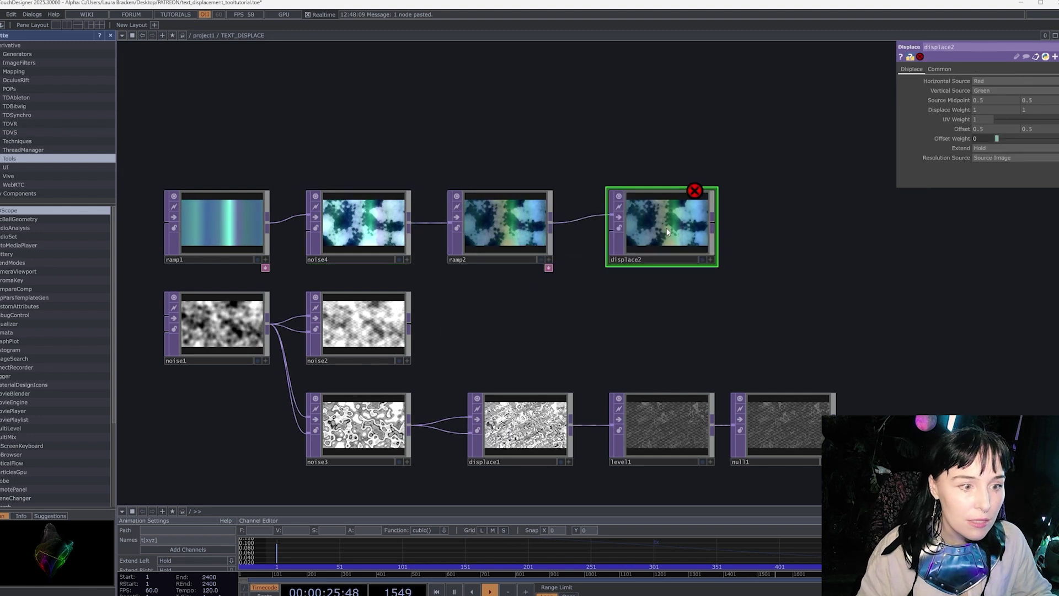
Step: Add a Displace TOP beside noise2 and feed both of its inputs from noise2
left_click_drag(763, 290, 778, 271)
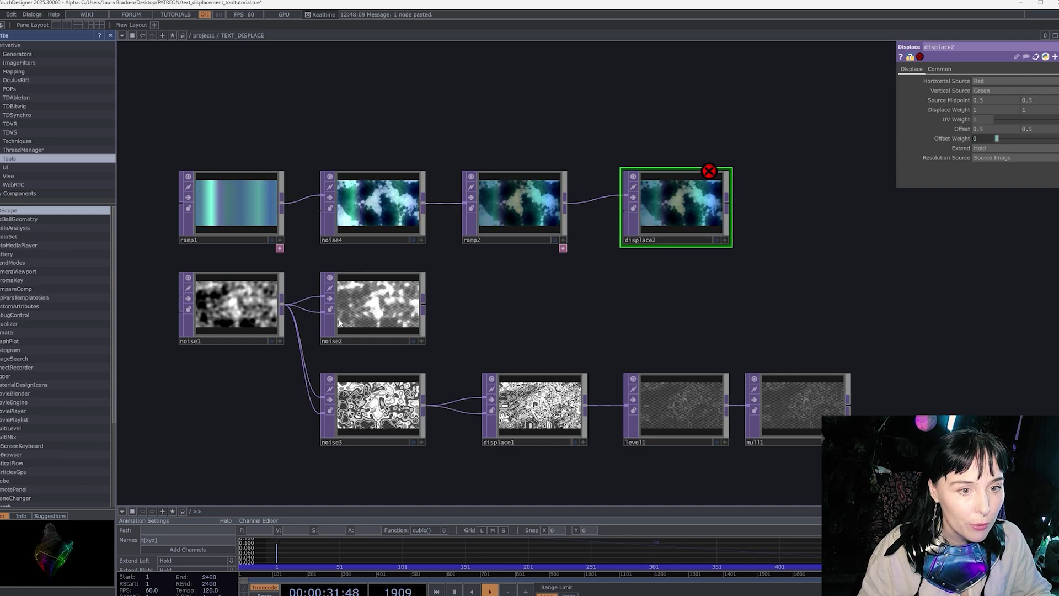
left_click_drag(721, 314, 864, 287)
left_click_drag(713, 279, 627, 276)
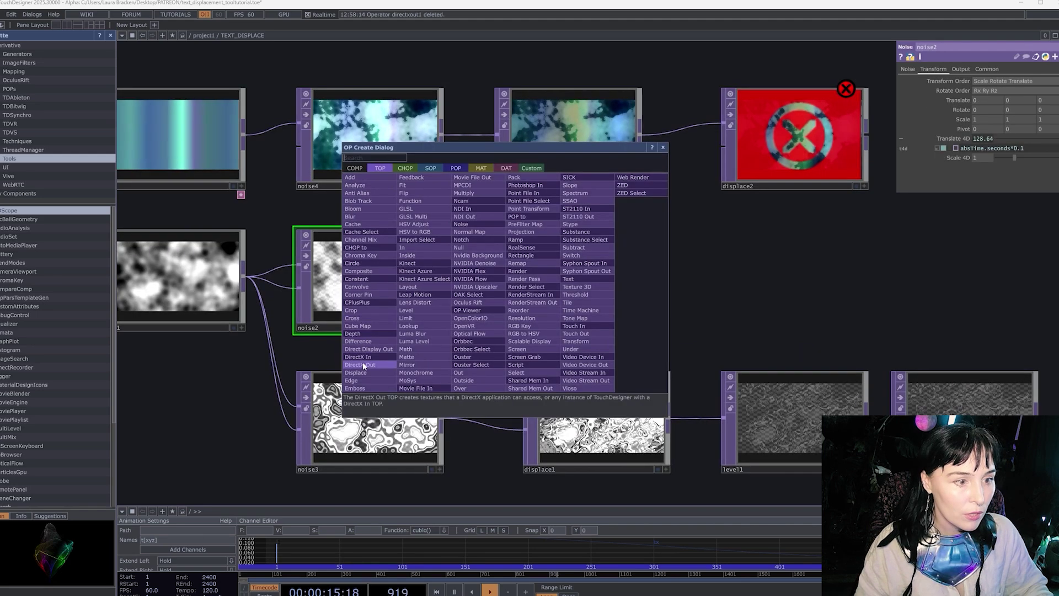
left_click(362, 362)
left_click(567, 277)
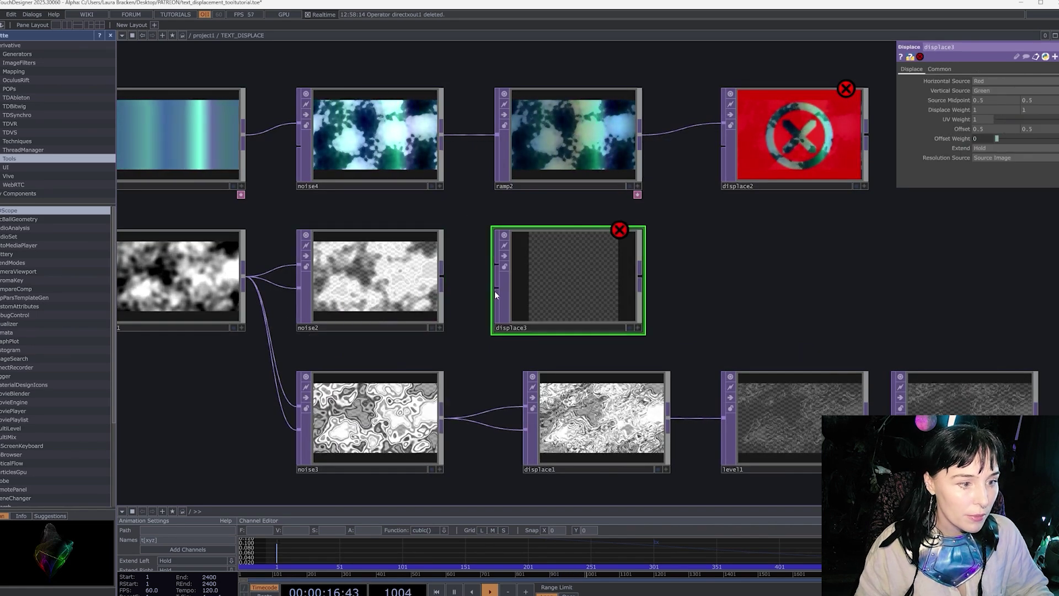
mouse_move(442, 270)
left_mouse_down()
mouse_move(459, 283)
mouse_move(494, 254)
mouse_move(442, 270)
left_mouse_up()
Step: Set displace3's Displace Weight to 0.09 on both axes and wire its output into displace2's second input
scroll(554, 290, "up", 5)
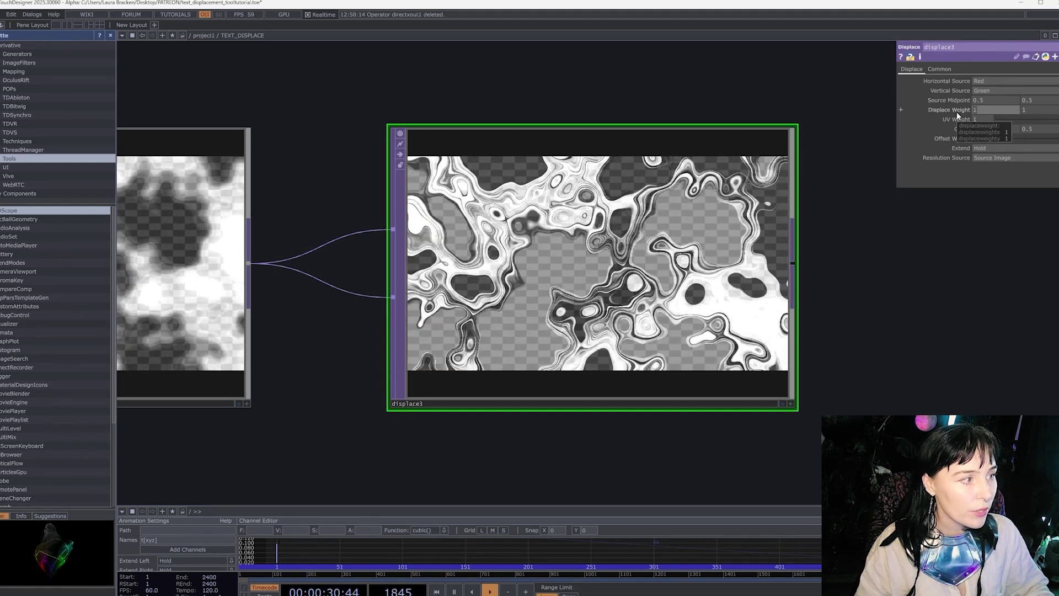
left_click_drag(979, 110, 1020, 108)
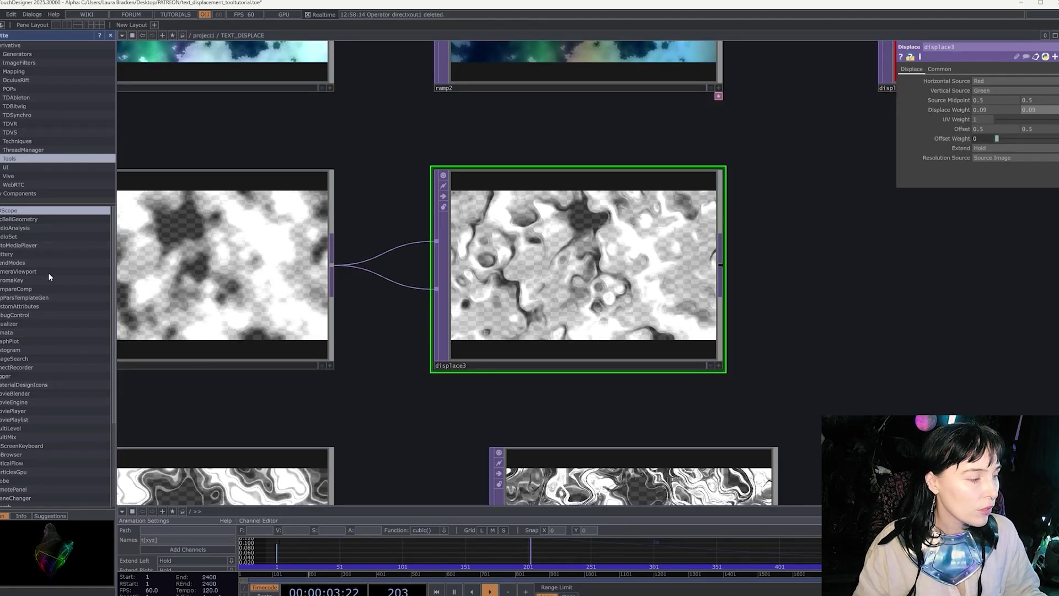
scroll(505, 323, "down", 3)
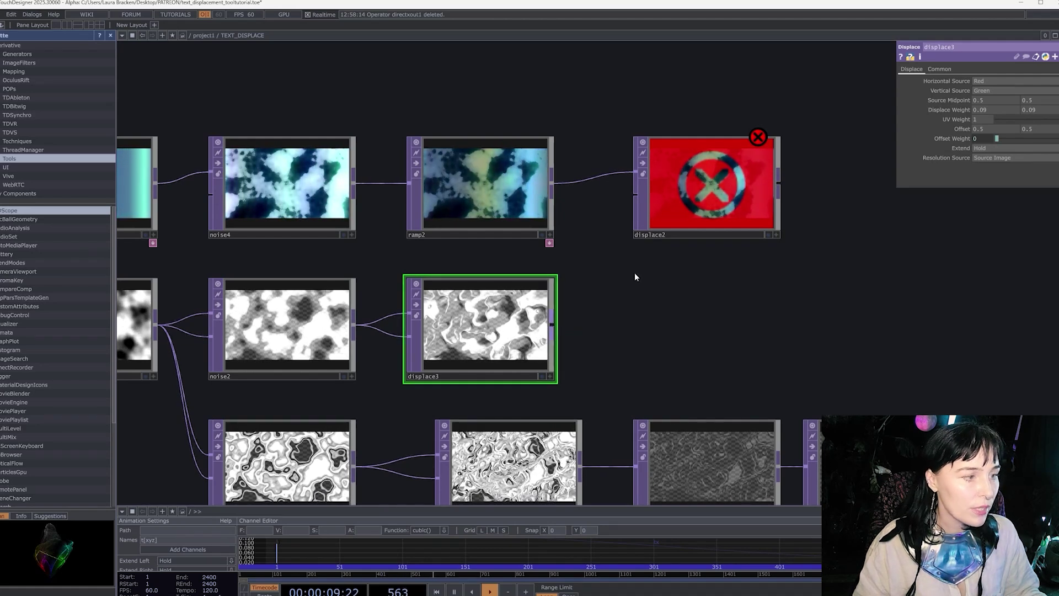
left_click(553, 325)
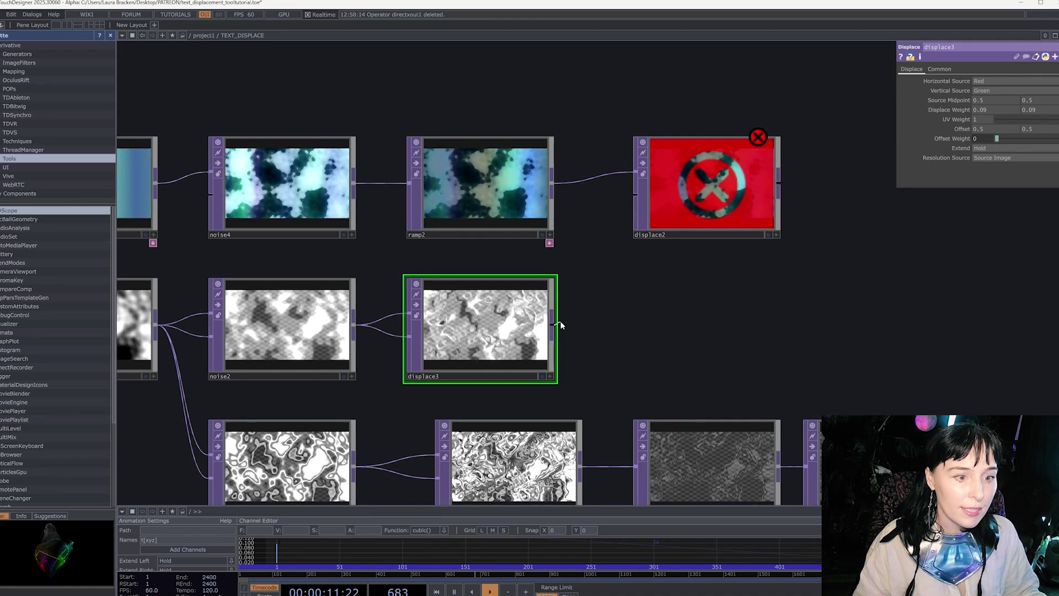
left_click(630, 198)
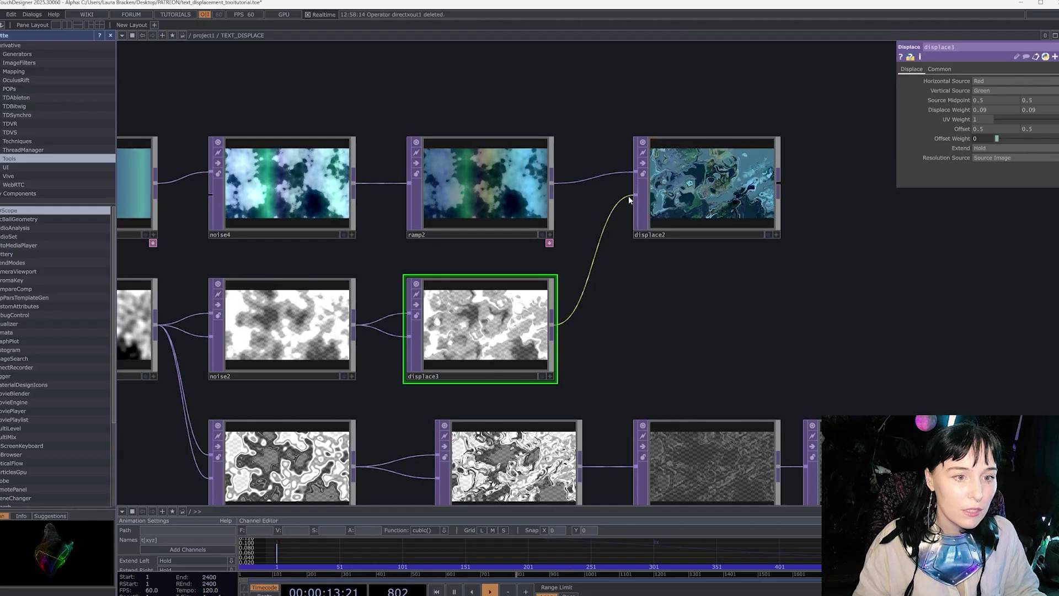
Step: Set displace2's Displace Weight to 0.08 on both axes
scroll(748, 169, "up", 10)
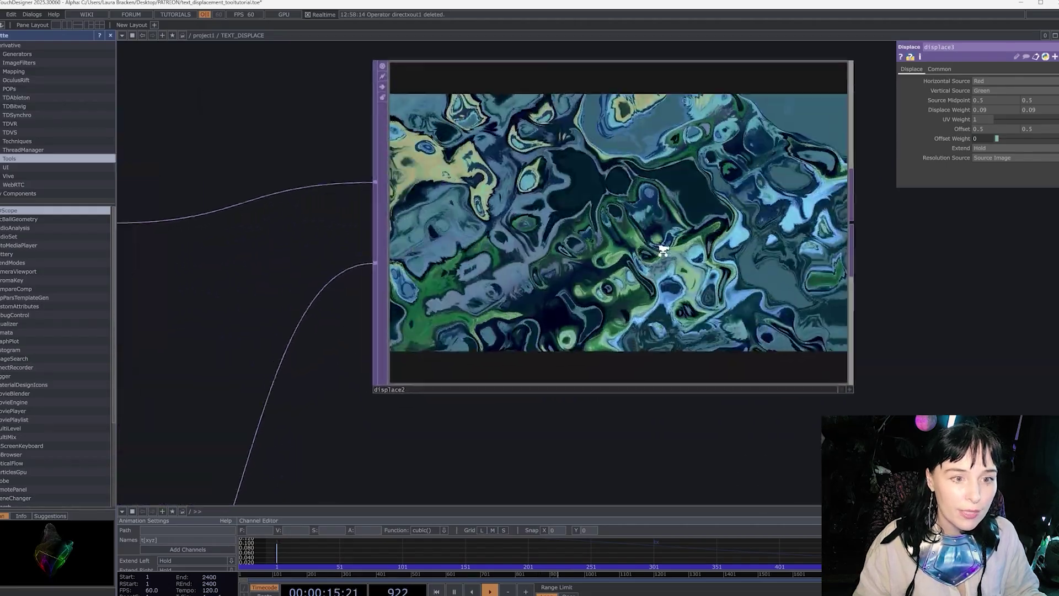
scroll(663, 249, "up", 5)
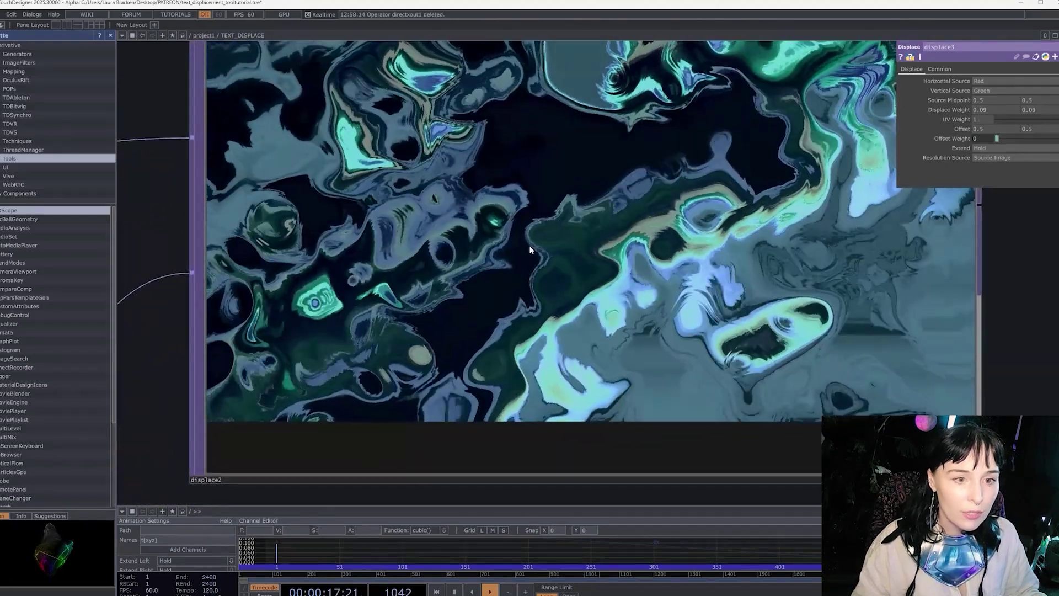
scroll(767, 338, "down", 3)
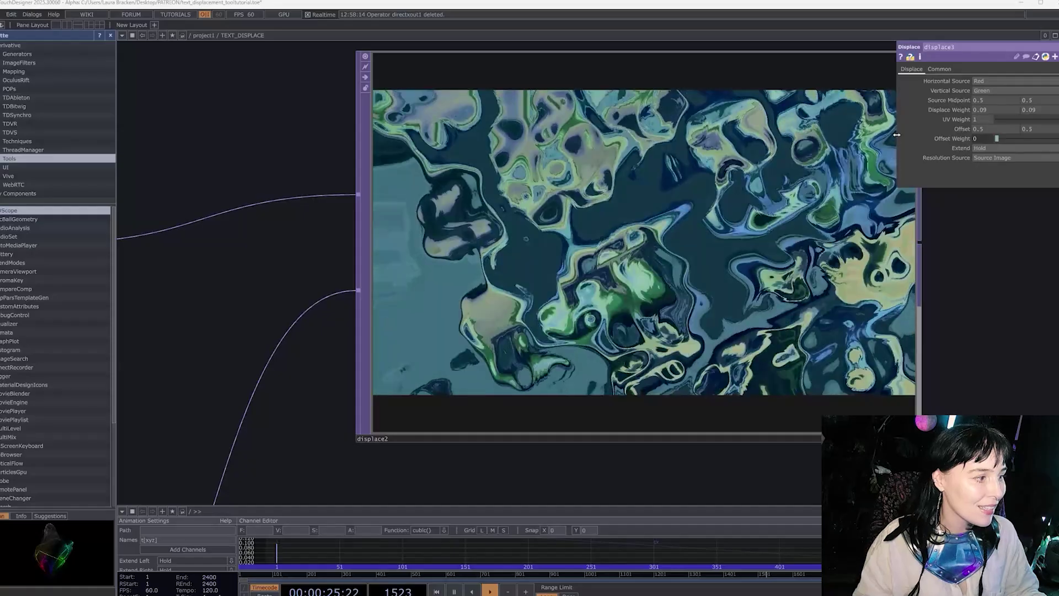
left_click(551, 240)
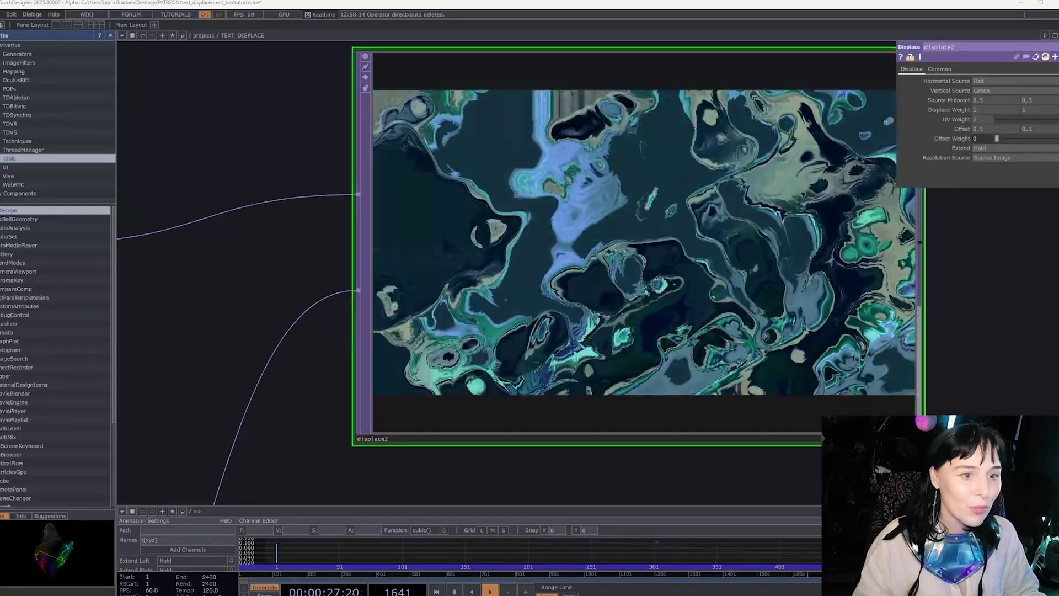
left_click_drag(984, 110, 971, 111)
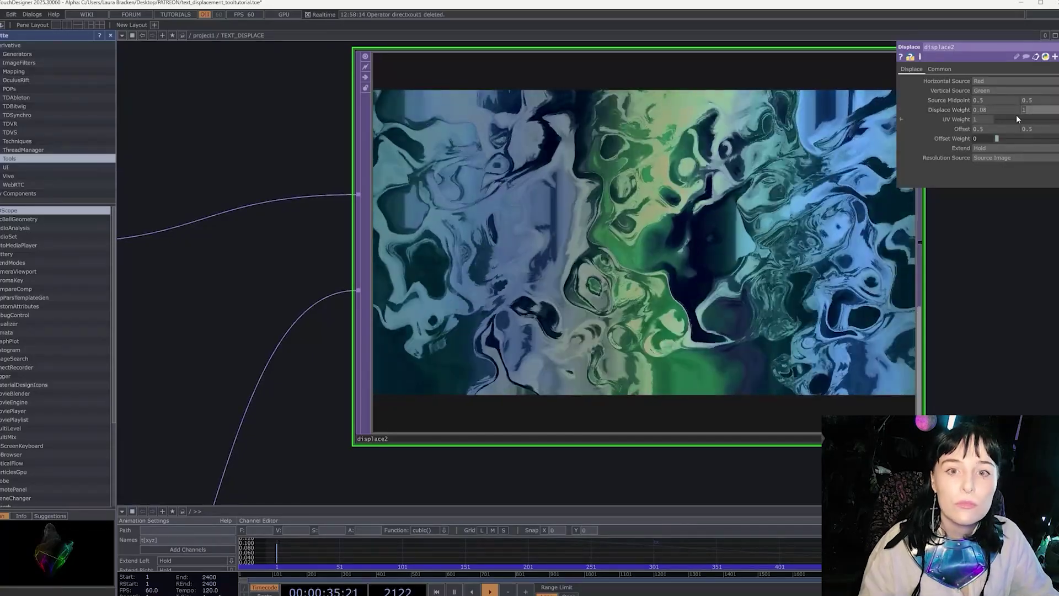
type("0.08")
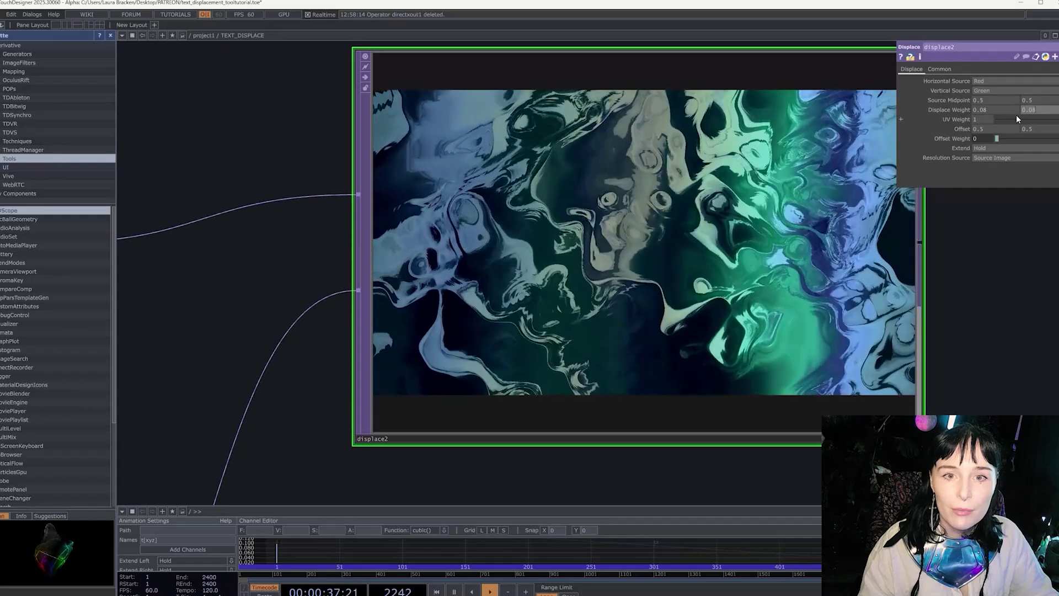
Step: Examine displace2's animated output up close and at overview size to judge the displacement of the colours
scroll(699, 244, "up", 2)
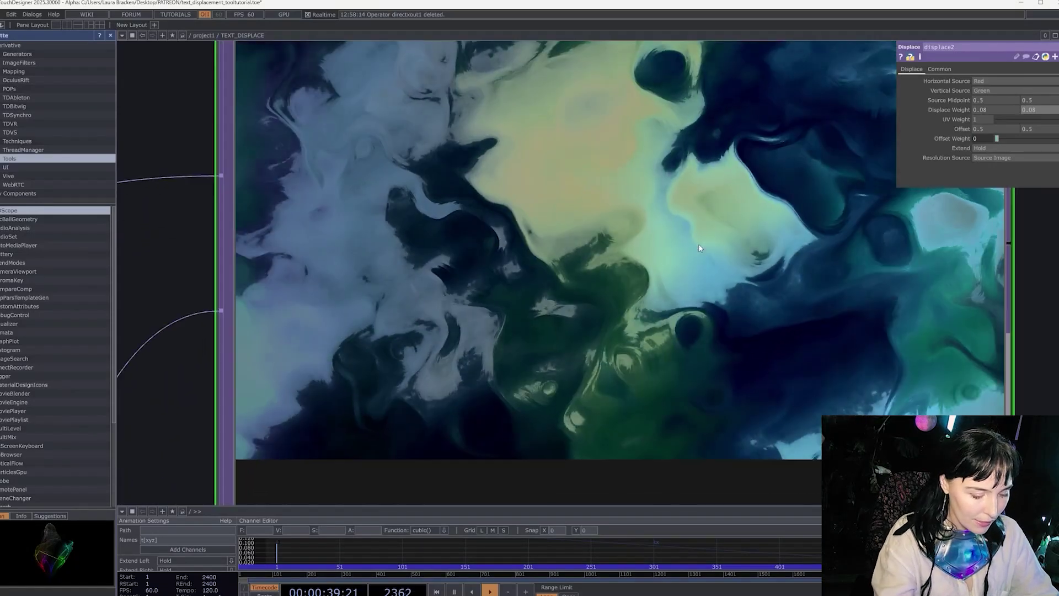
scroll(699, 244, "up", 2)
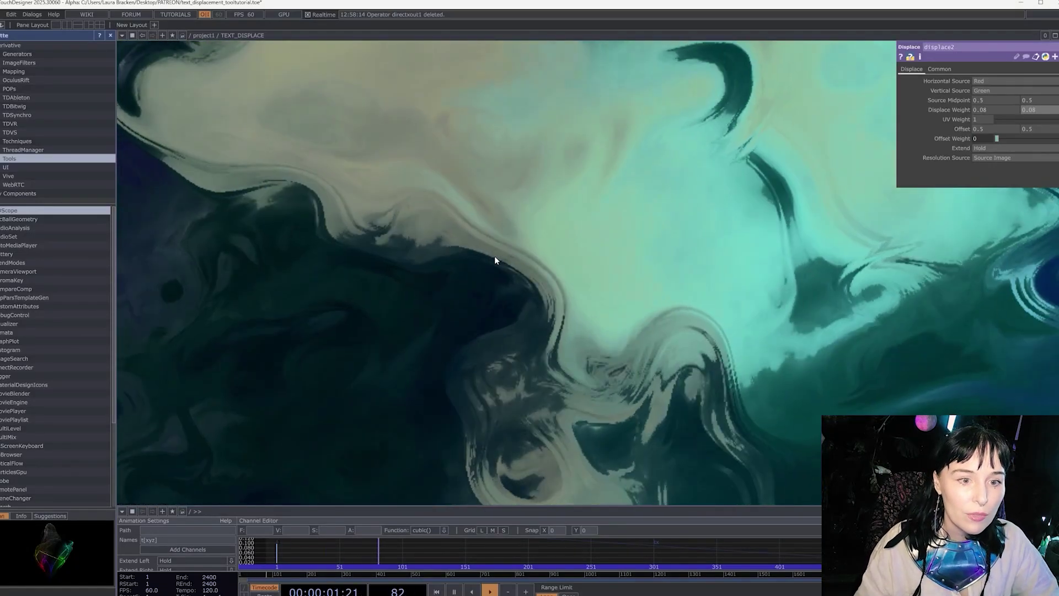
scroll(494, 256, "down", 1)
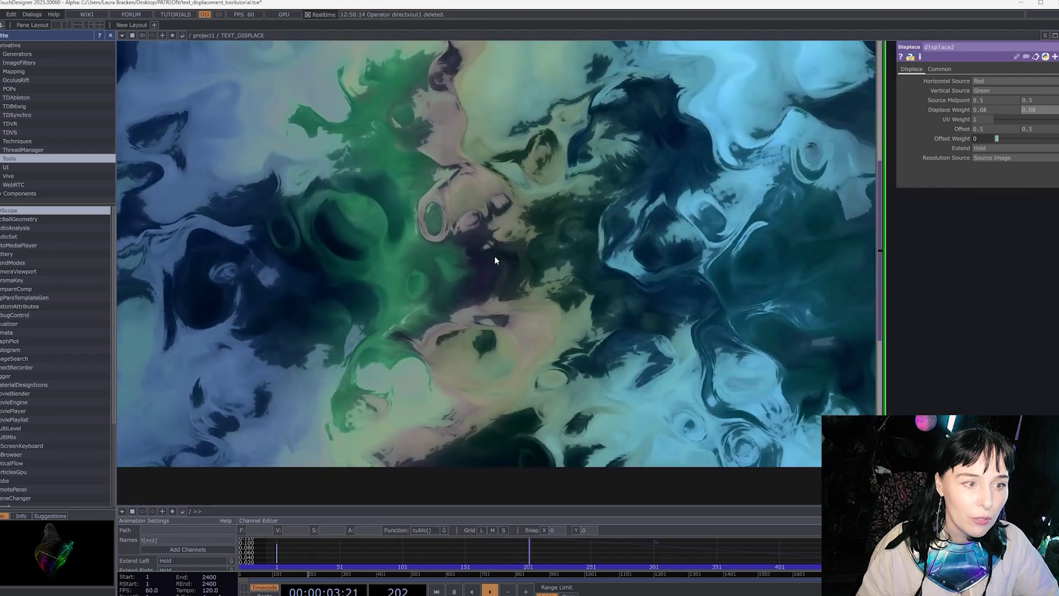
left_click_drag(944, 274, 605, 292)
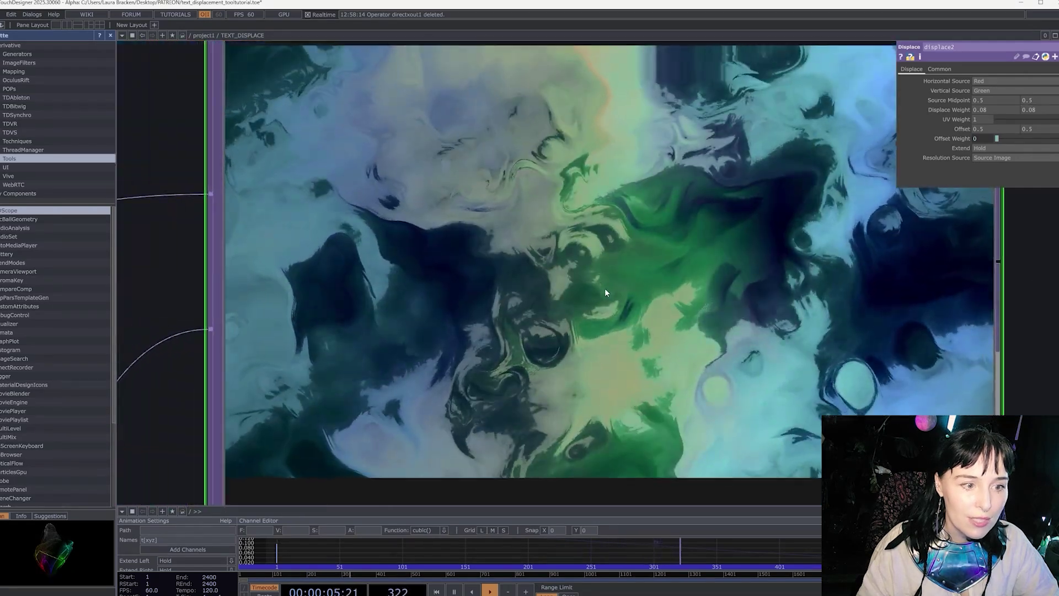
scroll(604, 292, "up", 2)
scroll(605, 288, "down", 1)
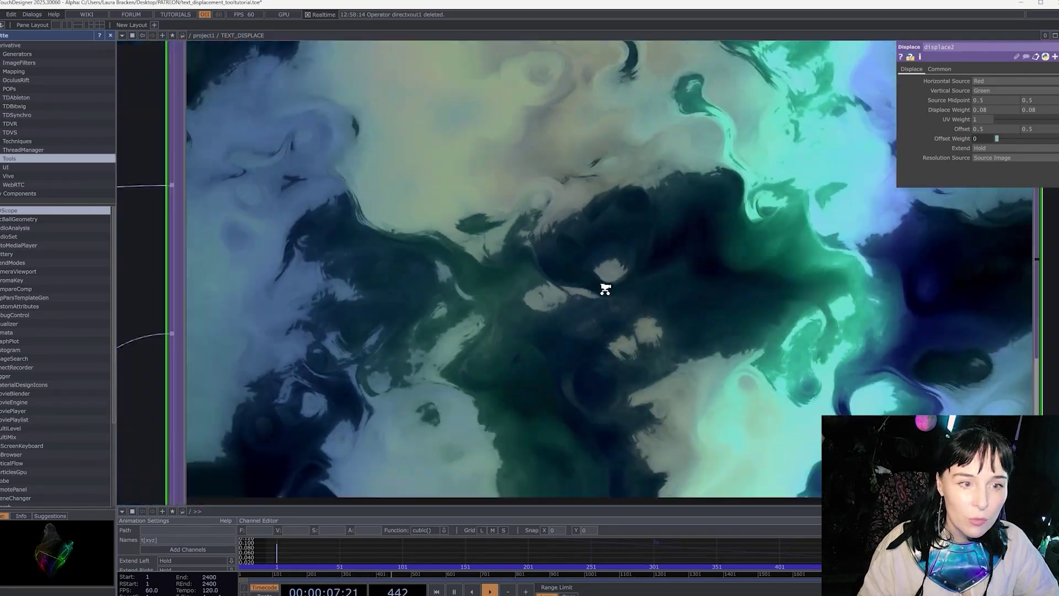
scroll(785, 307, "down", 3)
scroll(843, 287, "down", 1)
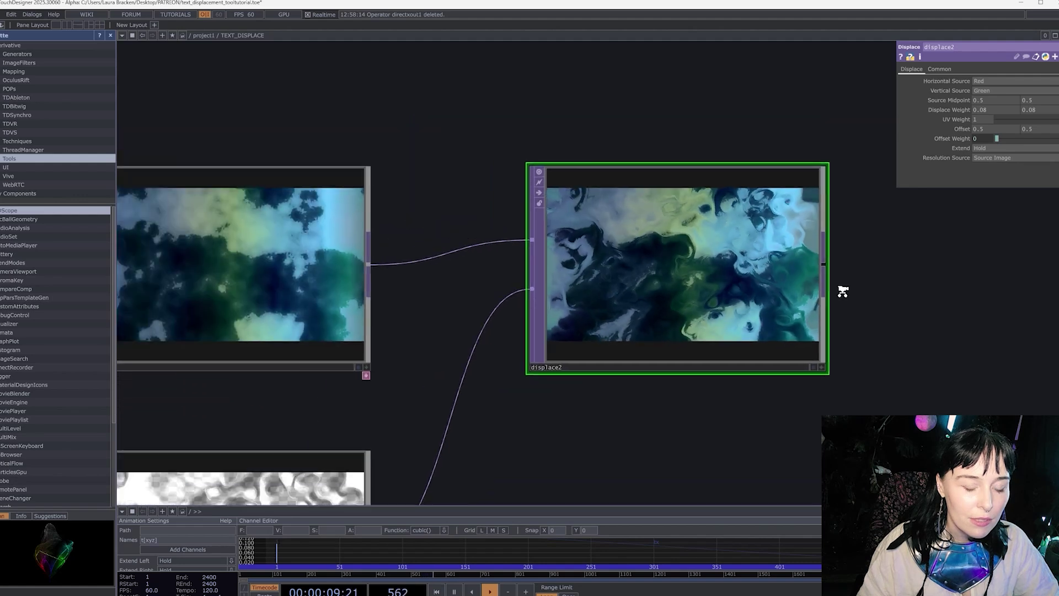
Step: Add a Null TOP fed by displace2's output and place it beside displace2
scroll(843, 292, "down", 2)
left_click_drag(763, 397, 578, 273)
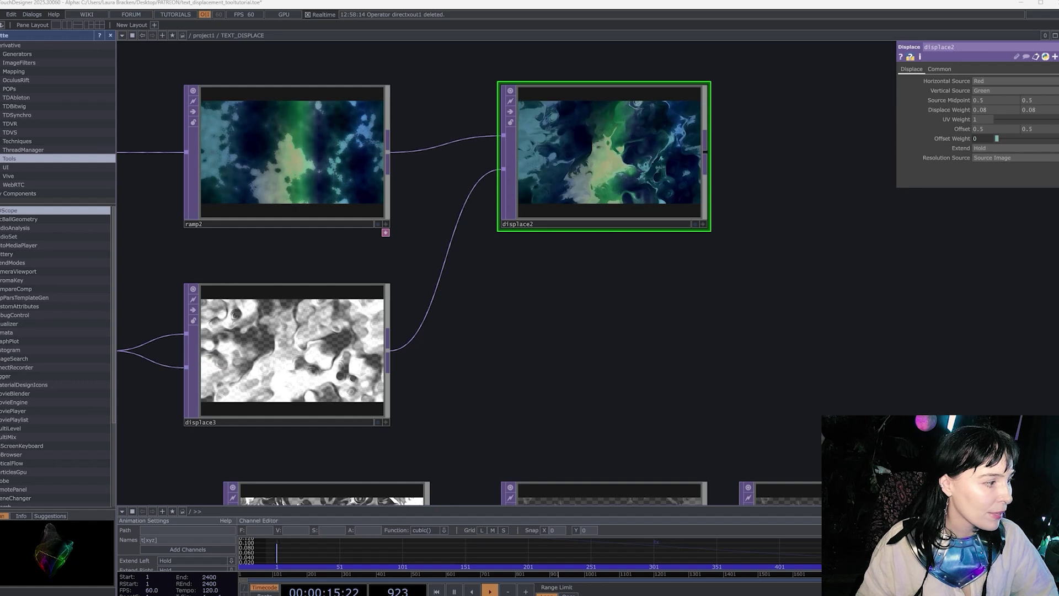
left_click_drag(592, 385, 582, 376)
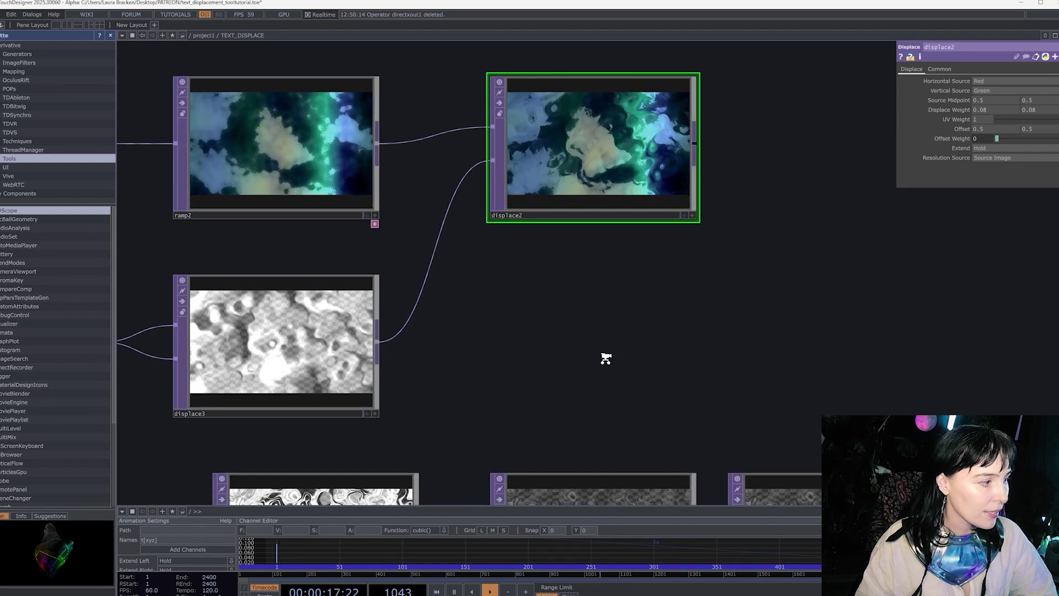
scroll(605, 358, "down", 3)
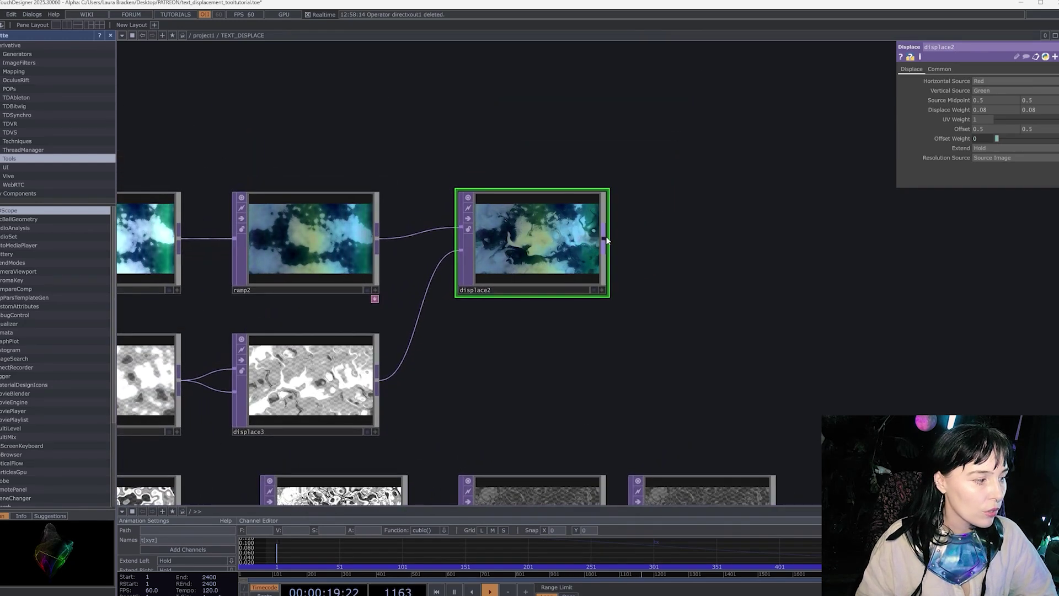
key("Tab")
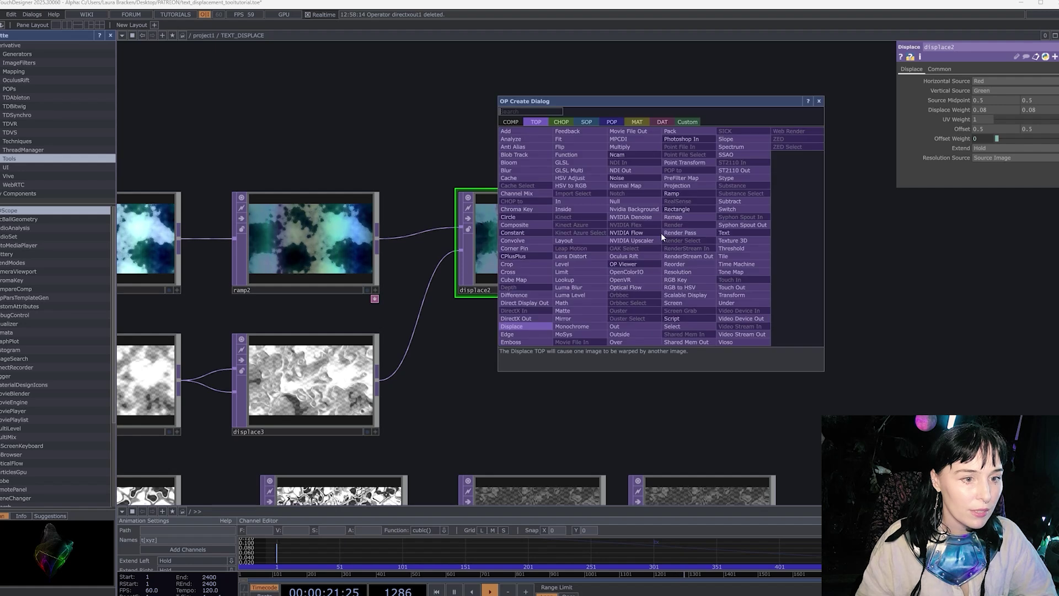
left_click(623, 201)
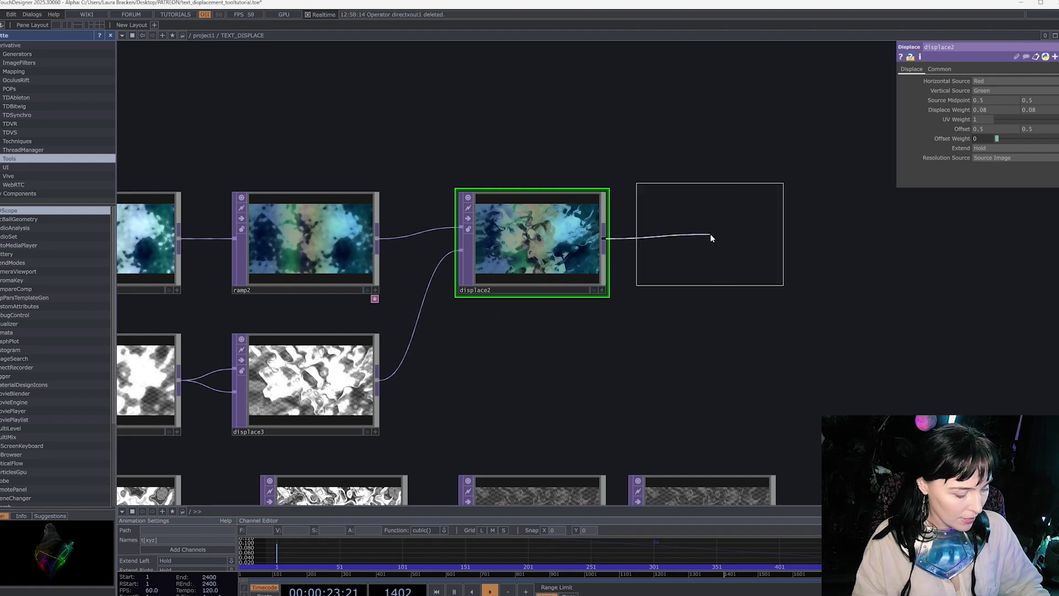
left_click(728, 236)
Step: Add a Composite TOP fed by null1's output and place it beyond null1
left_click_drag(646, 373, 645, 339)
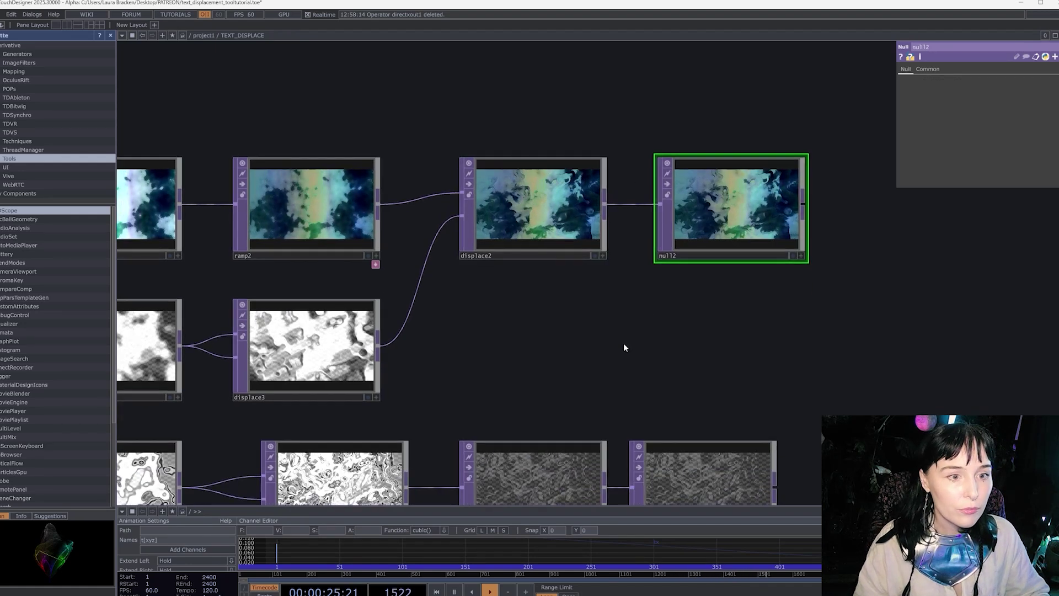
left_click_drag(561, 376, 577, 351)
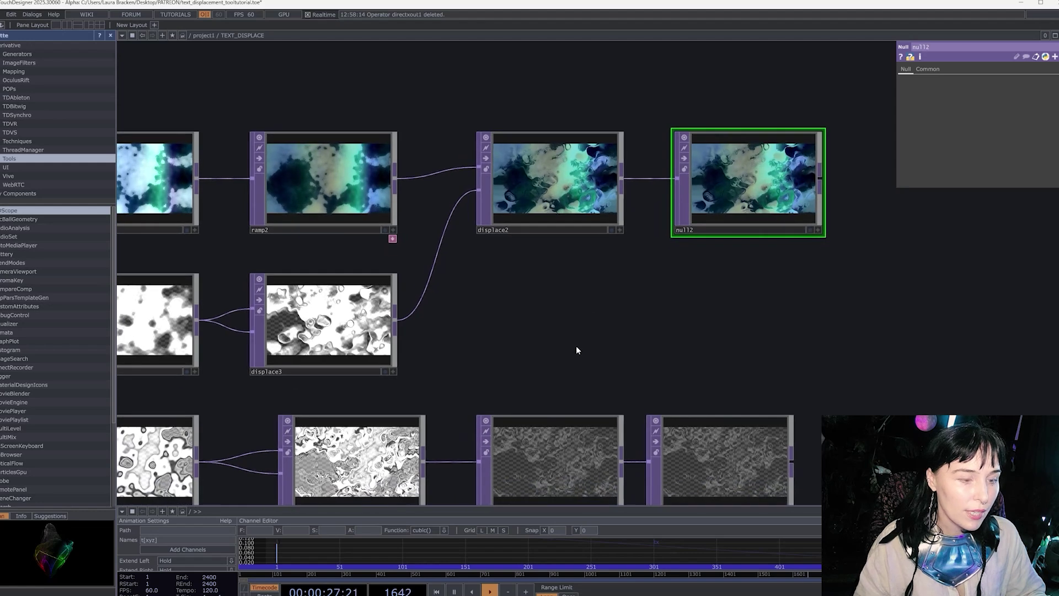
left_click_drag(618, 380, 623, 341)
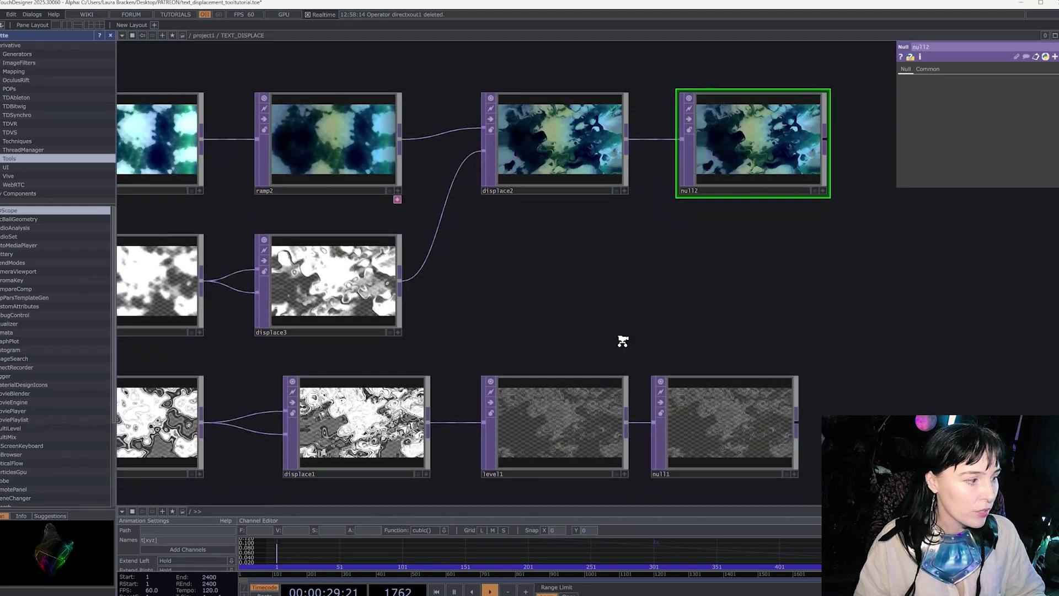
scroll(623, 341, "down", 3)
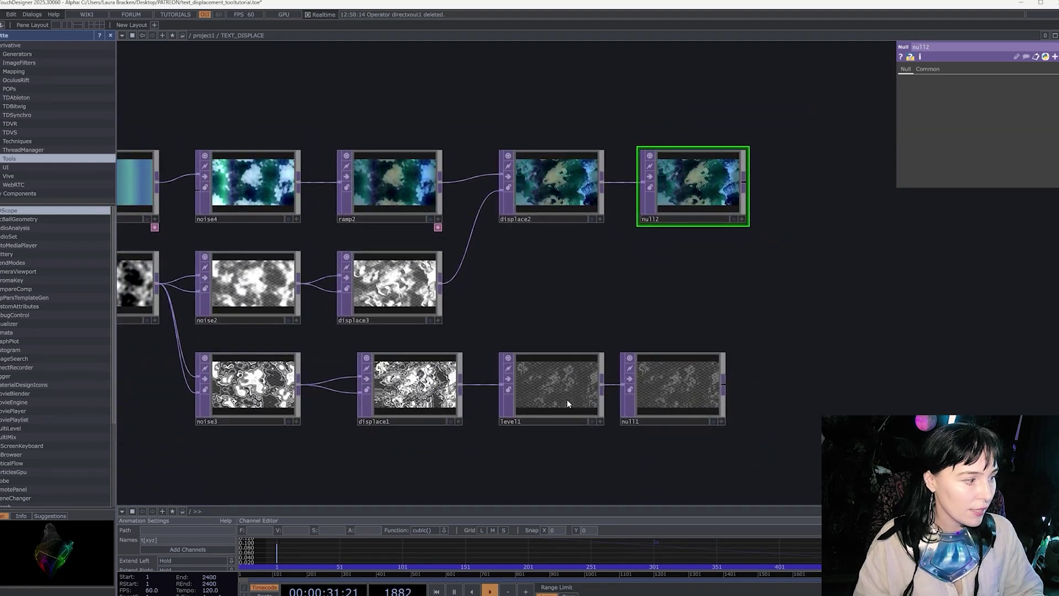
left_click(723, 388)
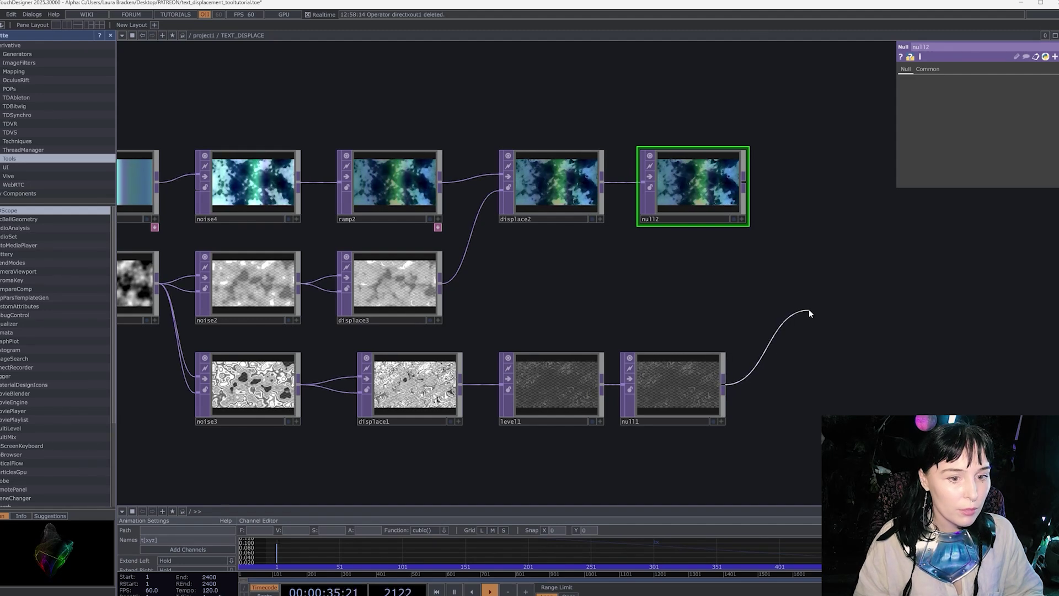
left_click(809, 309)
type("c")
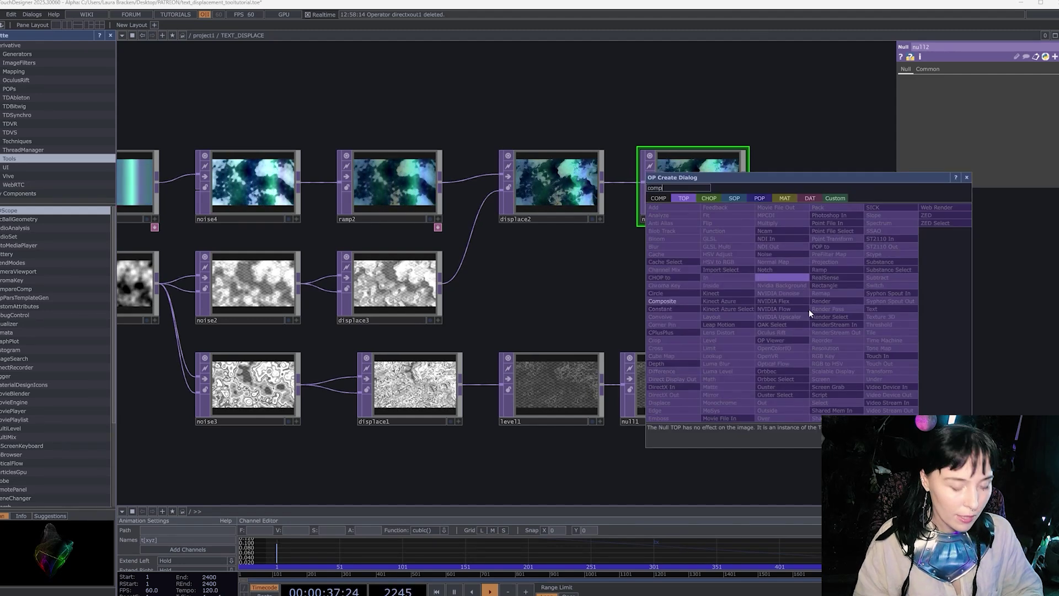
type("omp")
left_click(681, 302)
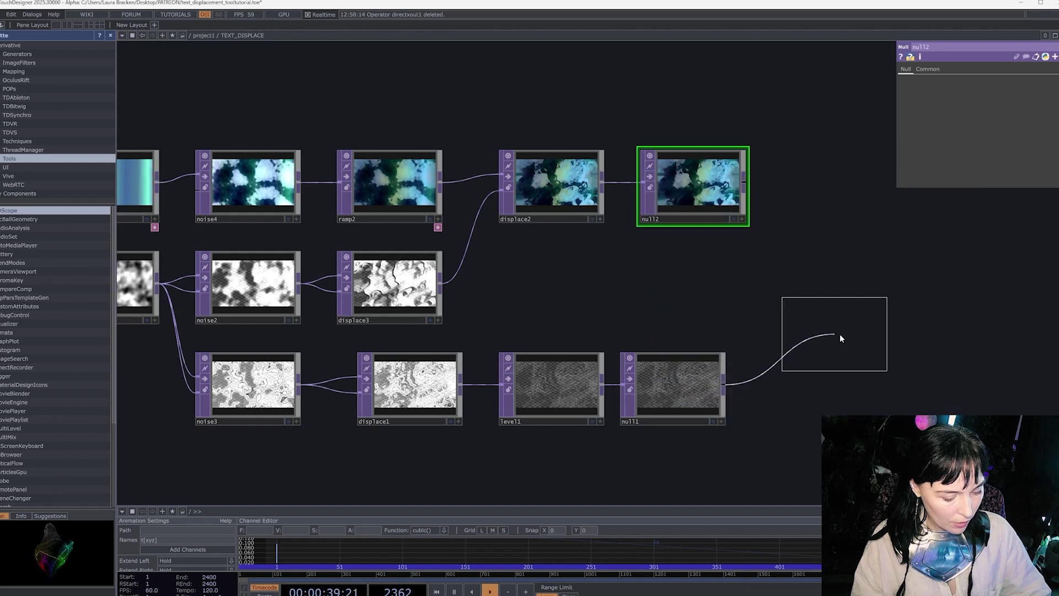
left_click(856, 338)
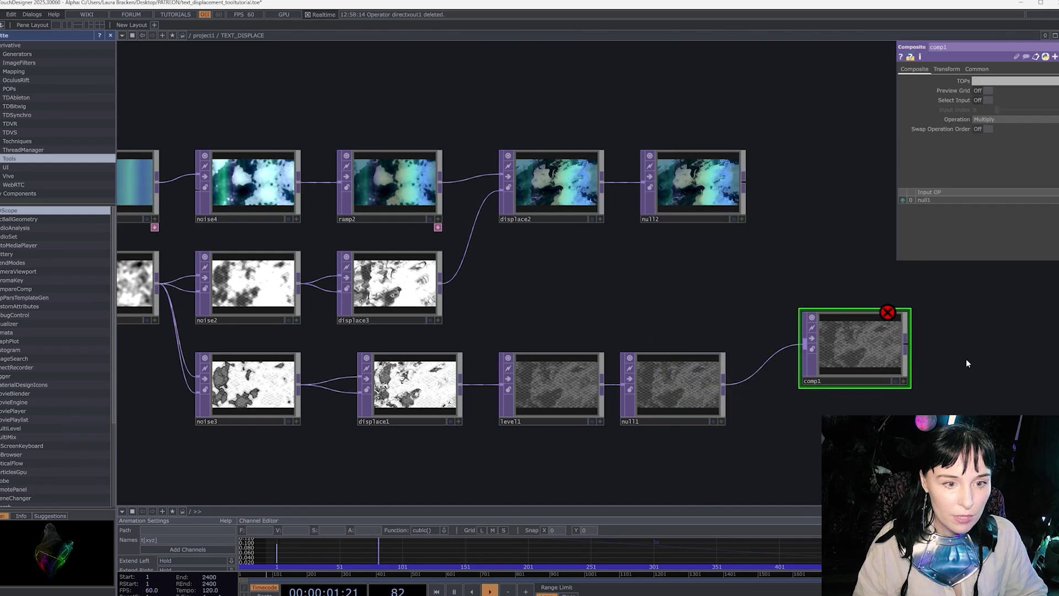
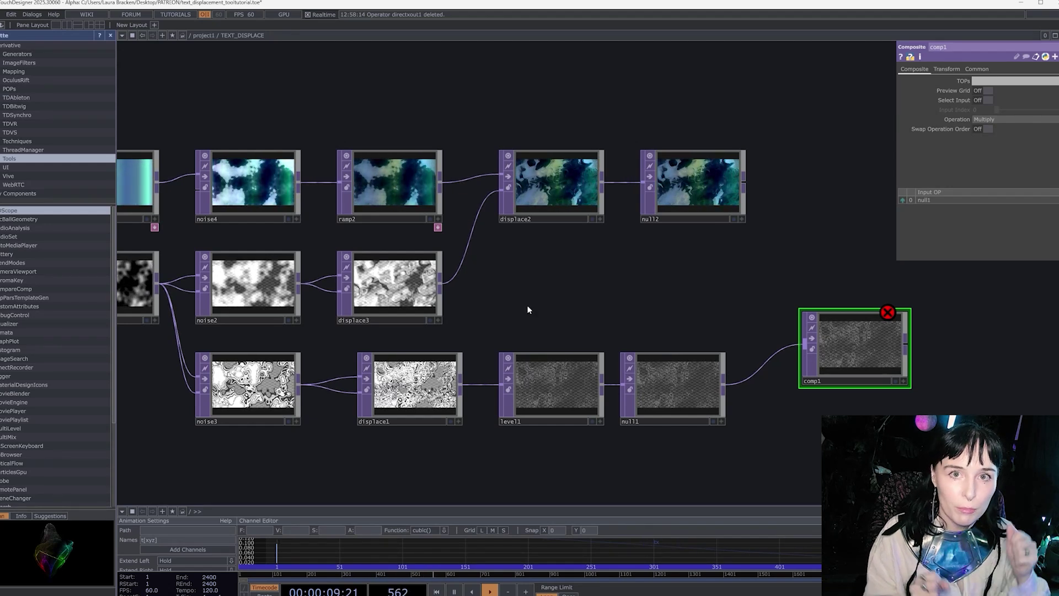
Step: Move comp1 into line with null1 at the end of the noise3 row
left_click_drag(683, 290, 644, 262)
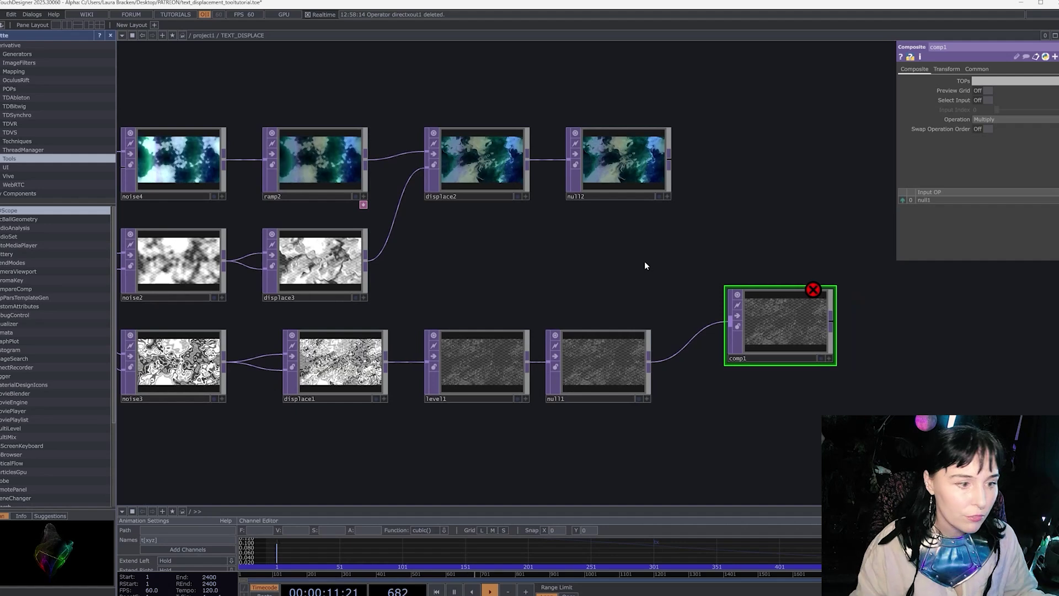
left_click_drag(830, 339, 783, 363)
left_click_drag(627, 266, 679, 253)
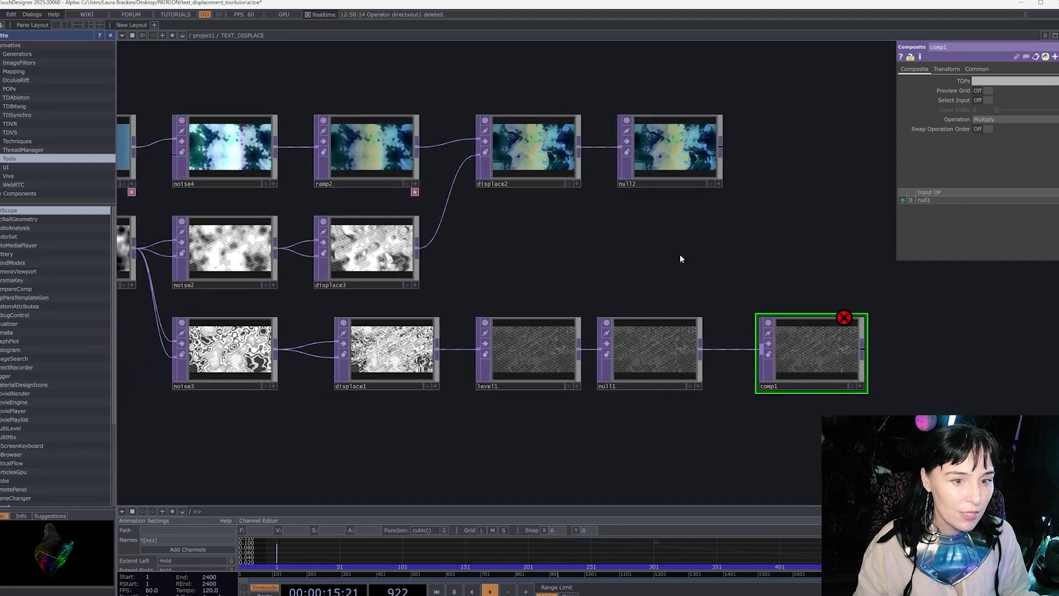
Step: Wire ramp2's output into comp1 as its second input
left_click_drag(584, 254, 607, 258)
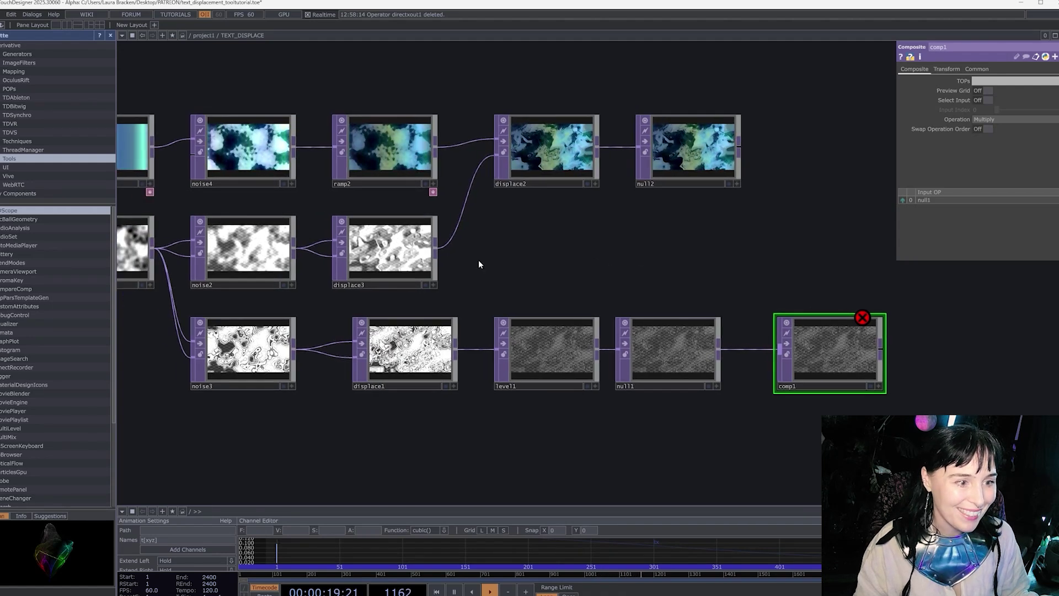
left_click_drag(478, 265, 494, 276)
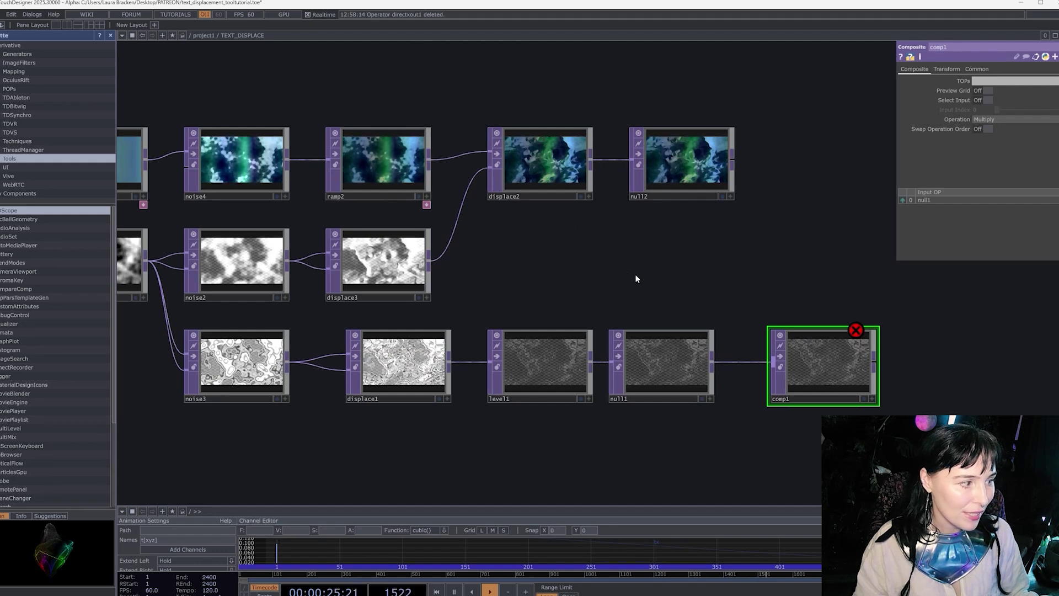
left_click(430, 160)
left_click(812, 373)
Step: Inspect comp1's output up close and open its choice of compositing operations
scroll(832, 367, "up", 10)
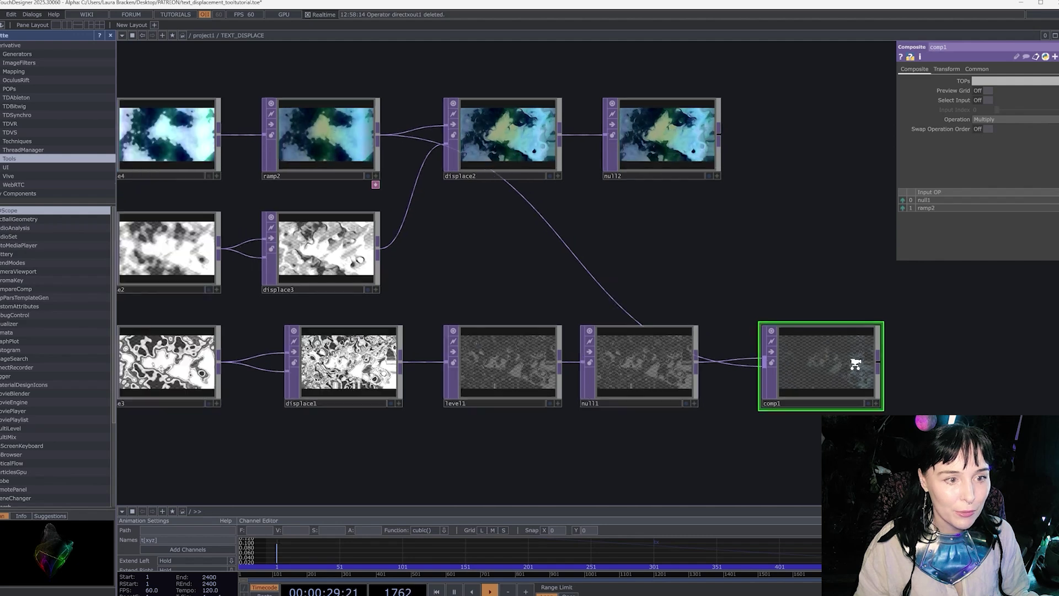
scroll(828, 386, "down", 5)
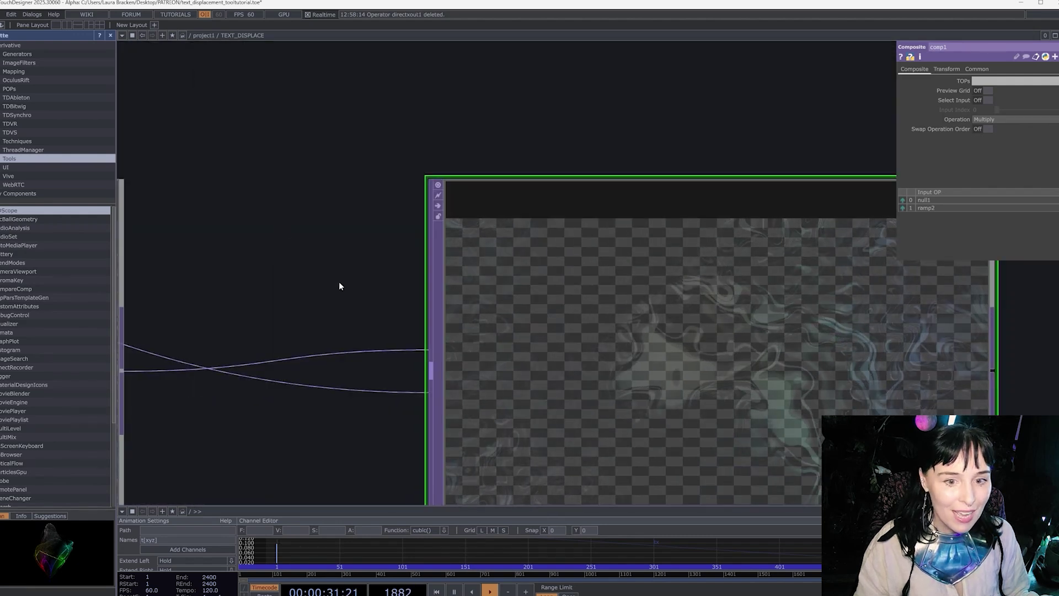
left_click_drag(338, 286, 179, 127)
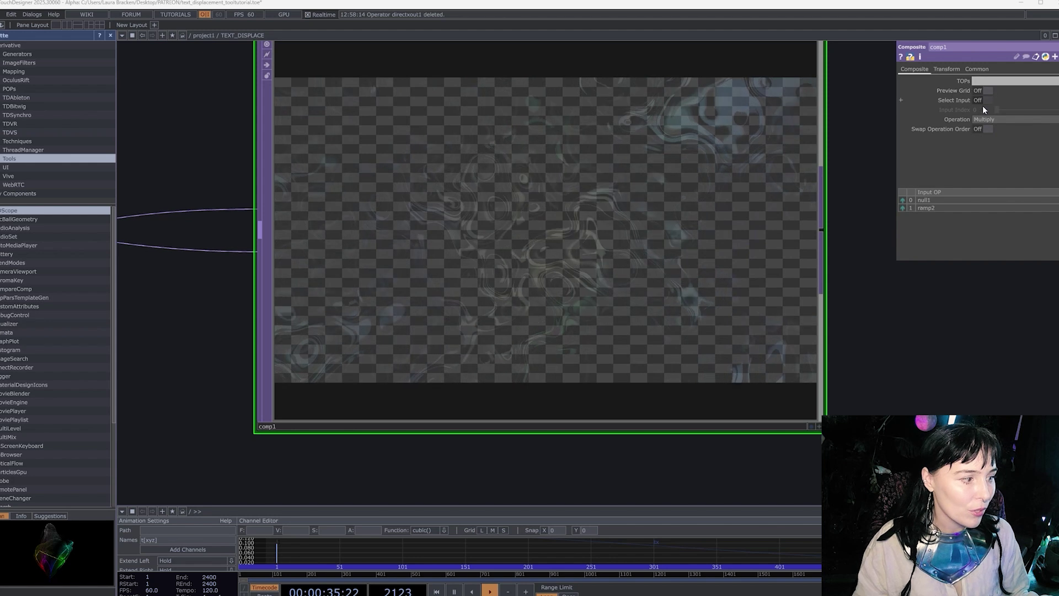
left_click(984, 120)
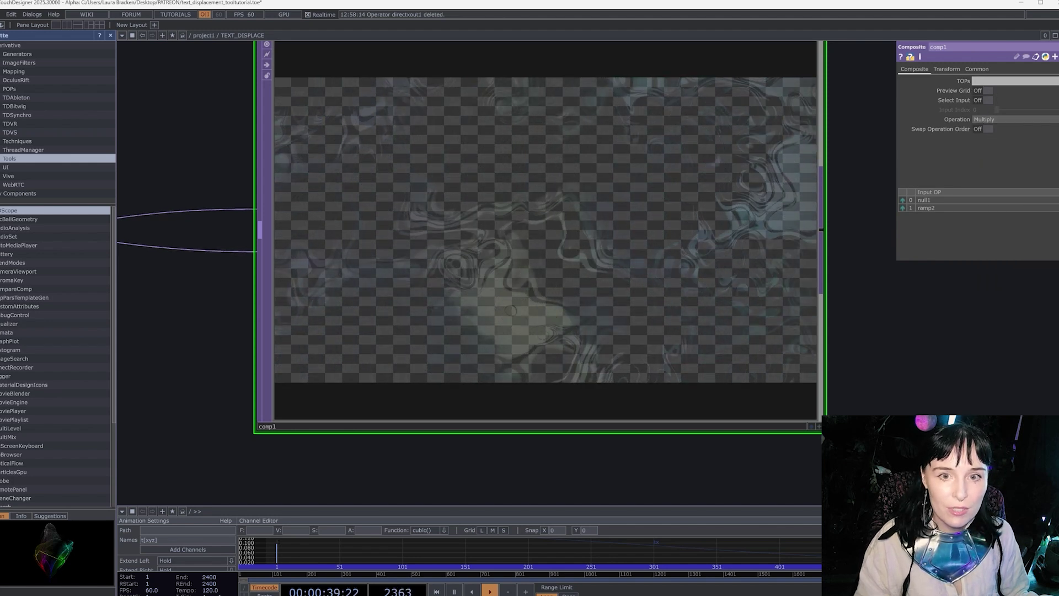
Step: Inspect the comp1 output, then move comp1 up and away from null1 to free space beneath it
scroll(545, 319, "up", 2)
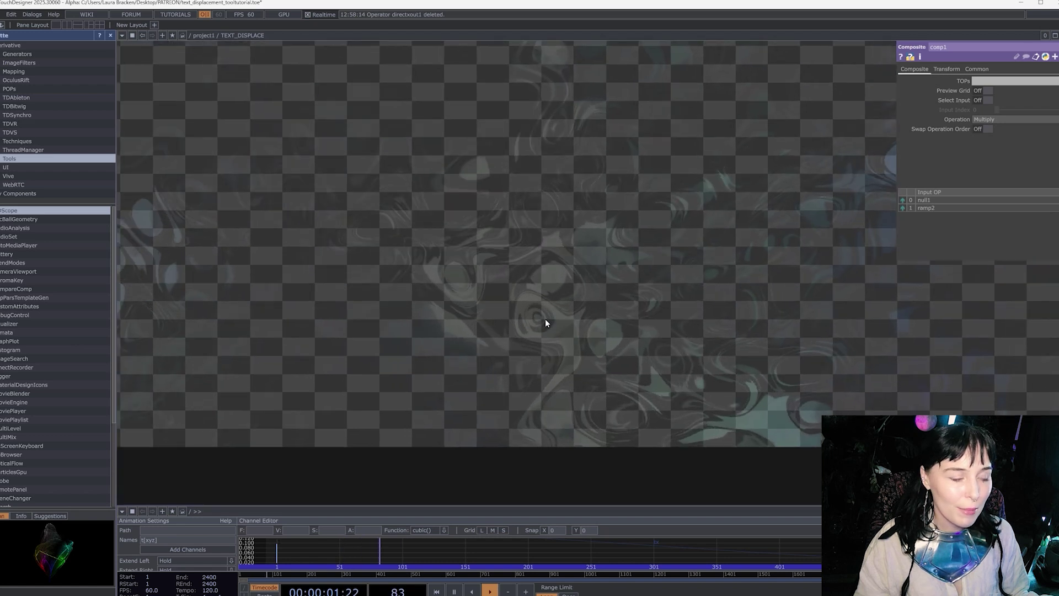
scroll(545, 319, "down", 4)
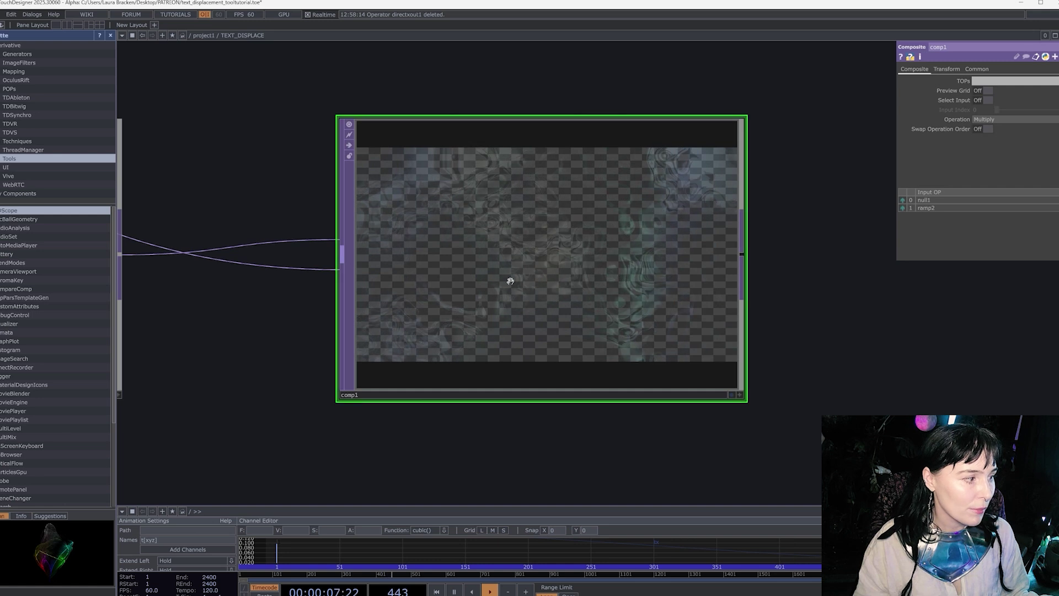
scroll(553, 279, "up", 5)
scroll(555, 277, "up", 4)
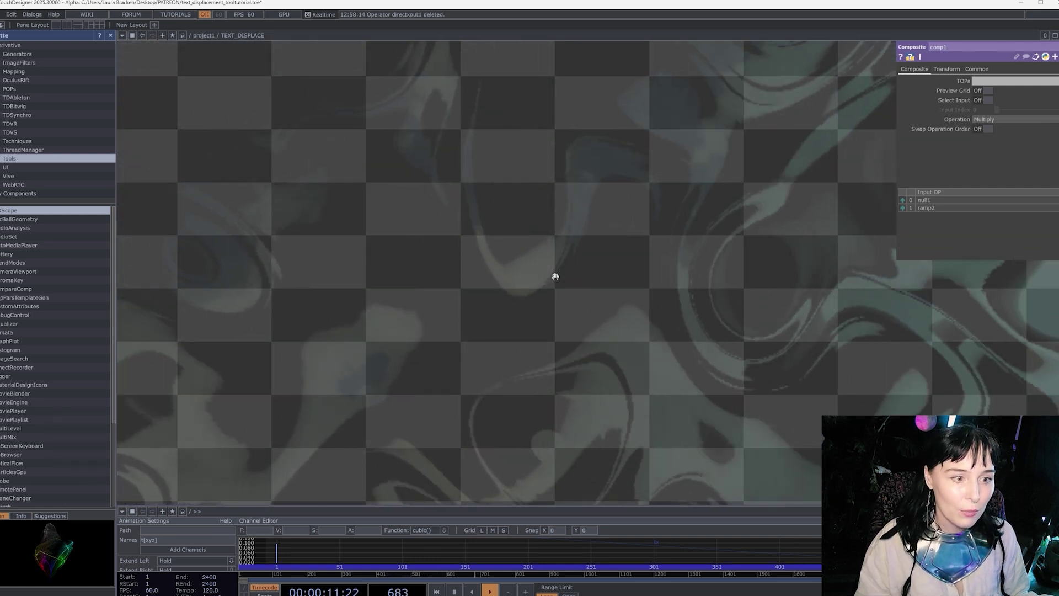
scroll(554, 276, "down", 8)
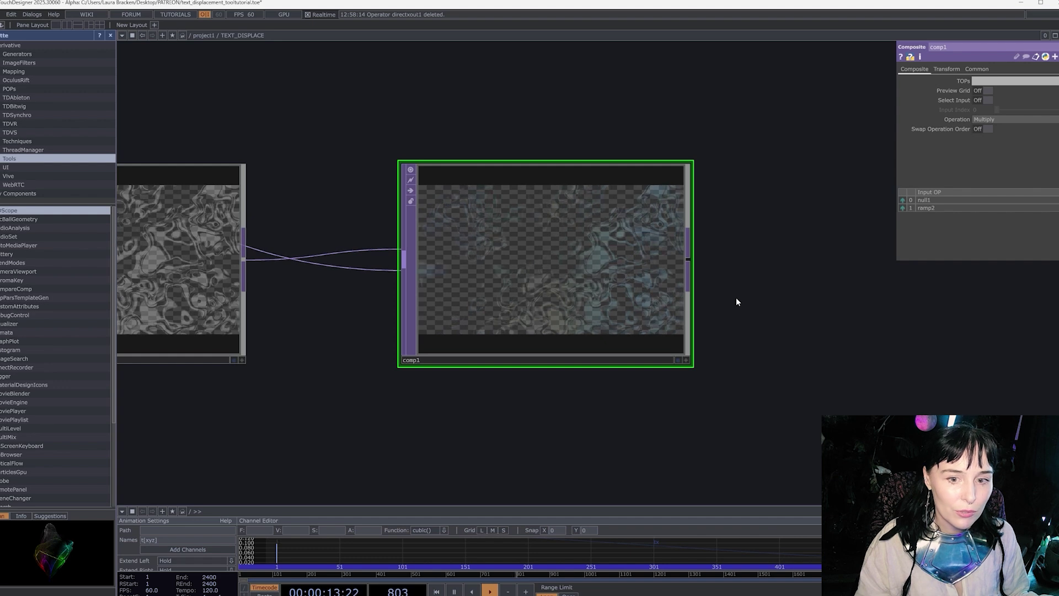
scroll(736, 297, "down", 8)
left_click_drag(729, 347, 629, 271)
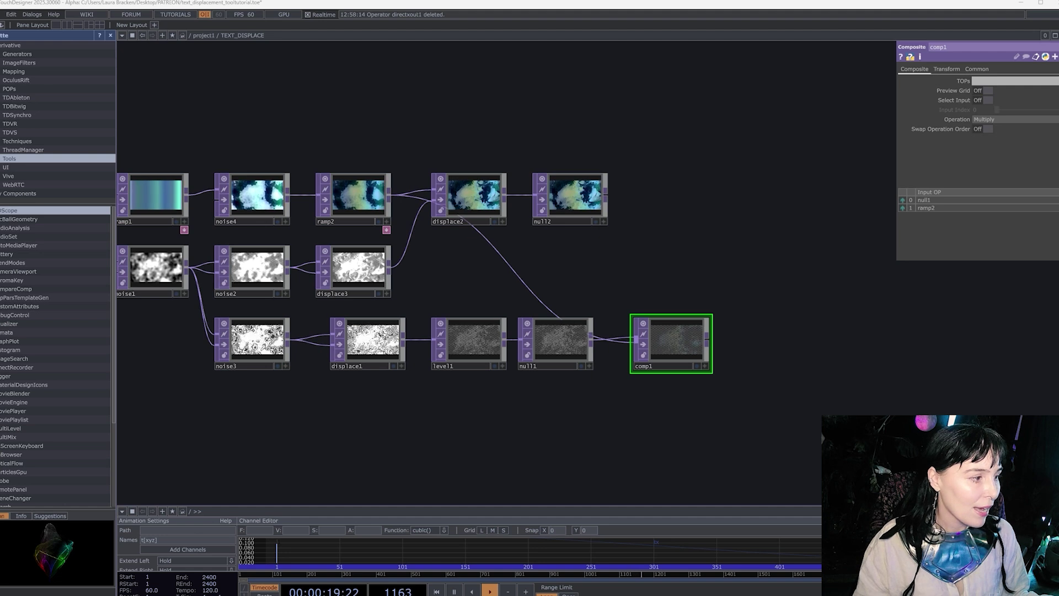
left_click_drag(670, 342, 734, 286)
scroll(587, 346, "down", 2)
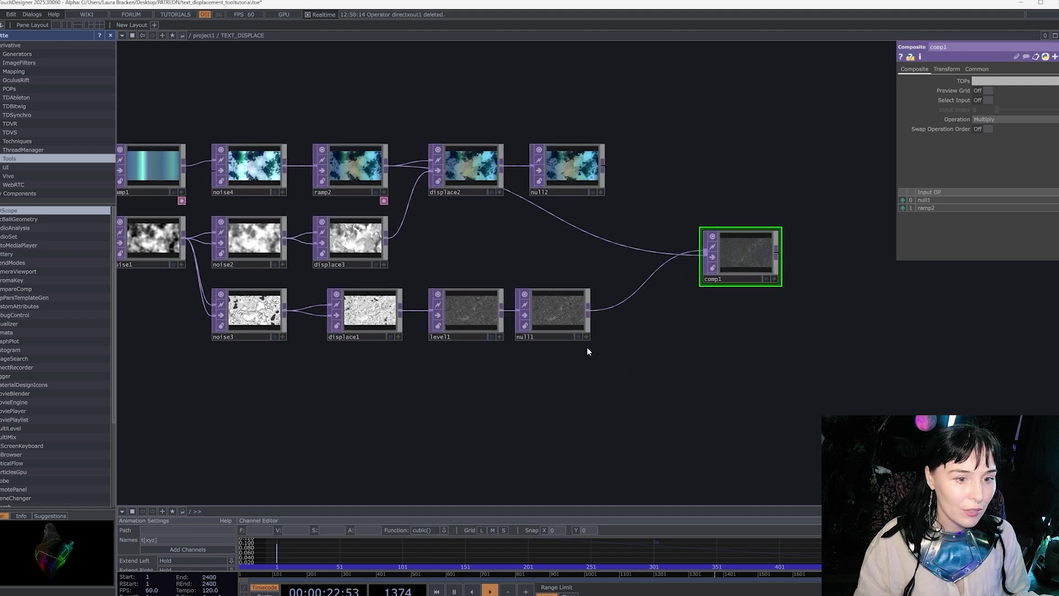
Step: Add a Displace TOP below comp1 and feed null1 into both of its inputs
left_click(548, 309)
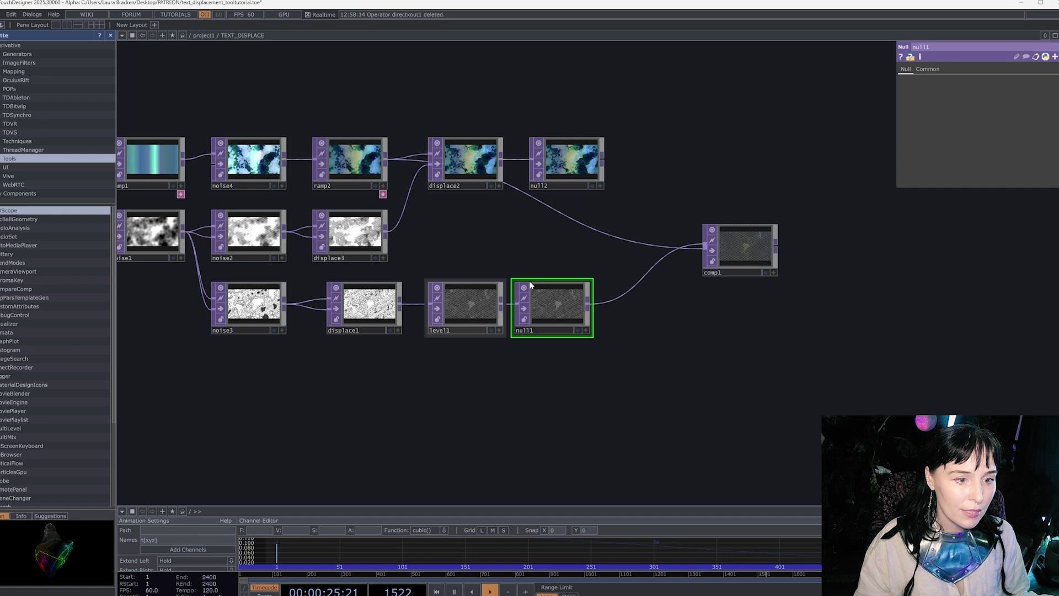
left_click(658, 360)
type("di")
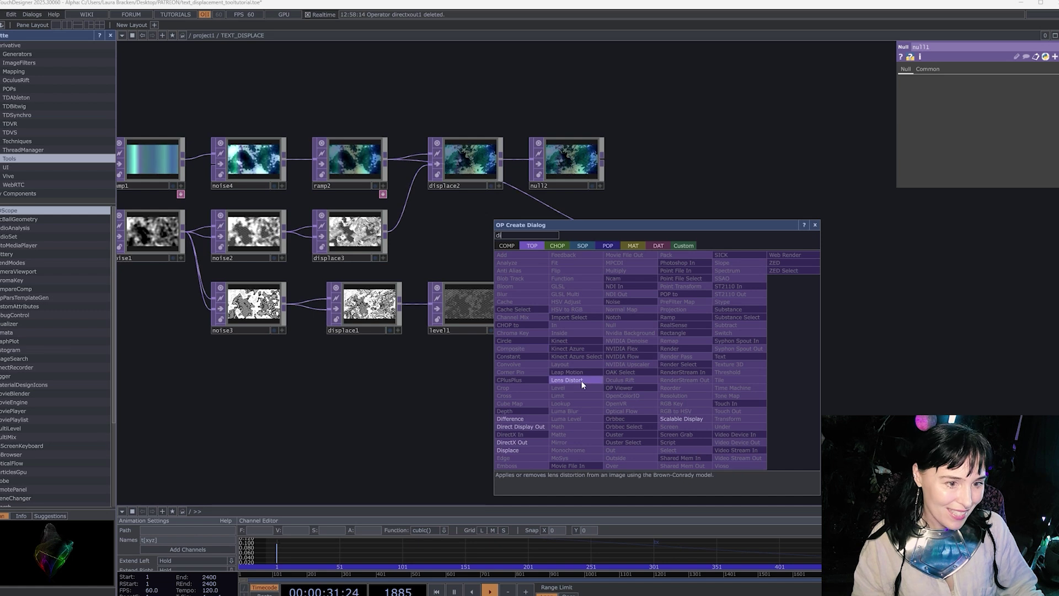
left_click(521, 449)
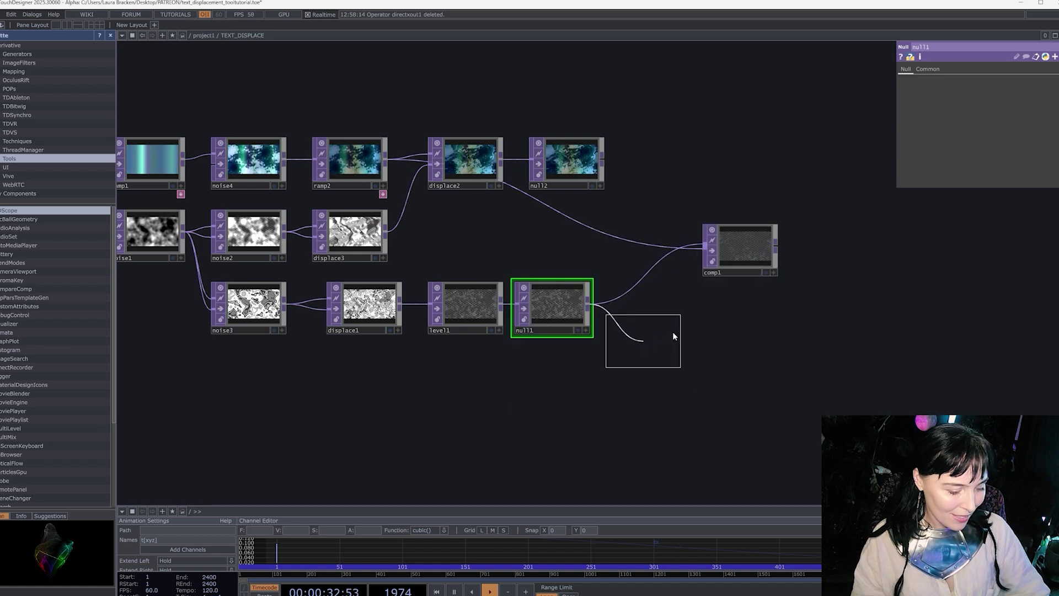
left_click(734, 331)
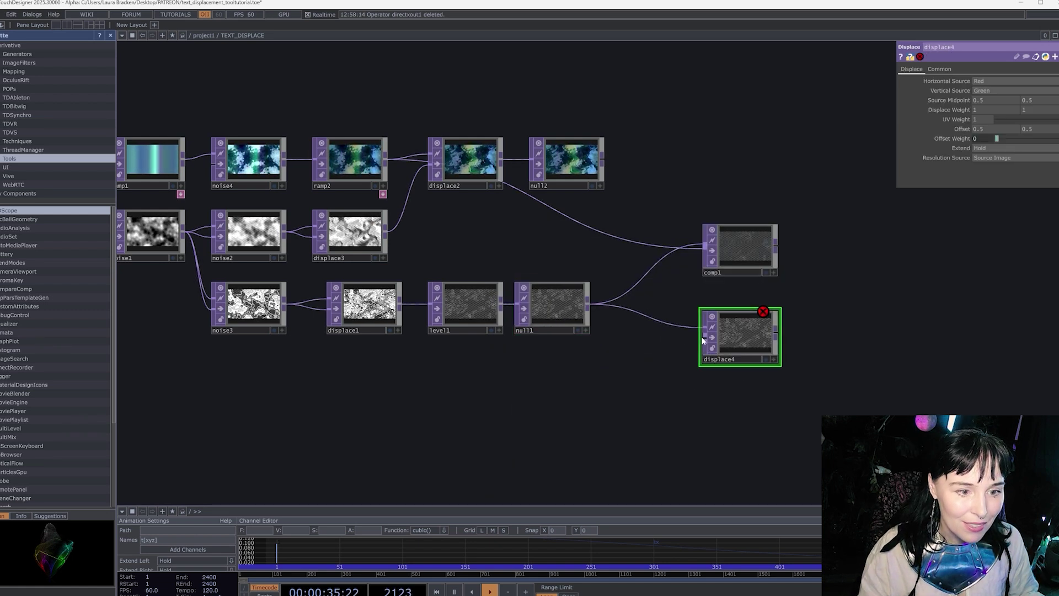
left_click(598, 313)
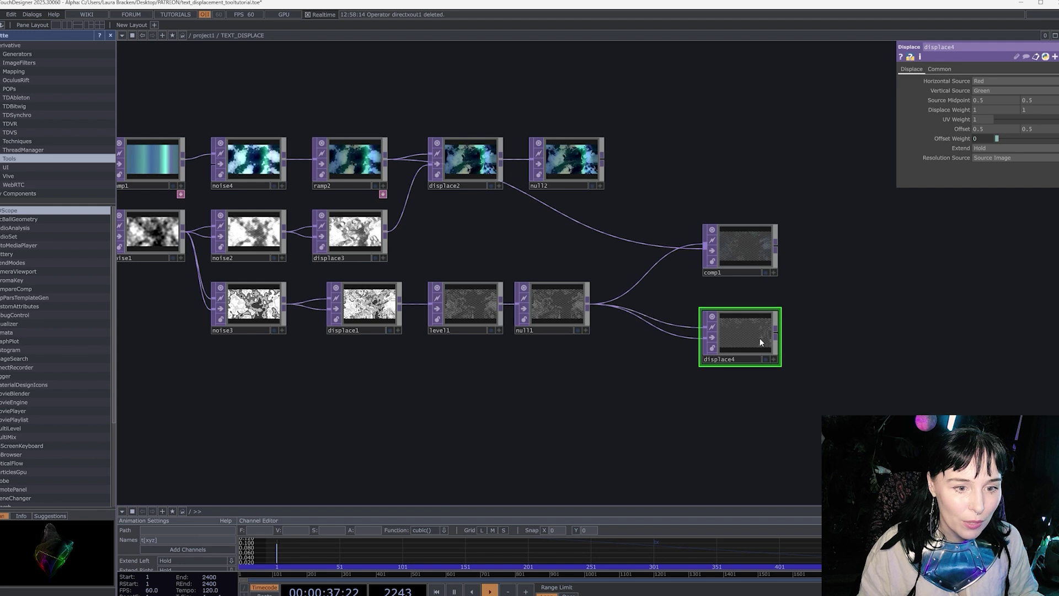
Step: Set both Displace Weight values of displace4 to 0.01 and check the distorted output
left_click_drag(859, 331, 806, 290)
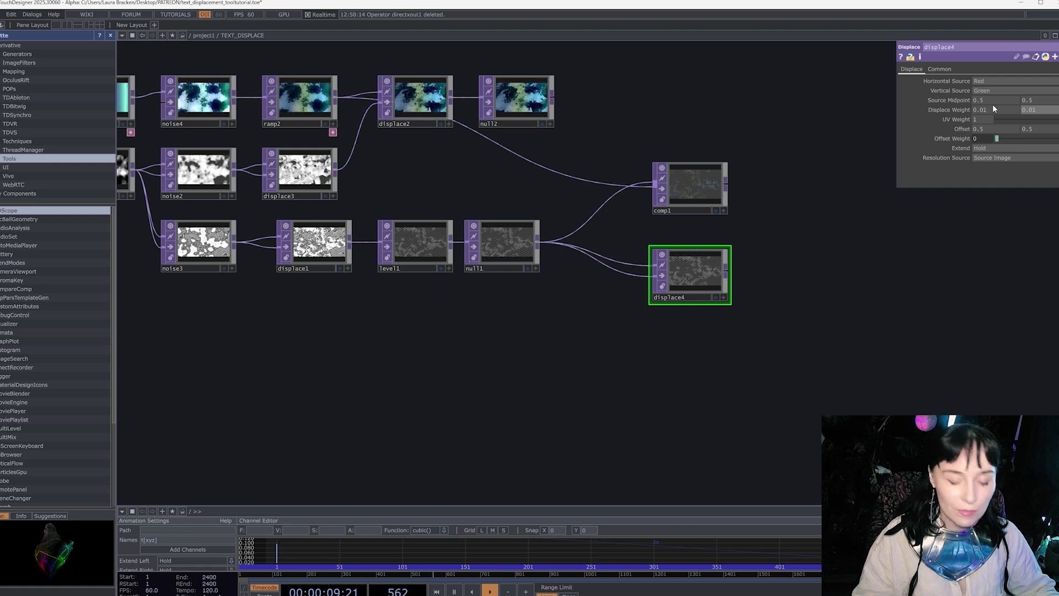
scroll(717, 286, "up", 10)
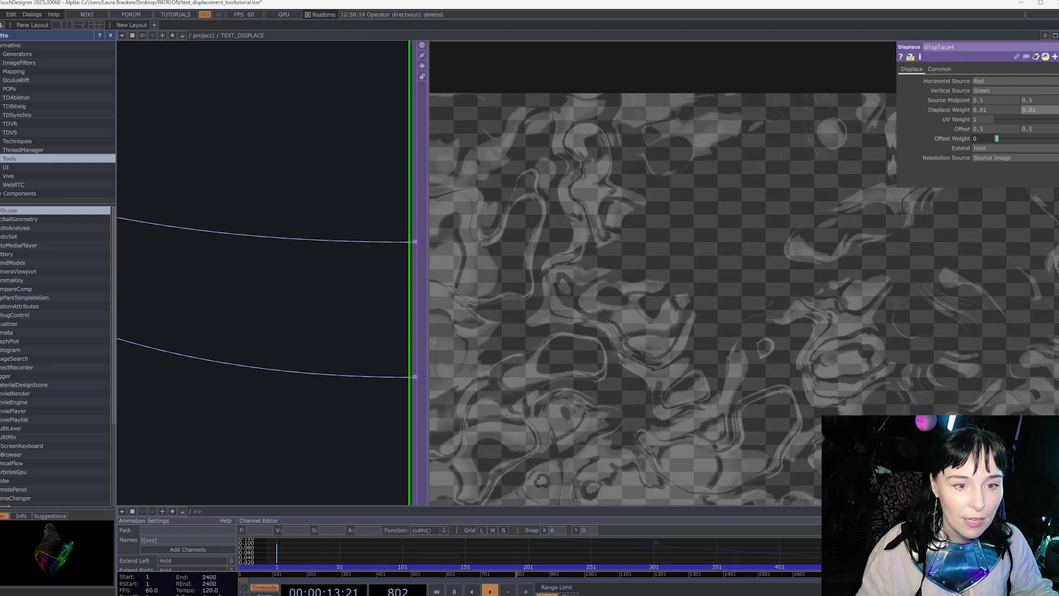
scroll(733, 449, "down", 8)
scroll(739, 350, "up", 4)
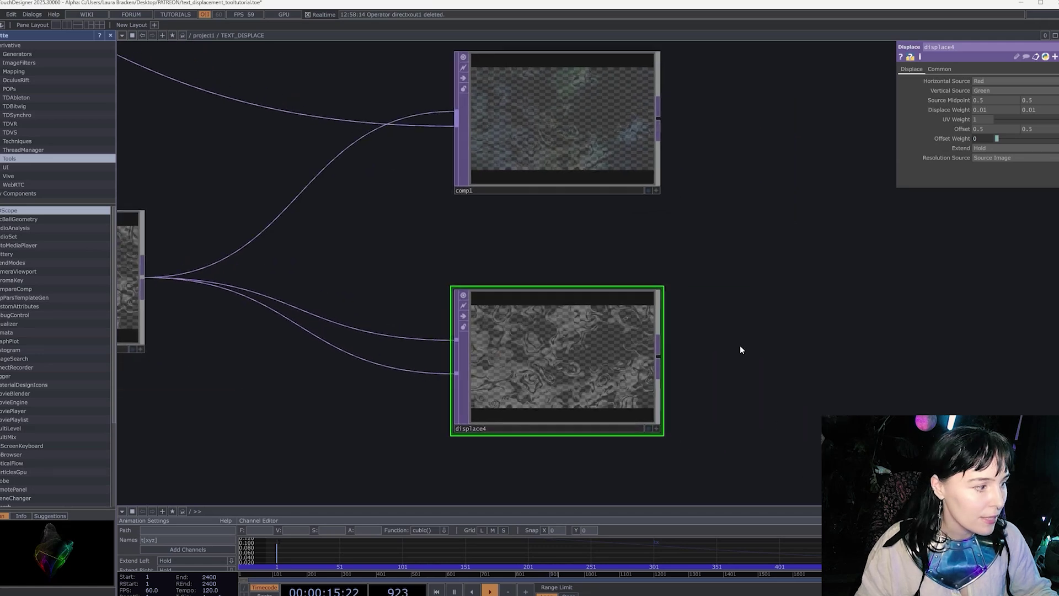
Step: Add a Level TOP connected to the output of displace4
left_click_drag(610, 342, 655, 345)
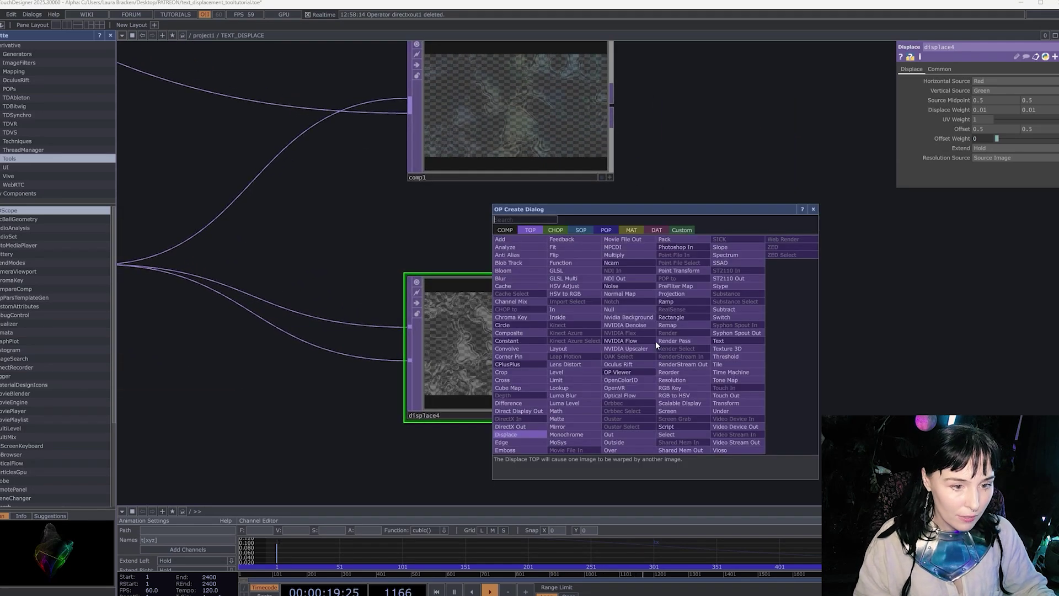
type("lev")
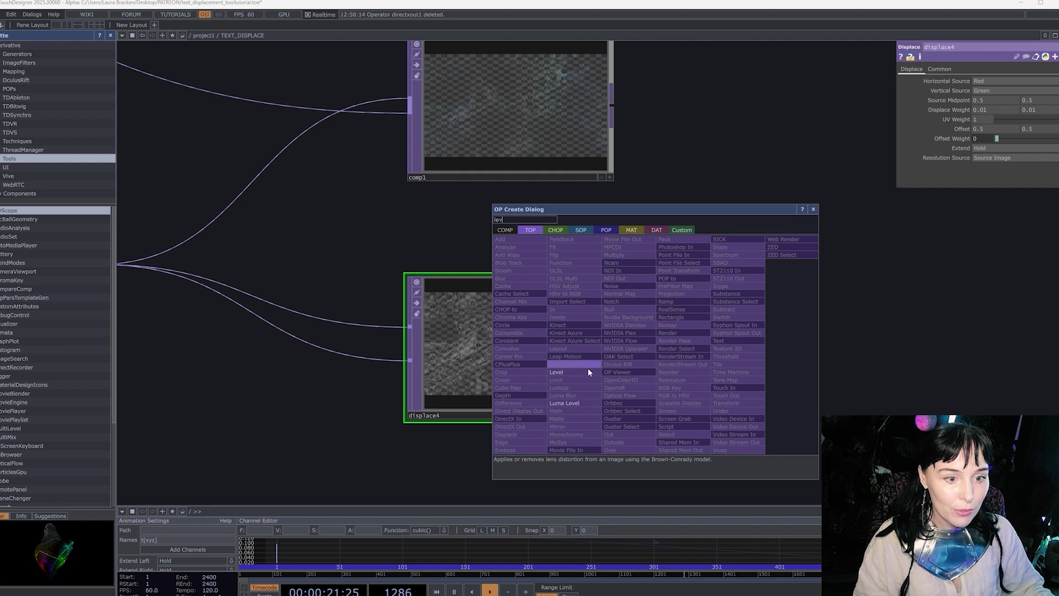
left_click(588, 372)
left_click(929, 348)
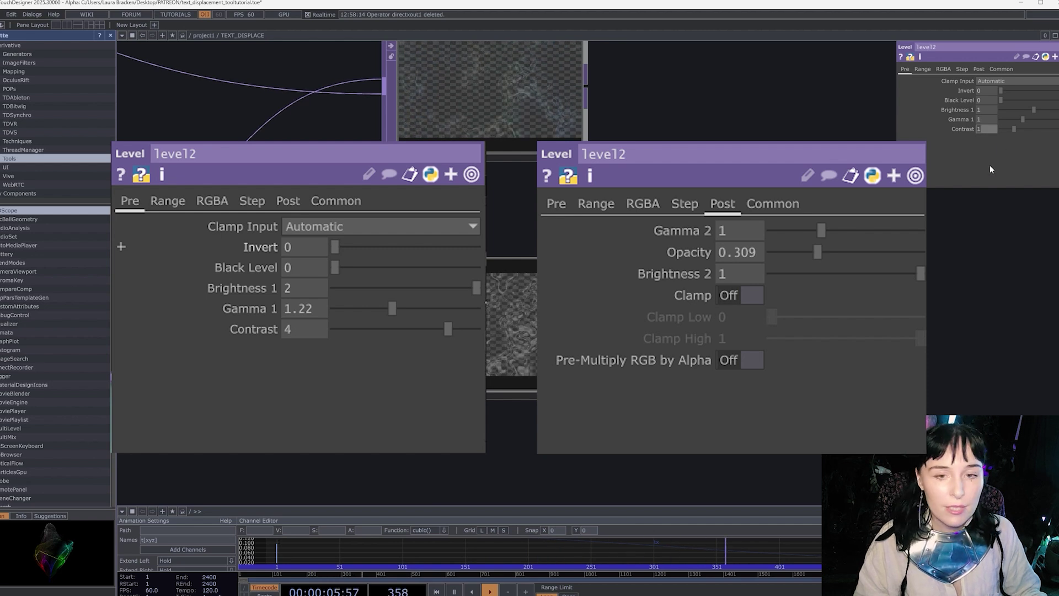
Step: Set level2's Contrast to 4, Gamma 1 to 1.14 and Brightness 1 to 2
type("4")
key("Return")
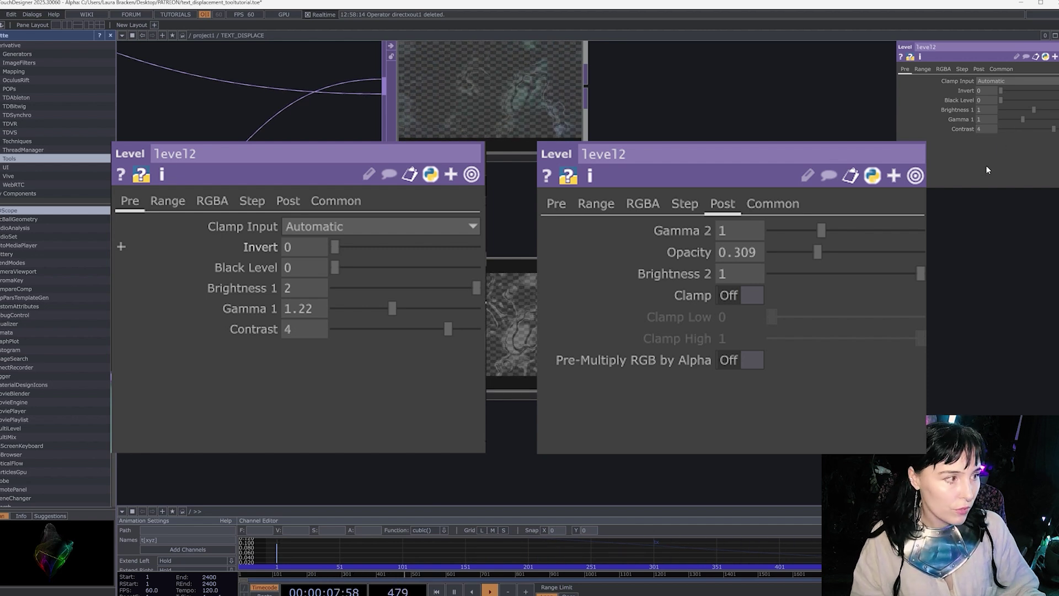
left_click(984, 120)
type("1.14")
key("Return")
left_click(984, 110)
type("2")
key("Return")
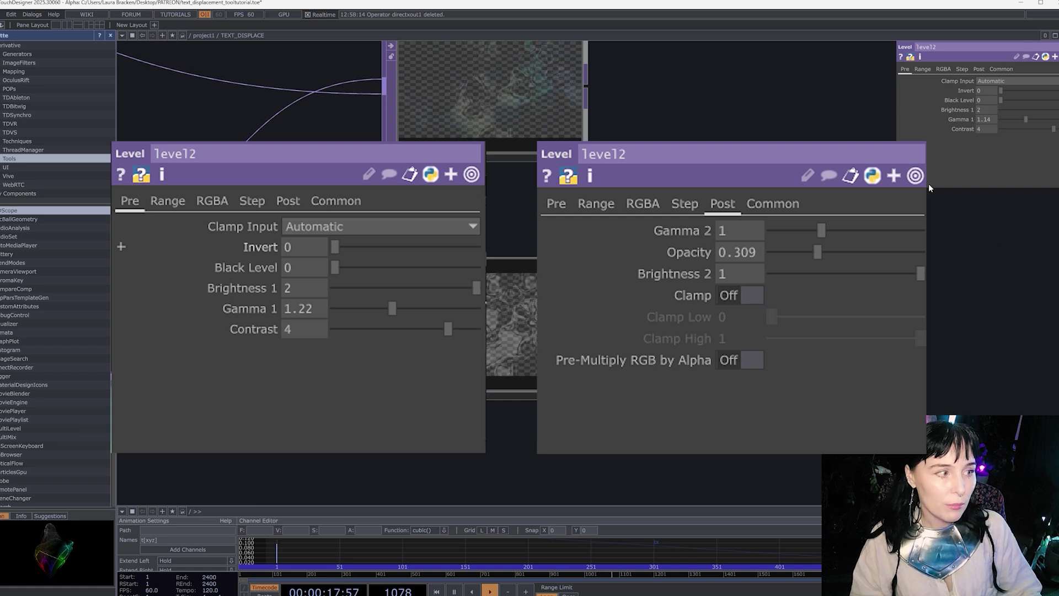
Step: Review the level2 output up close and raise its Gamma 1 to 1.22
scroll(929, 183, "up", 5)
scroll(928, 183, "up", 2)
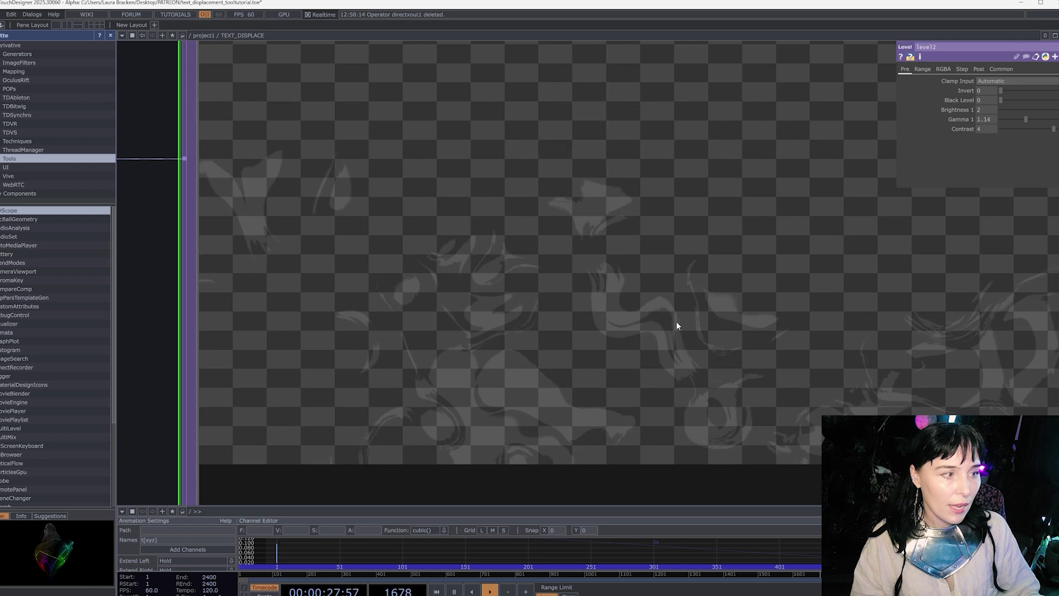
scroll(677, 321, "down", 3)
scroll(675, 322, "down", 3)
scroll(676, 323, "up", 3)
scroll(690, 320, "down", 4)
scroll(702, 319, "up", 3)
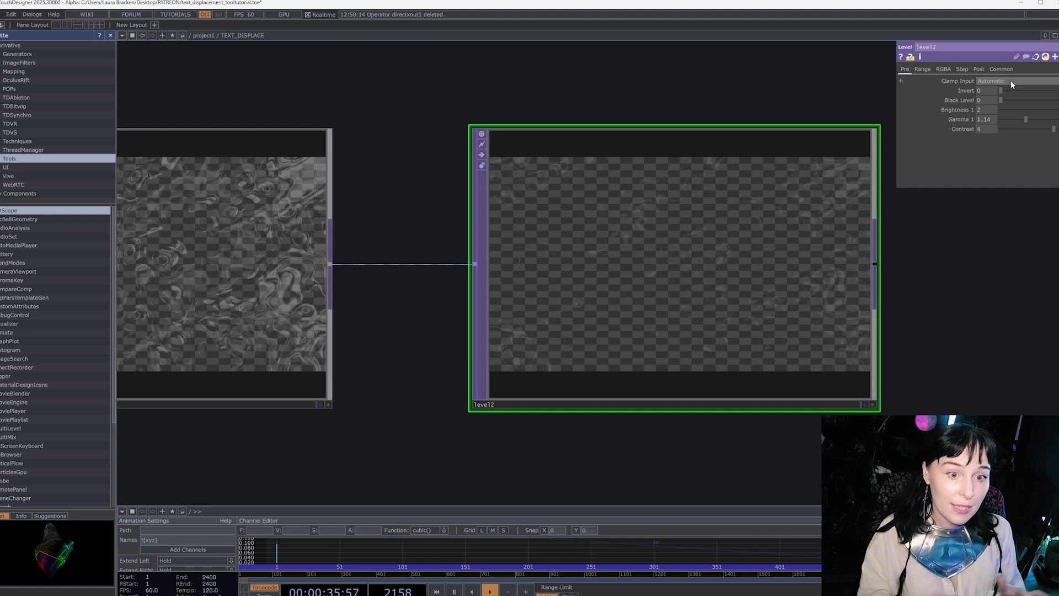
mouse_move(1025, 119)
left_mouse_down()
mouse_move(1038, 121)
mouse_move(1028, 122)
left_mouse_up()
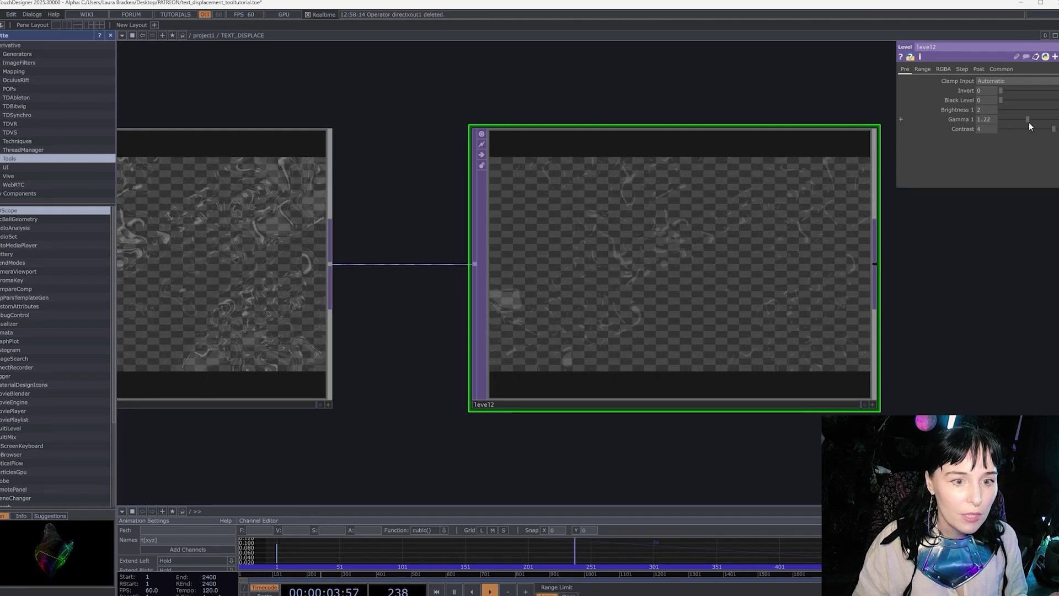
Step: Examine the comp1 output up close and how the null2, comp1 and level2 branches sit in the network
scroll(735, 333, "down", 6)
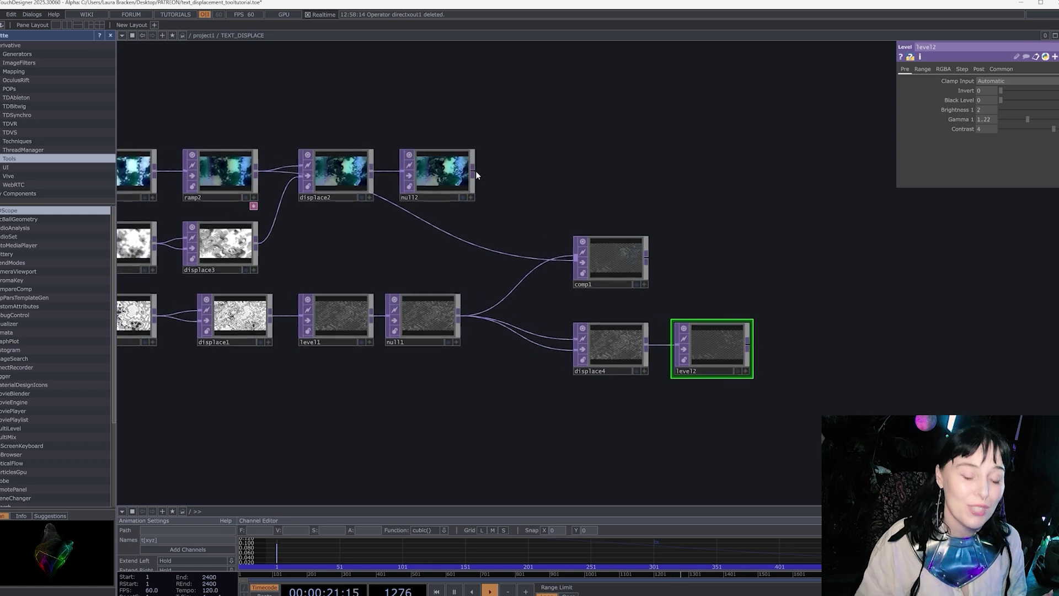
scroll(475, 171, "up", 5)
scroll(699, 331, "down", 2)
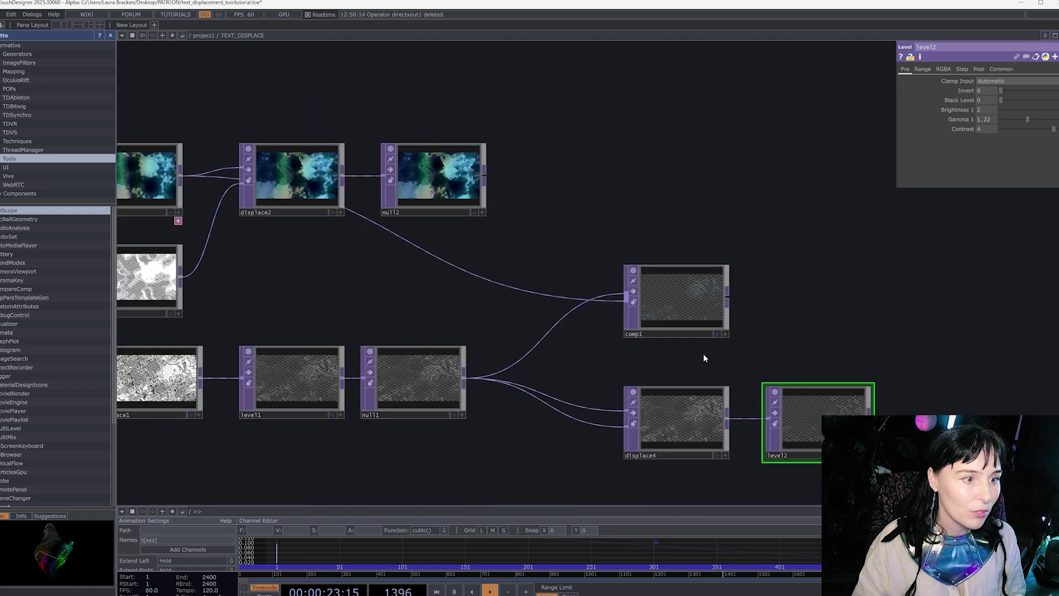
scroll(704, 420, "up", 4)
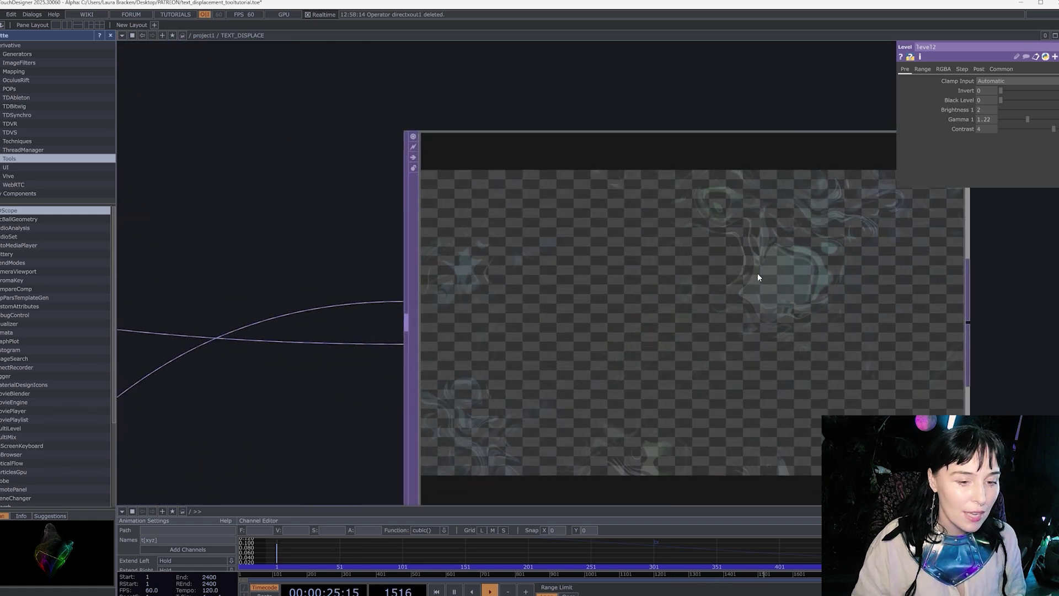
scroll(876, 320, "up", 2)
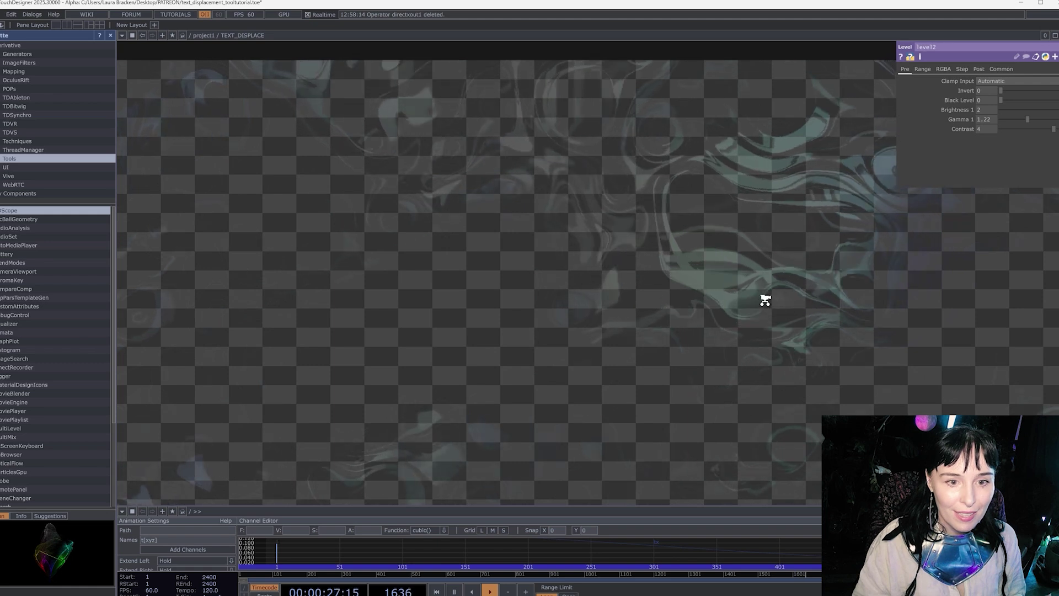
scroll(765, 299, "down", 4)
scroll(765, 299, "down", 3)
left_click_drag(913, 392, 749, 269)
scroll(838, 380, "up", 2)
scroll(686, 161, "down", 5)
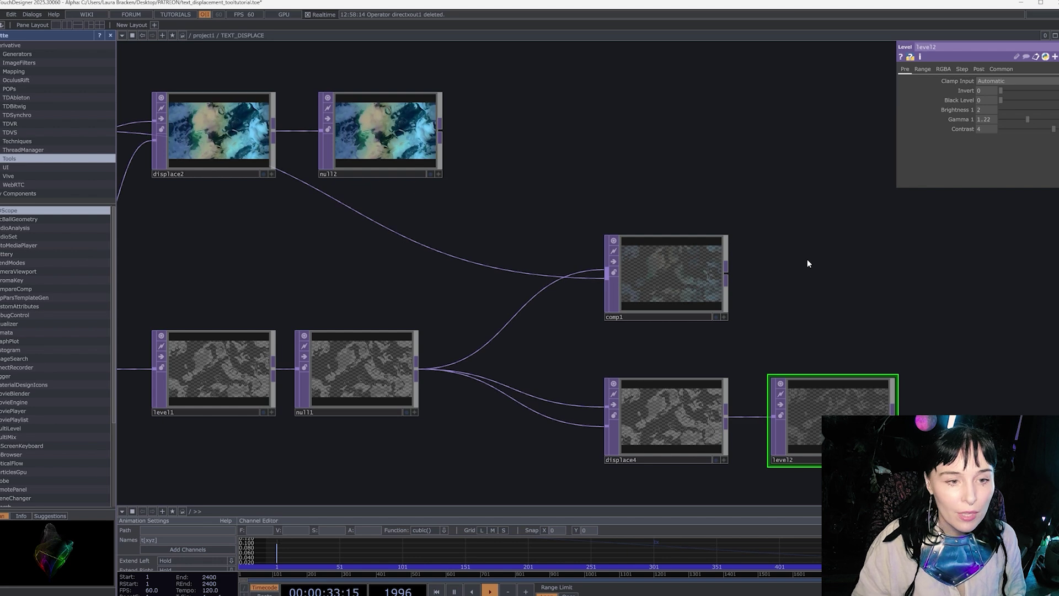
left_click_drag(491, 184, 544, 186)
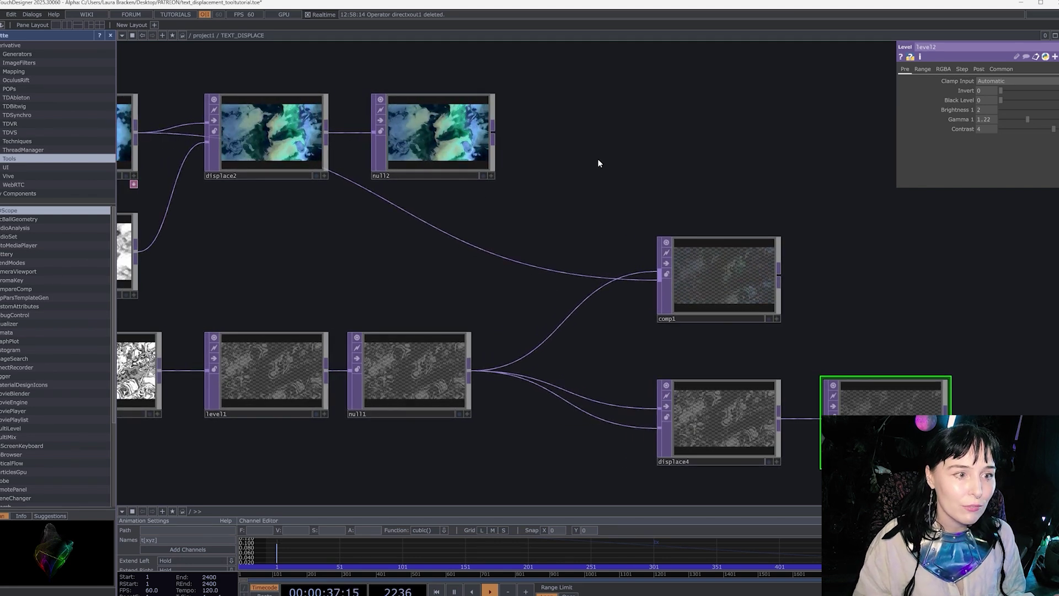
scroll(609, 163, "down", 3)
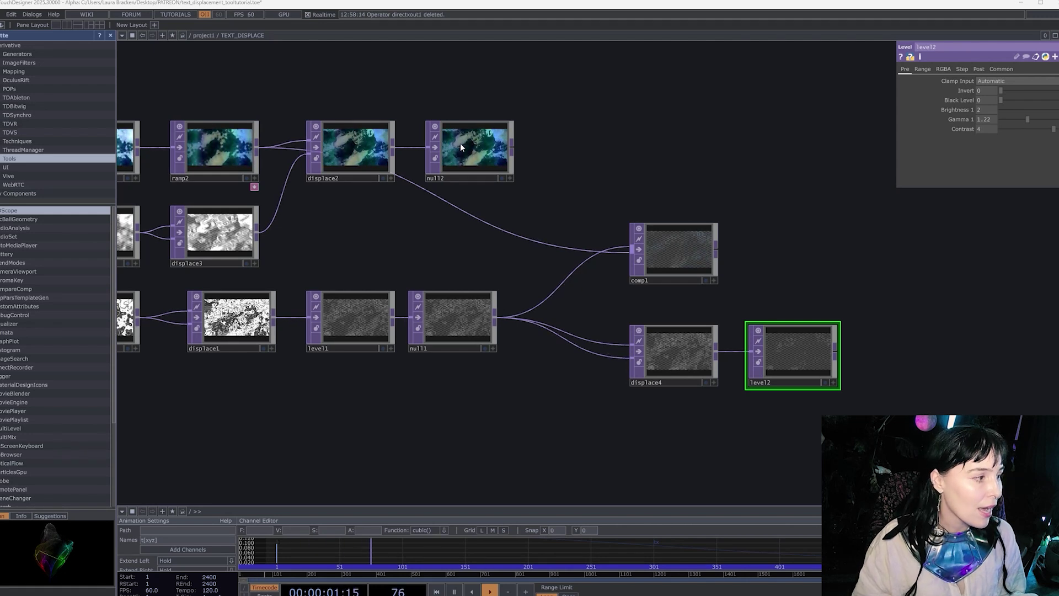
Step: Add an Over TOP after null2, fed by null2's output
left_click(514, 146)
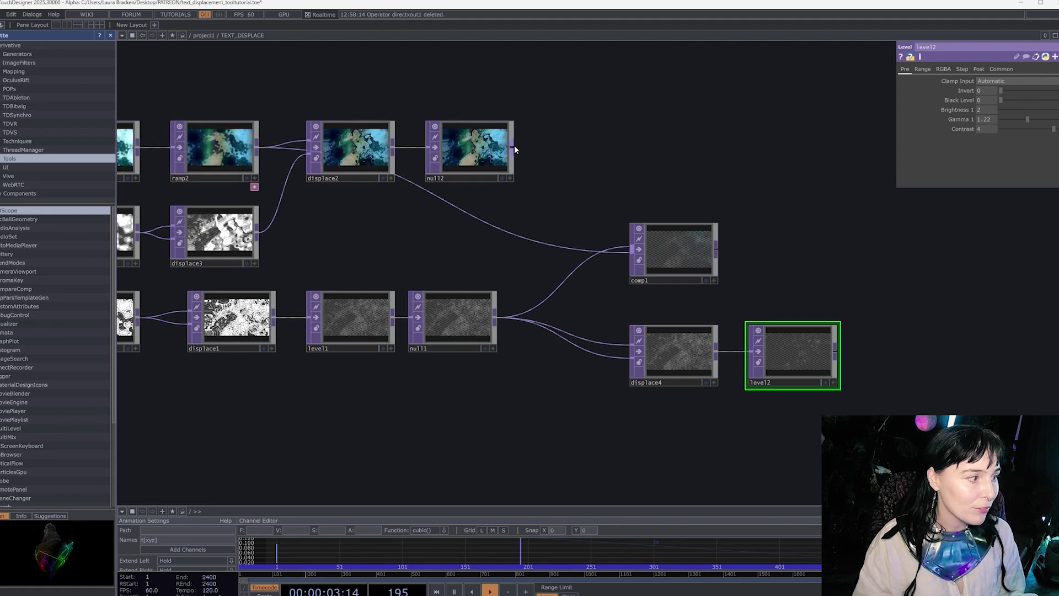
left_click(568, 150)
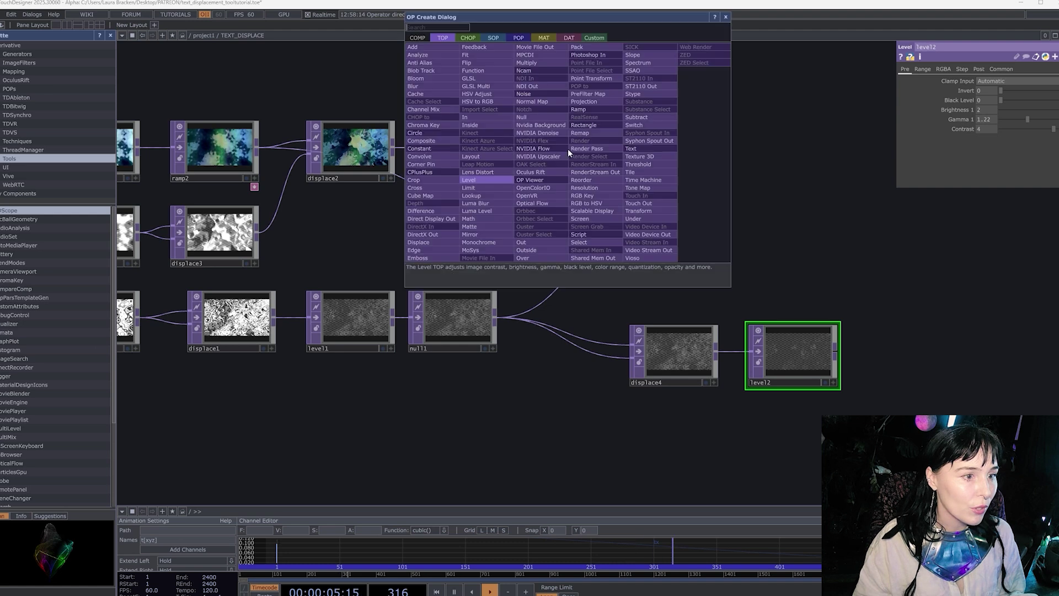
left_click(548, 259)
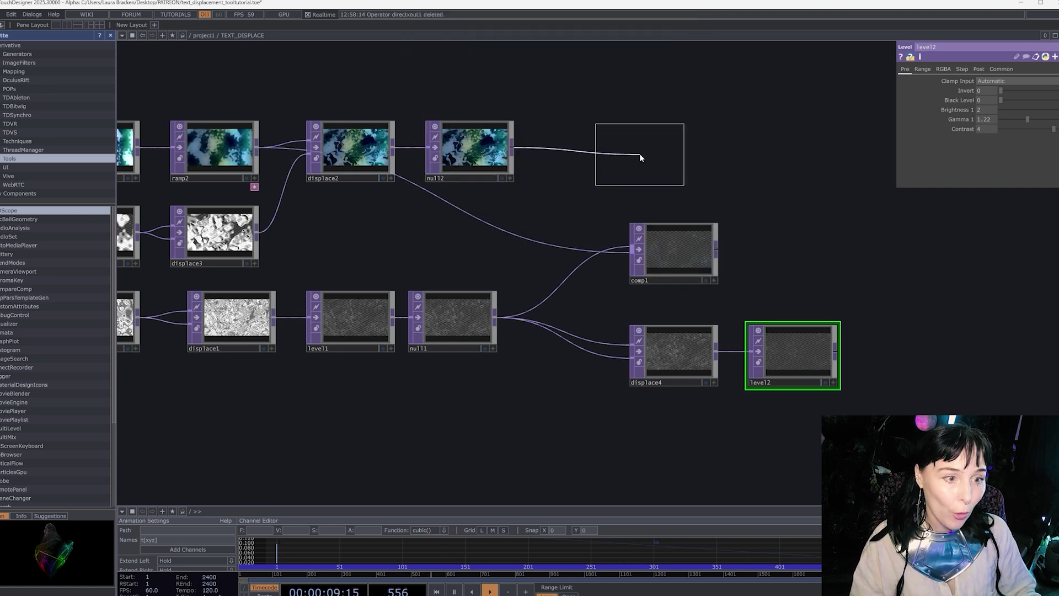
left_click(640, 154)
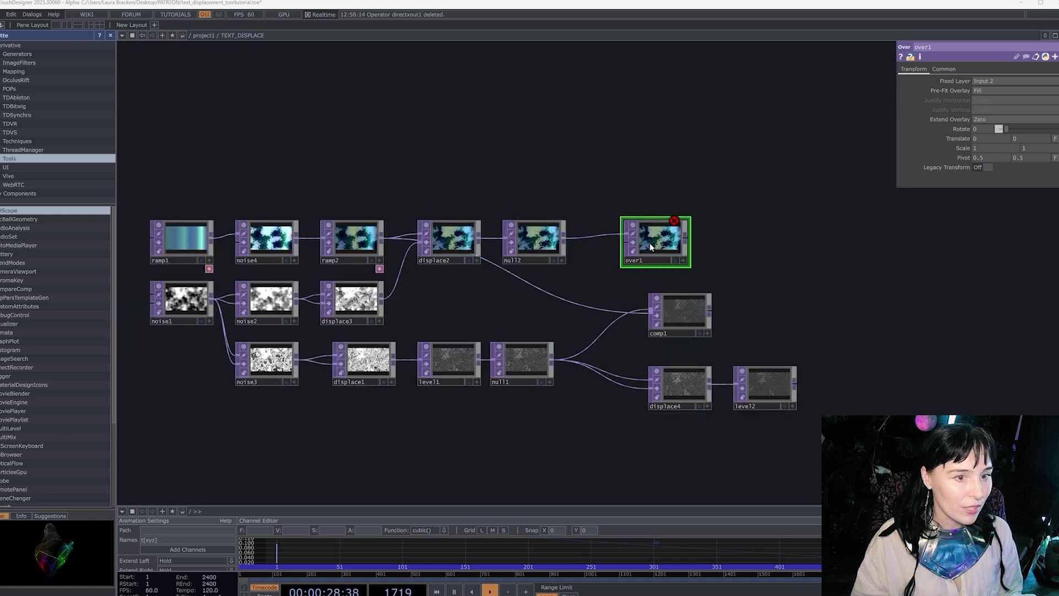
Step: Move comp1 further out of the way and connect level2 to the second input of over1
left_click_drag(681, 311, 840, 312)
left_click_drag(768, 382, 626, 243)
scroll(662, 245, "up", 10)
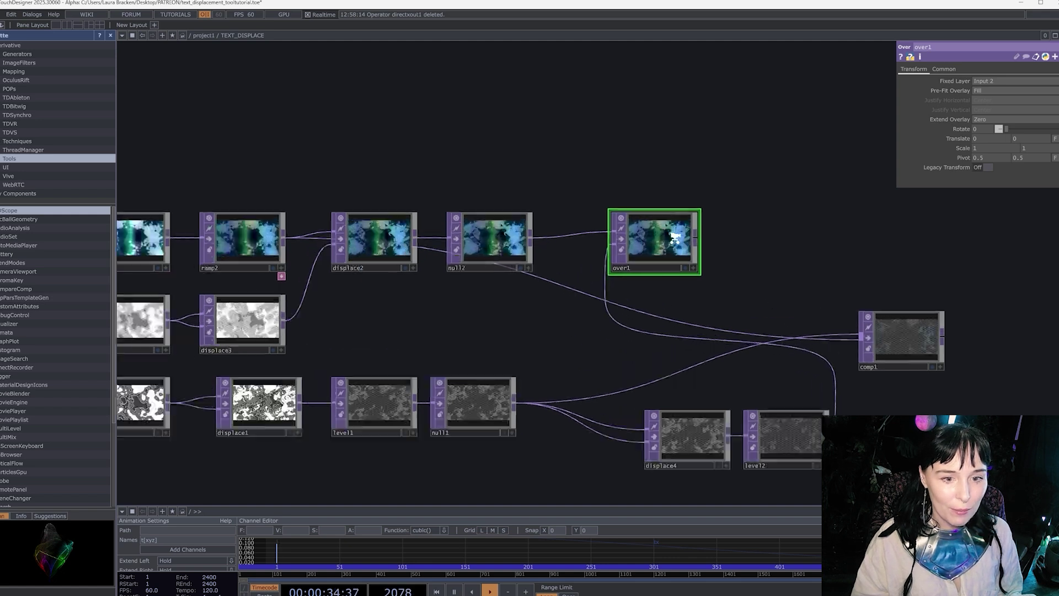
scroll(669, 243, "down", 8)
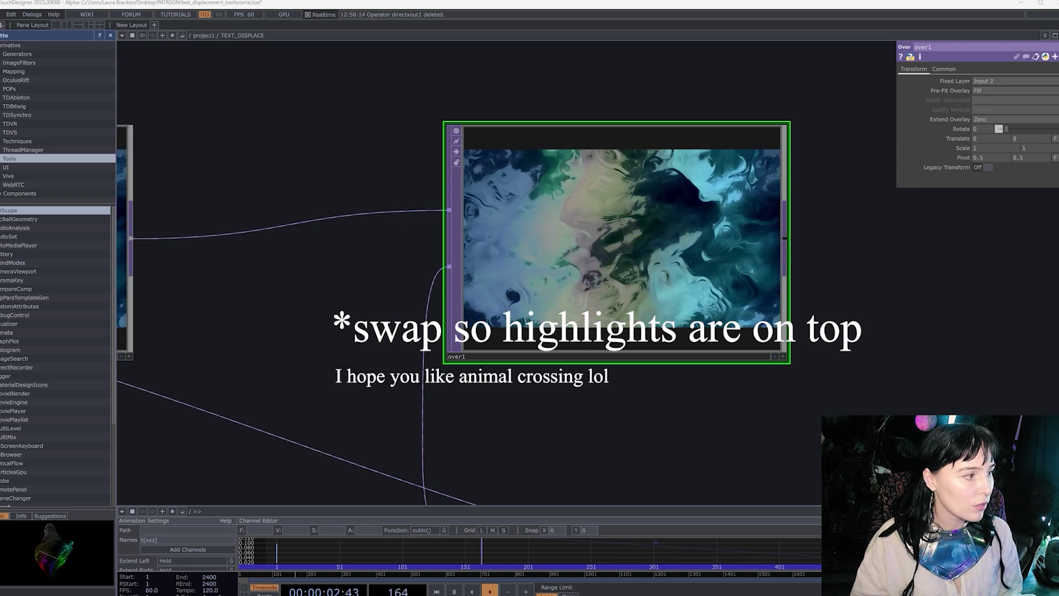
Step: Swap over1's inputs so level2 feeds the first and null2 the second, and examine the over1 output up close
scroll(504, 362, "down", 5)
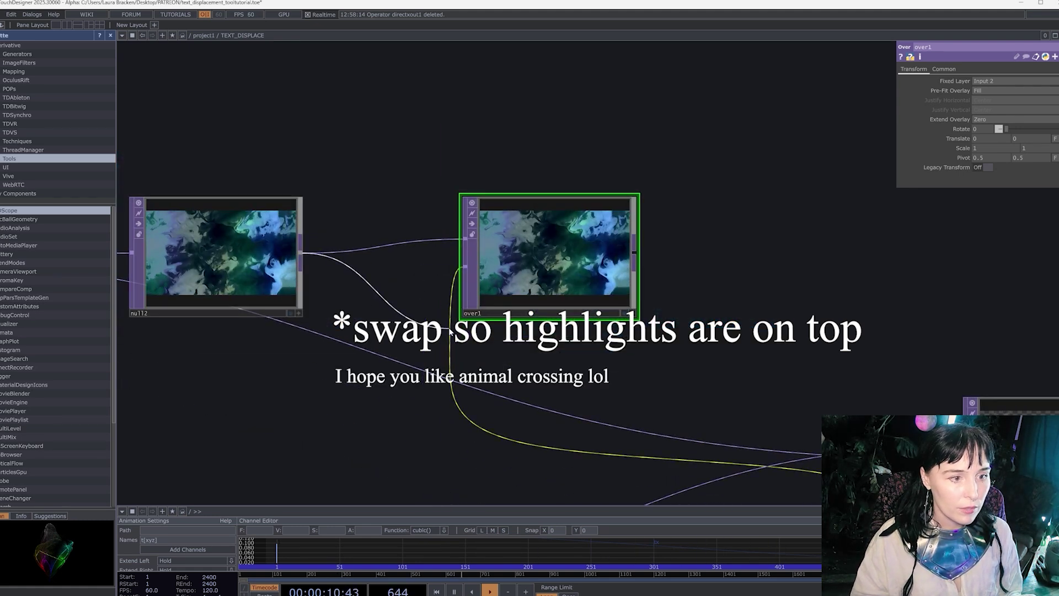
scroll(662, 264, "down", 4)
scroll(604, 251, "up", 10)
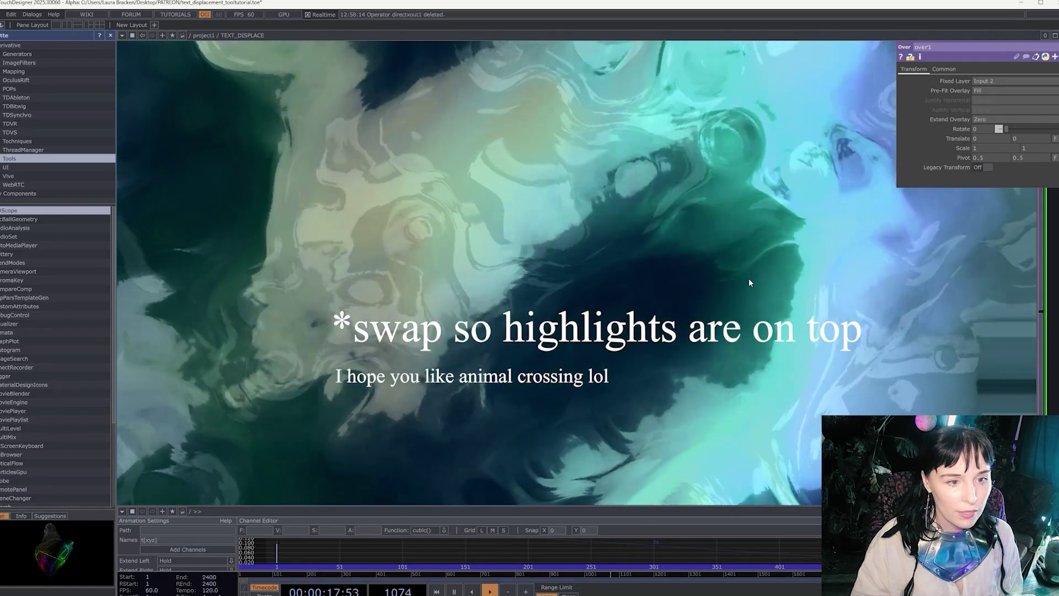
scroll(880, 301, "down", 1)
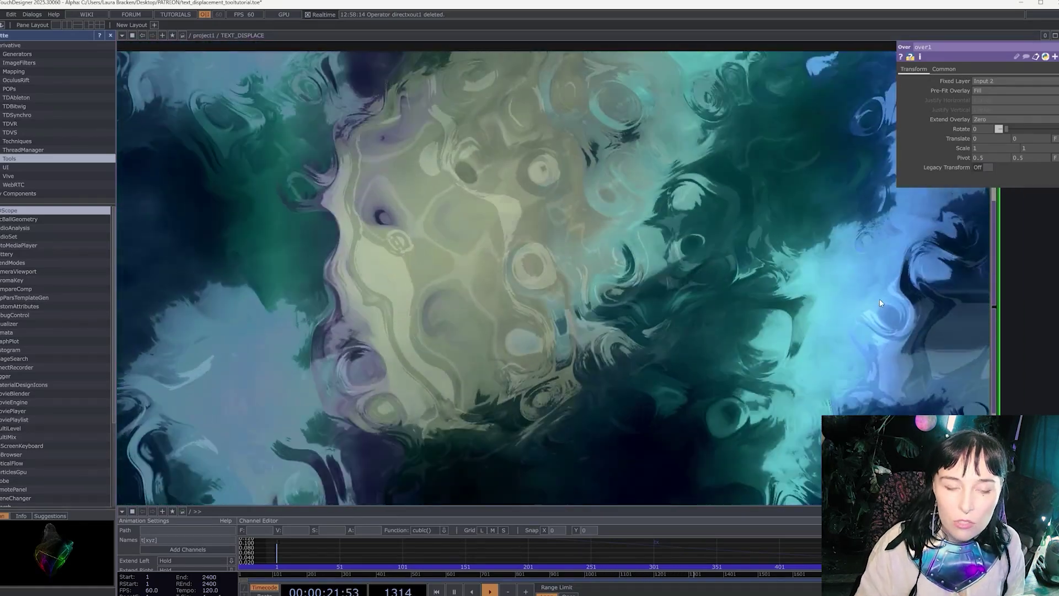
scroll(880, 299, "down", 10)
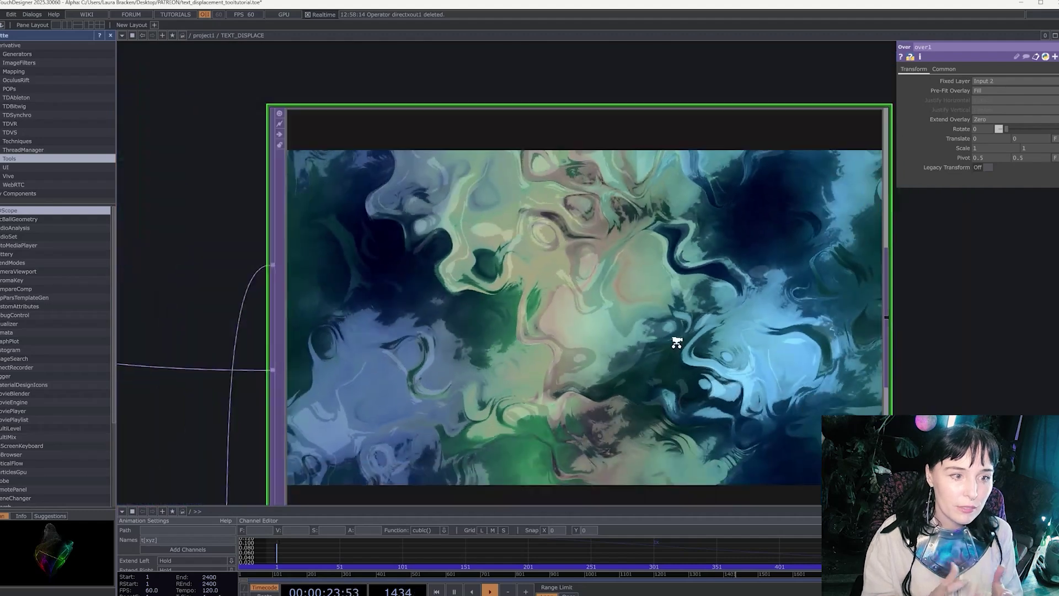
scroll(727, 273, "down", 5)
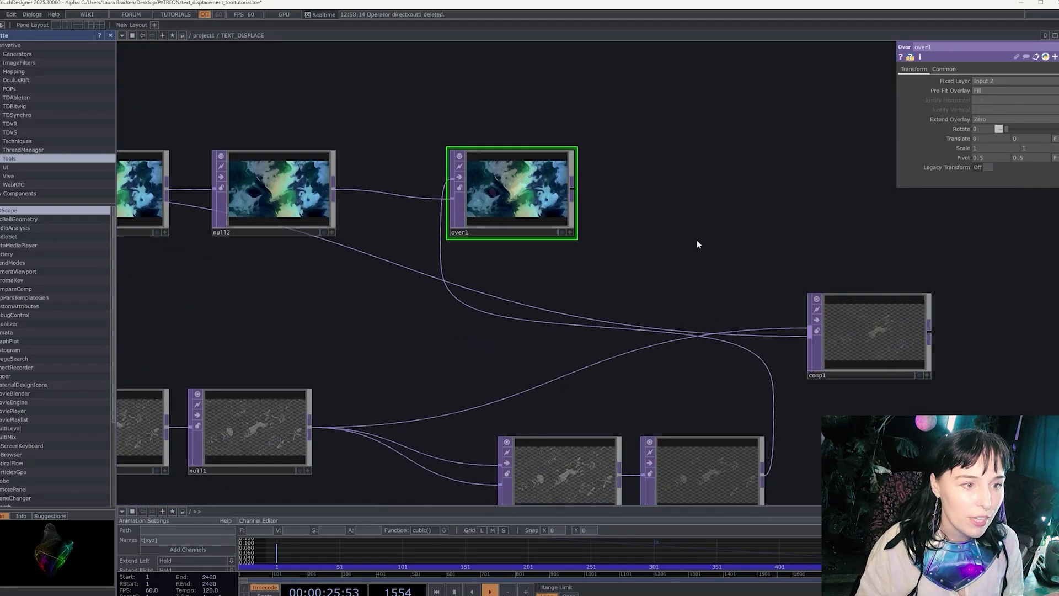
Step: Add a second Over TOP after over1, fed by over1's output
left_click_drag(865, 314, 896, 306)
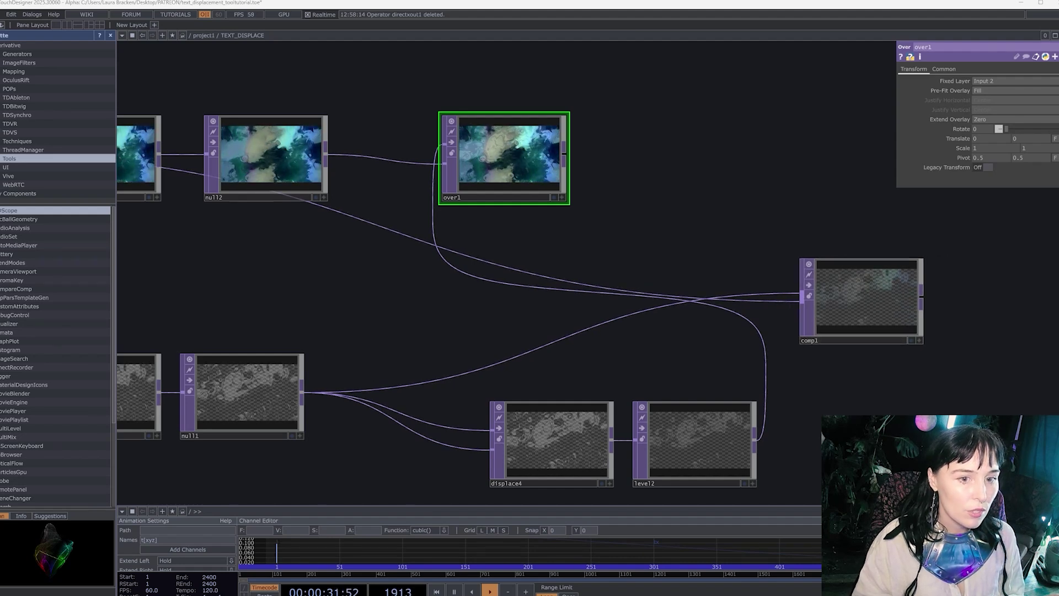
left_click_drag(703, 158, 611, 159)
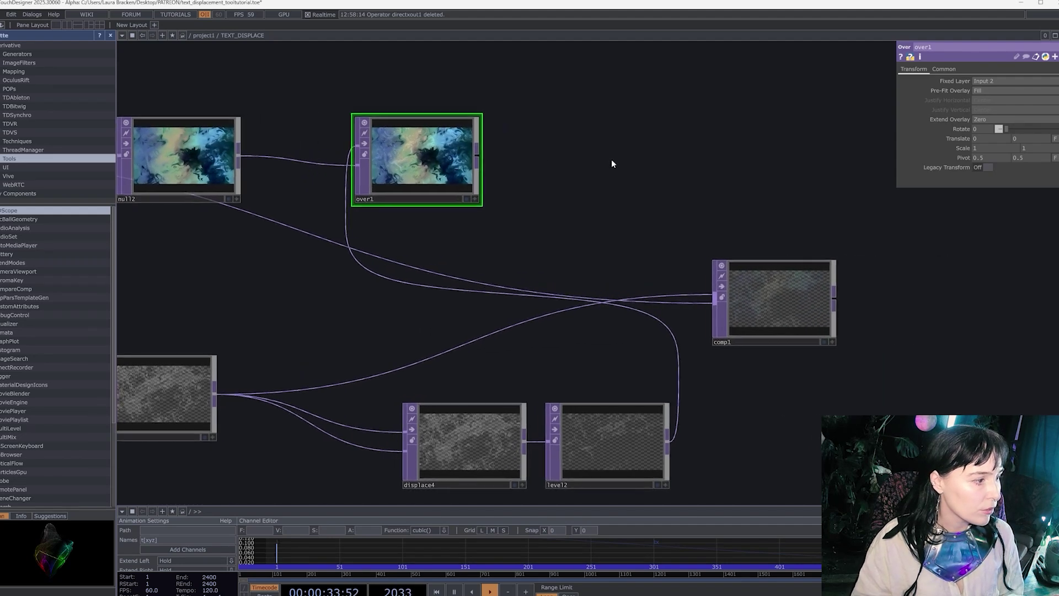
left_click(571, 193)
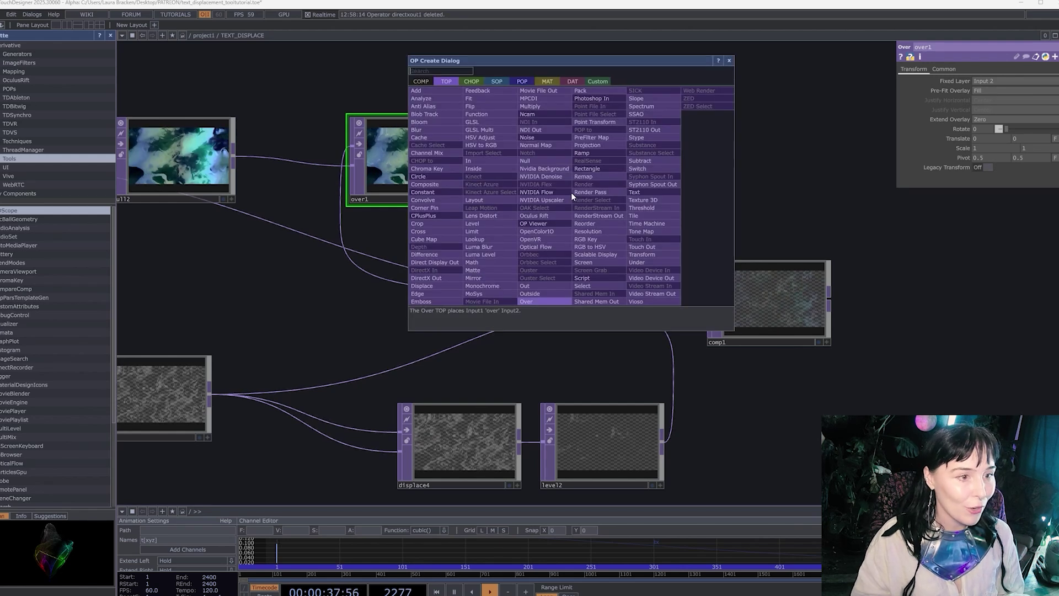
key("Escape")
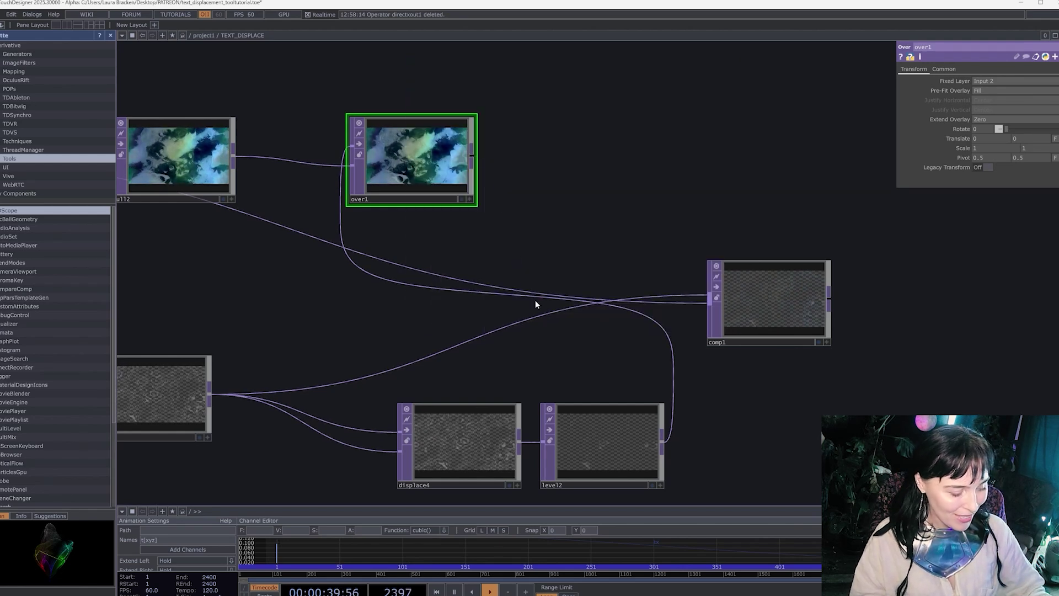
left_click(673, 181)
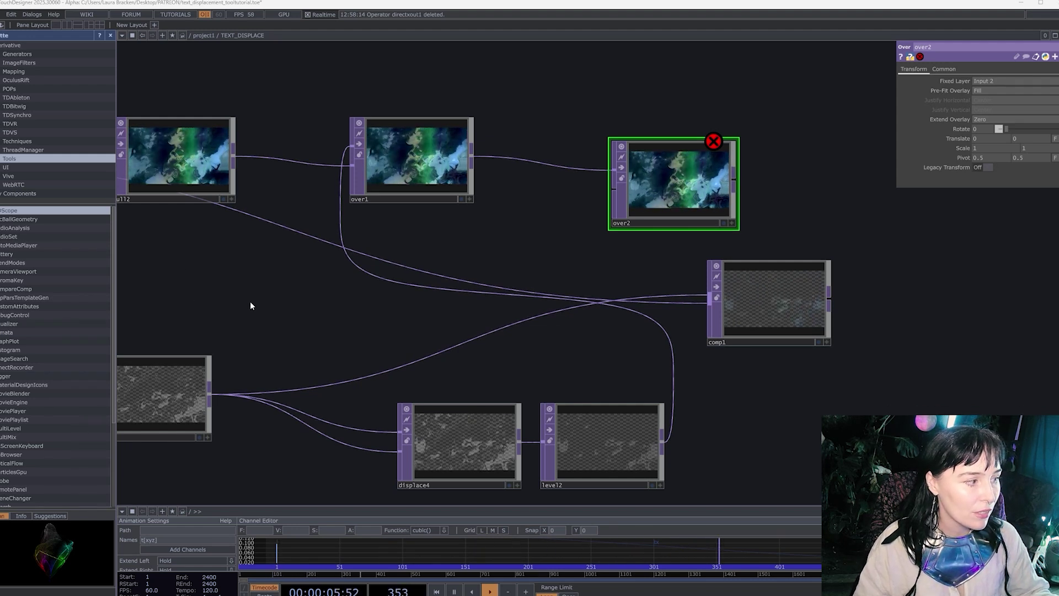
Step: Move comp1 back beside null1 and connect its output to the second input of over2
left_click_drag(250, 306, 347, 258)
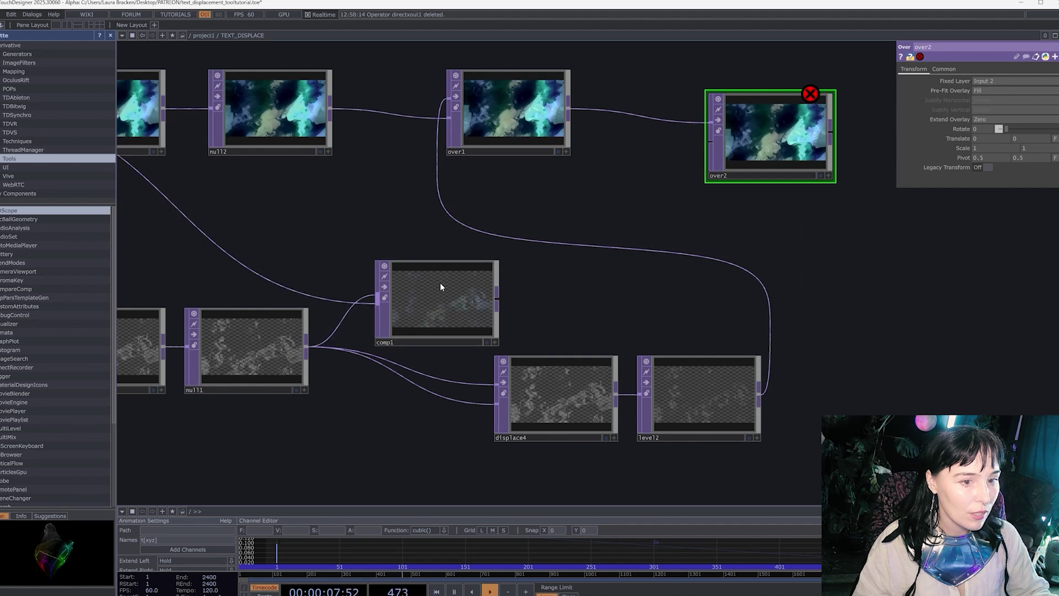
scroll(464, 301, "up", 5)
scroll(466, 366, "down", 2)
scroll(714, 343, "down", 3)
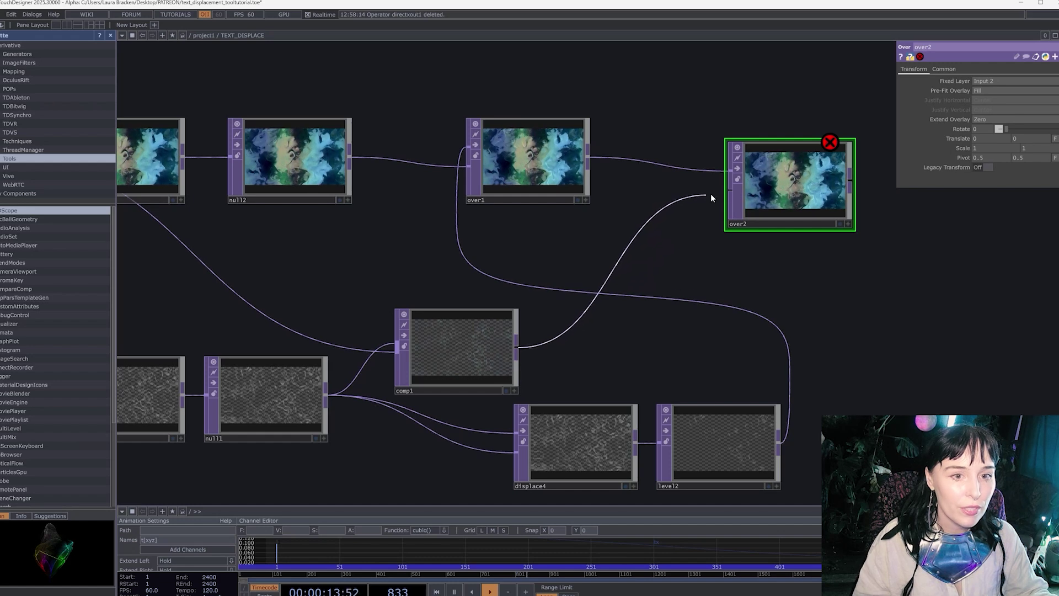
left_click(731, 190)
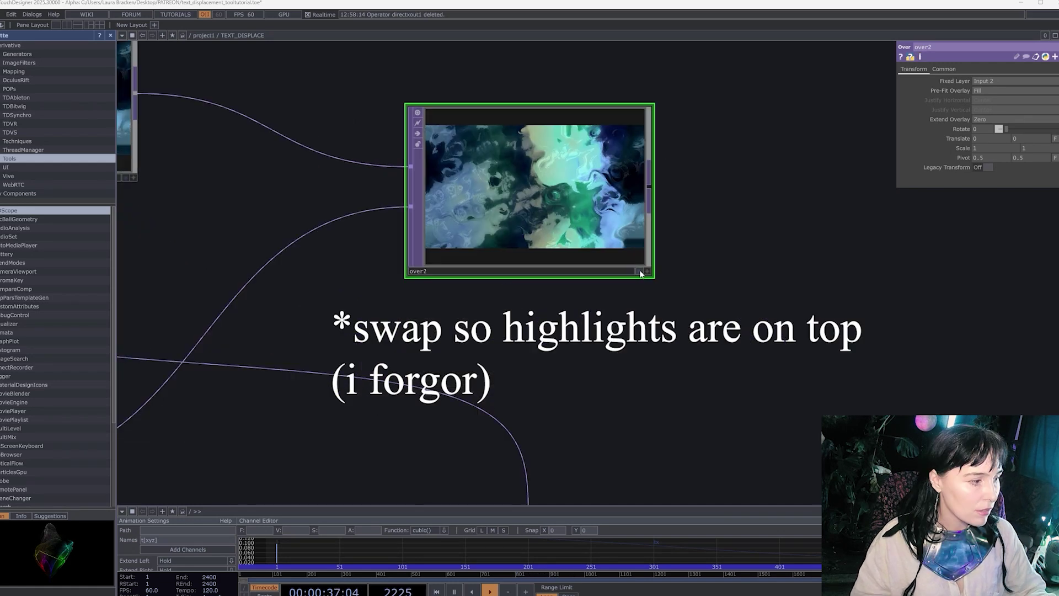
Step: Show over2's output as the network background and review the whole operator chain against it
left_click(613, 243)
scroll(759, 307, "down", 4)
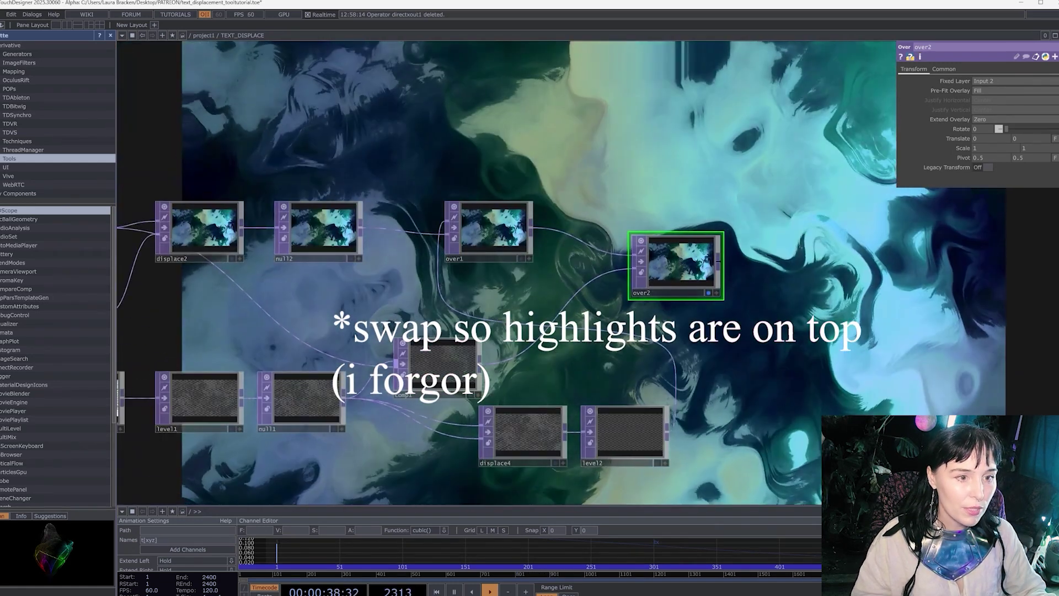
scroll(607, 298, "down", 3)
scroll(452, 331, "up", 5)
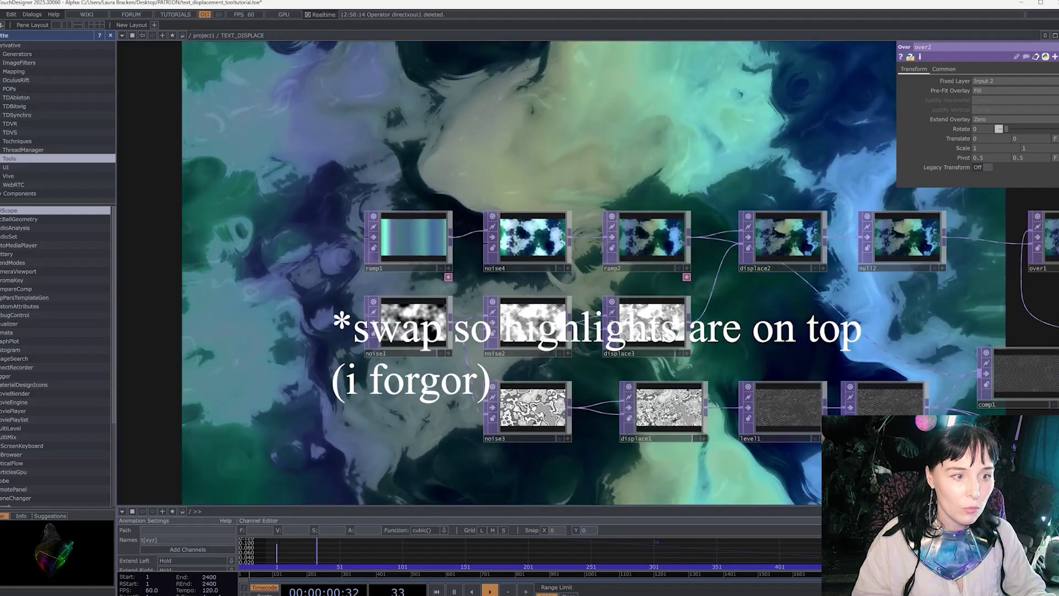
scroll(462, 264, "up", 3)
scroll(461, 264, "down", 3)
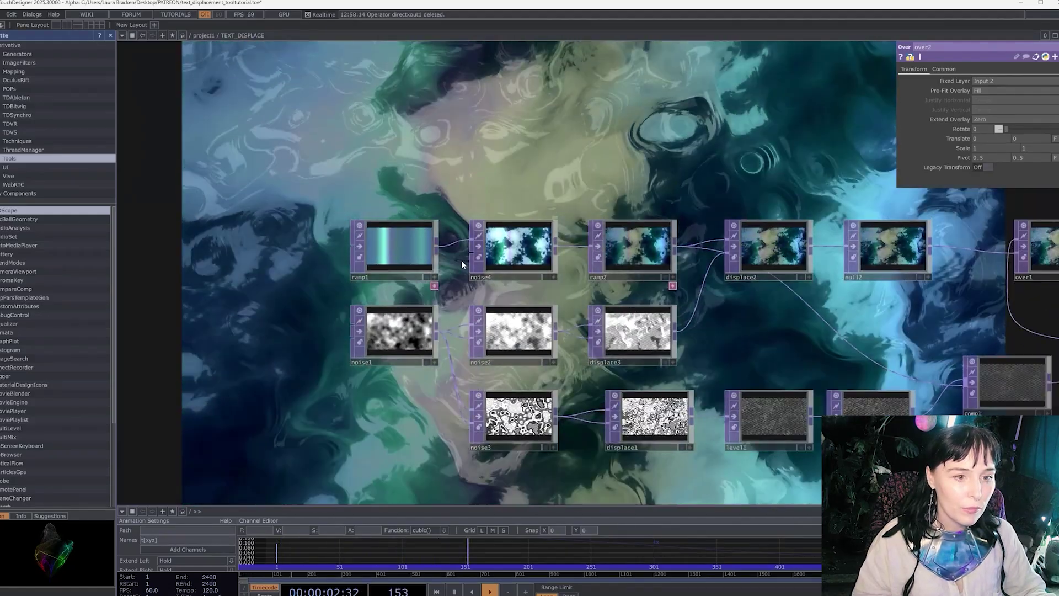
Step: Open noise1's noise settings and try raising level2's Gamma 1 to 1.8
left_click(393, 346)
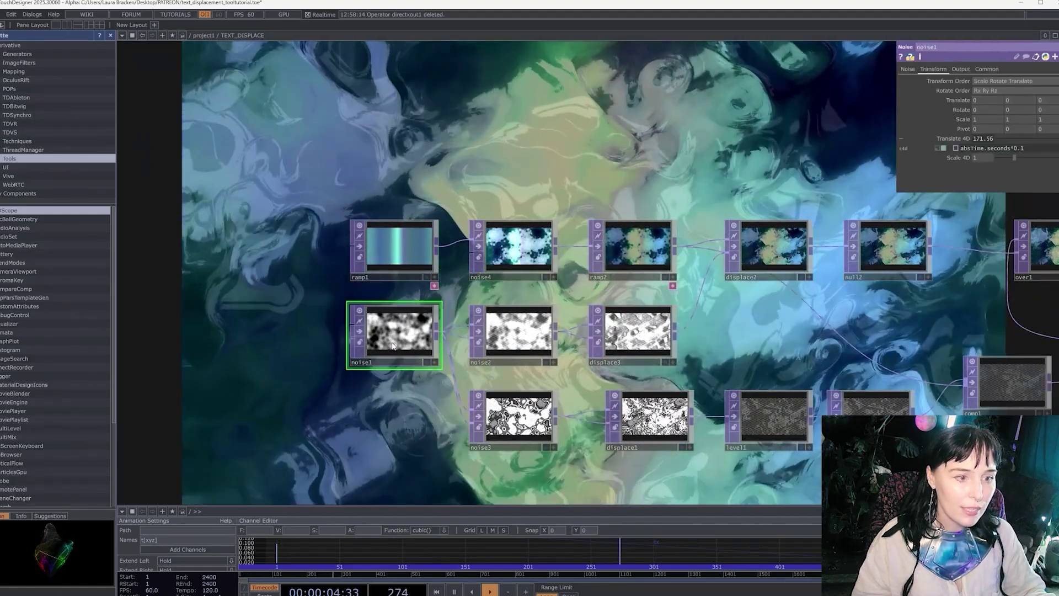
left_click(909, 69)
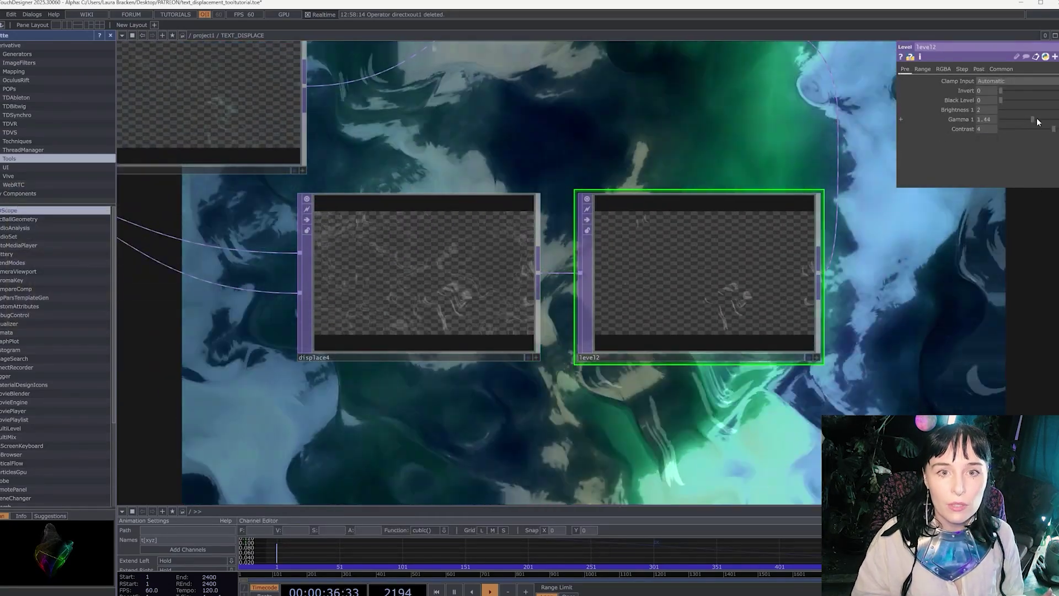
left_click_drag(1027, 119, 1041, 120)
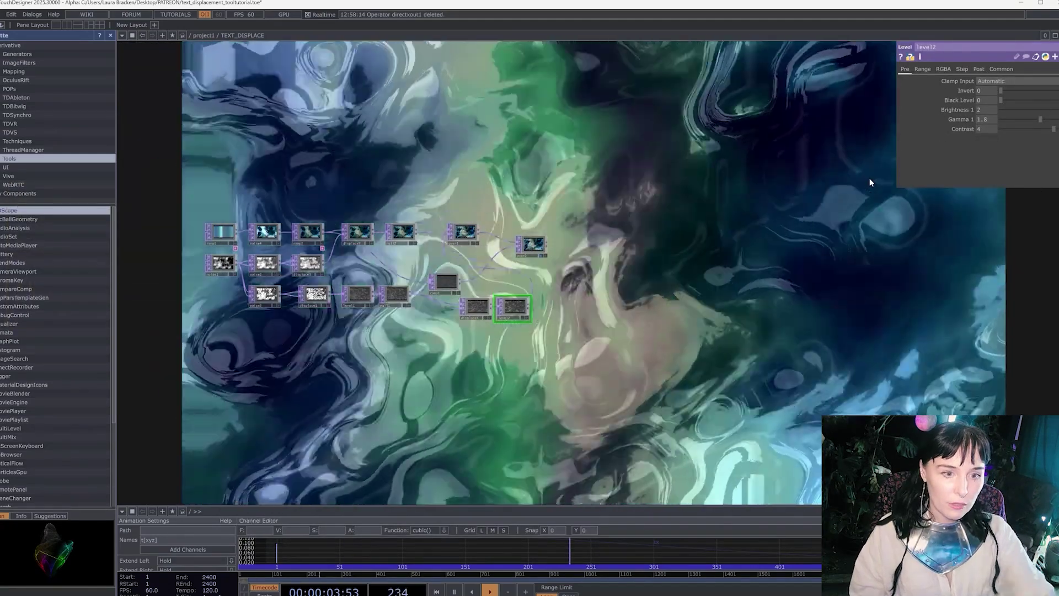
left_click_drag(511, 309, 759, 319)
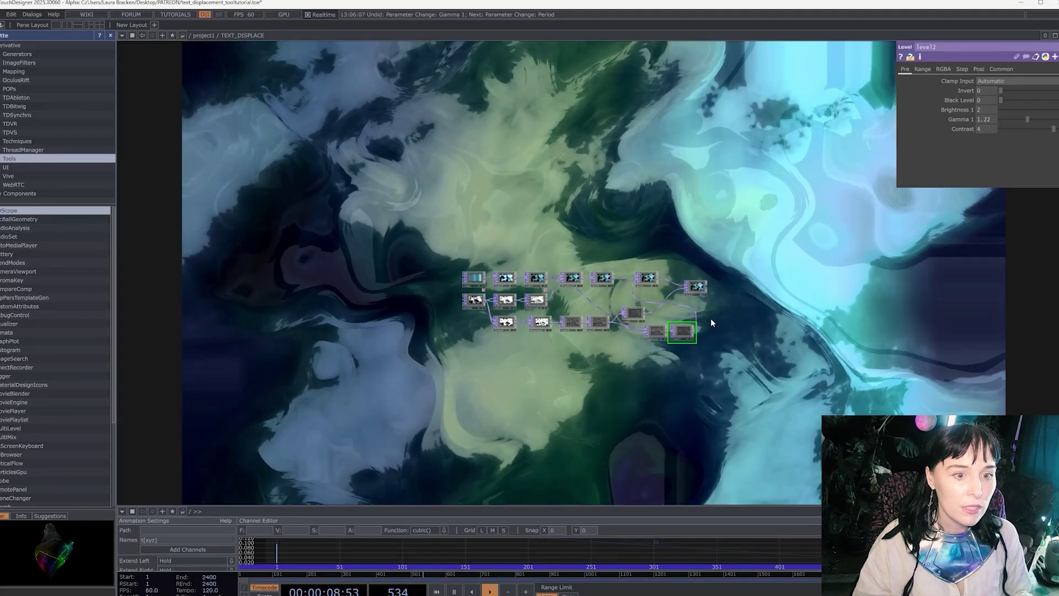
Step: Add a Null TOP after over2, fed by over2's output
scroll(741, 347, "up", 4)
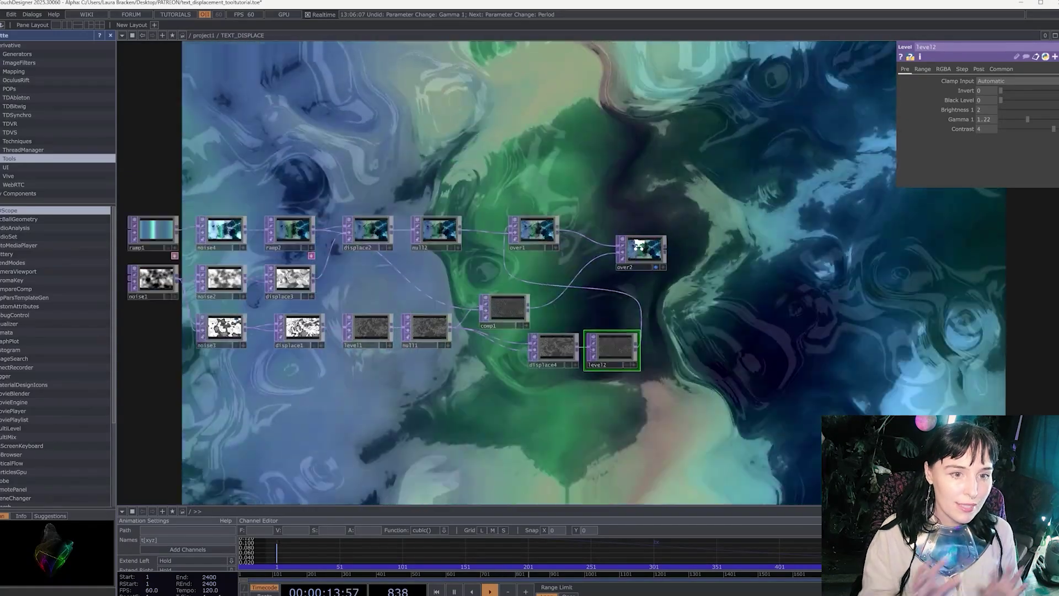
scroll(645, 248, "up", 3)
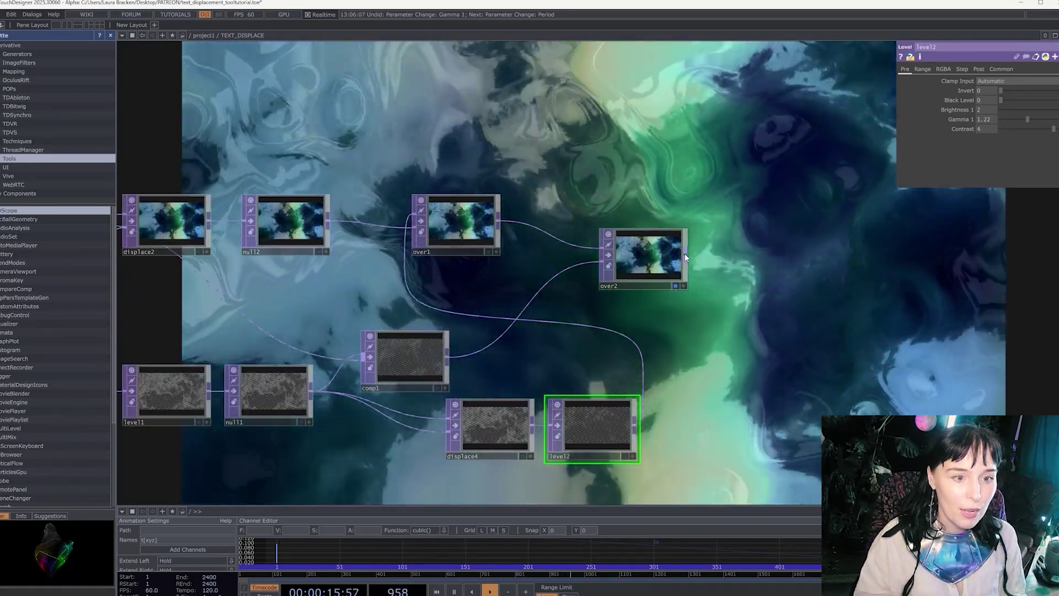
left_click(685, 256)
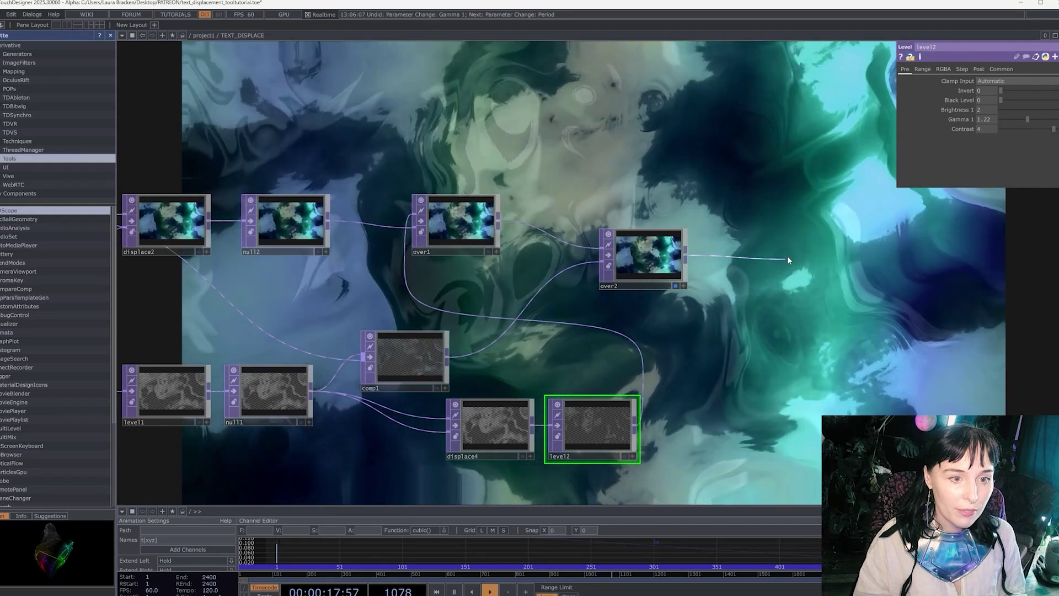
left_click(787, 258)
type("nul")
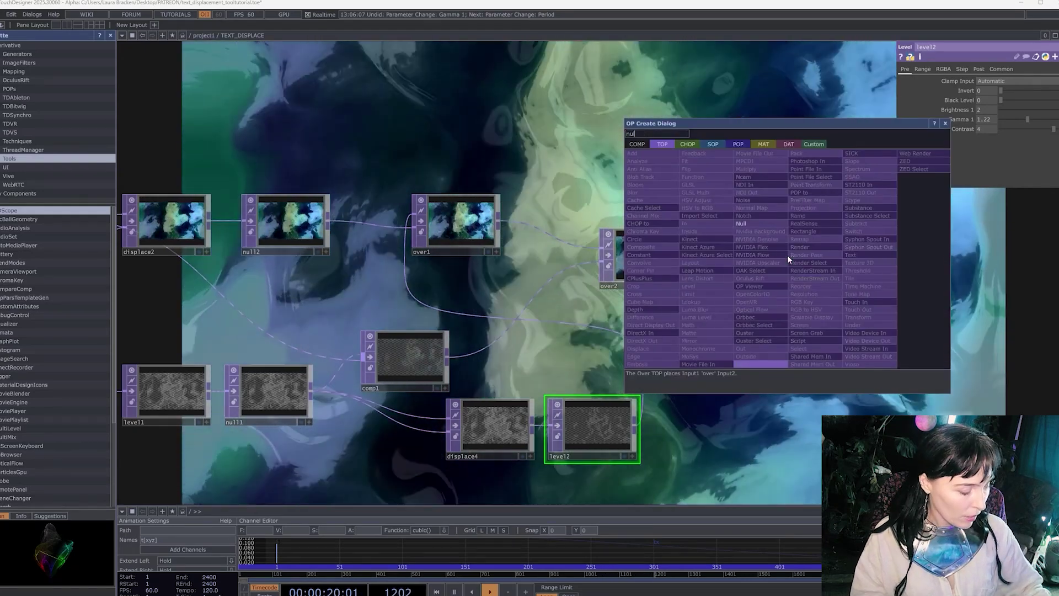
key("Return")
left_click(800, 259)
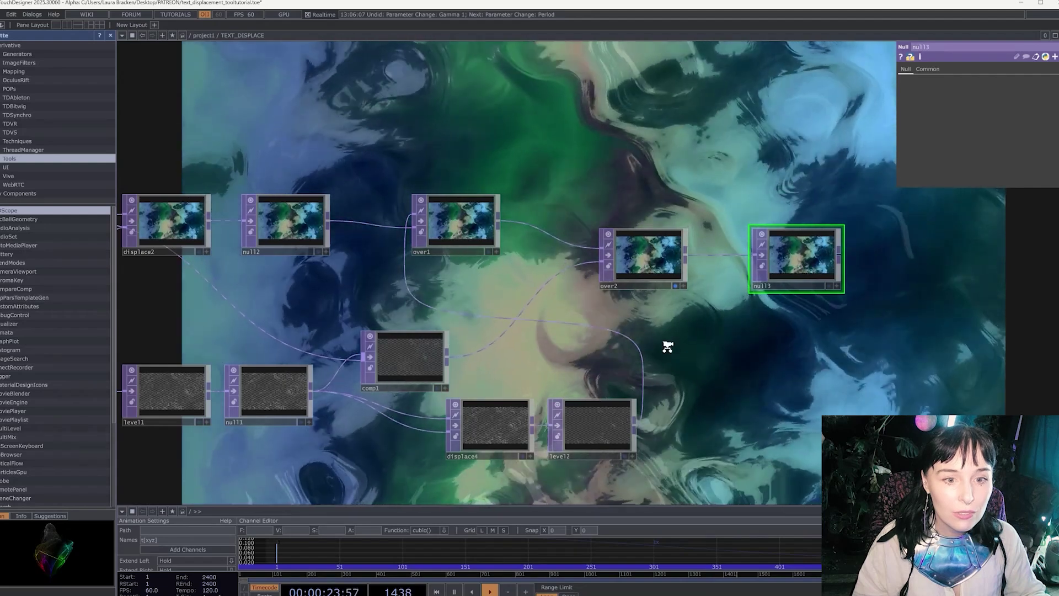
Step: Review the background result around null3 and add a Text TOP in the free space above null3
scroll(571, 309, "down", 3)
scroll(572, 234, "up", 3)
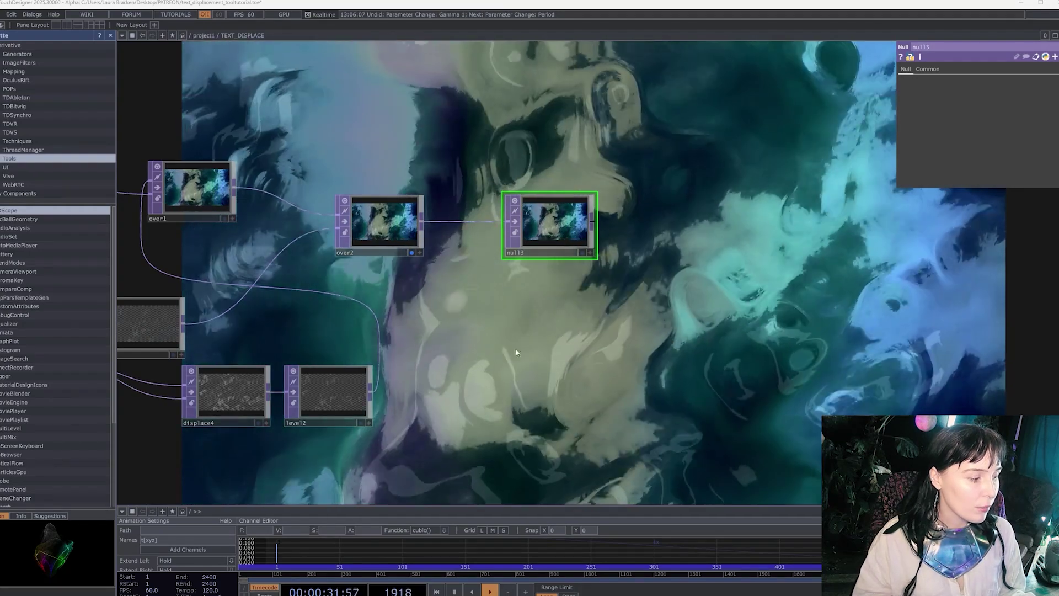
left_click_drag(525, 339, 529, 379)
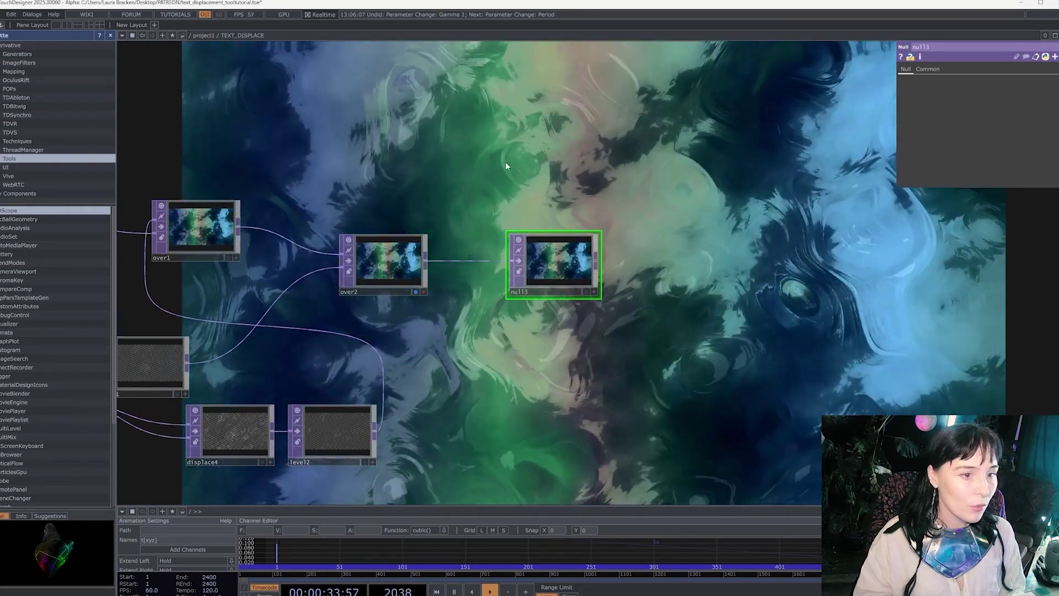
left_click_drag(540, 152, 542, 192)
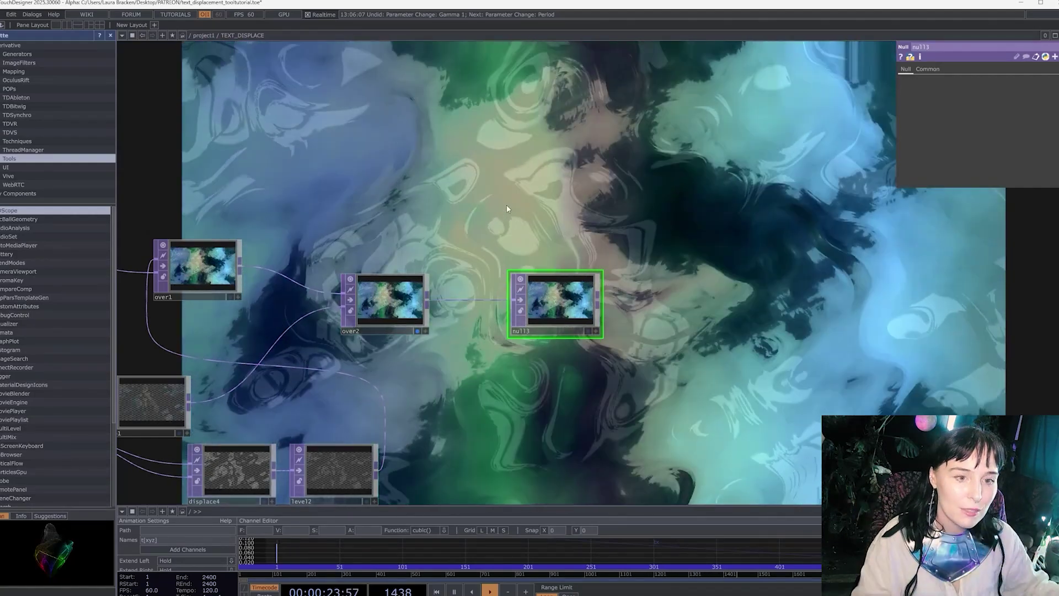
left_click_drag(510, 211, 513, 204)
scroll(609, 161, "up", 5)
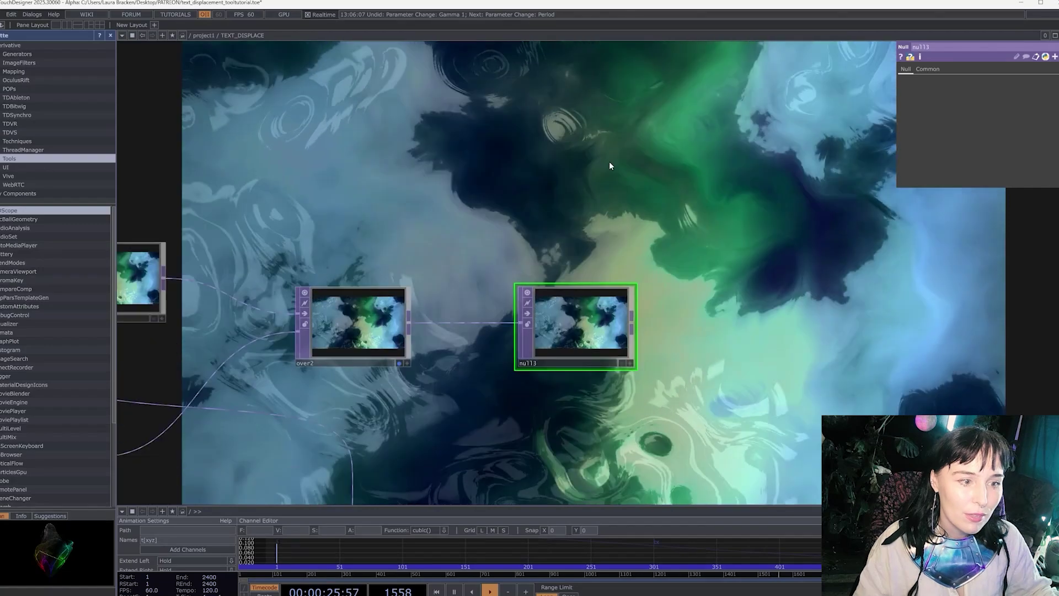
scroll(550, 245, "down", 3)
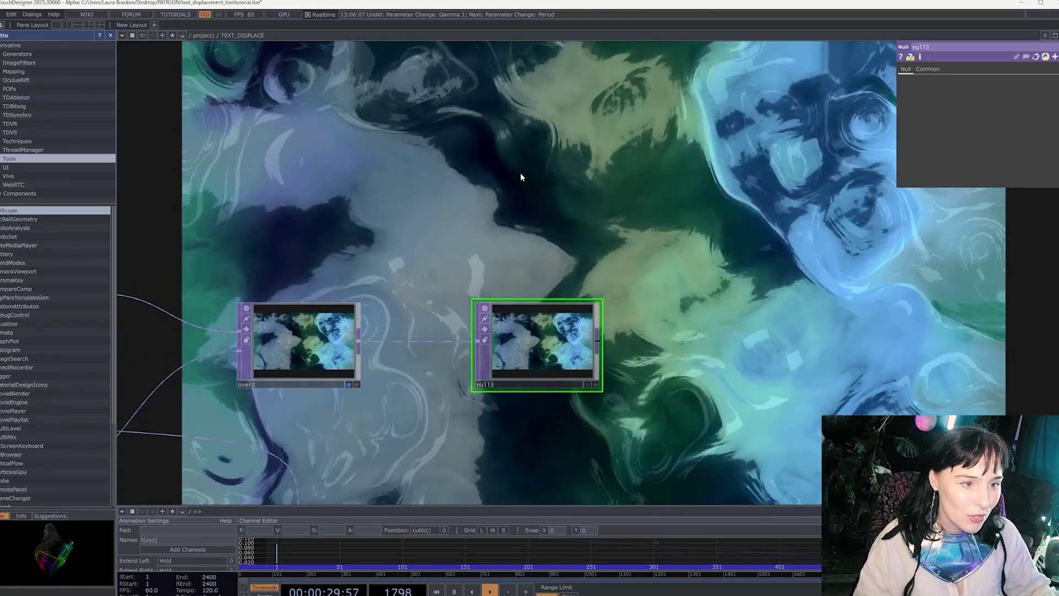
key("Tab")
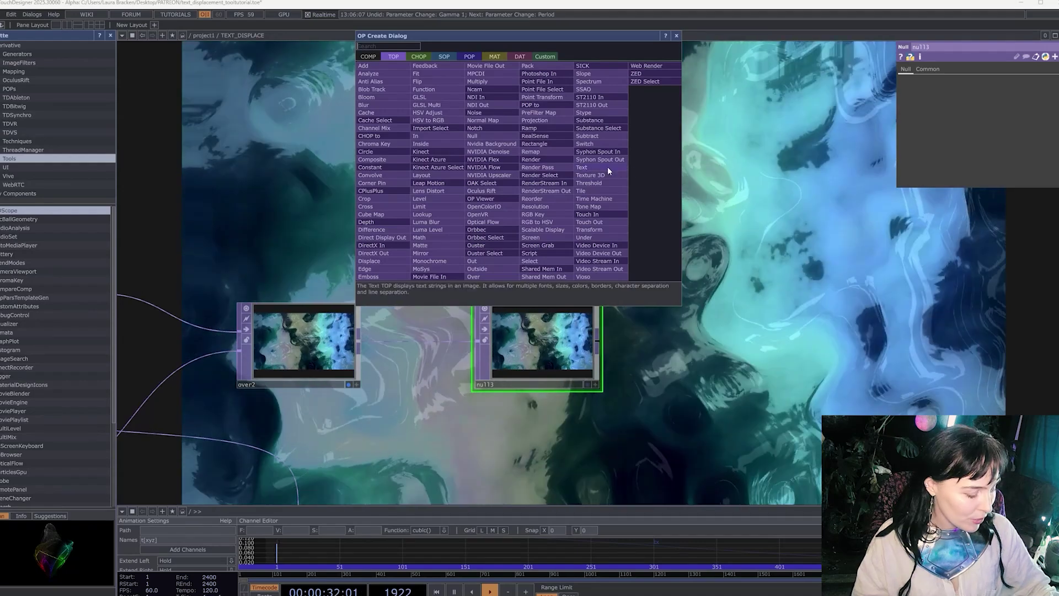
left_click(607, 167)
left_click(539, 206)
scroll(538, 205, "up", 2)
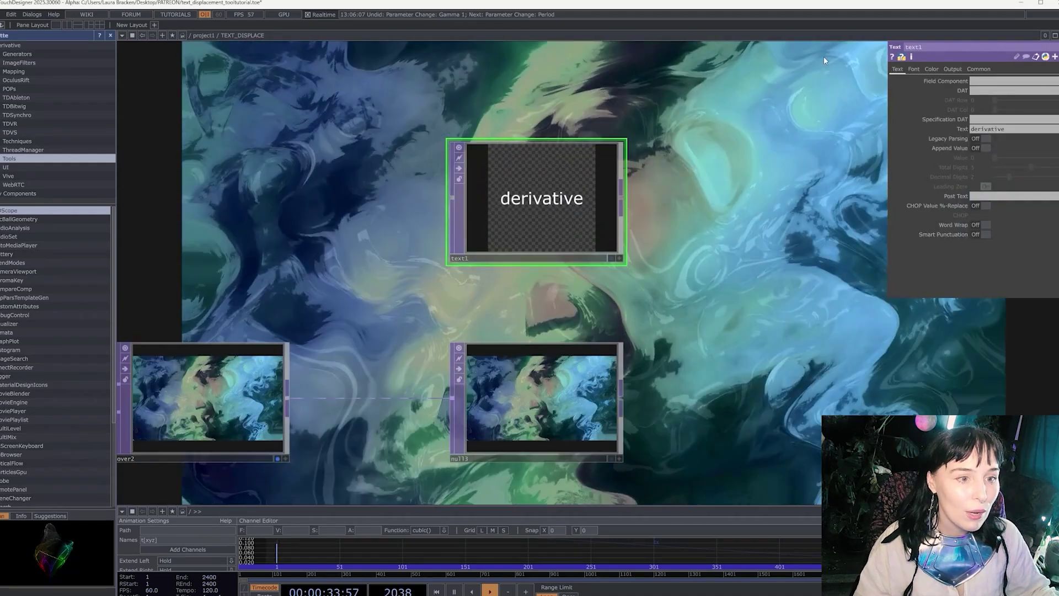
Step: Set the text of text1 to "Water"
left_click(1026, 128)
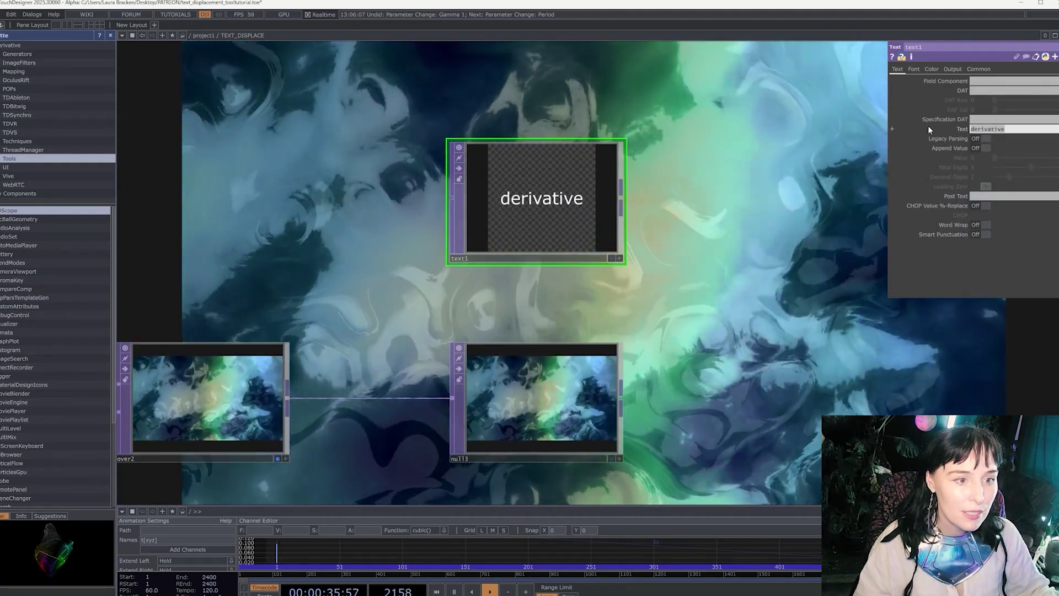
type("wt")
key("BackSpace")
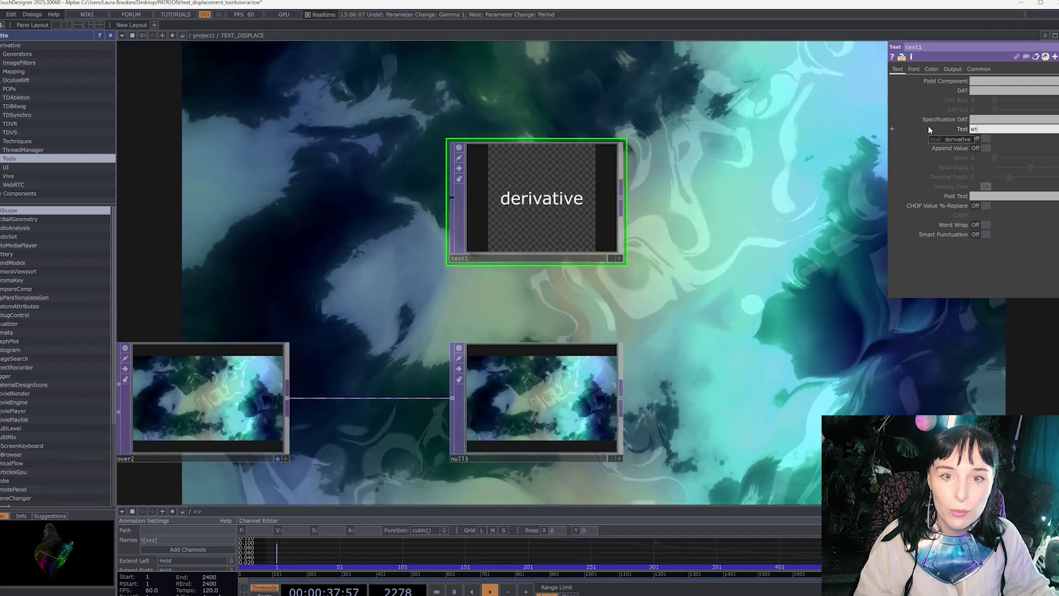
type("ate")
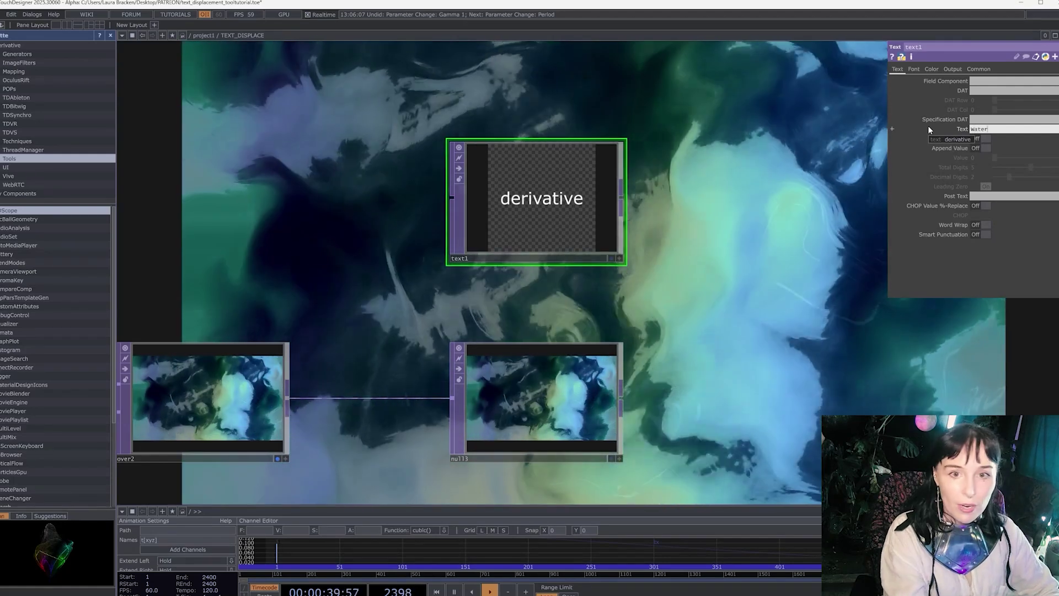
type("r")
key("Return")
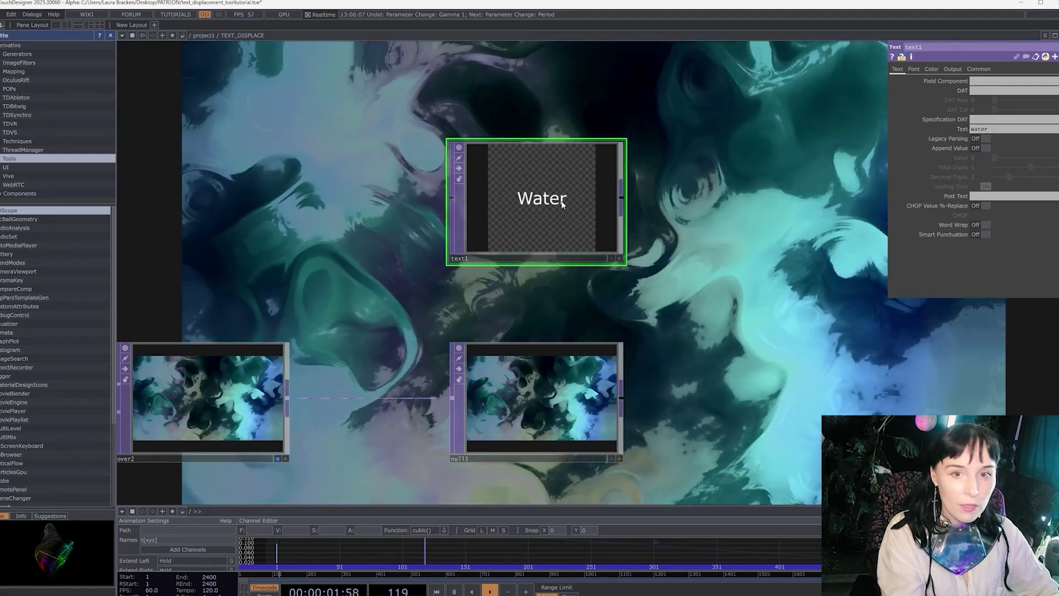
Step: Set text1's resolution to 1920 x 1080 and its Auto-Size Font option to Auto-Fit Always
scroll(562, 201, "up", 3)
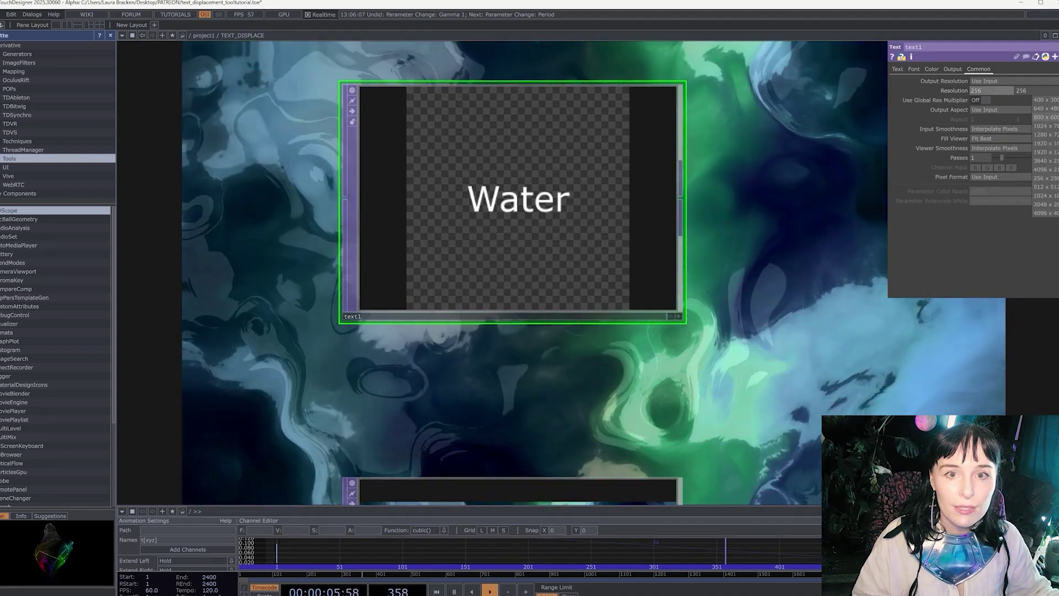
left_click(1046, 143)
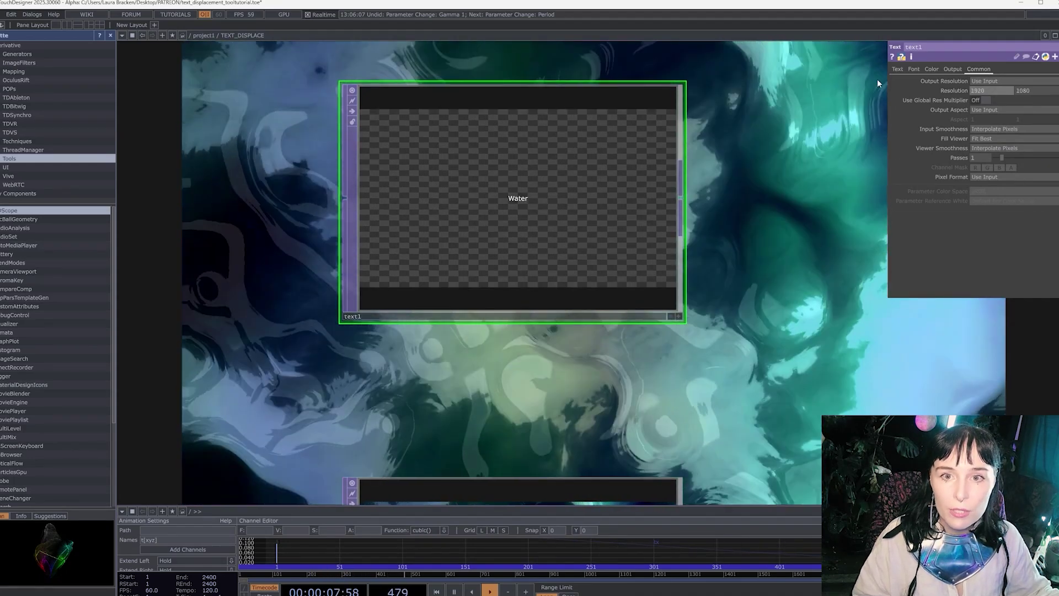
left_click(913, 70)
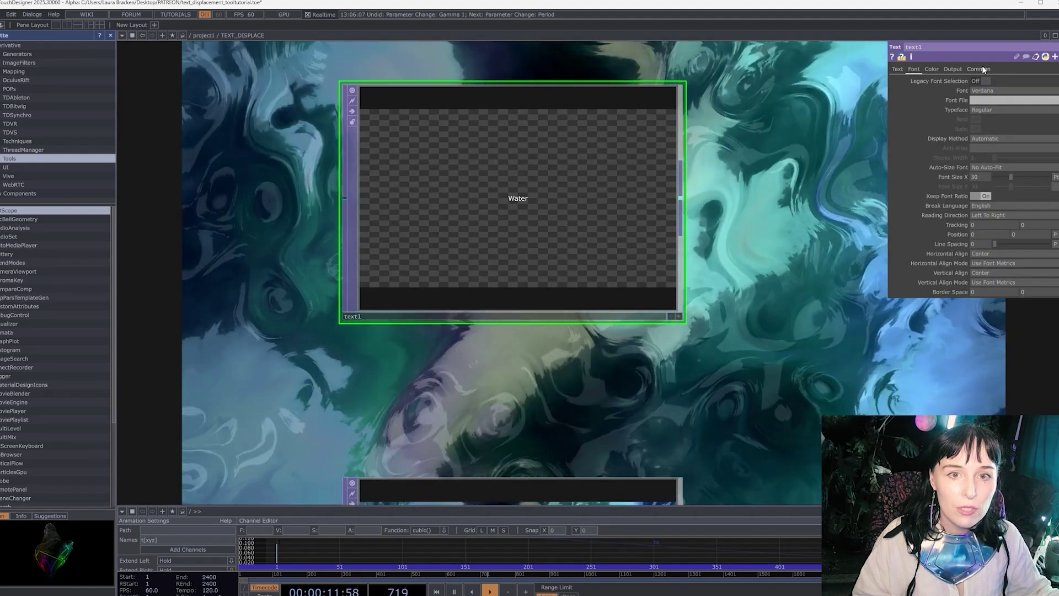
left_click(999, 169)
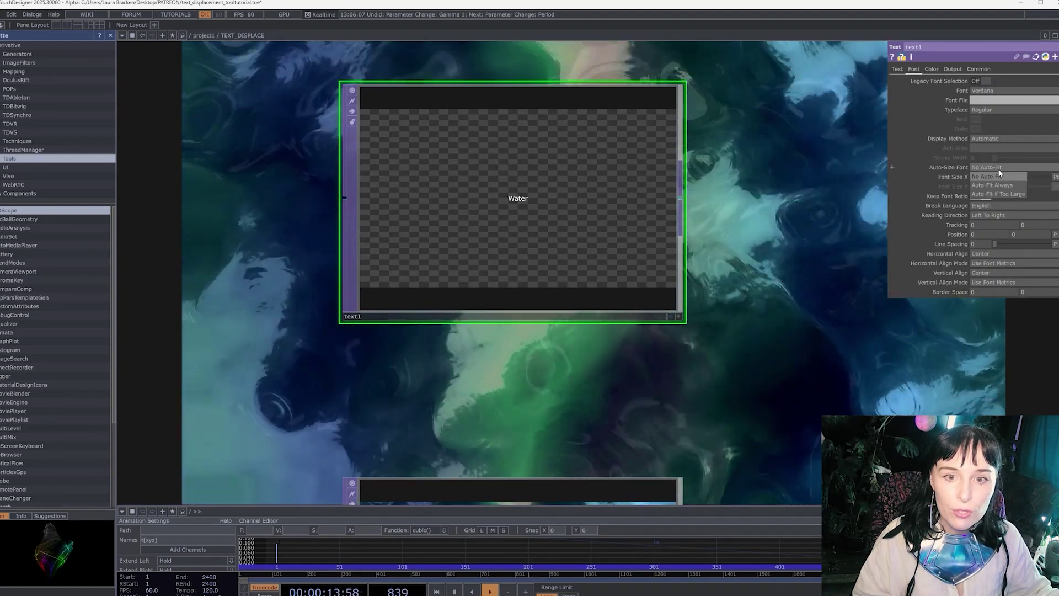
left_click(1008, 186)
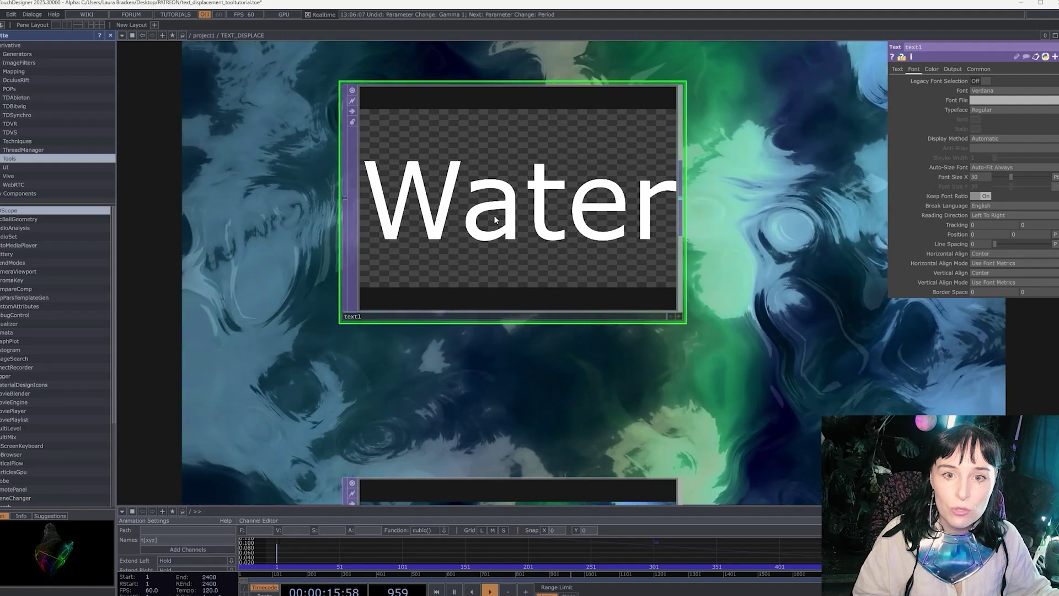
Step: Give text1 a Border Space of 200 in both directions
scroll(546, 226, "up", 2)
scroll(634, 243, "down", 4)
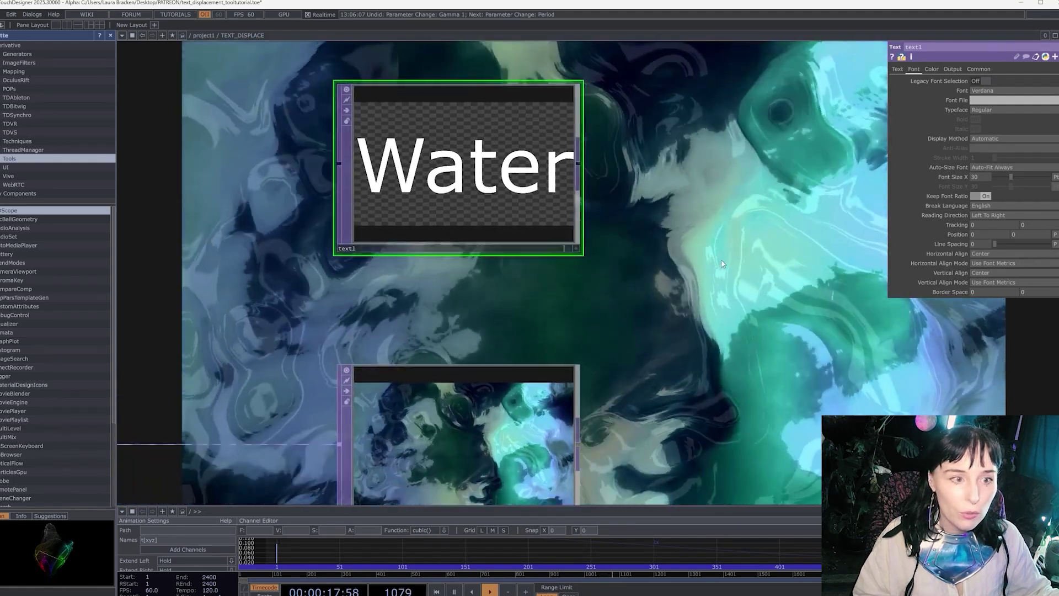
left_click_drag(723, 263, 695, 245)
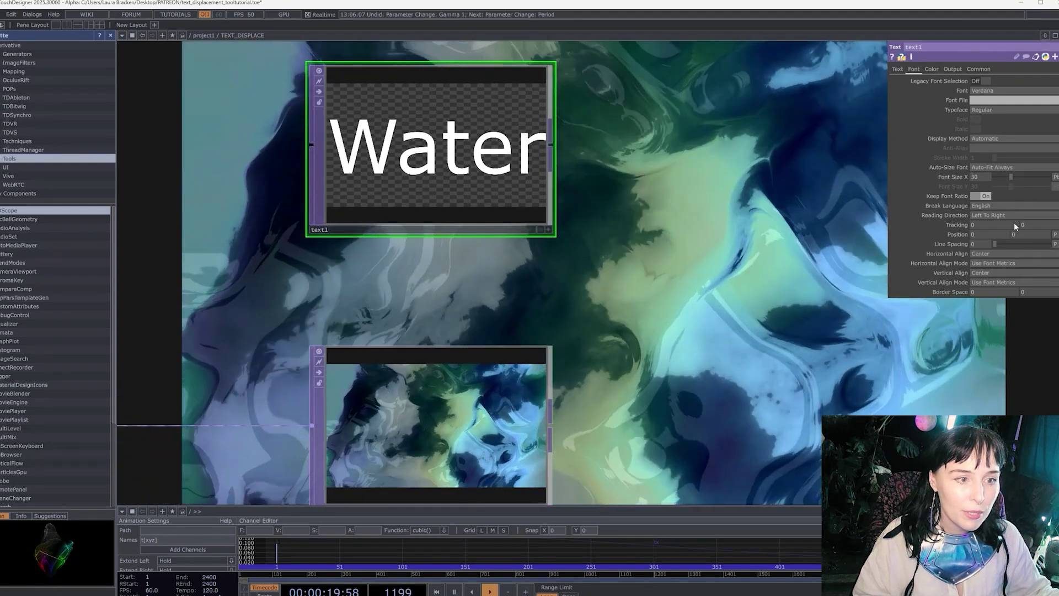
left_click_drag(758, 294, 796, 288)
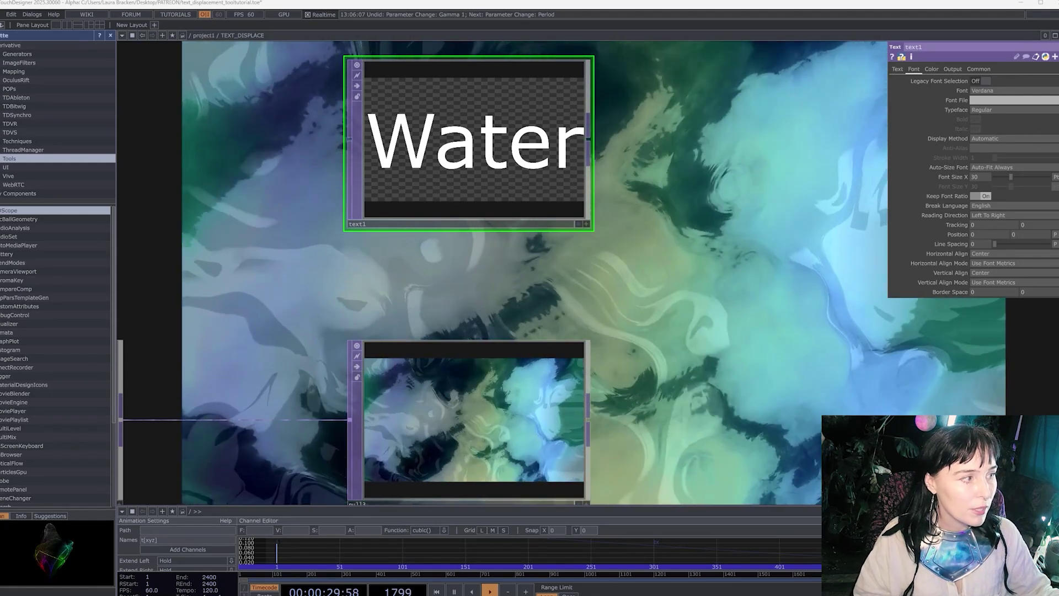
left_click_drag(982, 291, 1046, 293)
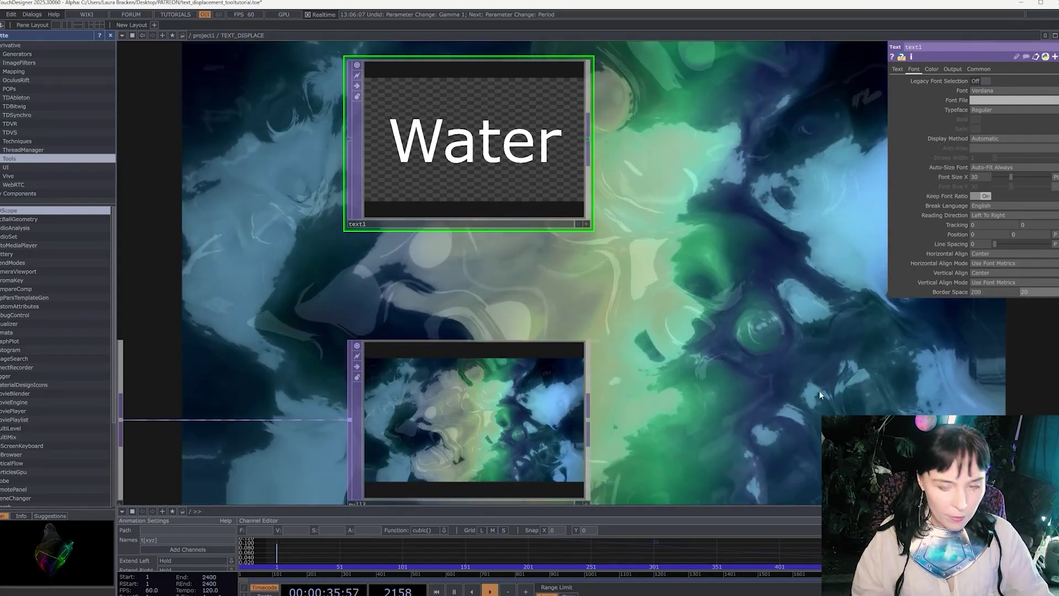
Step: Change text1's font to TAN - PEARL
scroll(500, 159, "up", 5)
scroll(798, 187, "down", 2)
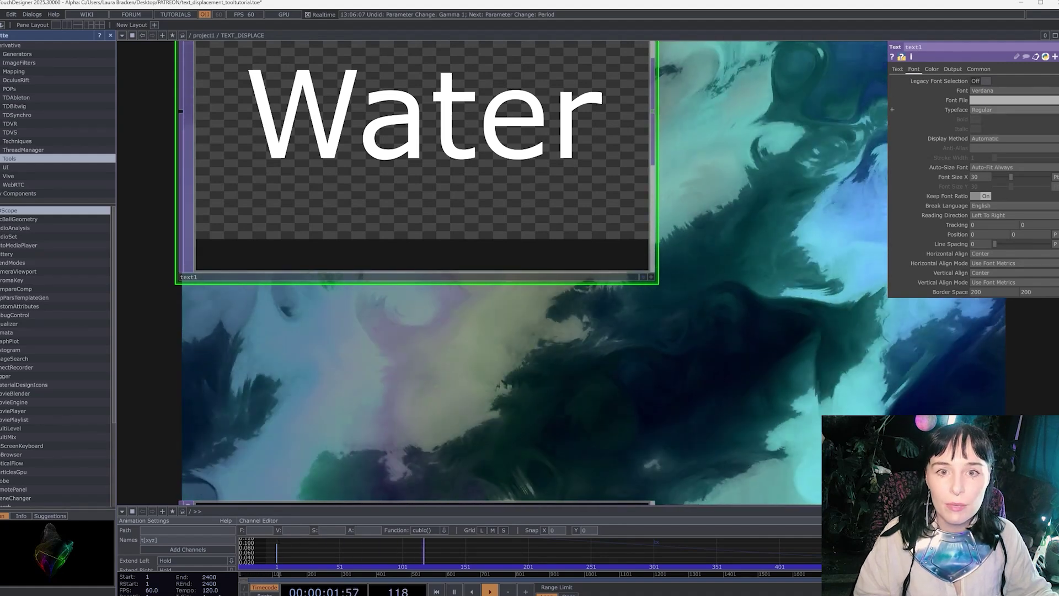
left_click(987, 90)
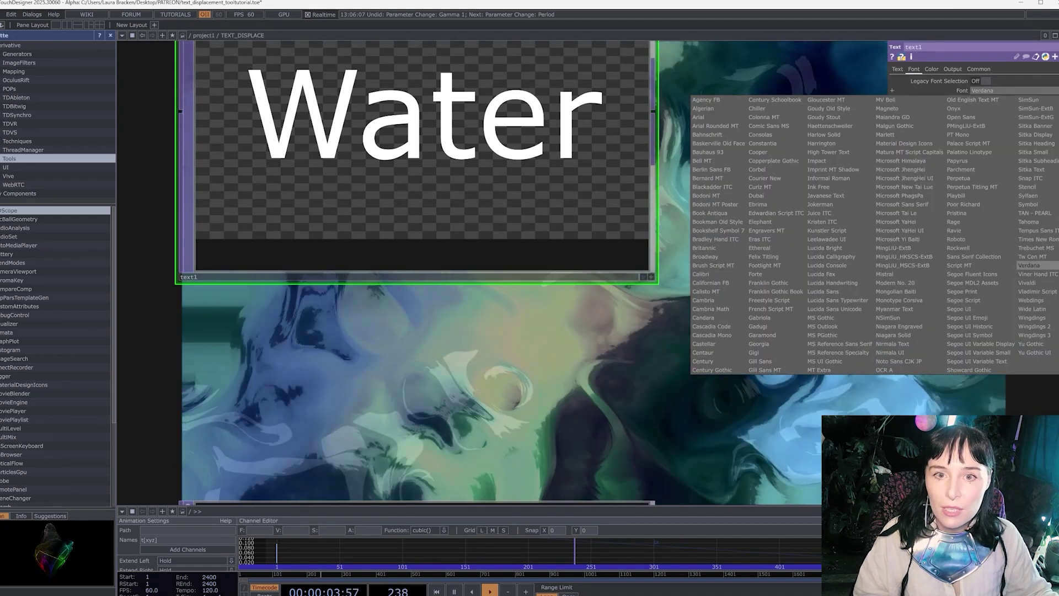
left_click(1042, 215)
scroll(468, 126, "up", 3)
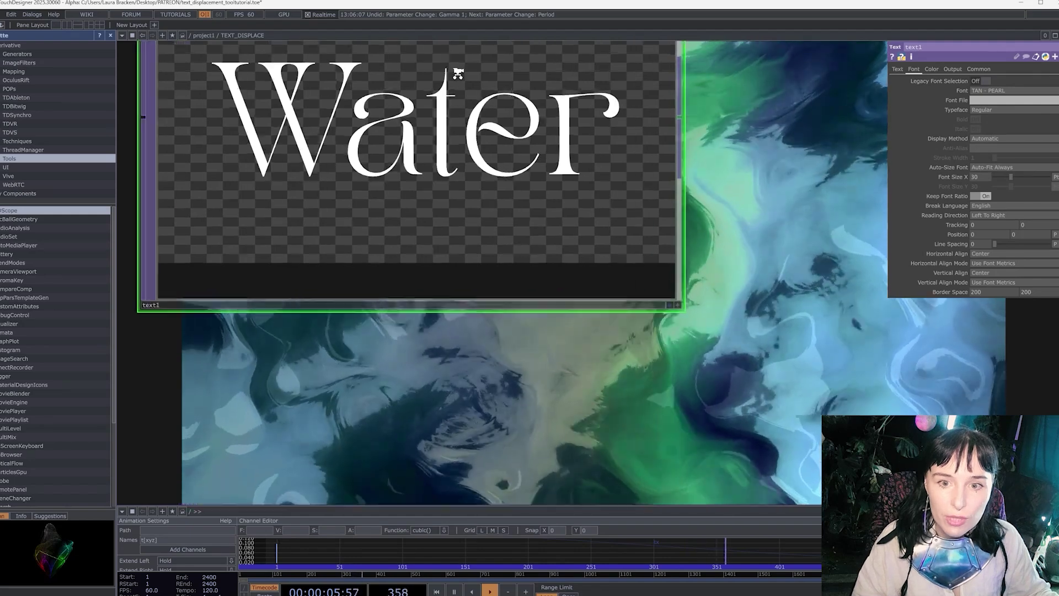
scroll(469, 126, "down", 1)
scroll(538, 190, "down", 4)
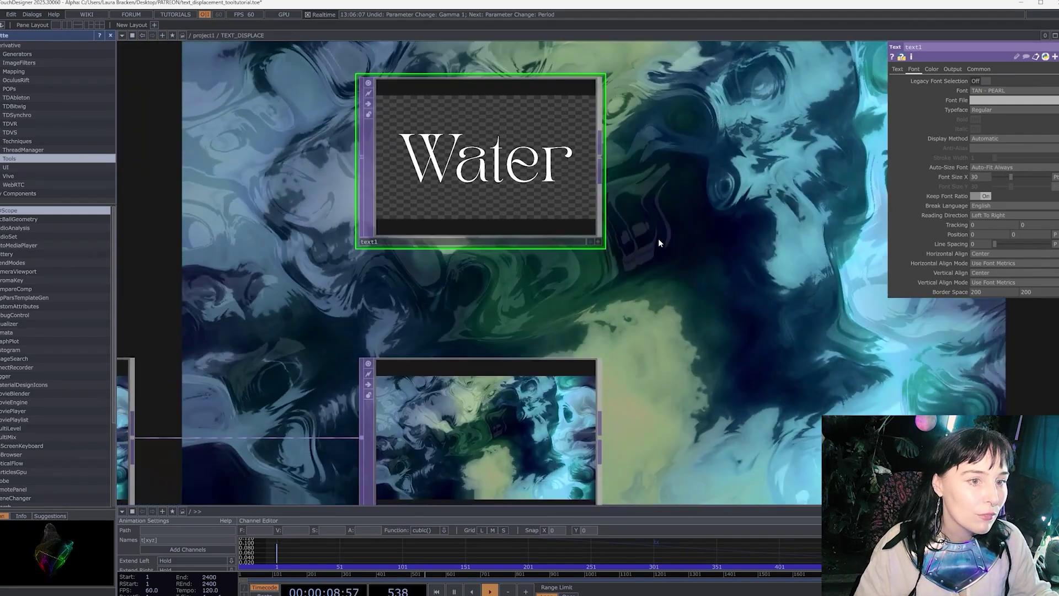
Step: Add a Composite TOP after text1 and null3, with text1 as its first input and null3 as its second
left_click_drag(704, 262, 695, 234)
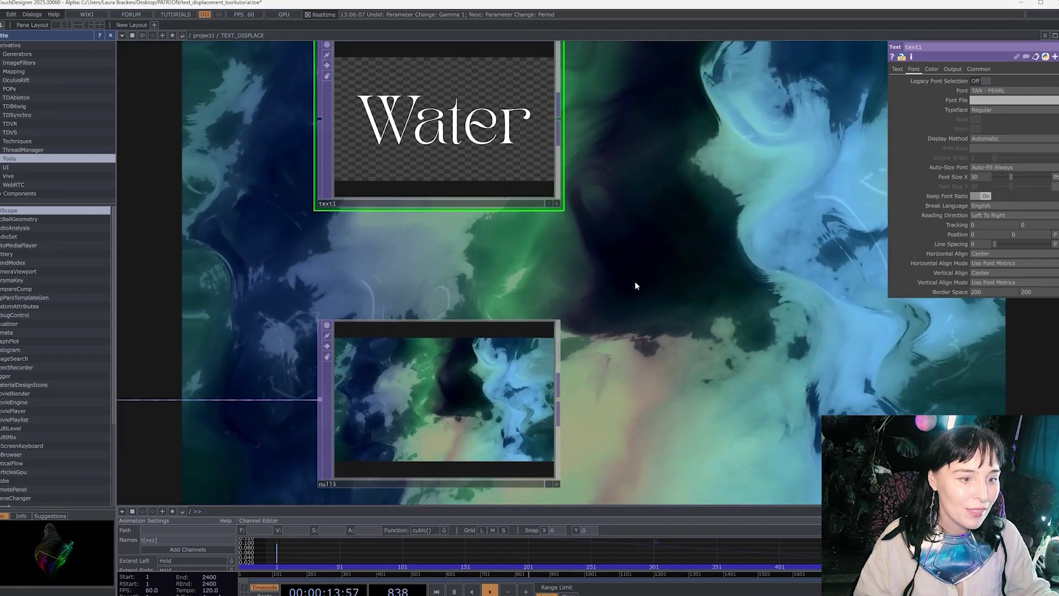
scroll(634, 284, "down", 3)
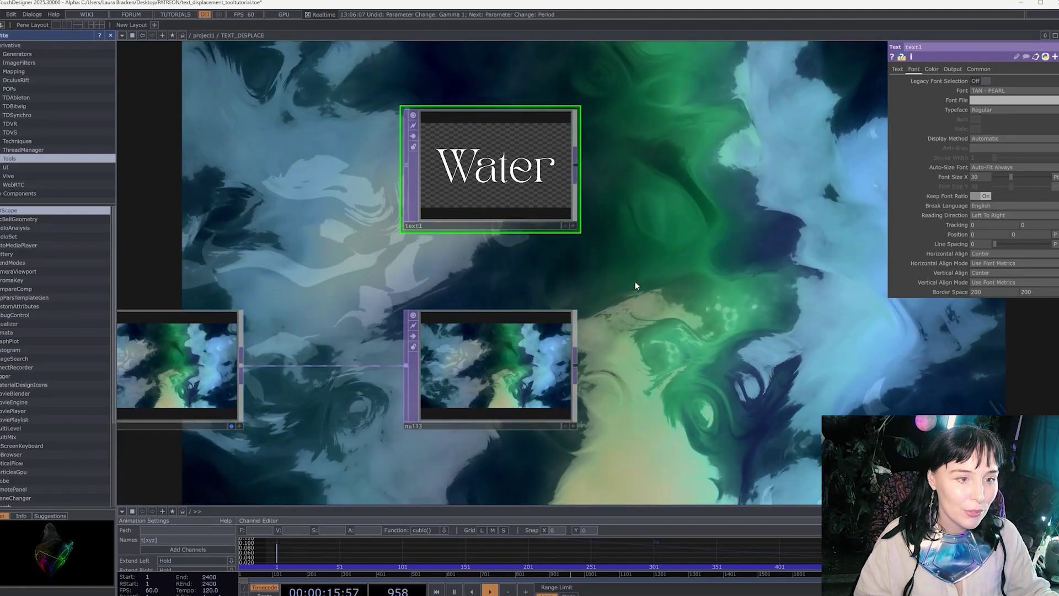
left_click(575, 163)
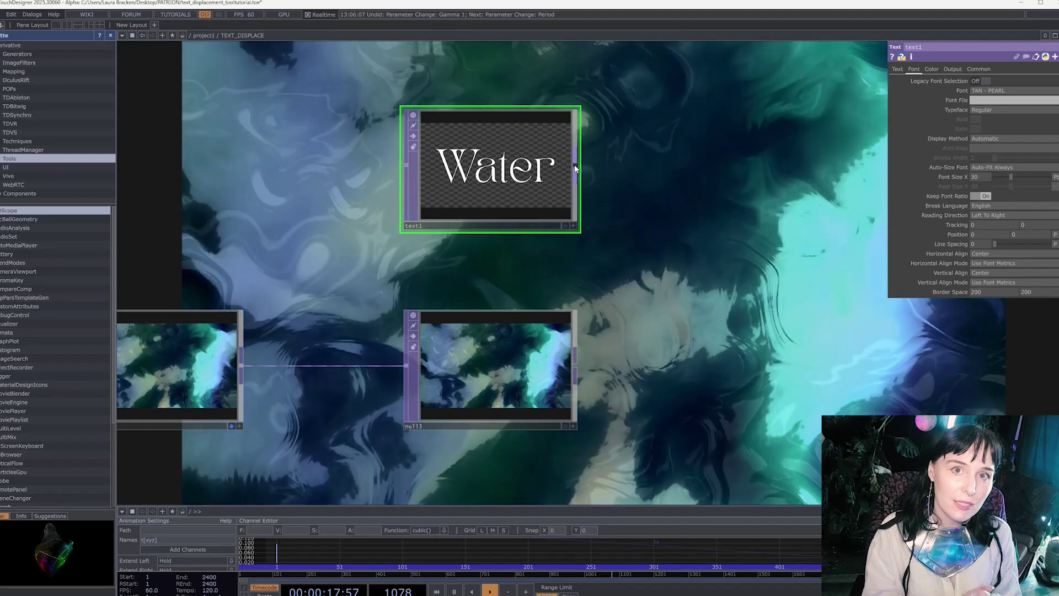
left_click(716, 240)
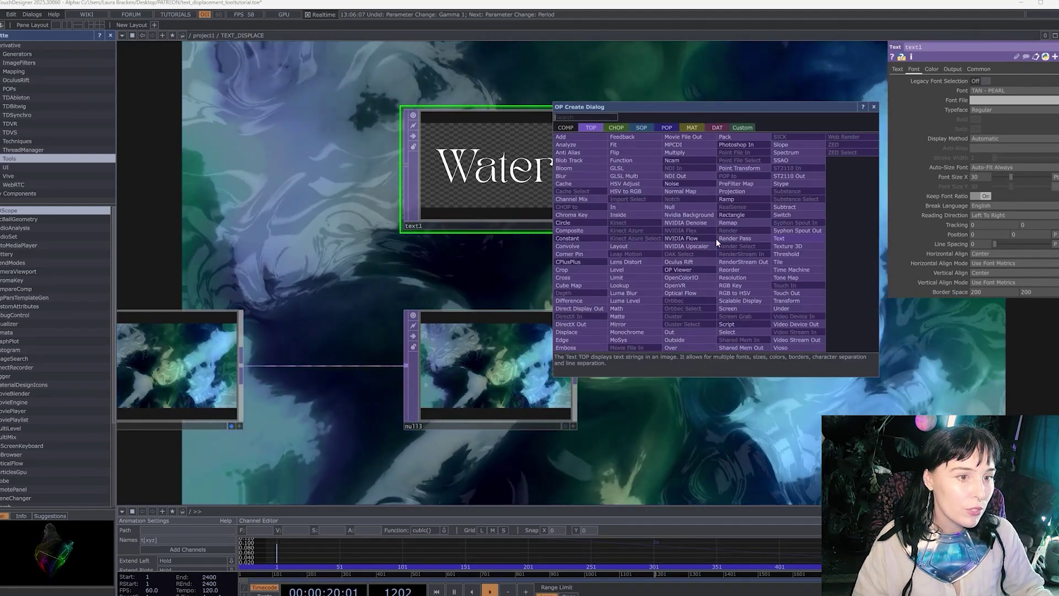
left_click(585, 231)
left_click(751, 294)
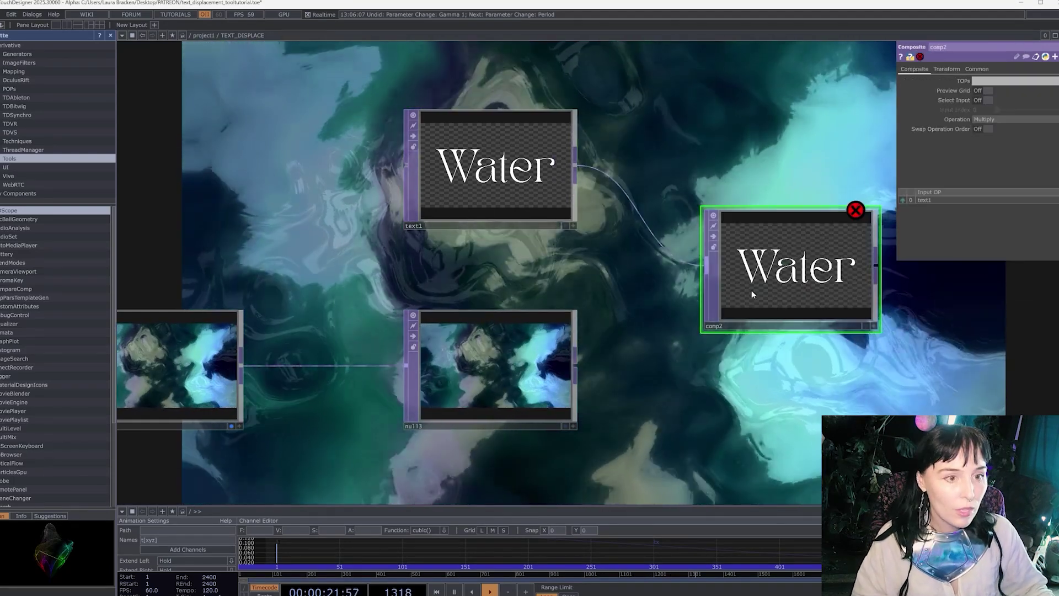
left_click(575, 364)
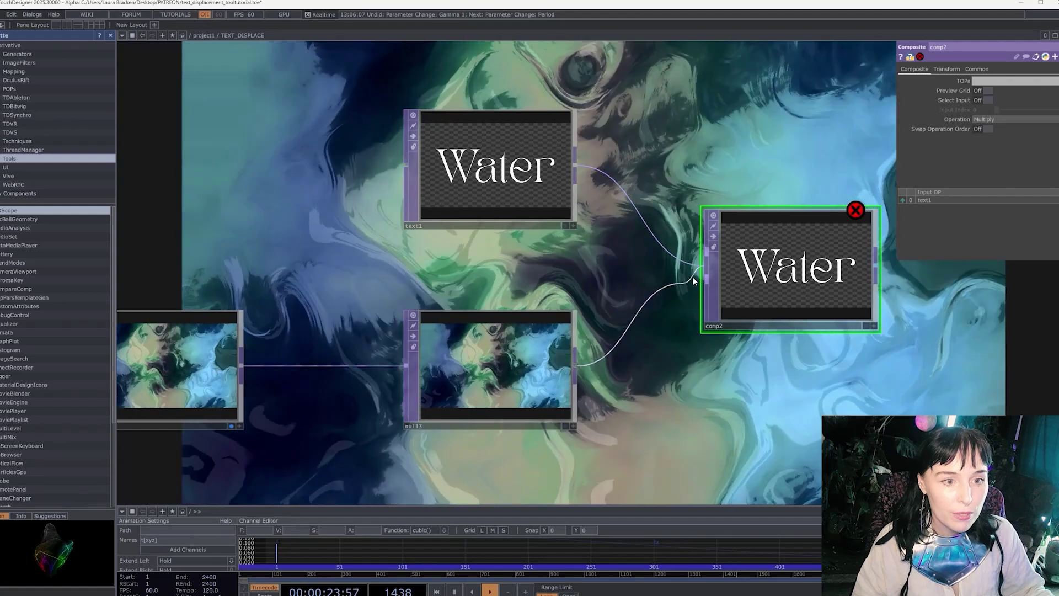
left_click(769, 272)
Step: Examine how the water texture fills the letters in comp2's output, up close and within the network
scroll(784, 276, "up", 5)
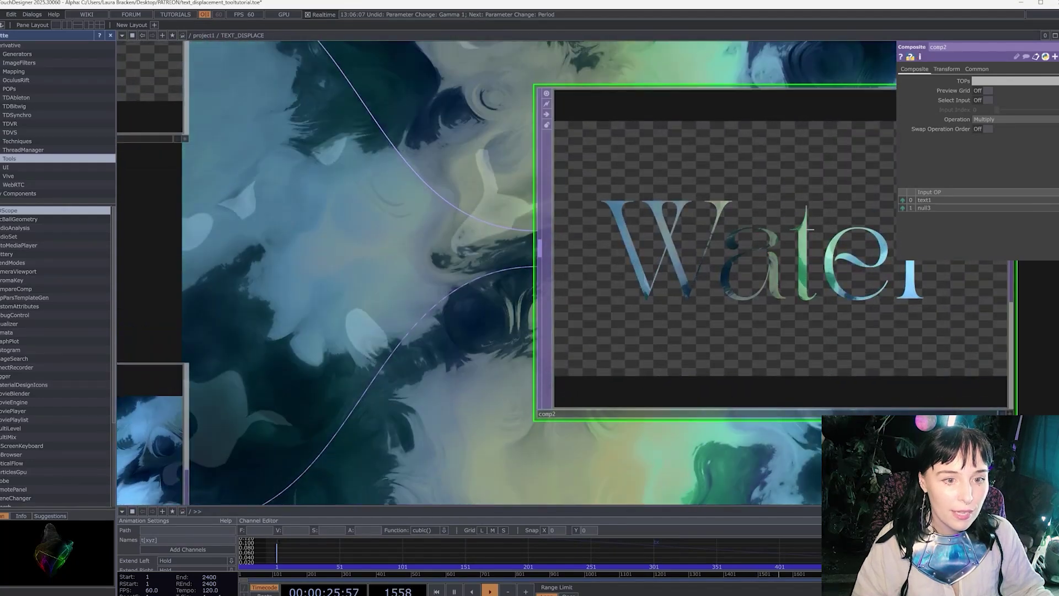
middle_click_drag(754, 250, 589, 245)
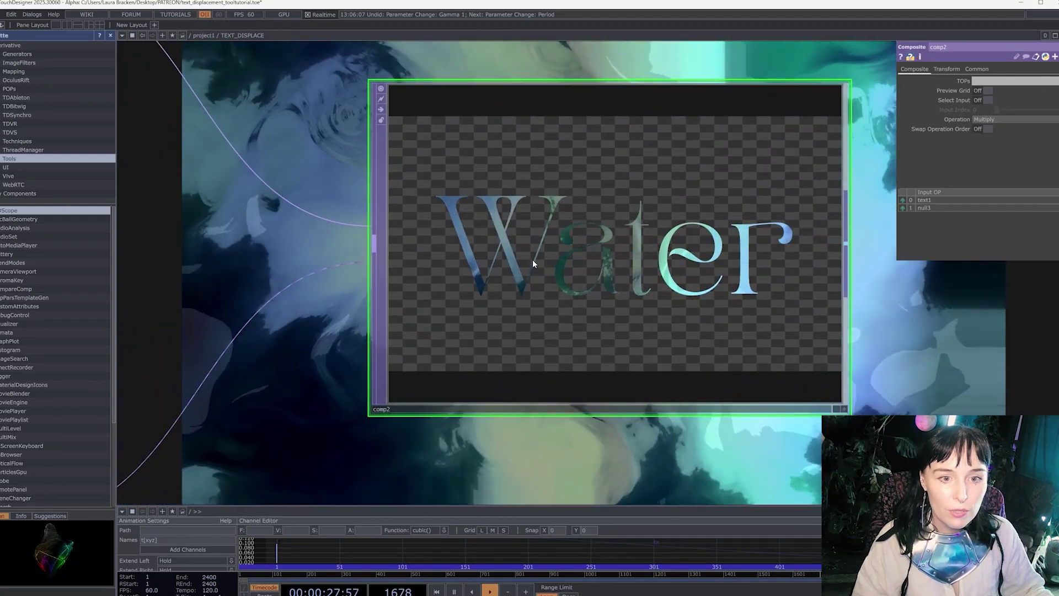
scroll(551, 258, "up", 4)
scroll(550, 258, "down", 2)
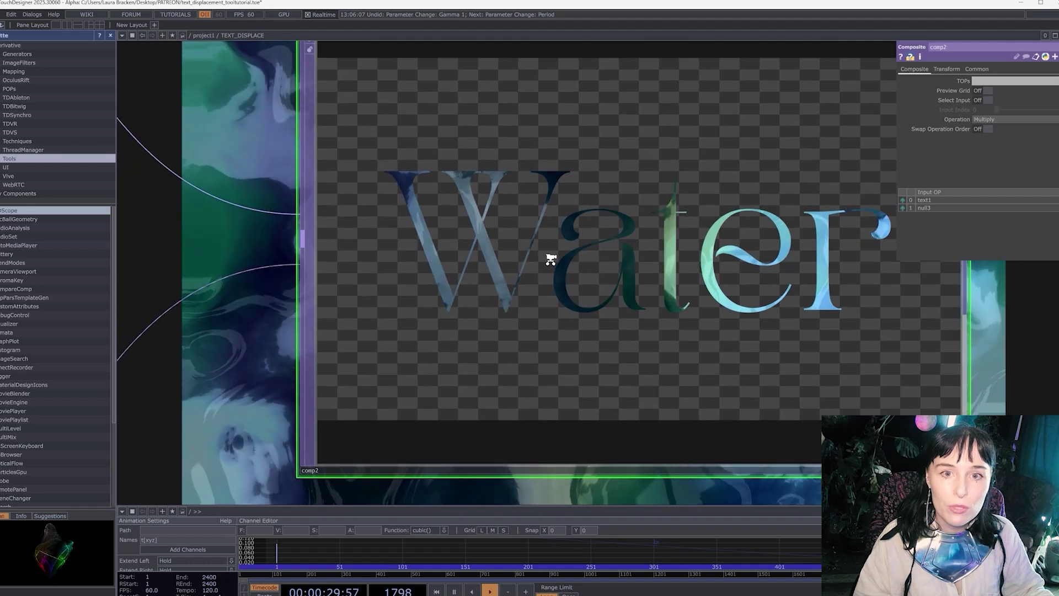
scroll(551, 258, "up", 3)
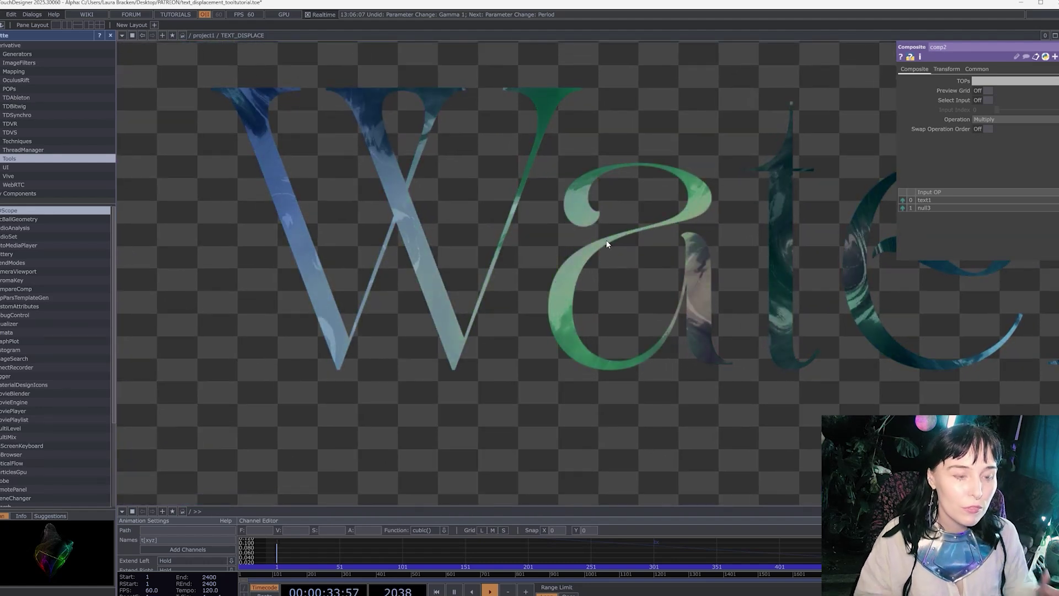
scroll(607, 244, "down", 6)
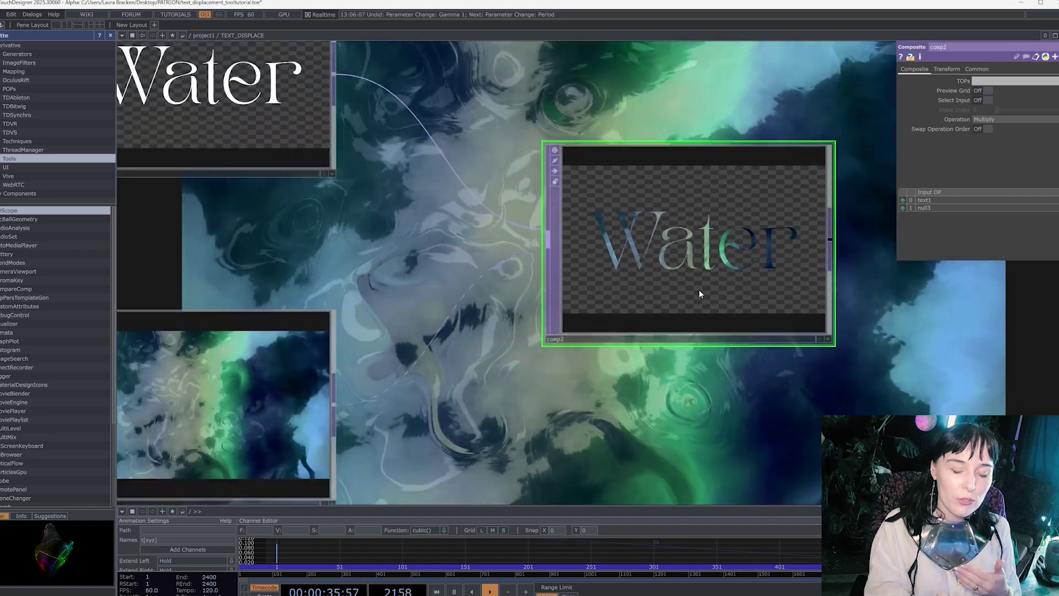
scroll(534, 333, "down", 3)
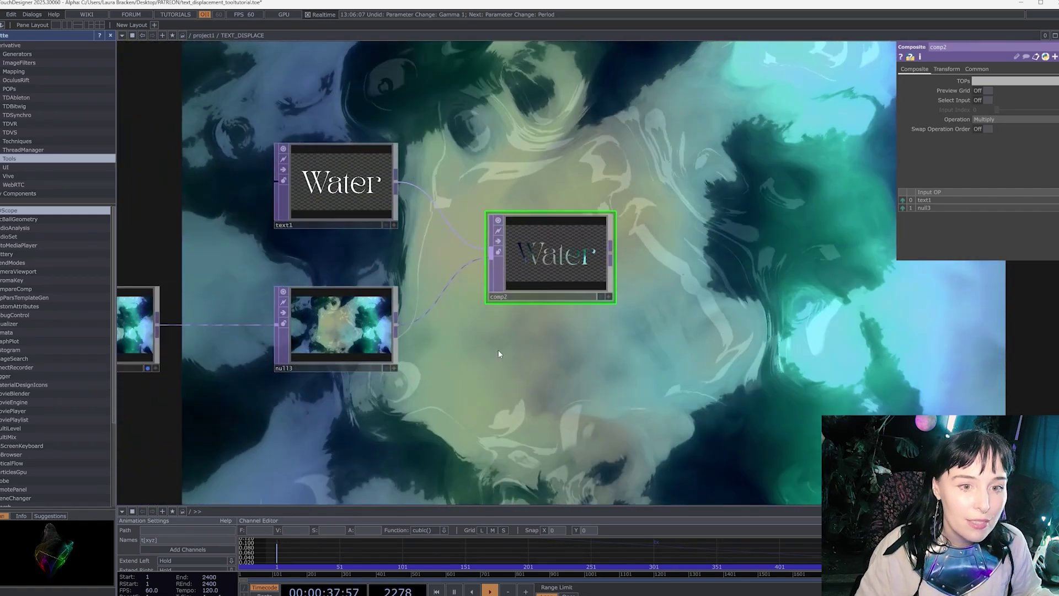
Step: Move comp2 up so it sits level with text1 and inspect its textured lettering
left_click_drag(583, 237, 581, 164)
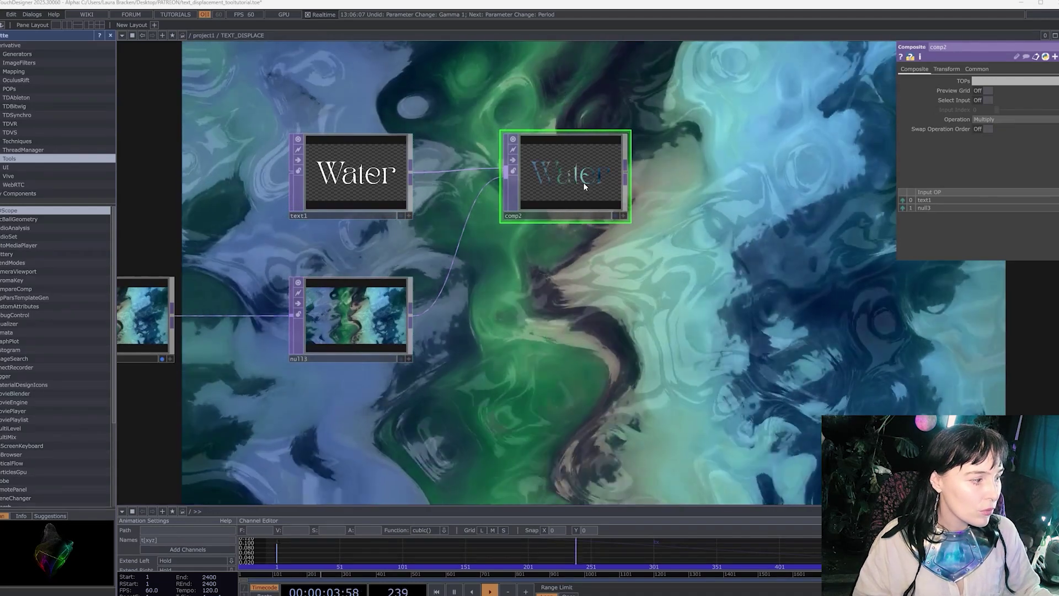
scroll(584, 183, "up", 5)
scroll(583, 183, "up", 3)
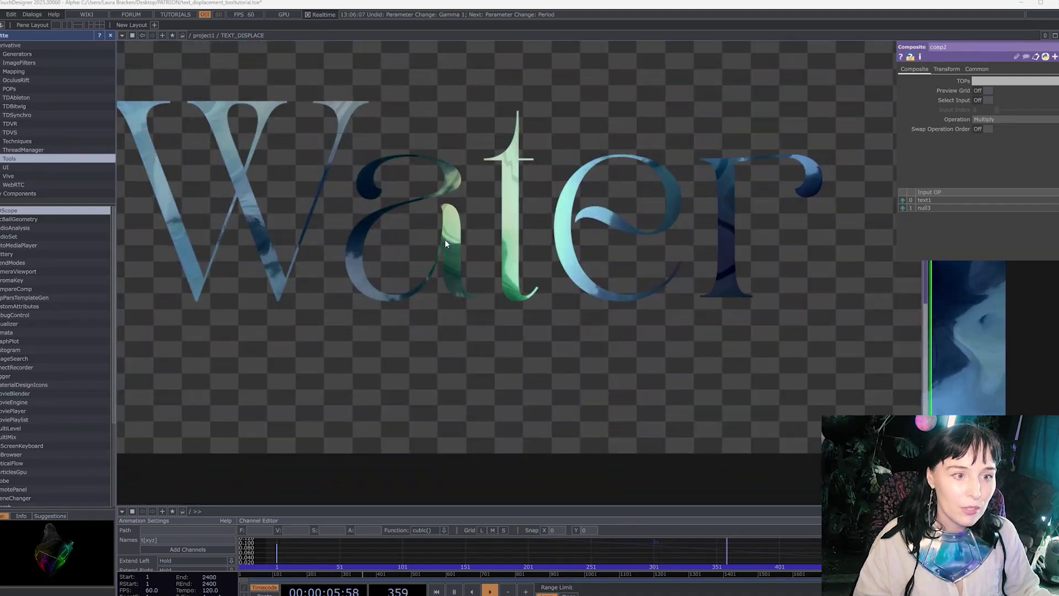
scroll(445, 239, "down", 6)
scroll(338, 412, "down", 5)
Step: Add a Displace TOP after comp2 and connect null3 to its second input
left_click_drag(397, 333, 449, 273)
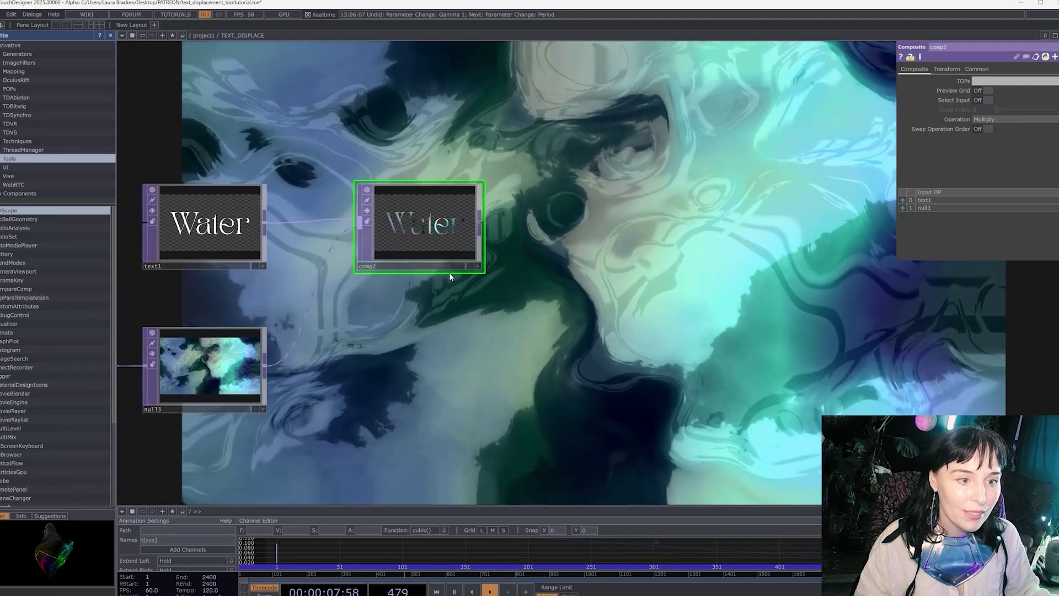
left_click(480, 225)
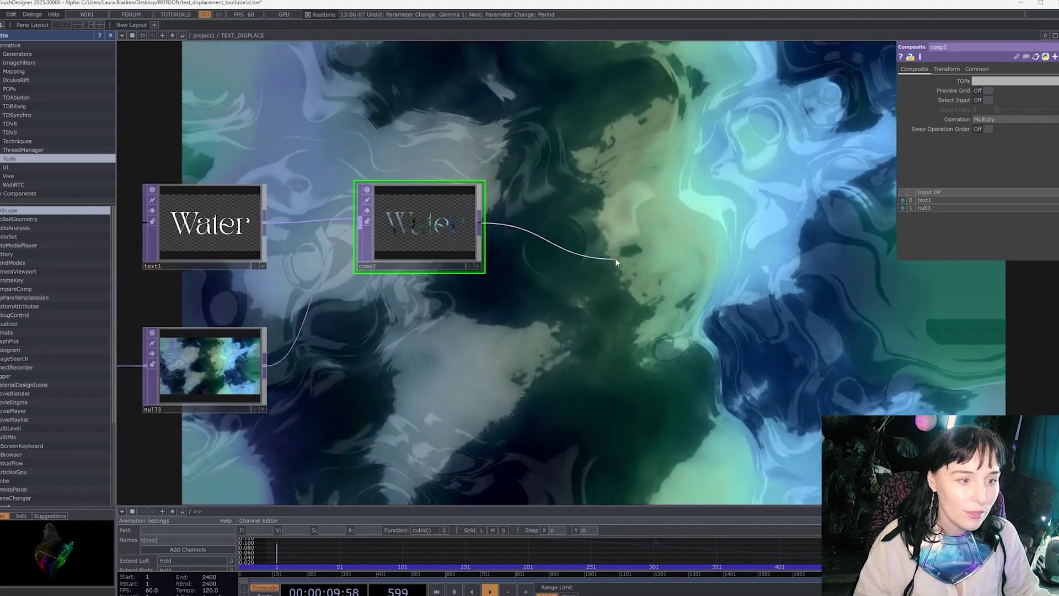
left_click(614, 258)
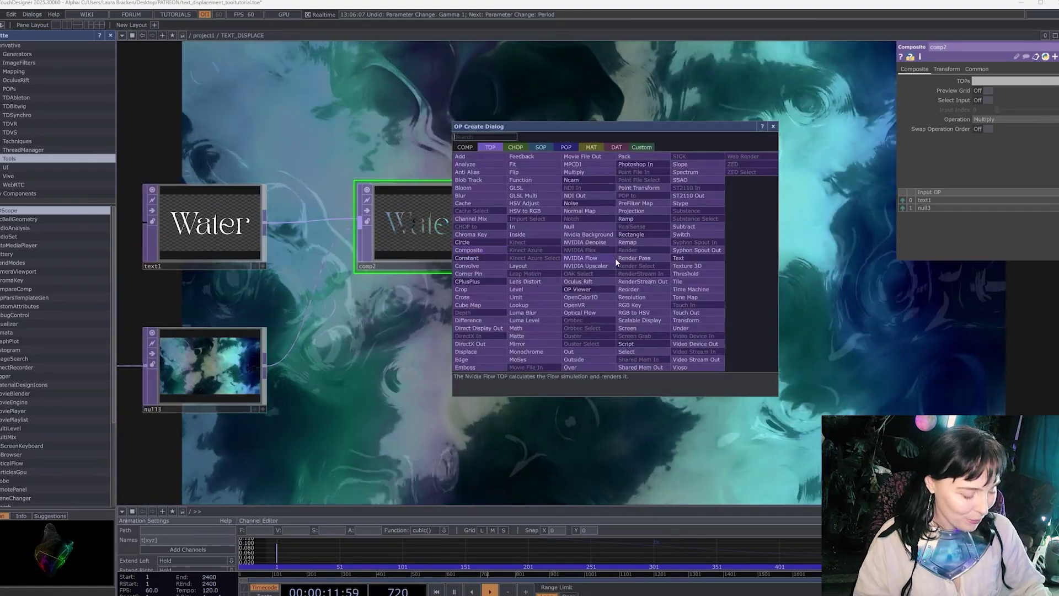
type("d")
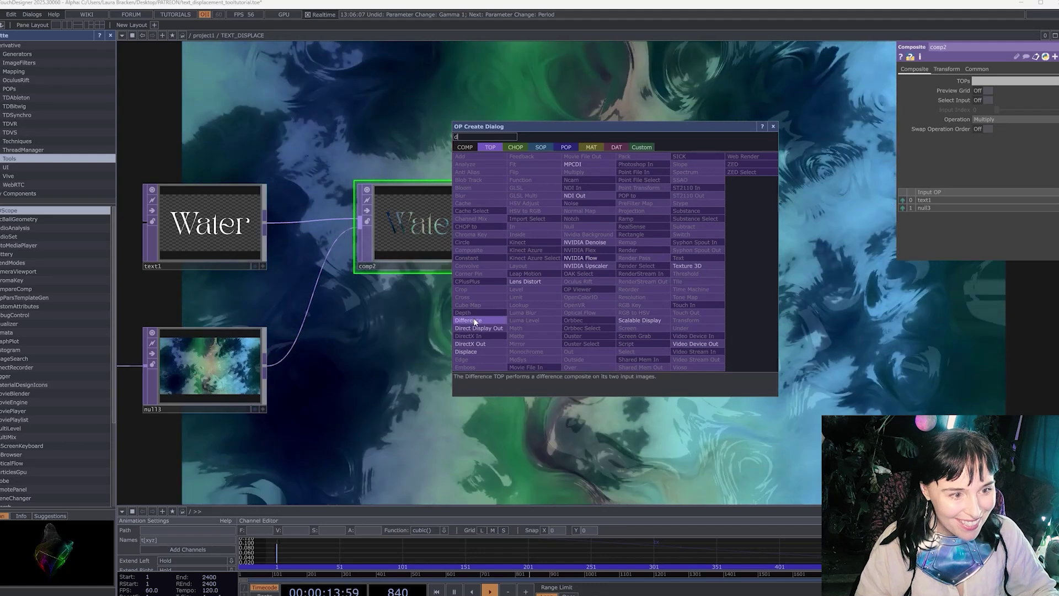
left_click(475, 352)
left_click(617, 269)
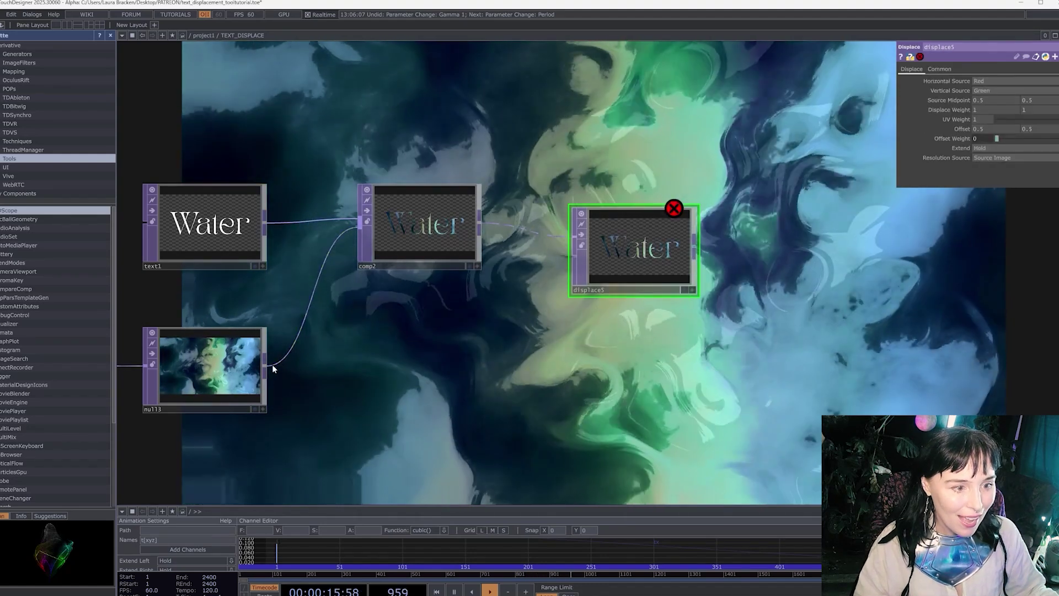
left_click_drag(265, 372, 572, 258)
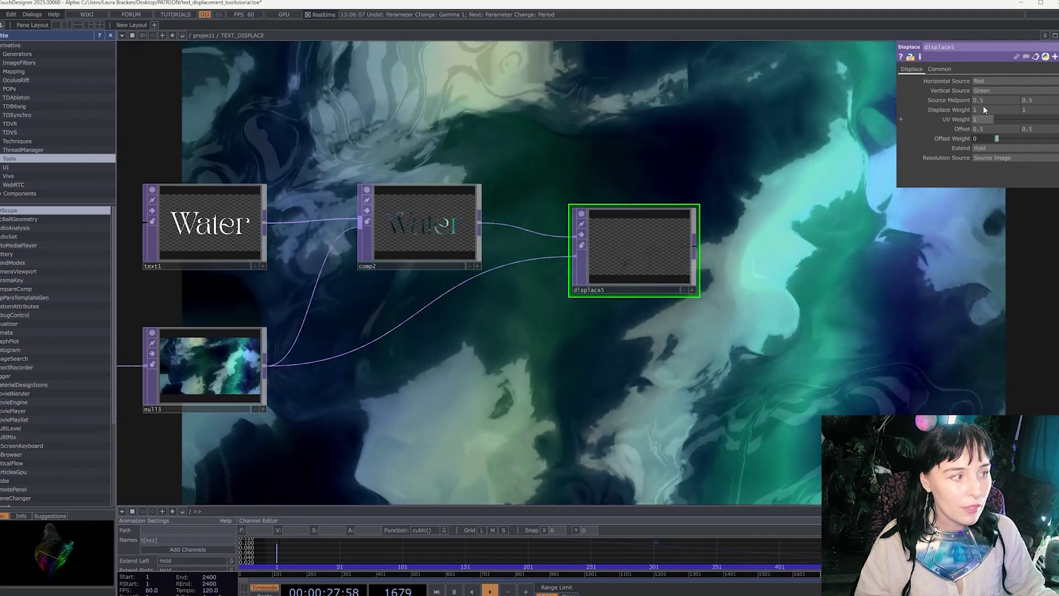
Step: Set both Displace Weight values of displace5 to 0.01 and check the distorted lettering
left_click(984, 108)
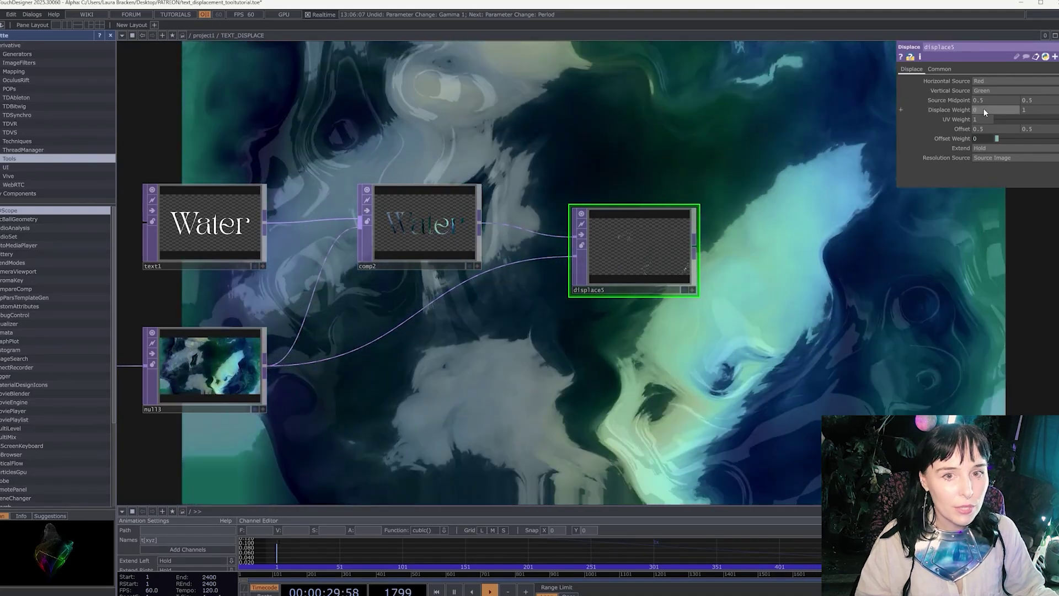
type("0.01")
key("Return")
left_click(1032, 110)
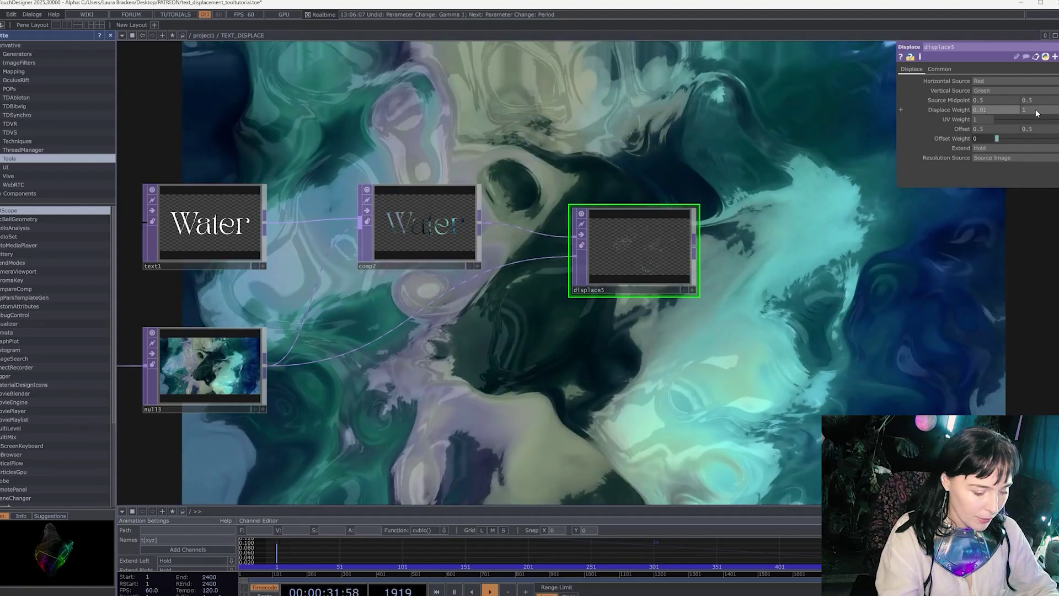
type("0.01")
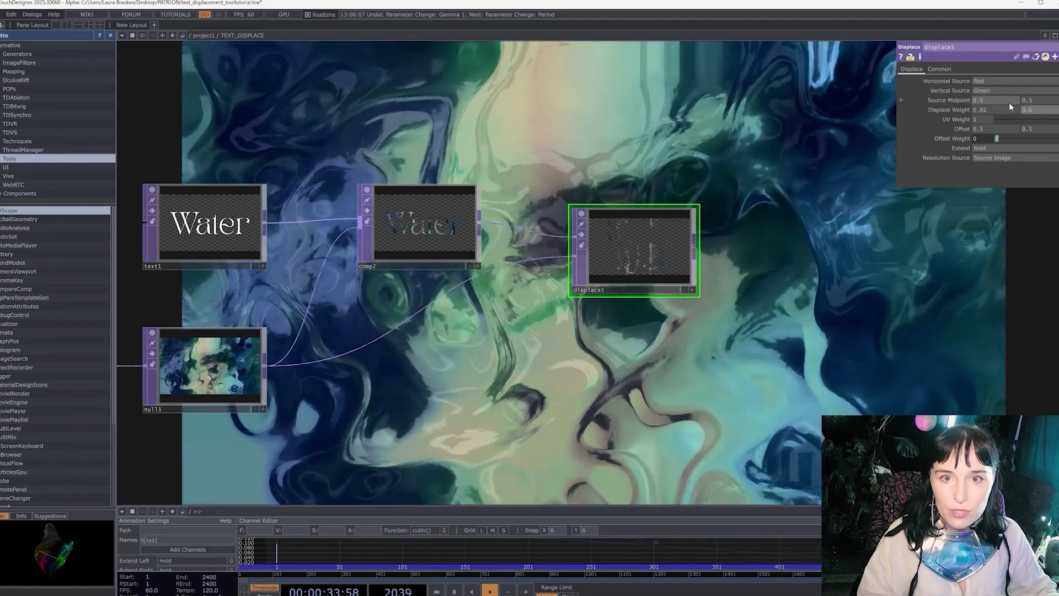
key("Return")
scroll(629, 268, "up", 5)
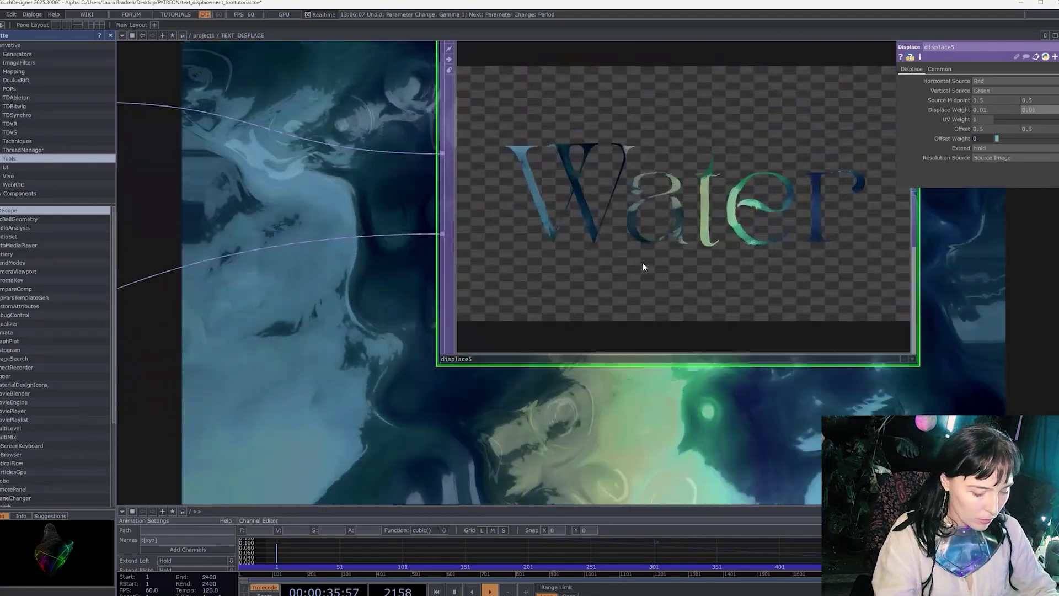
scroll(878, 342, "down", 4)
scroll(862, 333, "down", 3)
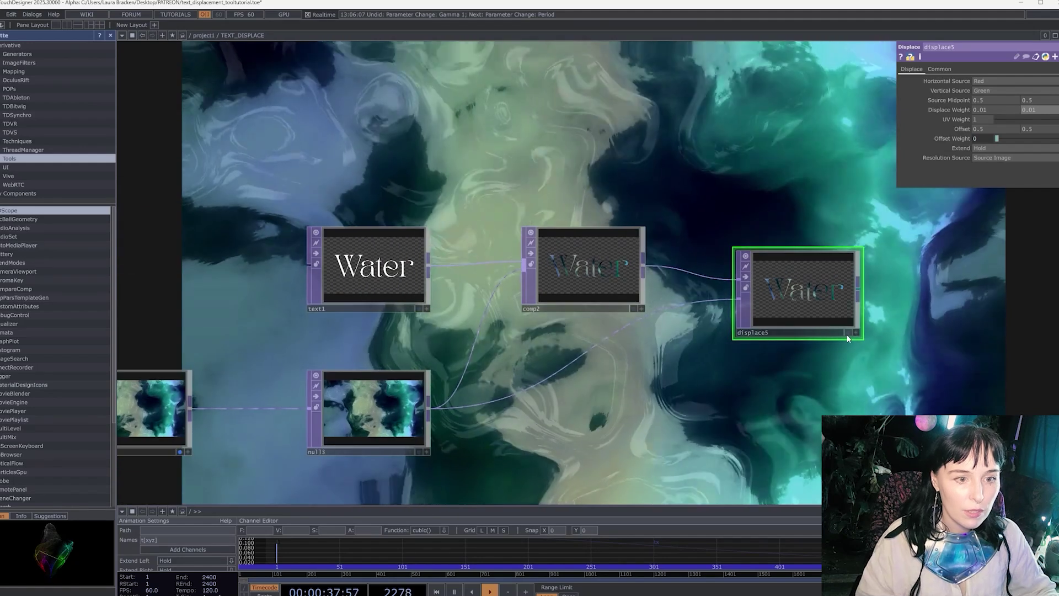
Step: Switch the network background display from over2 to displace5
left_click(180, 451)
scroll(861, 379, "up", 2)
left_click_drag(861, 378, 669, 315)
scroll(669, 315, "down", 3)
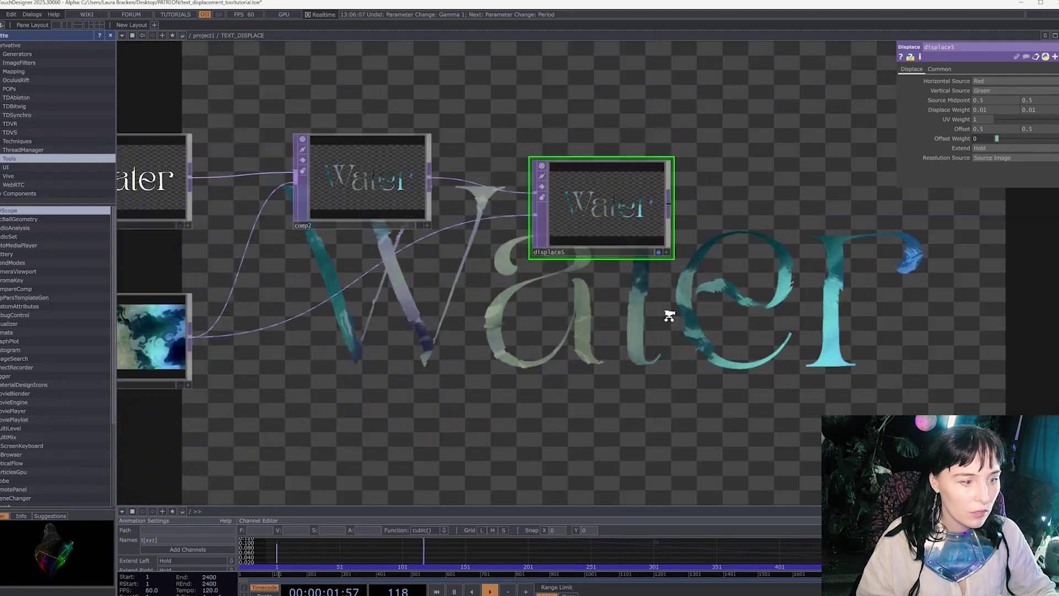
scroll(596, 440, "down", 4)
left_click_drag(596, 440, 534, 474)
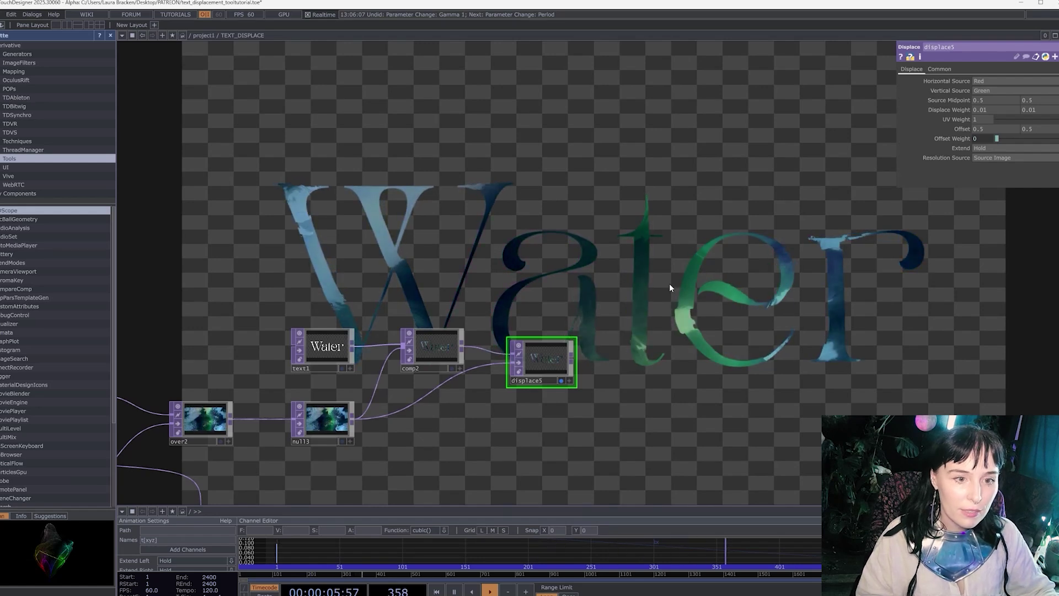
Step: Examine displace5's Displace Weight parameter and how the node's distorted lettering moves within the network
left_click(954, 107)
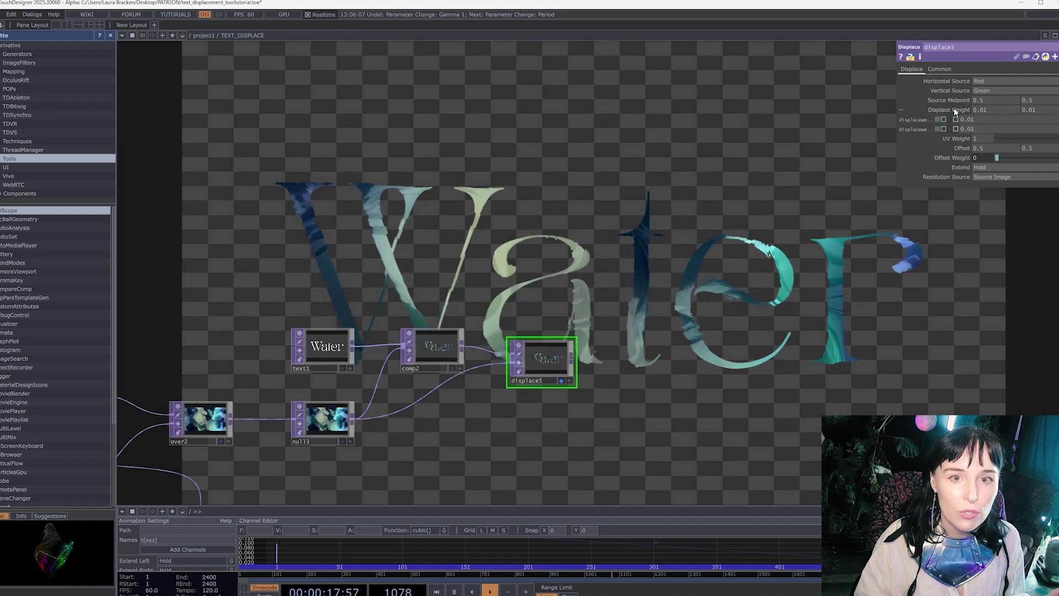
left_click(954, 107)
middle_click(954, 108)
mouse_move(955, 109)
middle_mouse_down()
mouse_move(956, 94)
mouse_move(955, 123)
mouse_move(955, 94)
mouse_move(955, 123)
middle_mouse_up()
scroll(680, 184, "down", 3)
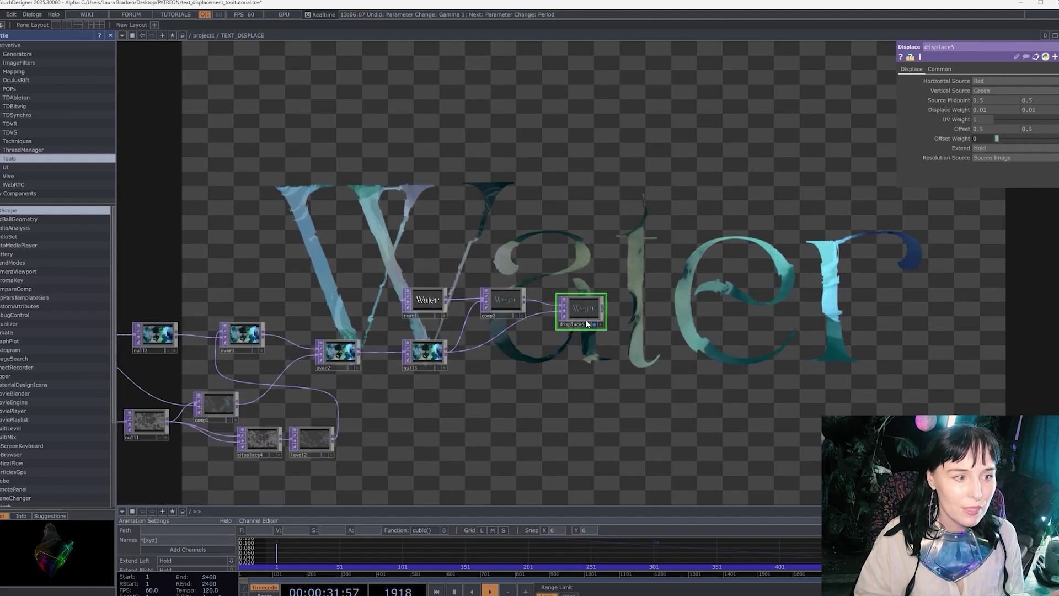
left_click_drag(532, 343, 537, 313)
scroll(558, 306, "up", 2)
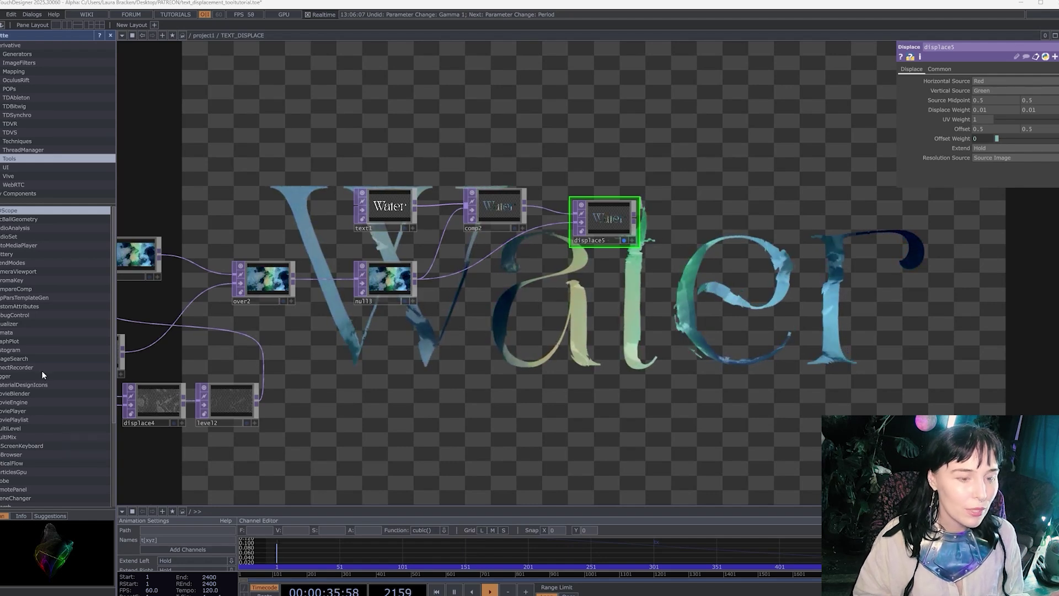
left_click_drag(585, 326, 562, 365)
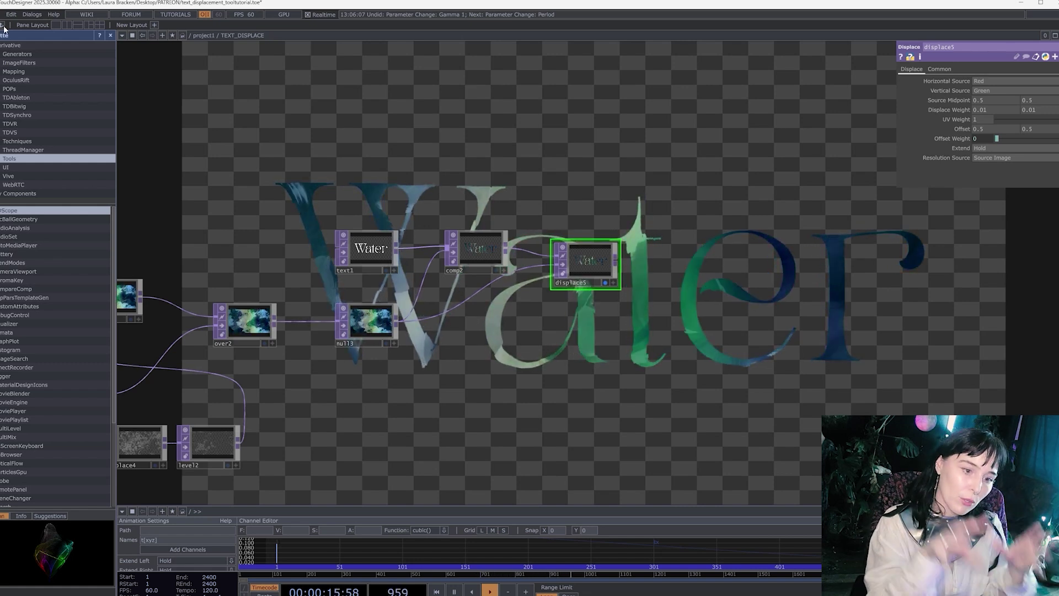
Step: Add the radialBlur image filter from the palette and feed it with displace5's output
left_click(27, 64)
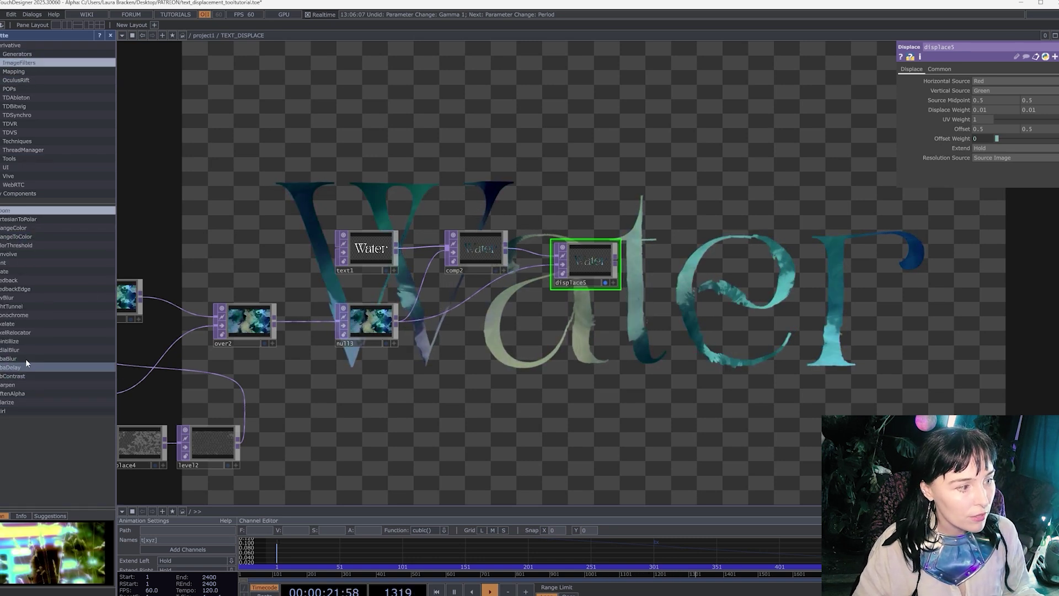
left_click_drag(725, 203, 616, 260)
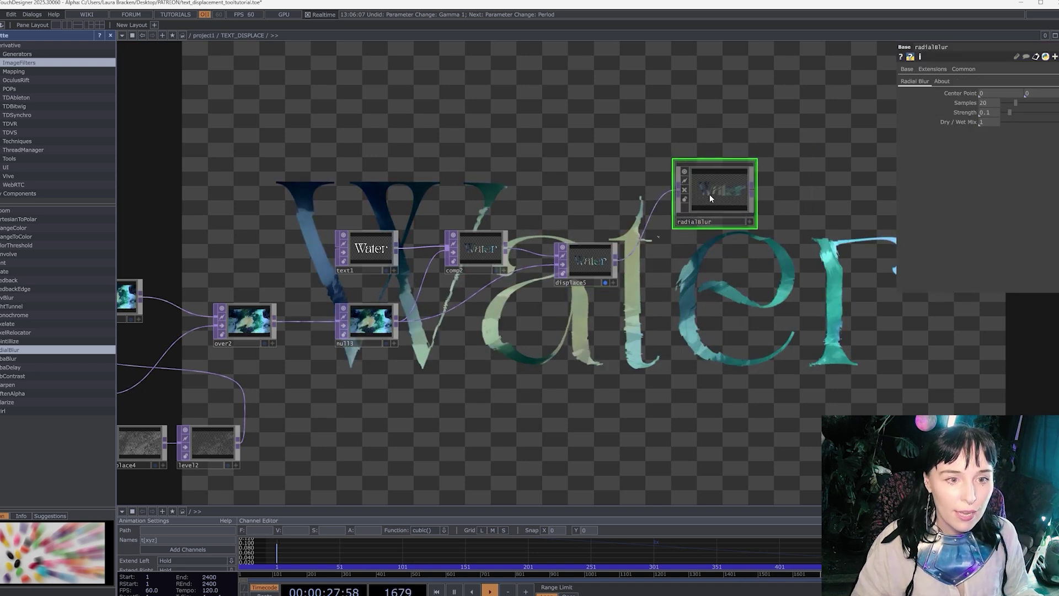
left_click_drag(709, 194, 684, 190)
Step: Branch a Null TOP off displace5 and place it below radialBlur
left_click_drag(617, 259, 699, 340)
type("null")
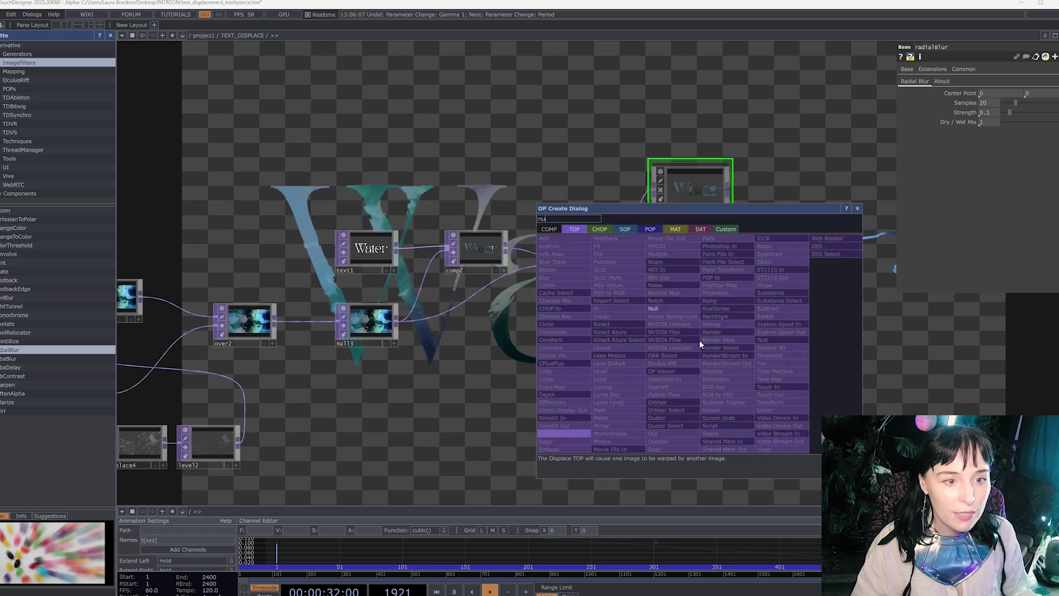
left_click(655, 309)
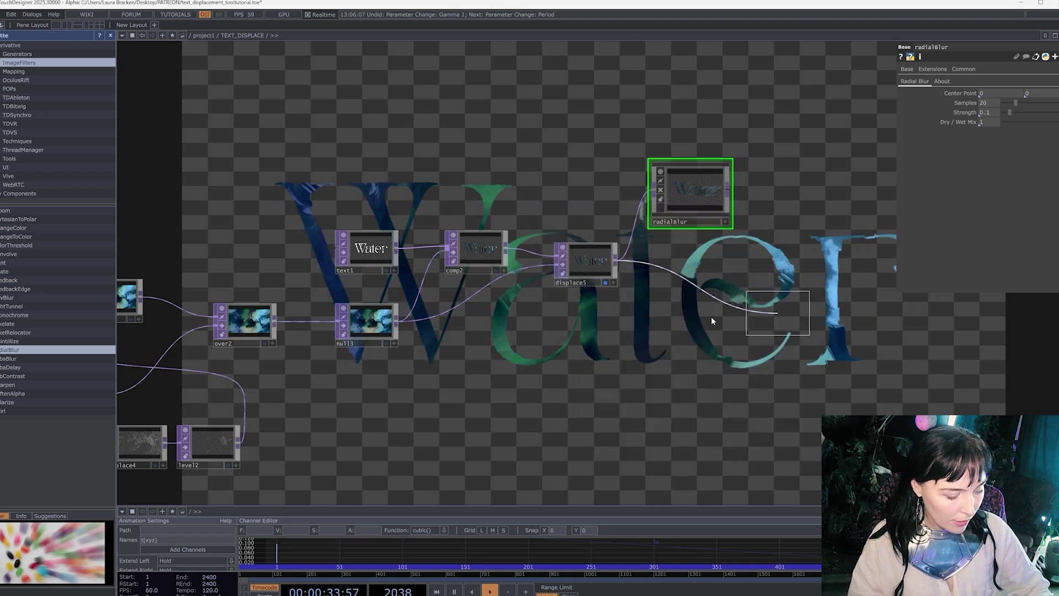
left_click(693, 315)
Step: Set radialBlur's Center Point to 0.5, 0.5, its Strength to 0.312 and its Dry / Wet Mix to 0.767
left_click(675, 186)
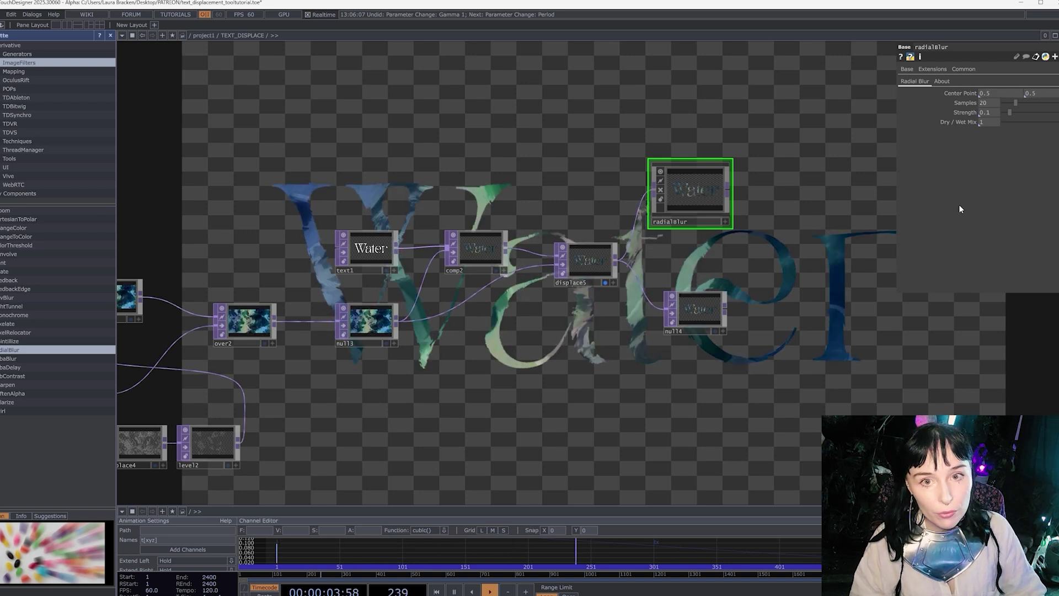
scroll(661, 204, "up", 5)
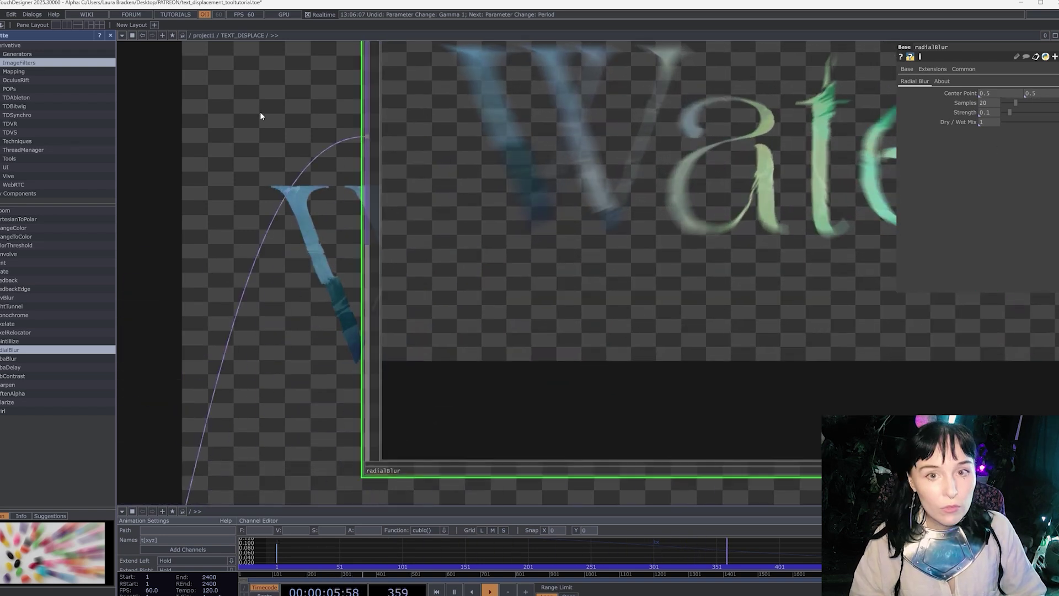
scroll(755, 240, "up", 2)
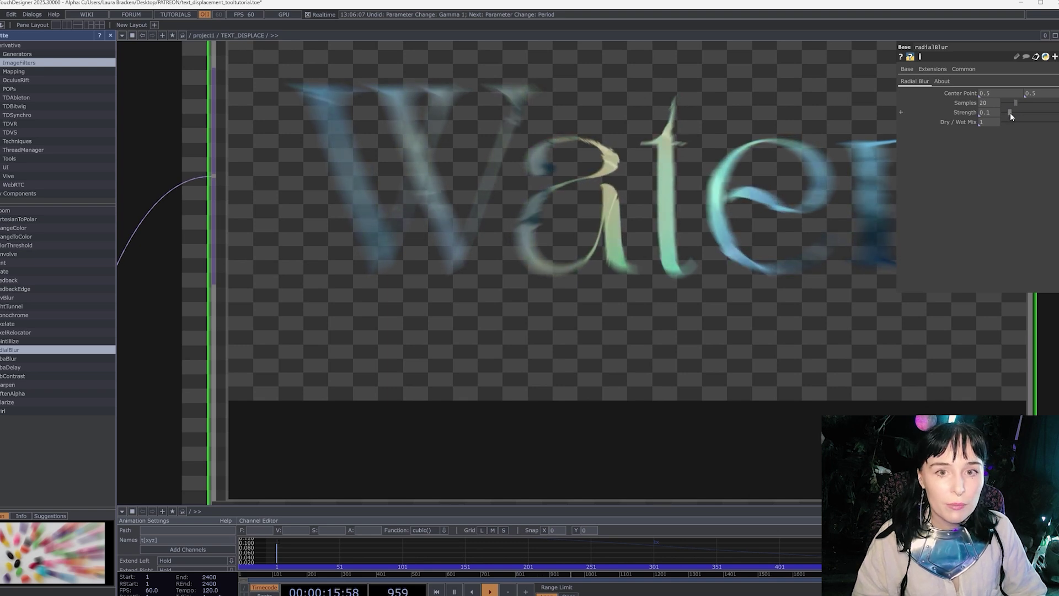
left_click_drag(1010, 113, 1028, 113)
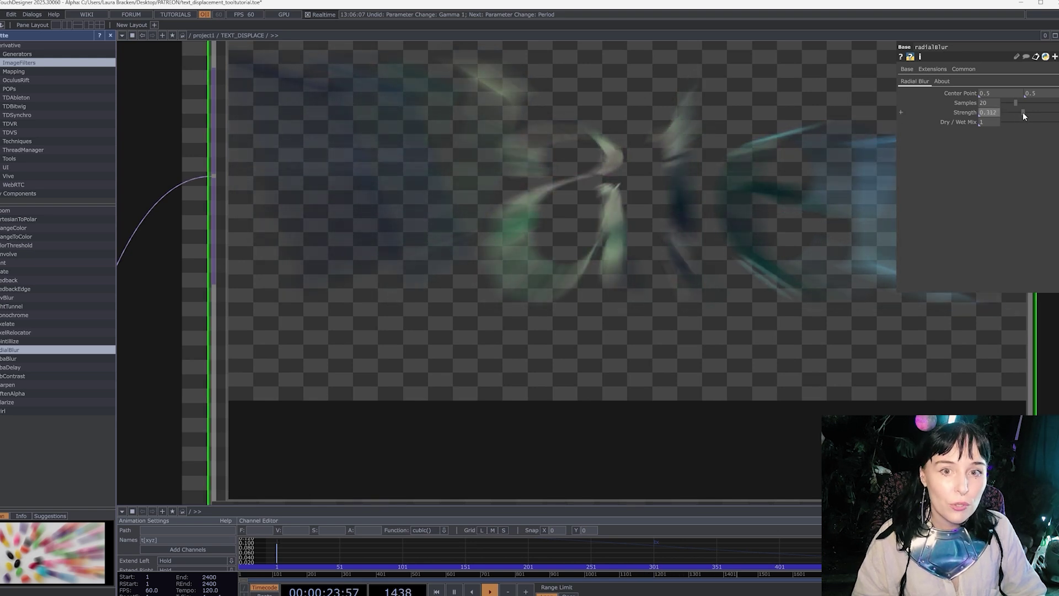
left_click_drag(988, 122, 1034, 125)
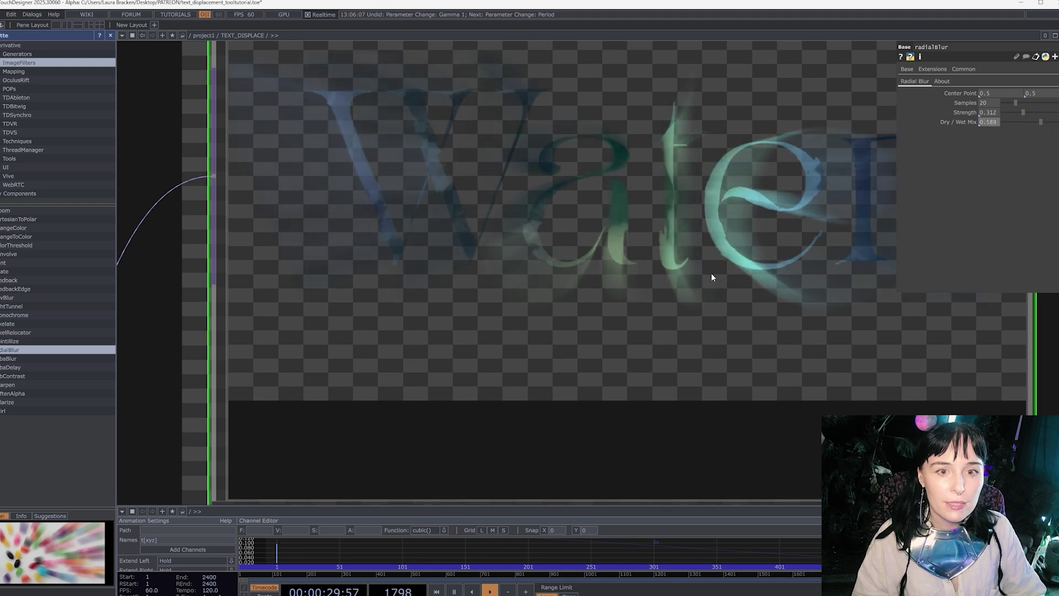
scroll(563, 291, "down", 5)
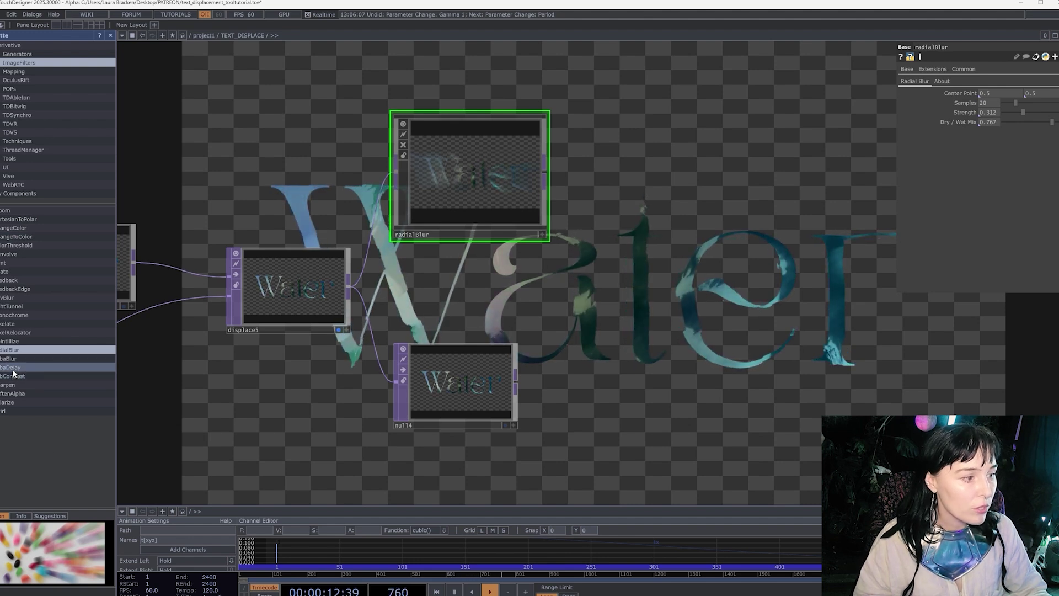
Step: Add the rgbaDelay image filter from the palette after radialBlur, connect them and line the two up
key("h")
left_click_drag(63, 345, 844, 170)
left_click_drag(841, 276, 530, 279)
left_click_drag(543, 175, 463, 210)
left_click_drag(631, 174, 607, 198)
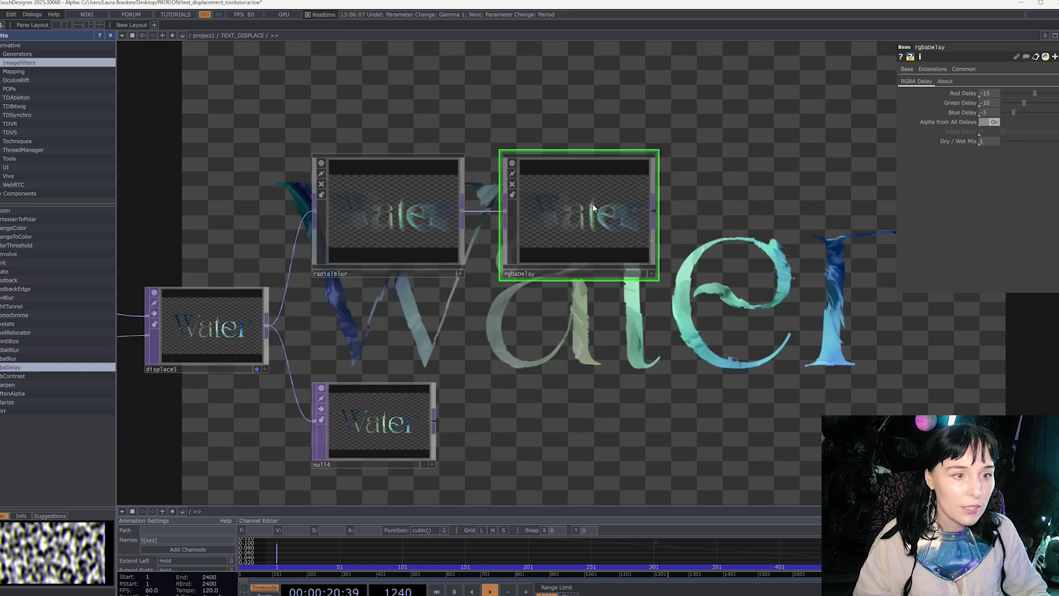
Step: Inspect rgbaDelay's output up close and set its Dry / Wet Mix to 0.411
scroll(592, 204, "up", 6)
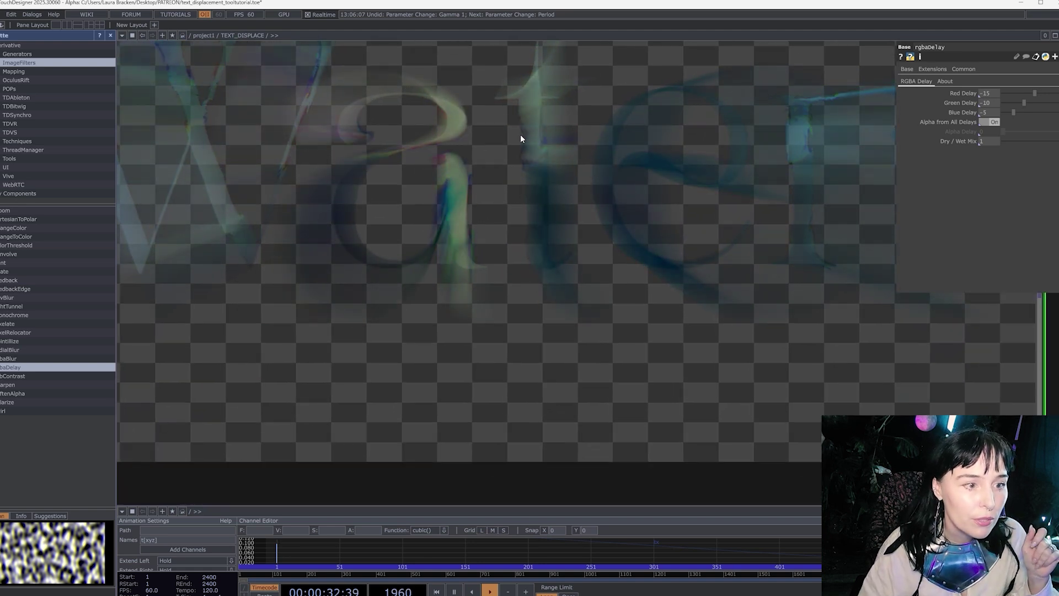
scroll(524, 149, "down", 6)
scroll(607, 226, "up", 5)
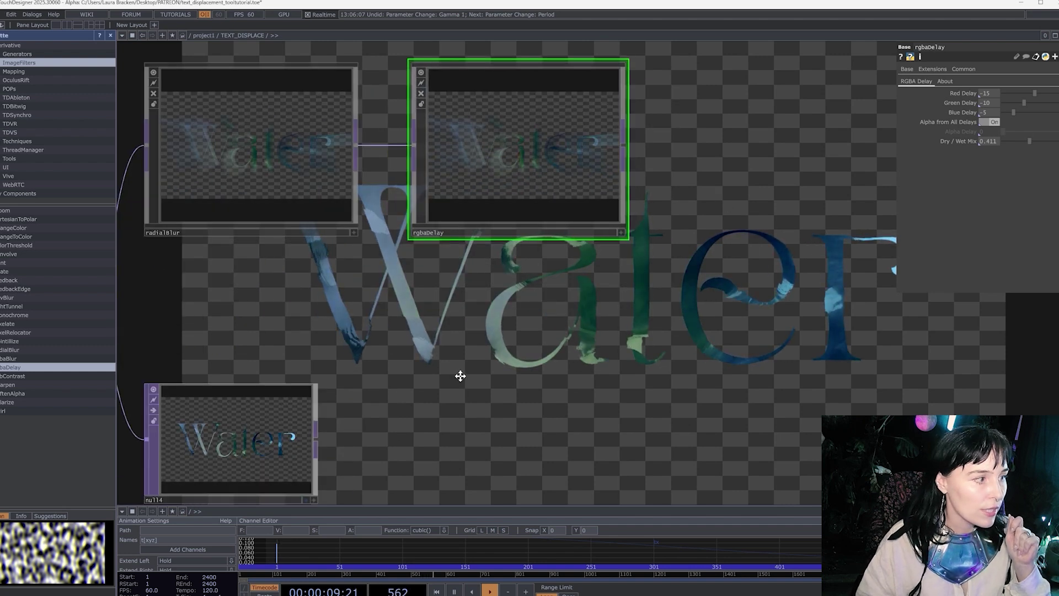
left_click_drag(461, 375, 484, 286)
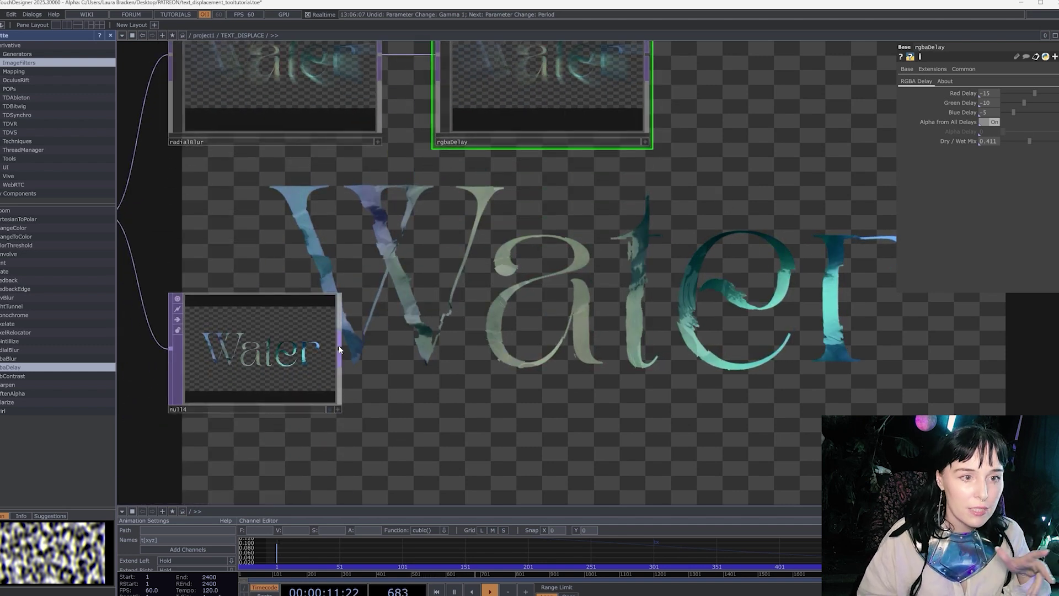
Step: Add an Over TOP with null4 as its first input and rgbaDelay as its second, and inspect the combined lettering
left_click_drag(338, 350, 765, 246)
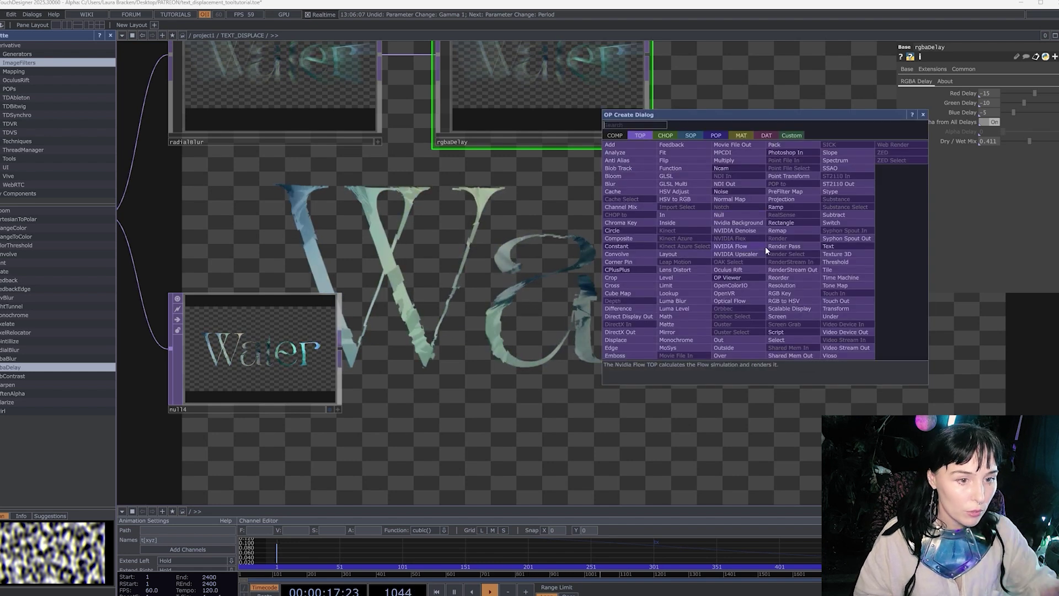
type("ov")
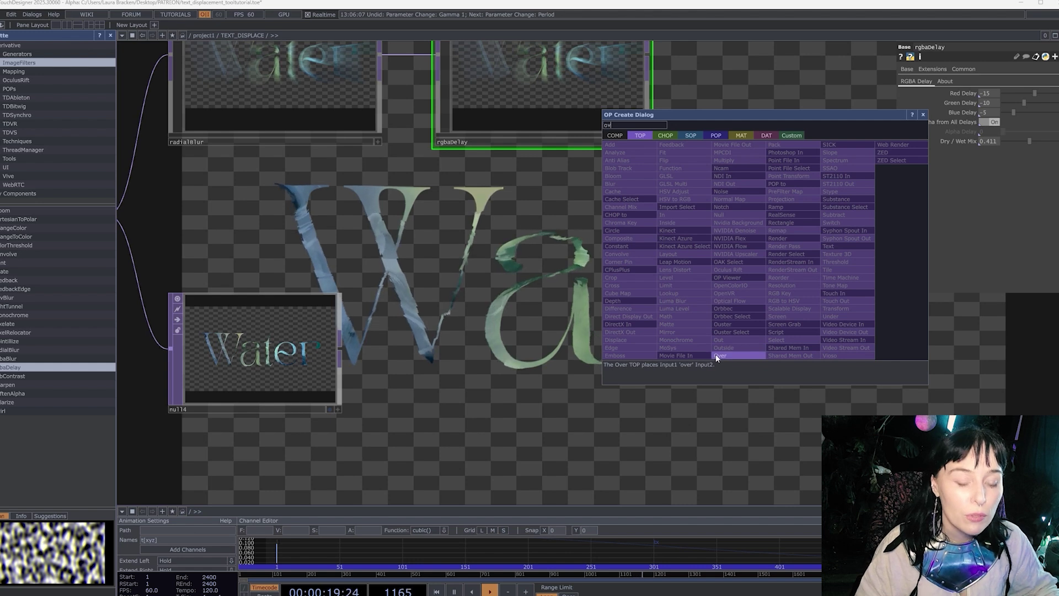
left_click(717, 356)
left_click(795, 312)
scroll(796, 312, "down", 3)
left_click_drag(655, 305, 706, 254)
left_click_drag(582, 155, 662, 235)
scroll(715, 242, "up", 2)
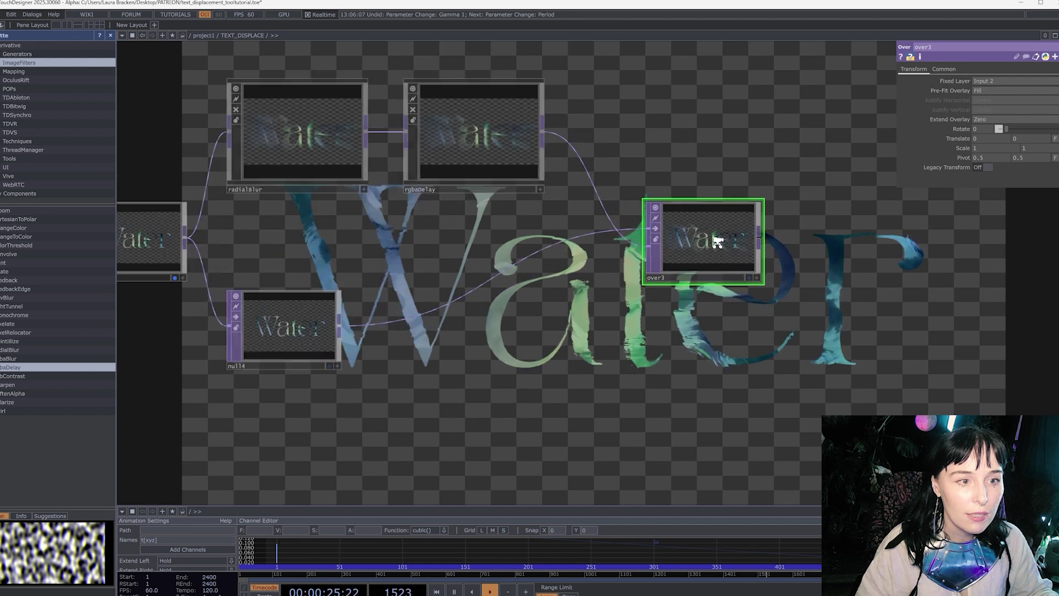
scroll(717, 243, "up", 5)
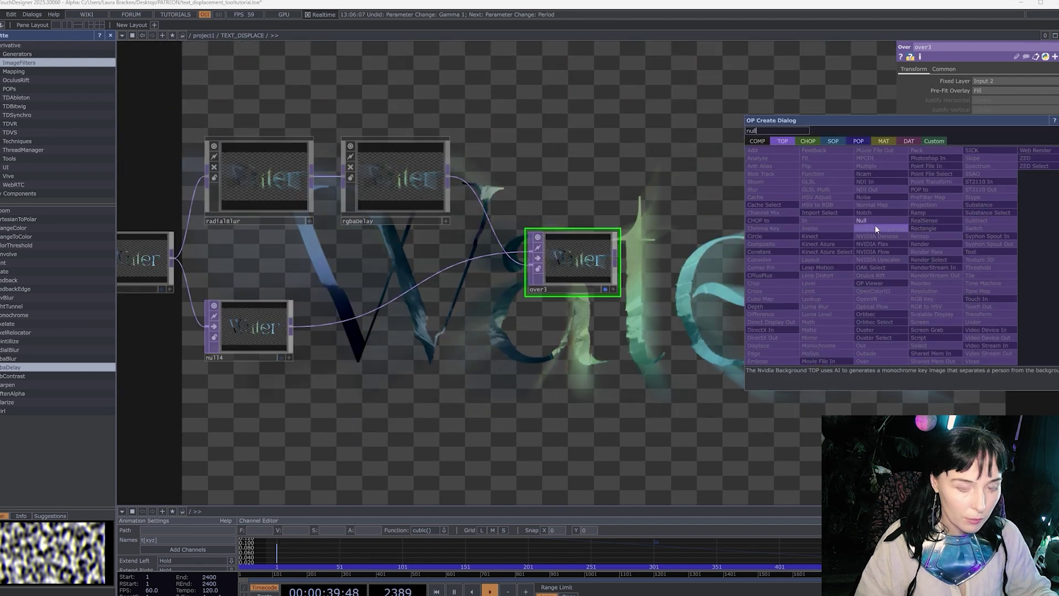
Step: Add a Null TOP fed by over3 and spread out over3, rgbaDelay and the new null to leave room between them
key("Return")
left_click(931, 275)
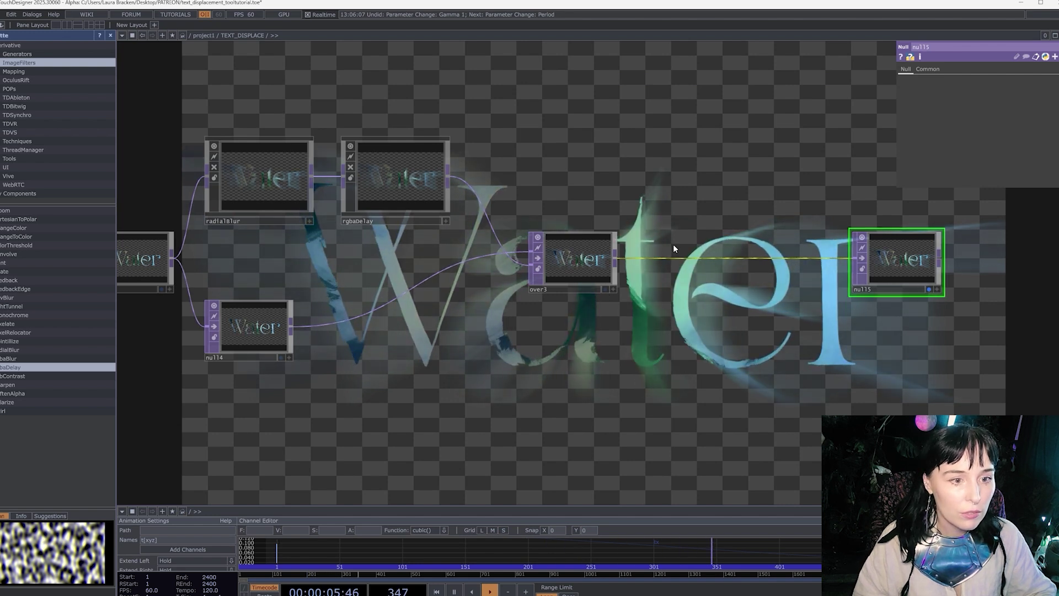
left_click_drag(586, 268, 534, 268)
left_click_drag(416, 187, 400, 187)
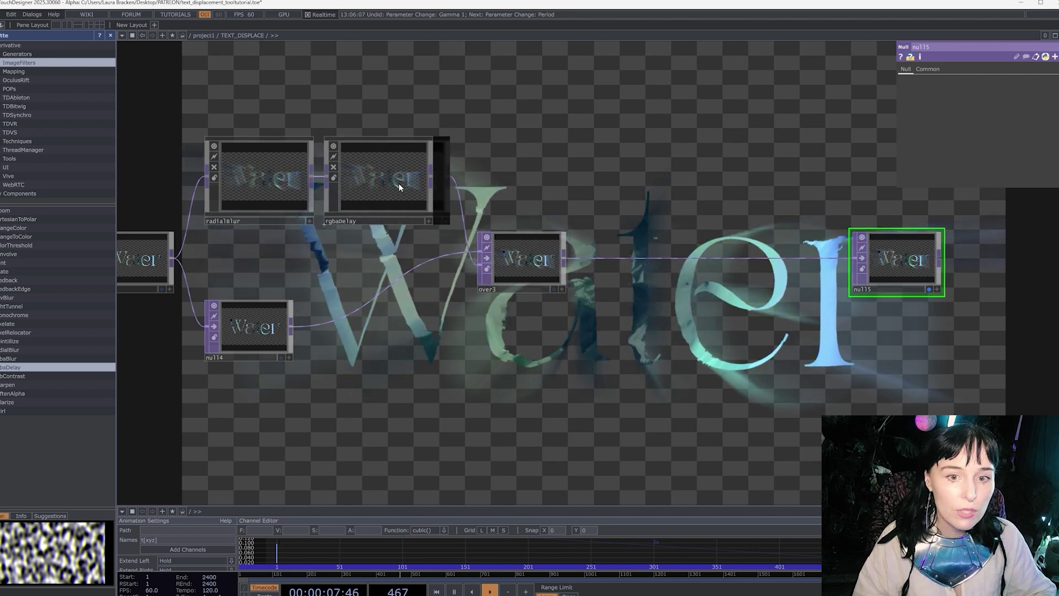
left_click_drag(877, 264, 927, 263)
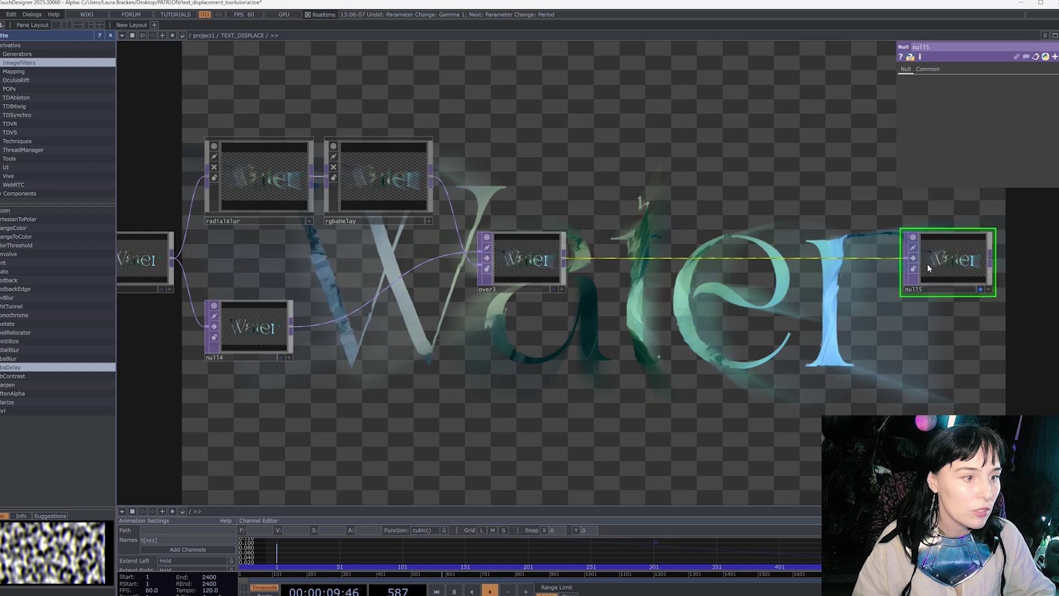
left_click_drag(525, 307, 567, 297)
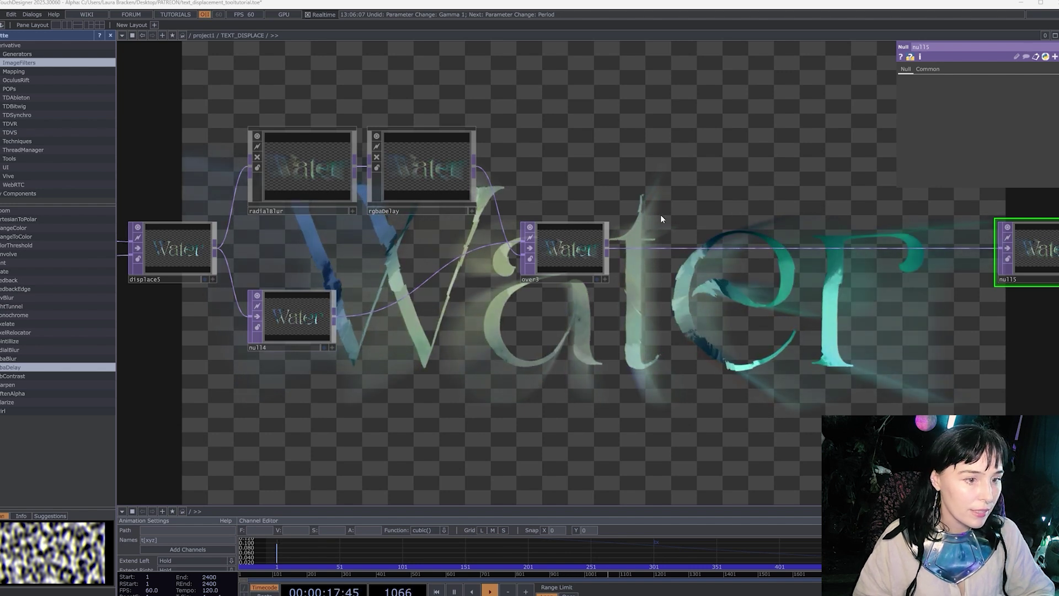
Step: Insert a Transform TOP between over3 and null5, turn on Comp Over Background Color with opaque black, and place it beside null5
left_click_drag(909, 304, 598, 298)
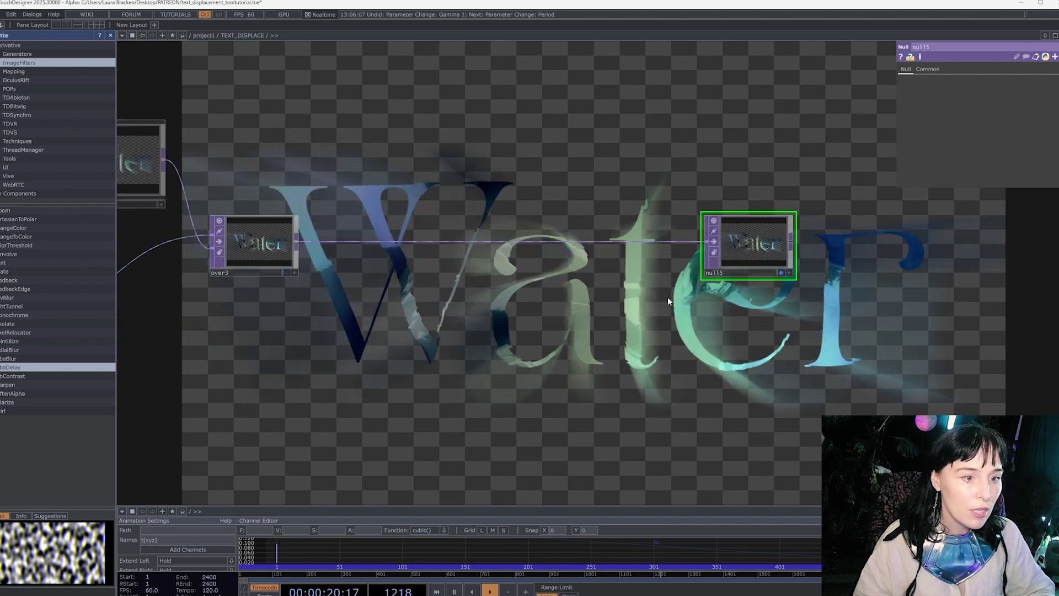
right_click(657, 240)
left_click(670, 230)
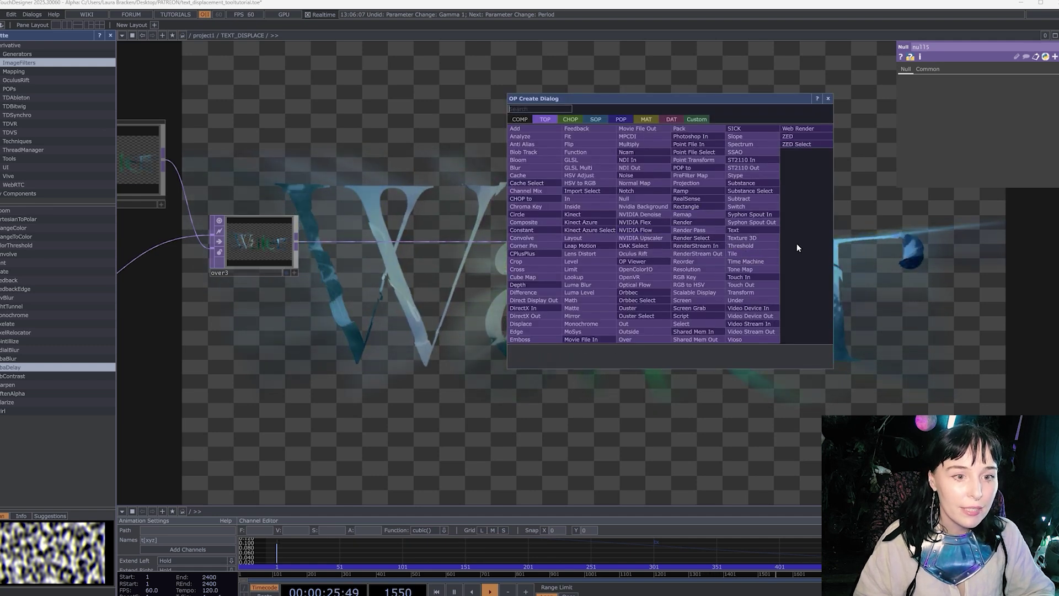
left_click(757, 289)
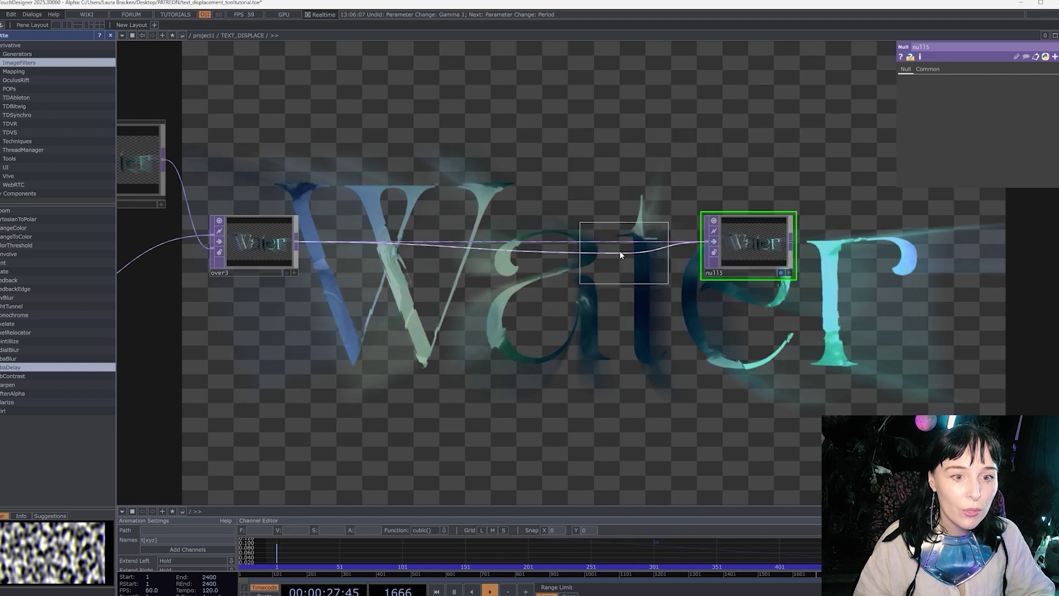
left_click(649, 243)
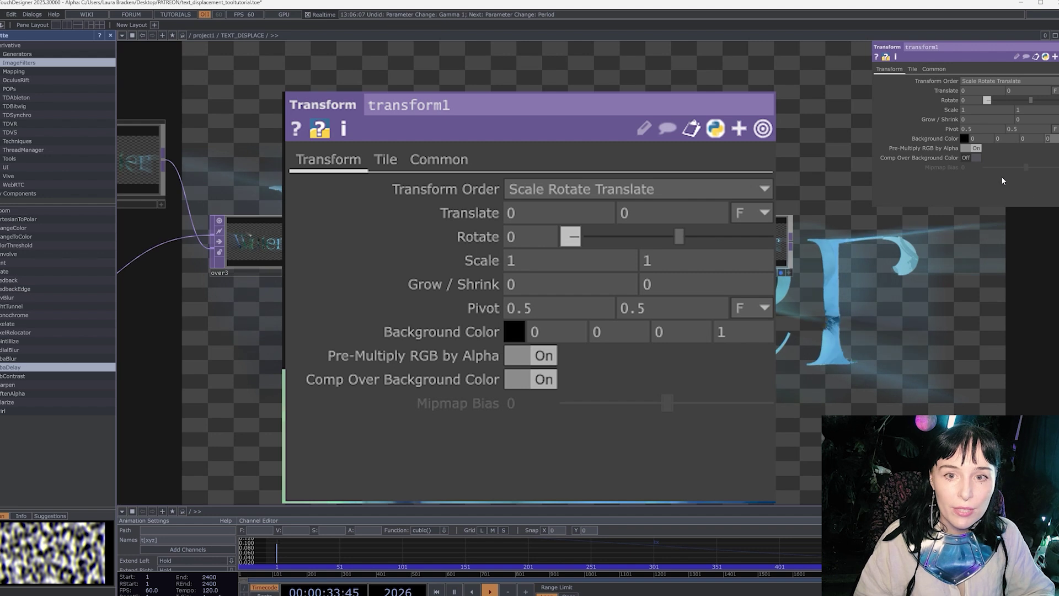
left_click(980, 158)
scroll(198, 248, "down", 3)
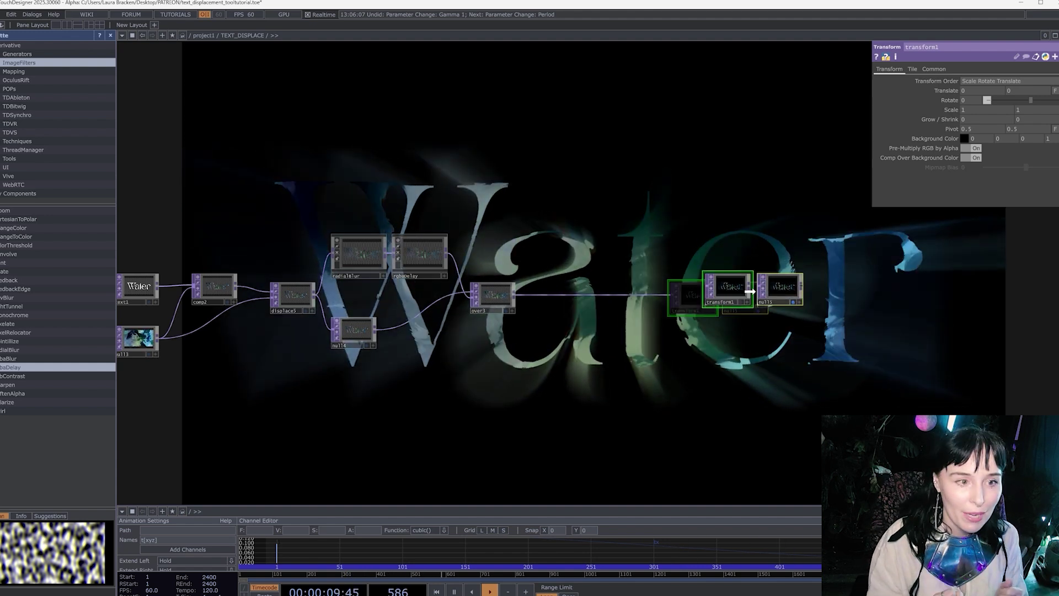
Step: Rename null3, the null holding the water texture, as waterbg
left_click_drag(541, 347, 602, 317)
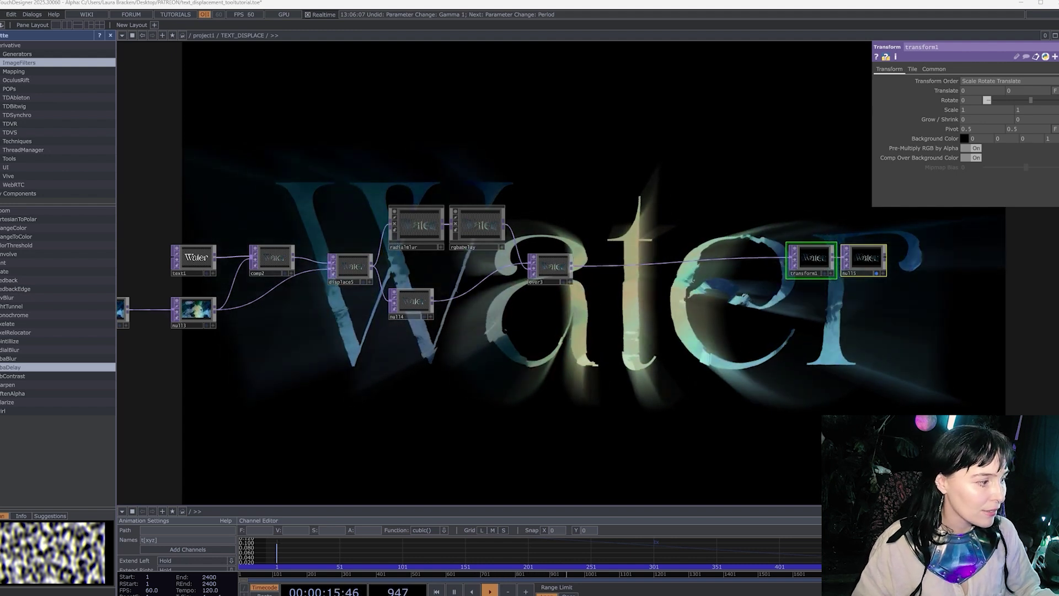
left_click_drag(522, 357, 544, 343)
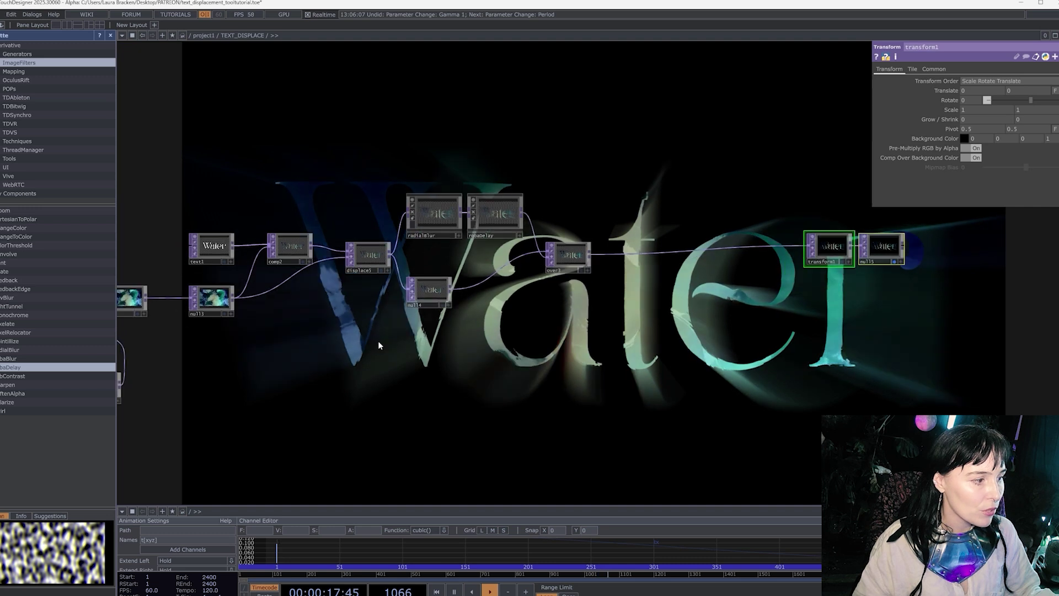
scroll(206, 303, "up", 4)
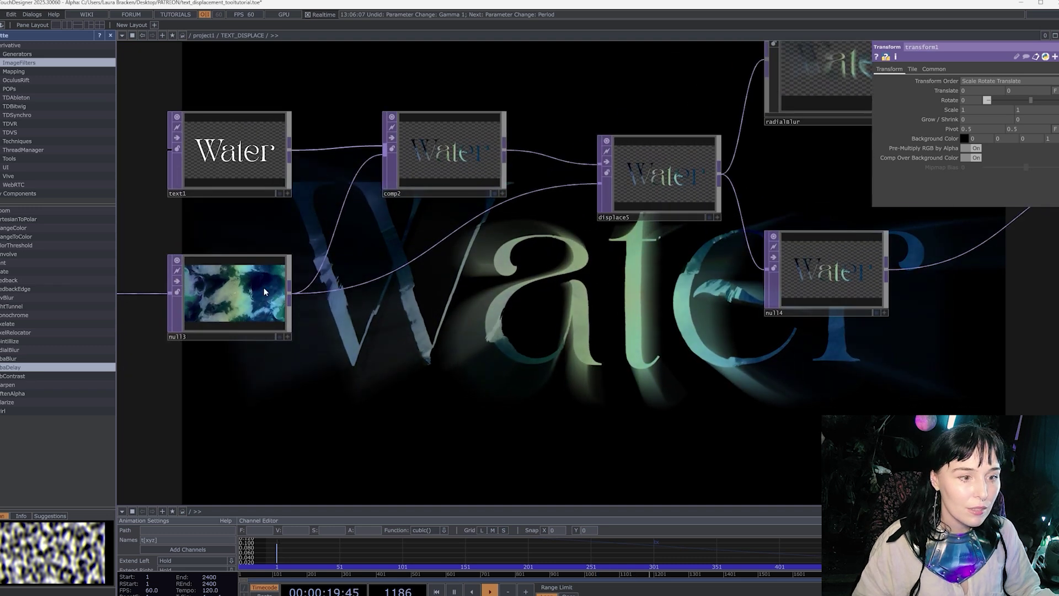
scroll(279, 318, "down", 3)
left_click_drag(492, 371, 688, 357)
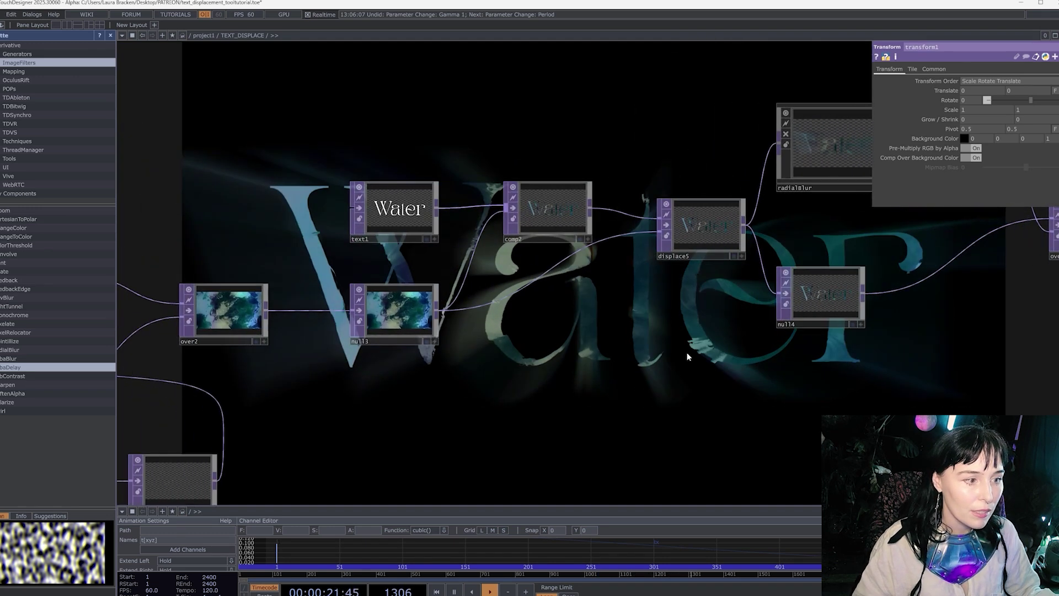
left_click(366, 342)
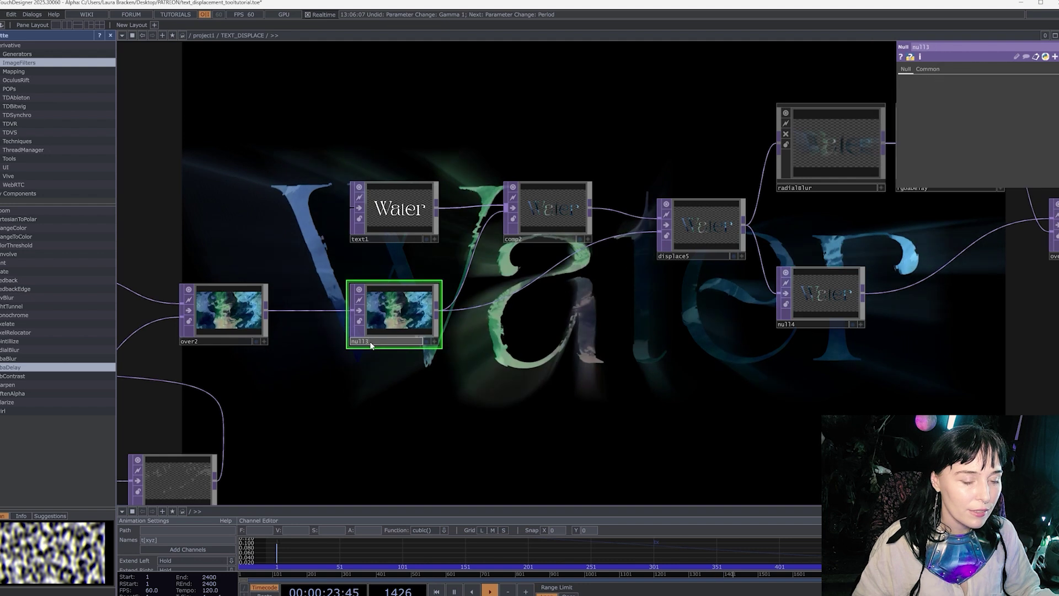
type("water")
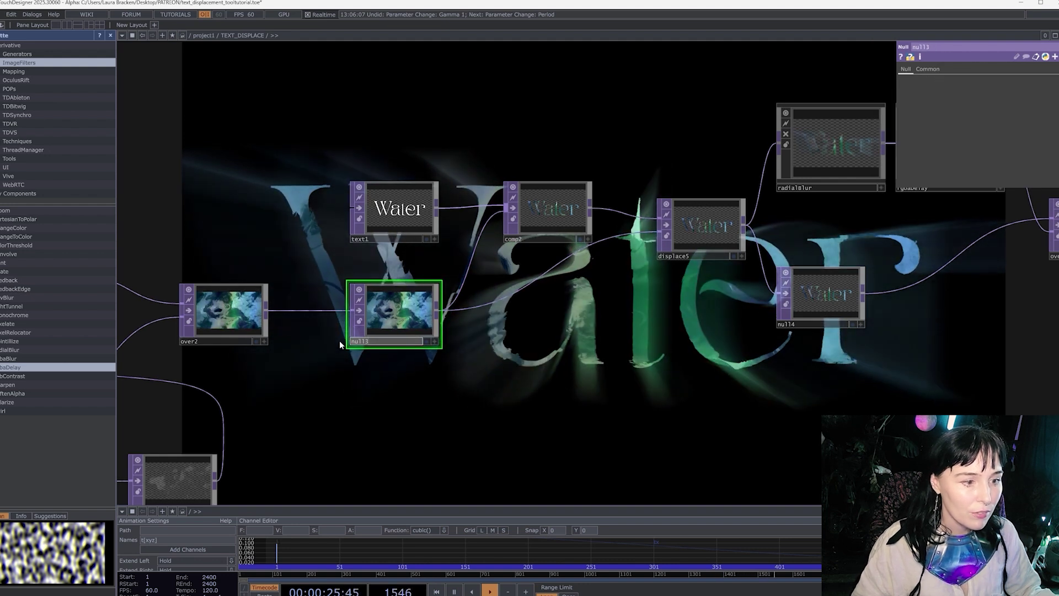
type("bg")
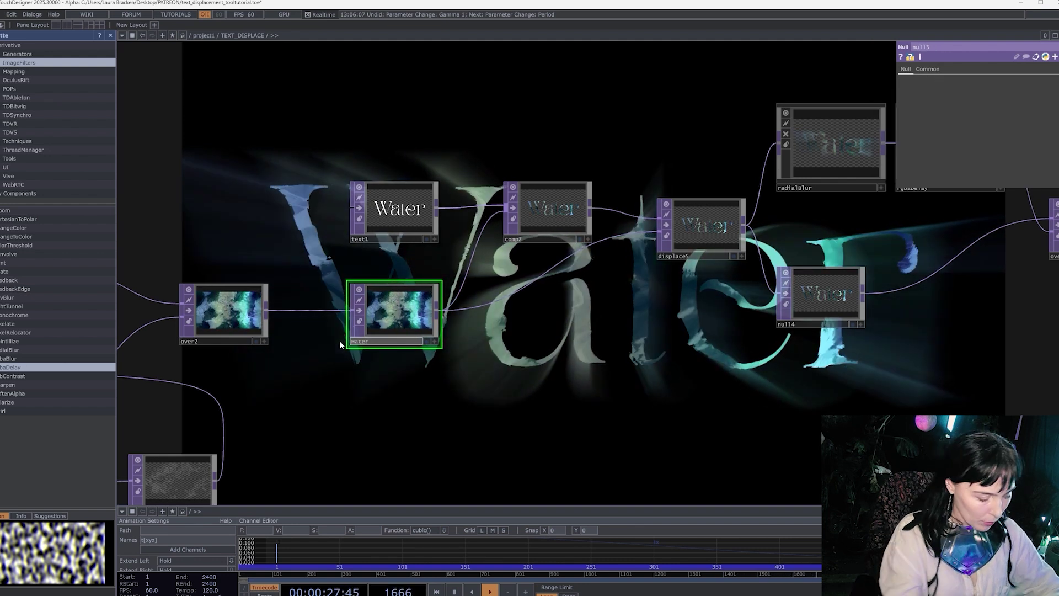
key("Return")
Step: Move waterbg further below text1 and add an Add TOP fed by waterbg beneath over3
scroll(657, 367, "down", 5)
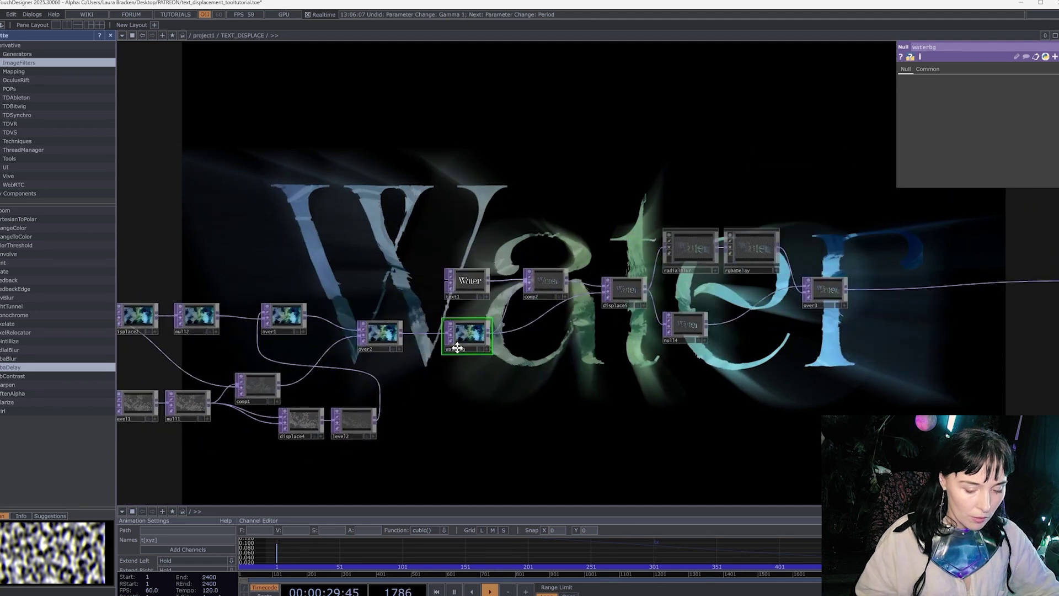
scroll(397, 339, "up", 3)
left_click_drag(468, 391, 436, 388)
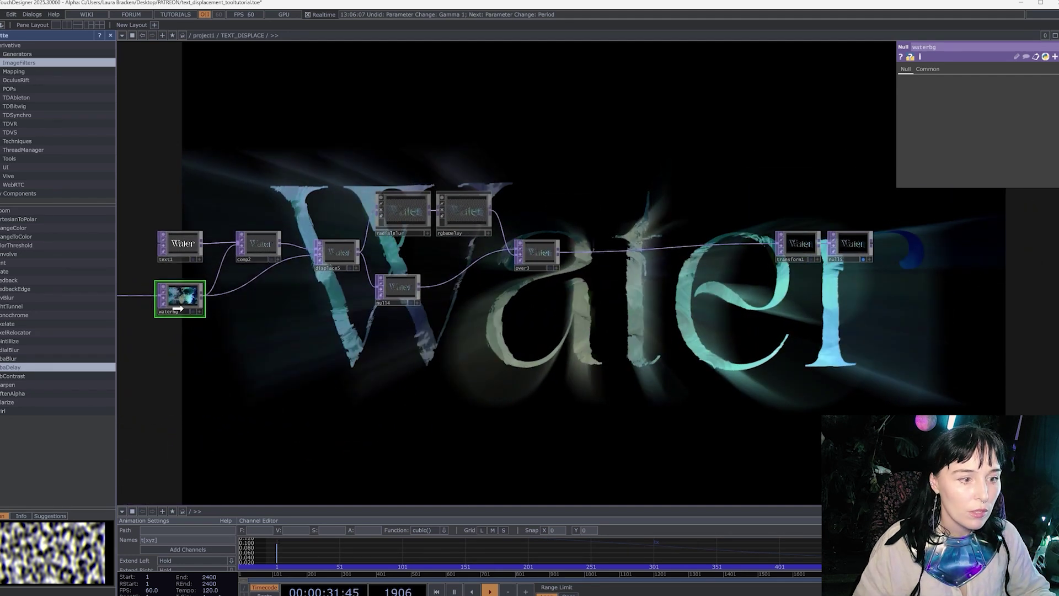
left_click_drag(177, 309, 201, 328)
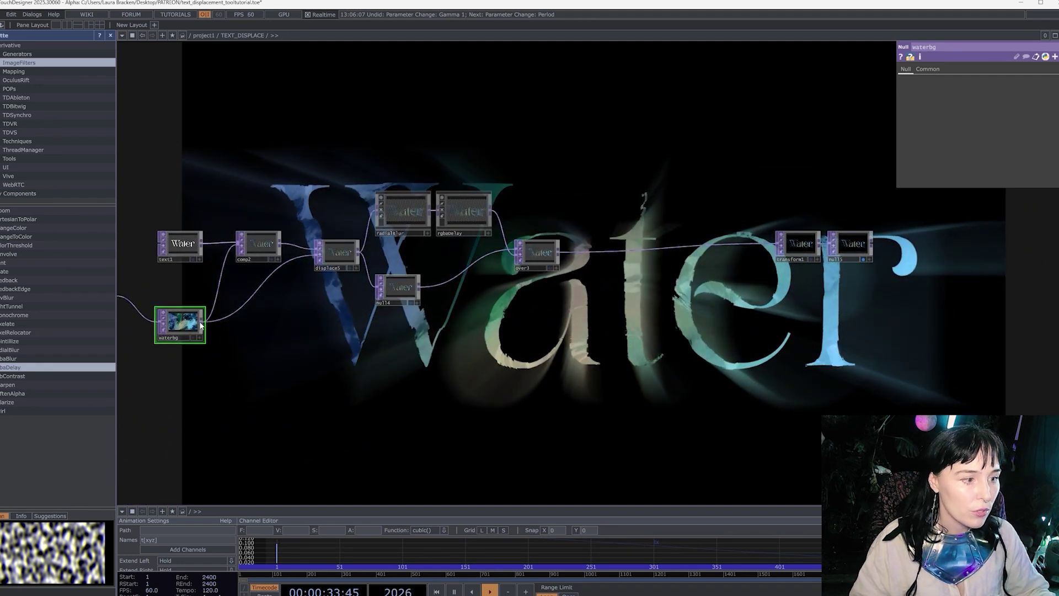
left_click(597, 323)
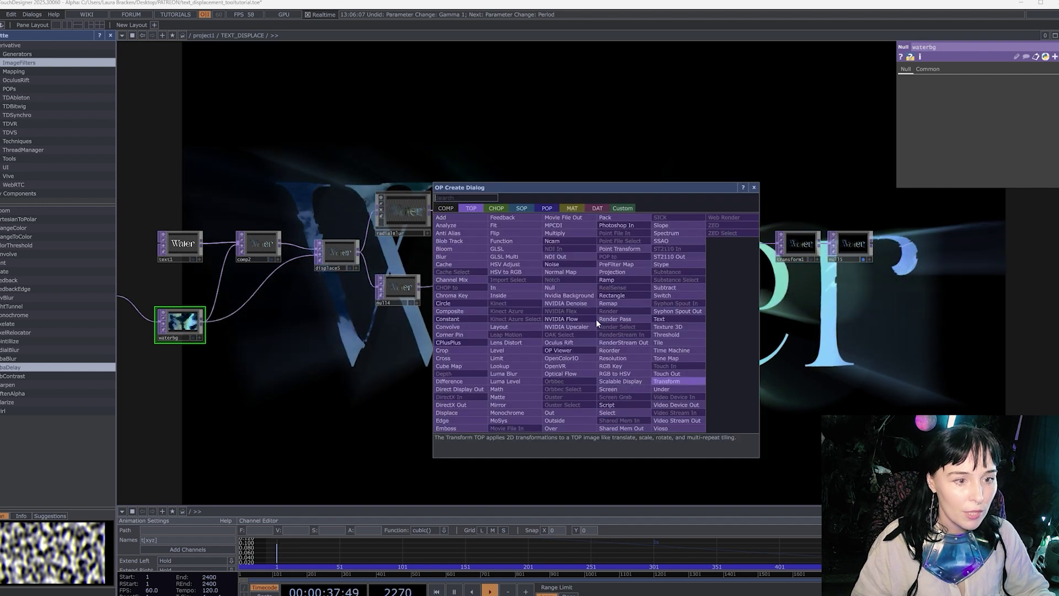
left_click(602, 305)
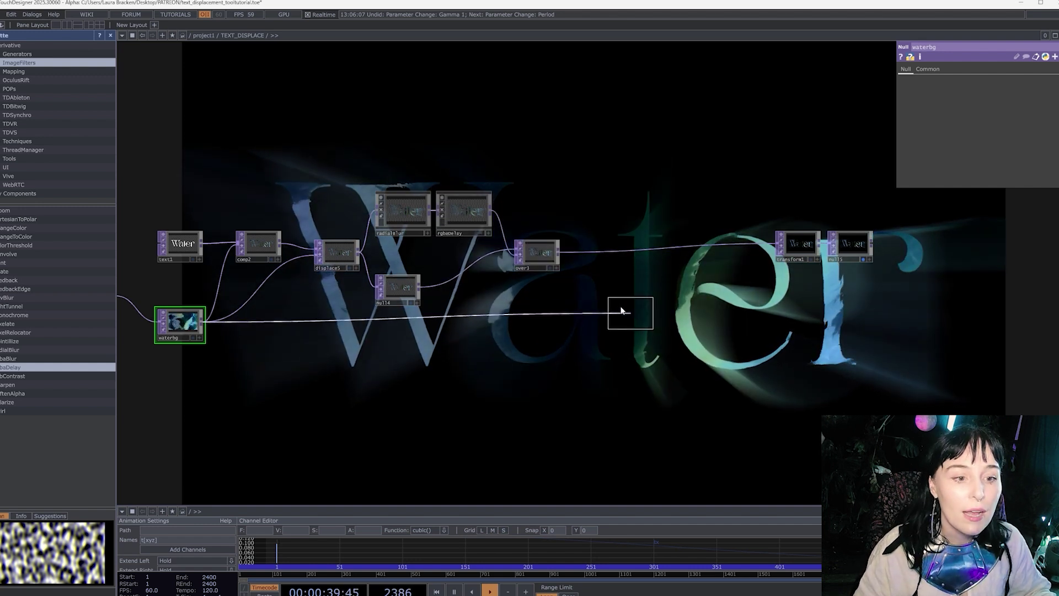
left_click(603, 305)
Step: Connect over3 to add1 too and swap the inputs so over3 comes first and waterbg second
scroll(600, 302, "up", 4)
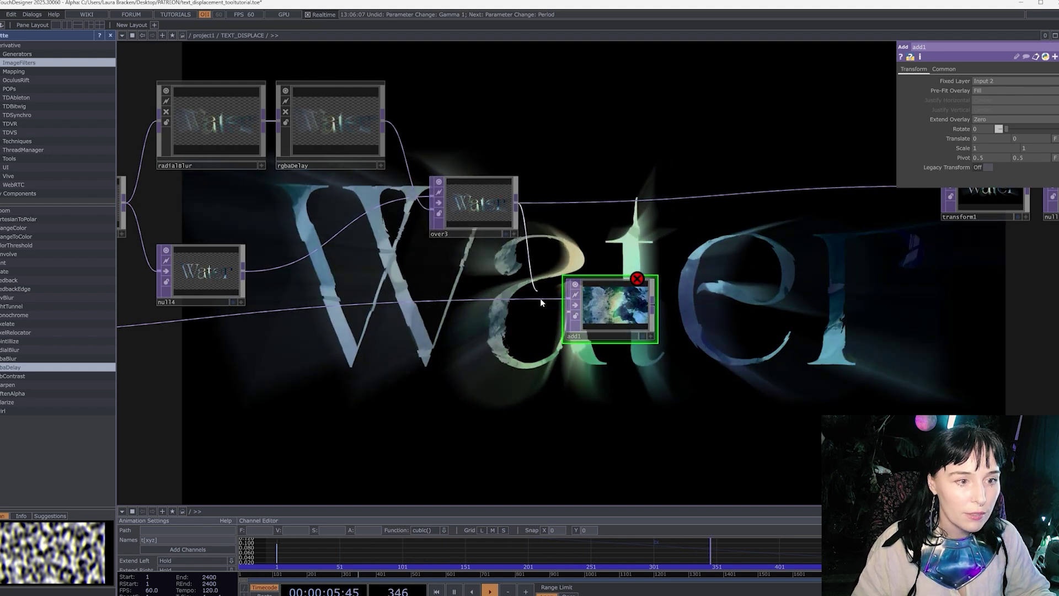
scroll(552, 309, "up", 3)
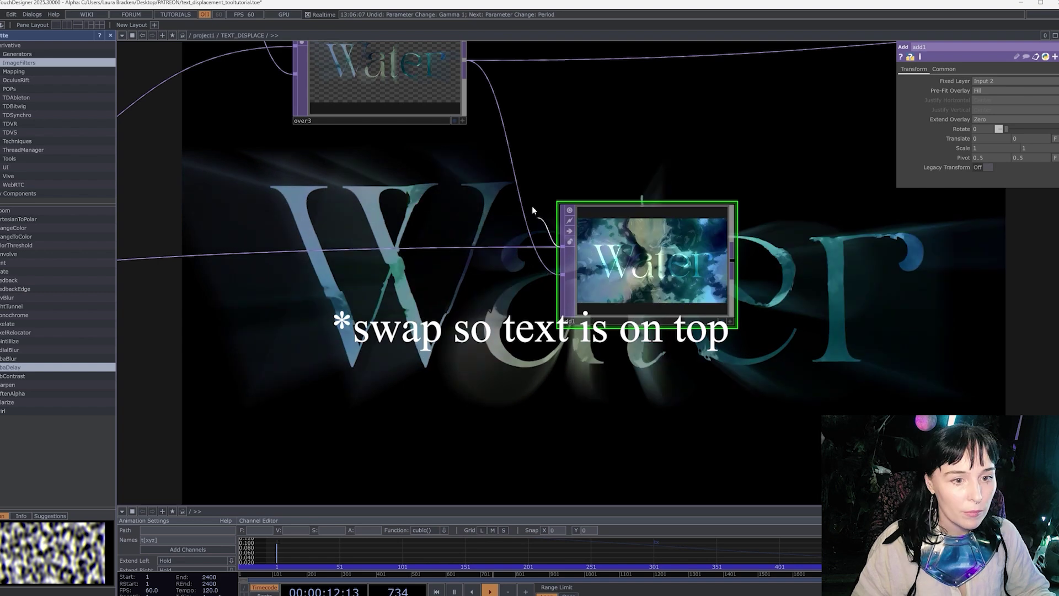
scroll(531, 210, "down", 5)
scroll(478, 358, "up", 10)
scroll(477, 359, "down", 6)
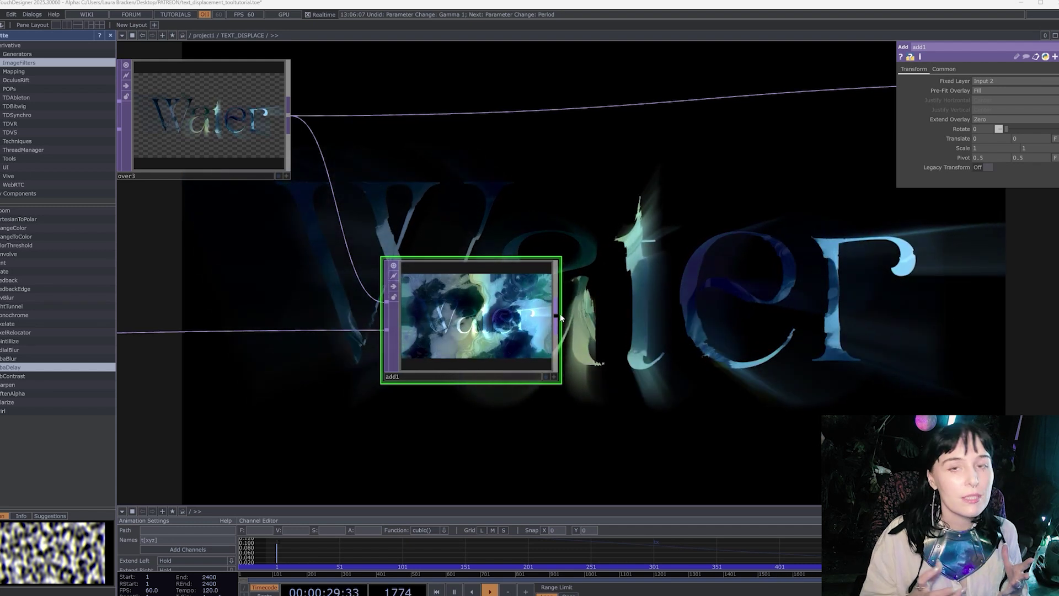
Step: Add a Lens Distort TOP after add1 and enlarge its preview
left_click_drag(580, 326, 517, 306)
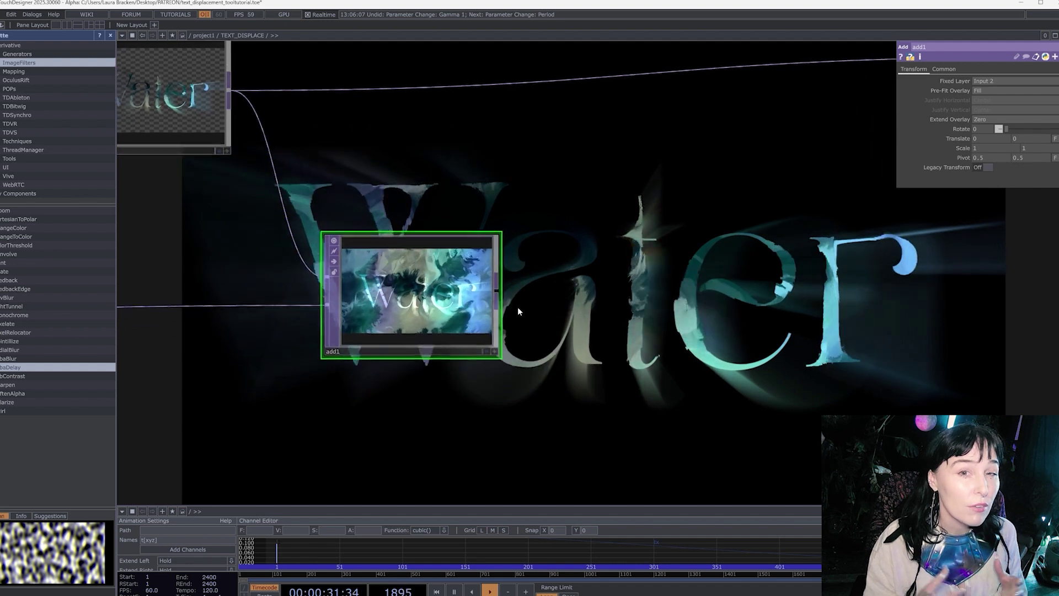
left_click(496, 289)
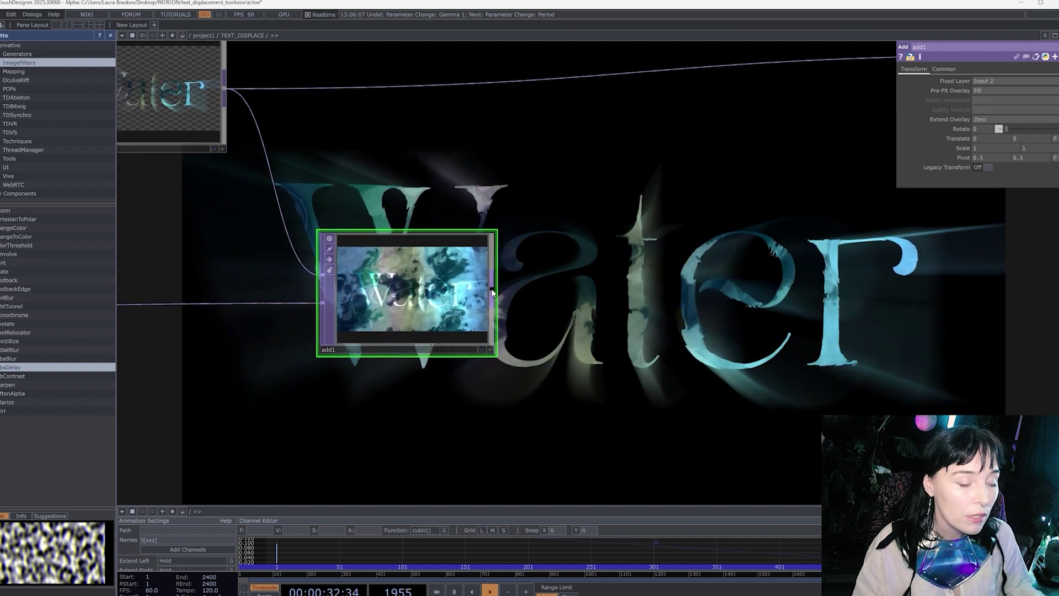
left_click(538, 286)
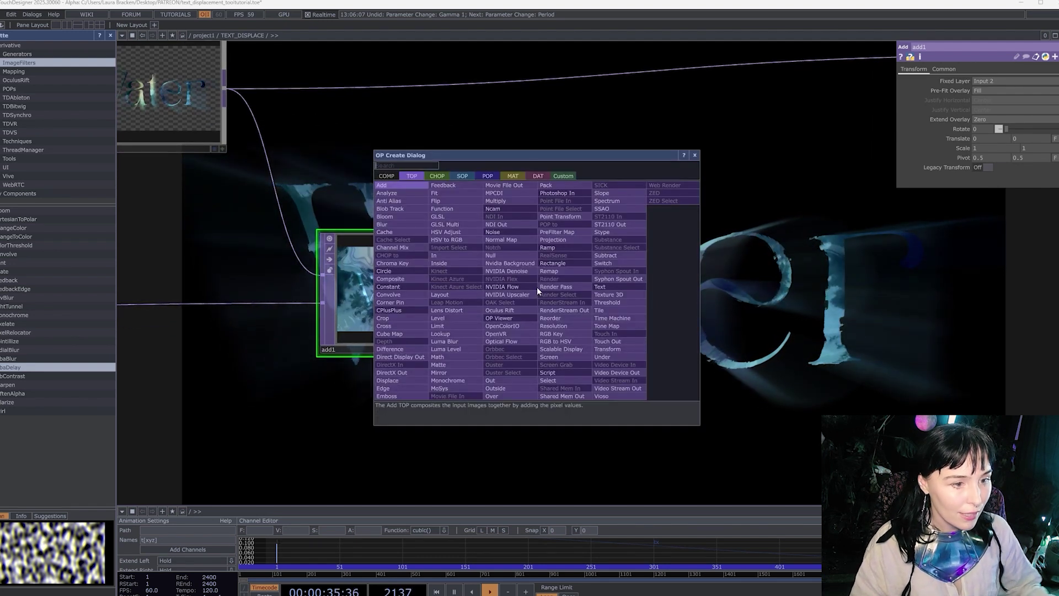
type("lens")
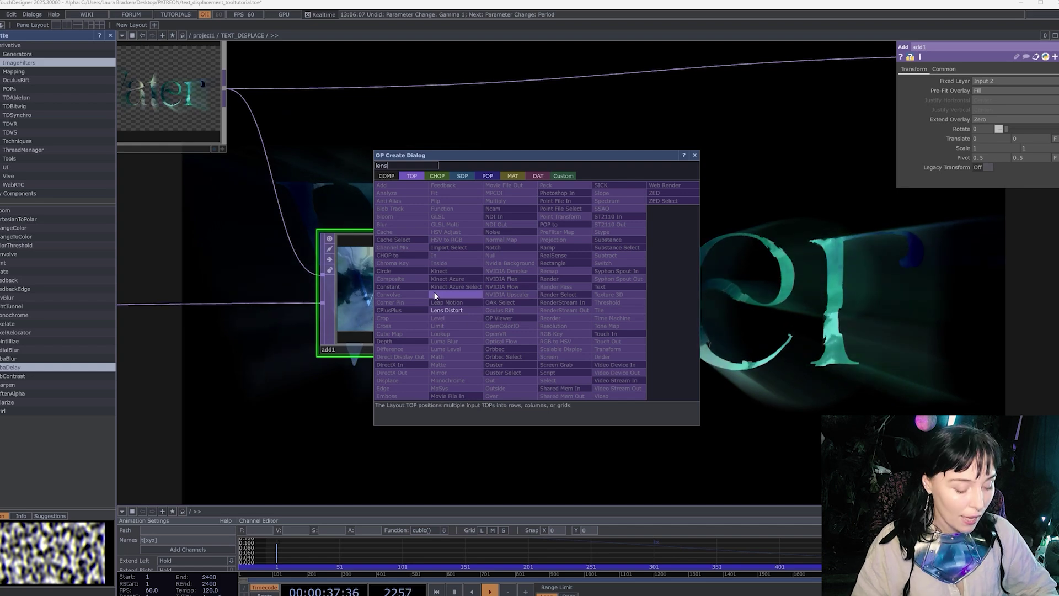
left_click(446, 310)
left_click(502, 297)
scroll(607, 293, "up", 3)
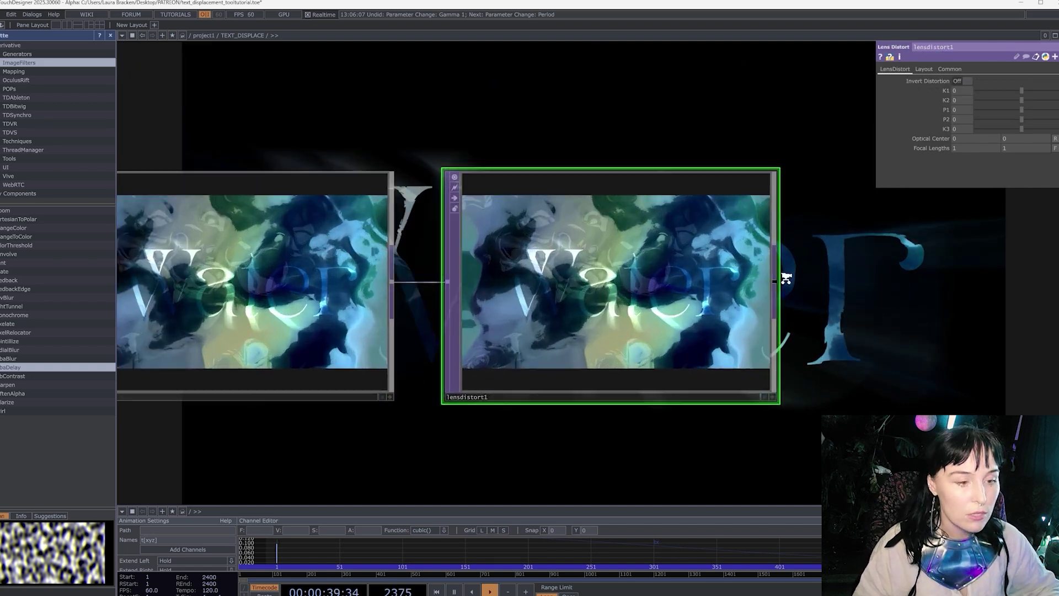
scroll(786, 278, "up", 3)
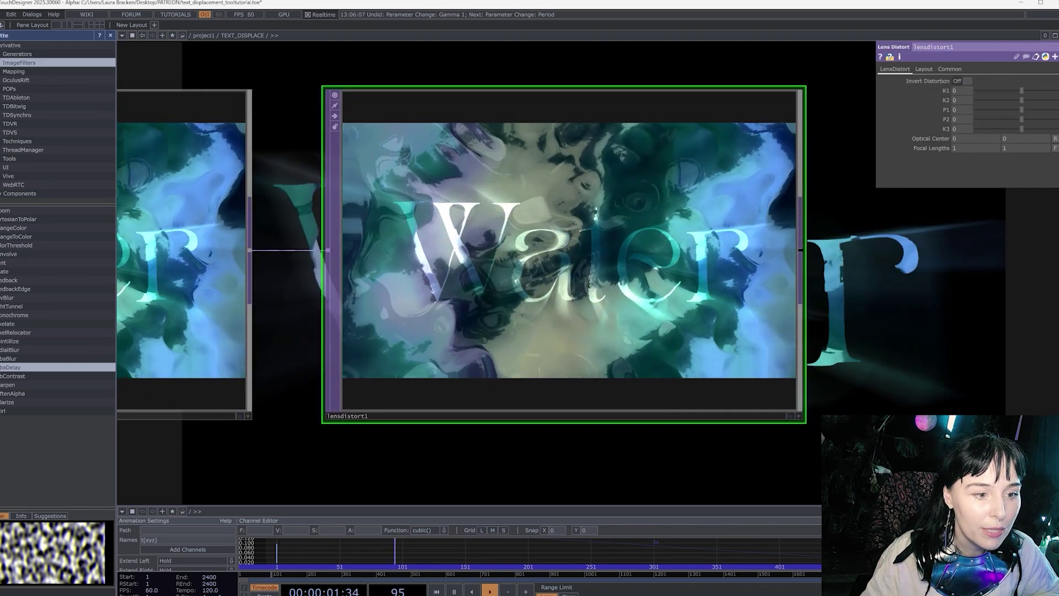
Step: Set lensdistort1's K1 to -0.538 and compare its output with add1's
left_click_drag(1019, 91, 988, 90)
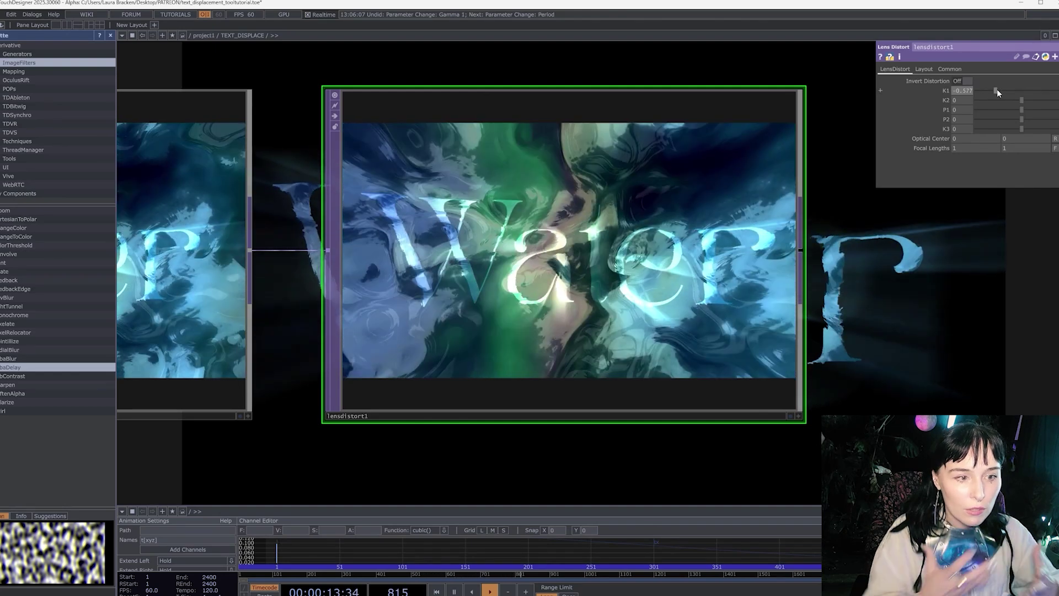
left_click_drag(997, 89, 1000, 89)
scroll(607, 298, "down", 3)
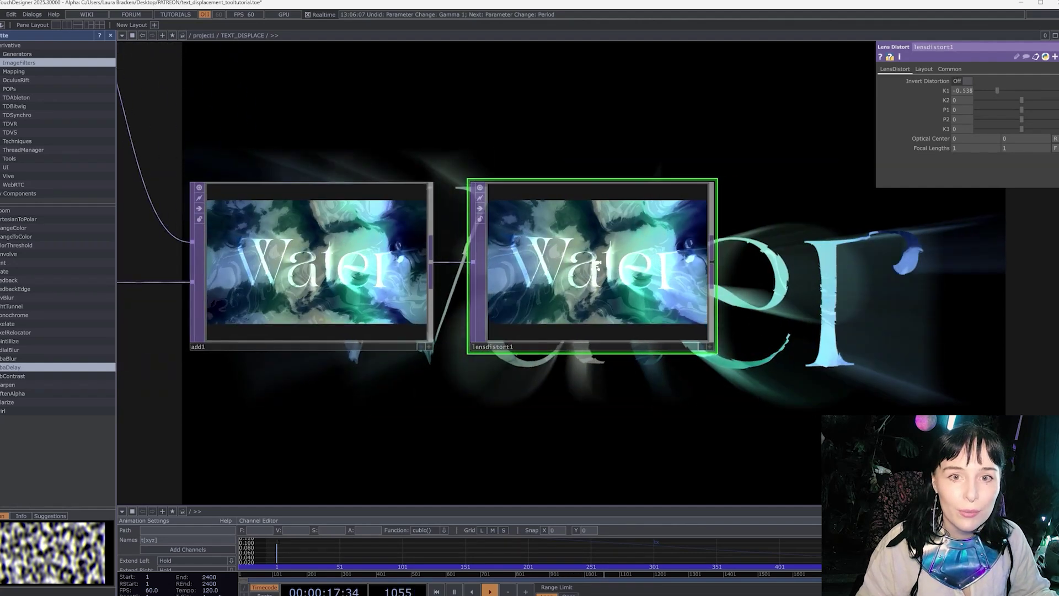
scroll(594, 262, "up", 5)
scroll(595, 263, "down", 3)
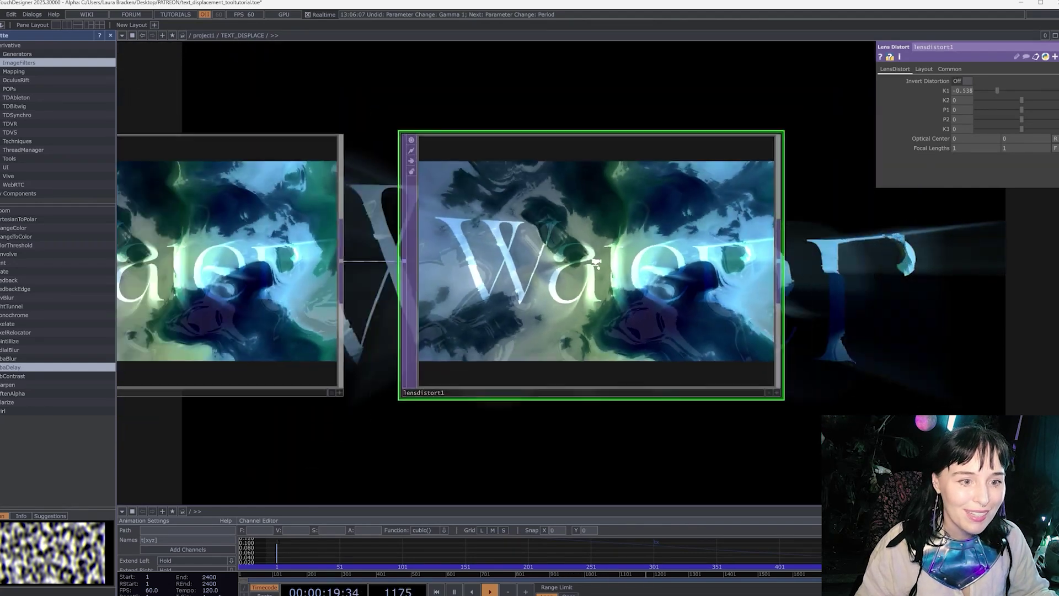
scroll(595, 263, "down", 5)
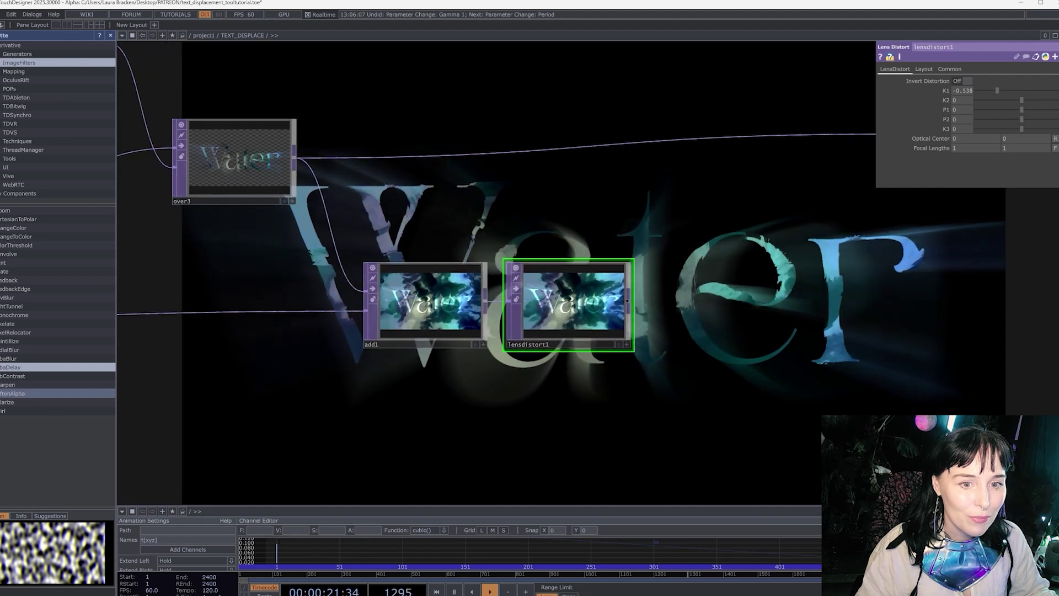
scroll(723, 314, "down", 3)
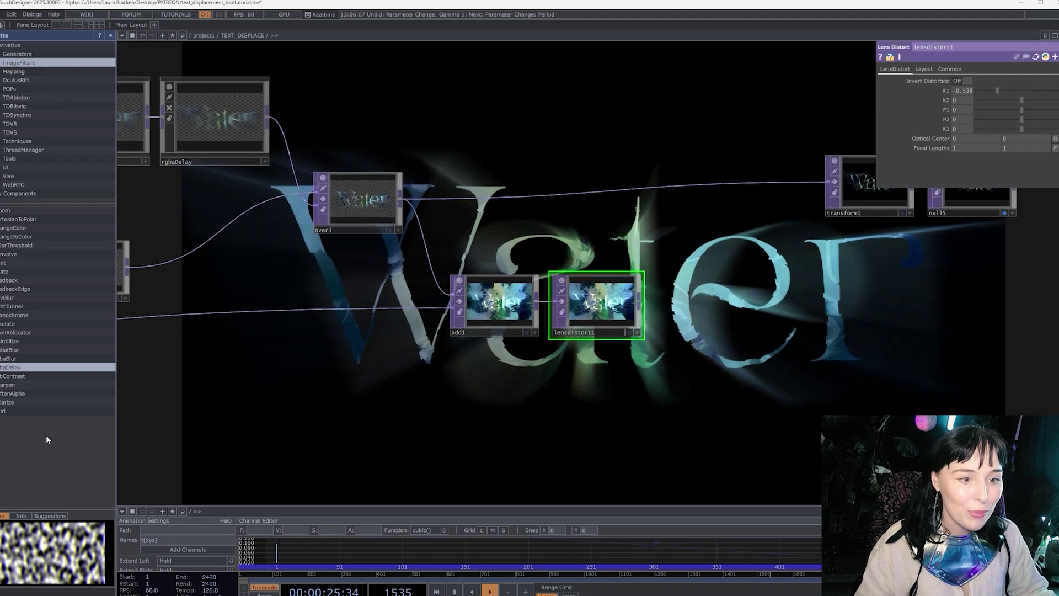
Step: Add another rgbaDelay component from the palette's ImageFilters and feed lensdistort1 into it
left_click_drag(14, 365, 697, 318)
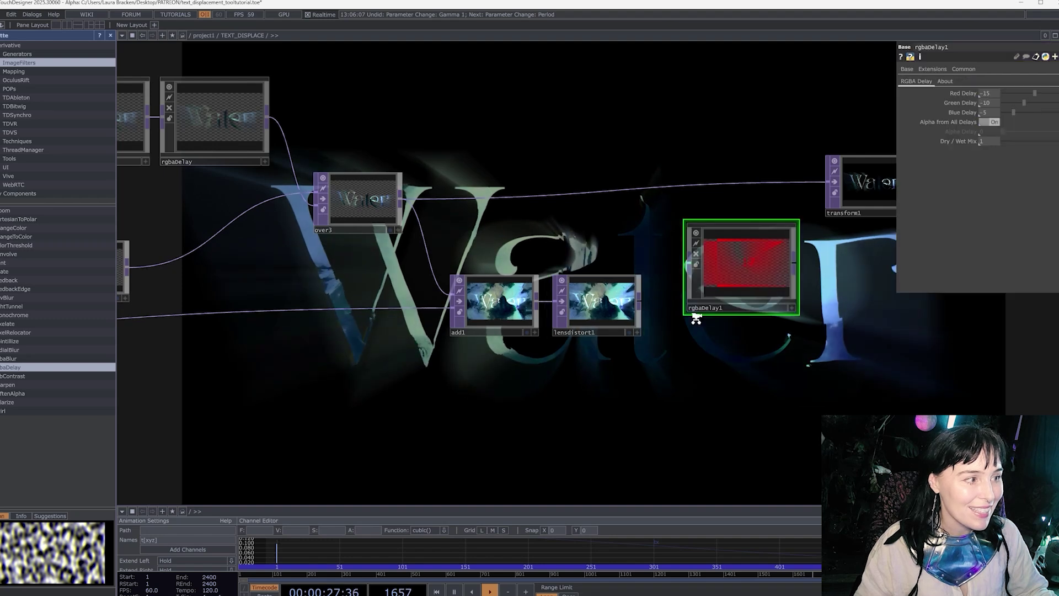
scroll(696, 318, "up", 3)
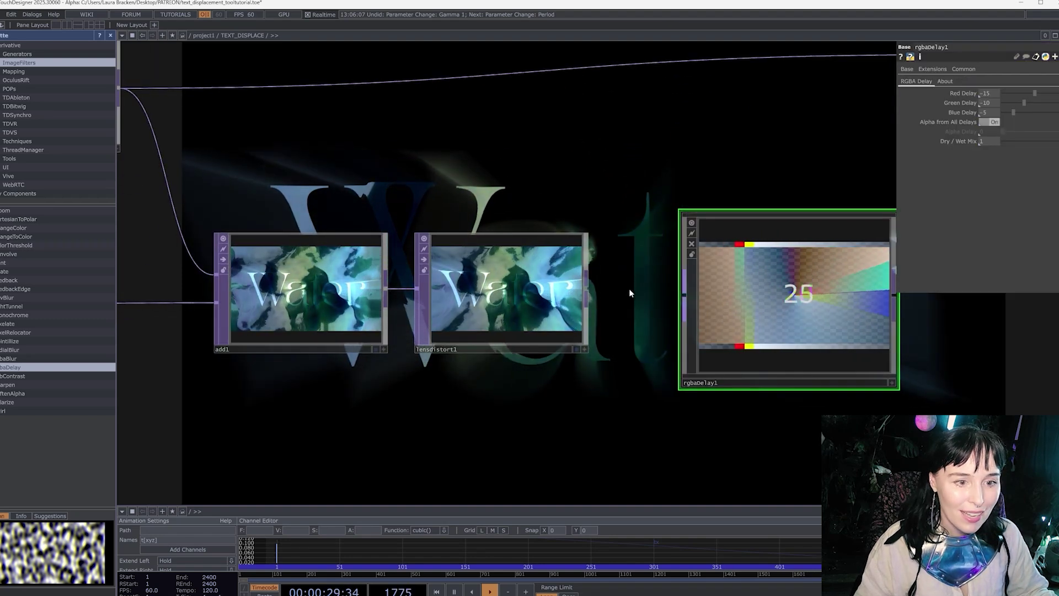
left_click_drag(586, 296, 684, 297)
scroll(772, 364, "down", 3)
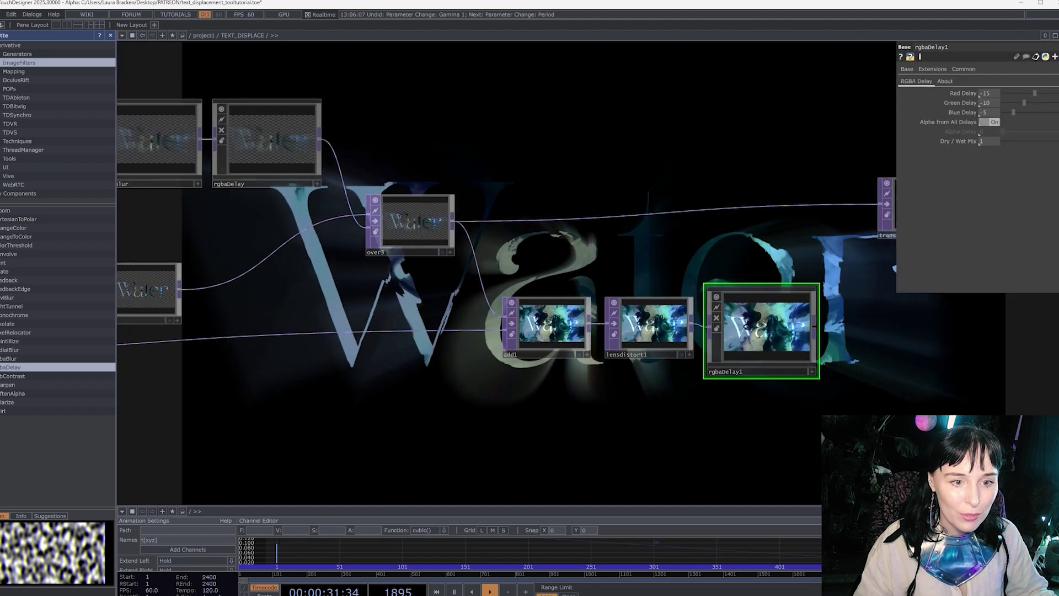
Step: Set rgbaDelay1's Dry / Wet Mix to 0.493 while viewing its preview enlarged
scroll(521, 263, "up", 5)
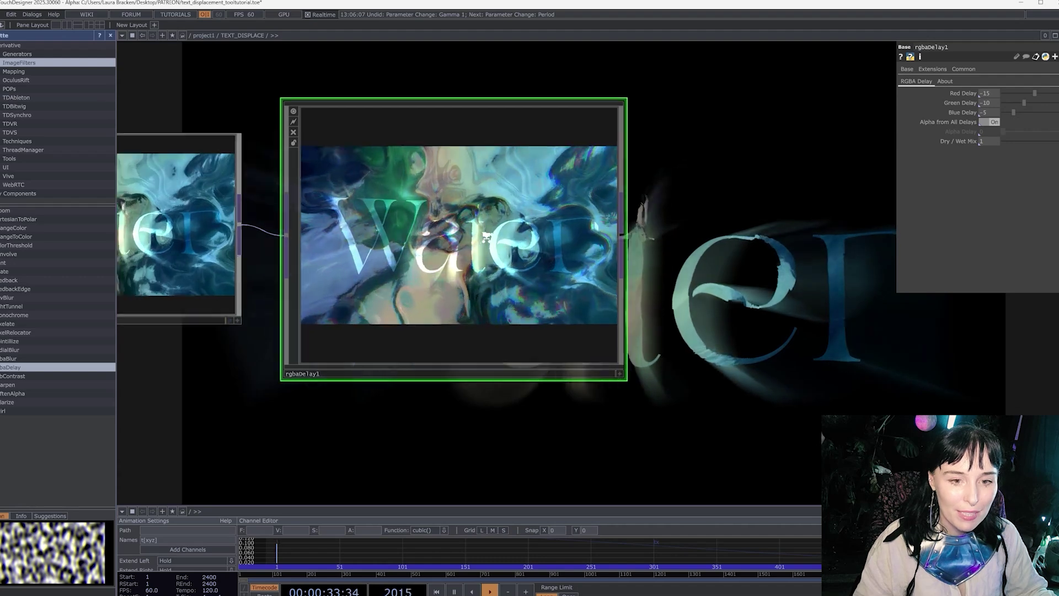
scroll(484, 236, "up", 2)
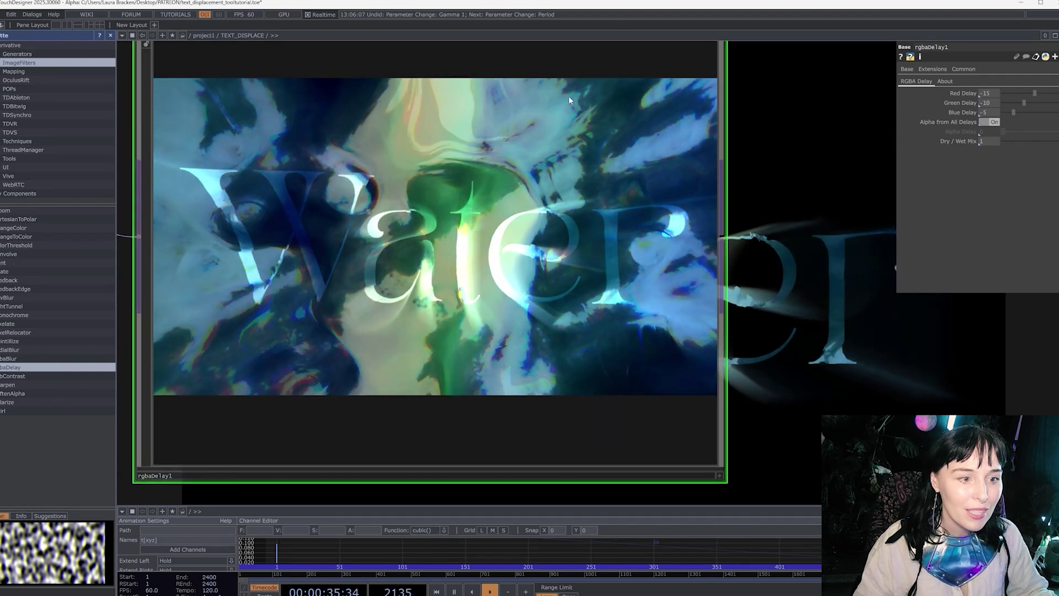
left_click_drag(664, 350, 749, 342)
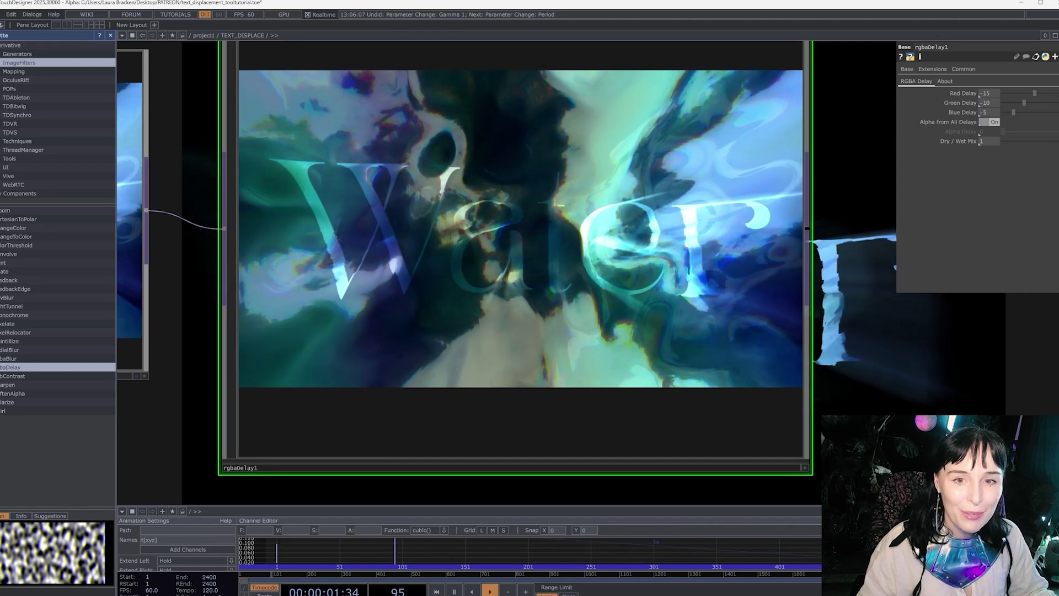
mouse_move(1038, 141)
left_mouse_down()
mouse_move(1025, 140)
mouse_move(1035, 141)
left_mouse_up()
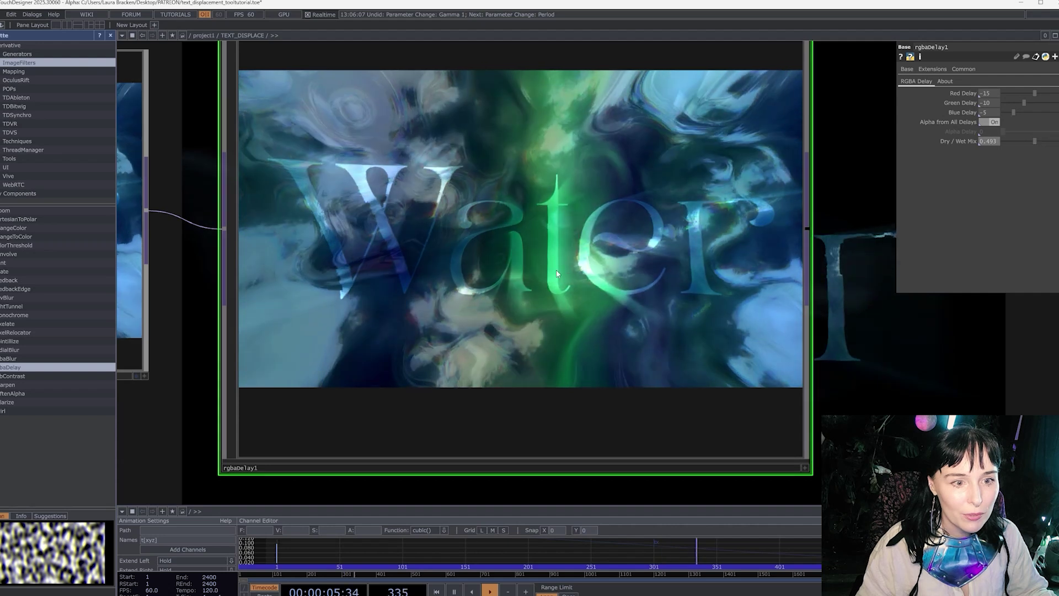
Step: Add a Null TOP fed by the output of rgbaDelay1
scroll(556, 273, "down", 5)
left_click_drag(827, 371, 729, 363)
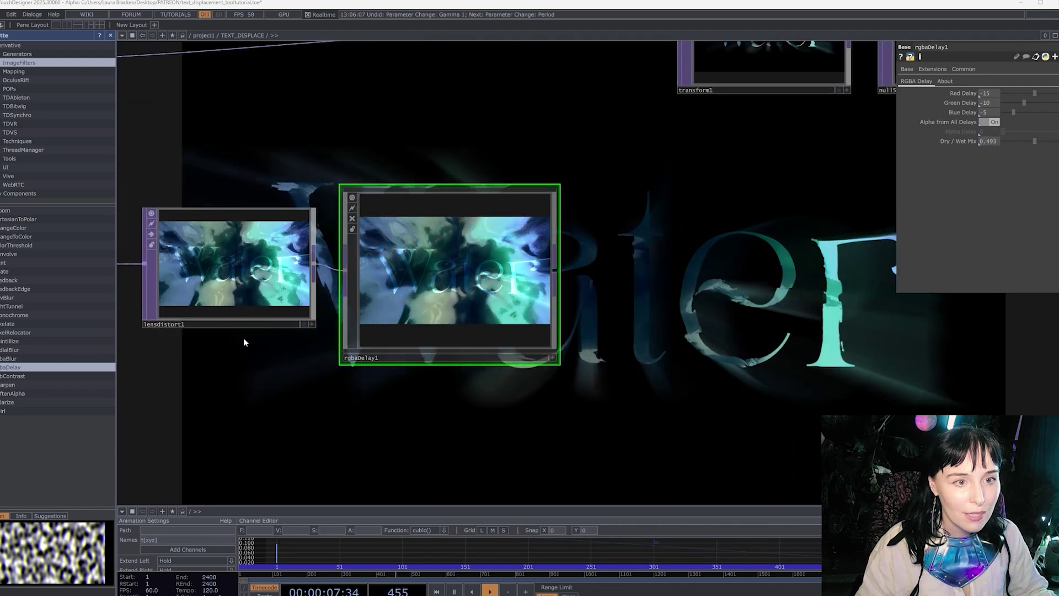
left_click(558, 269)
left_click(615, 277)
type("null")
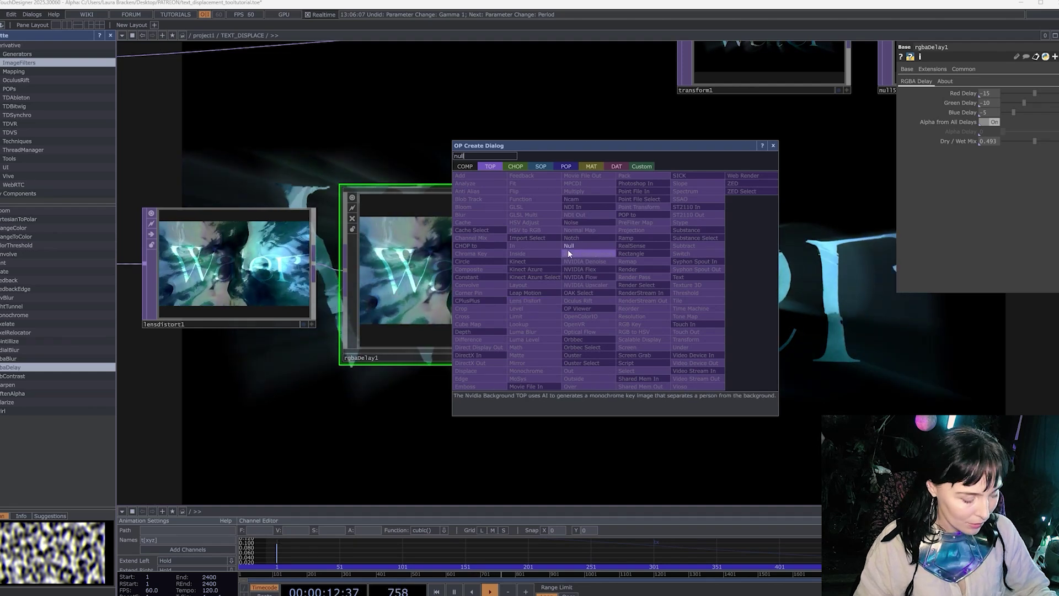
left_click(569, 247)
left_click(676, 276)
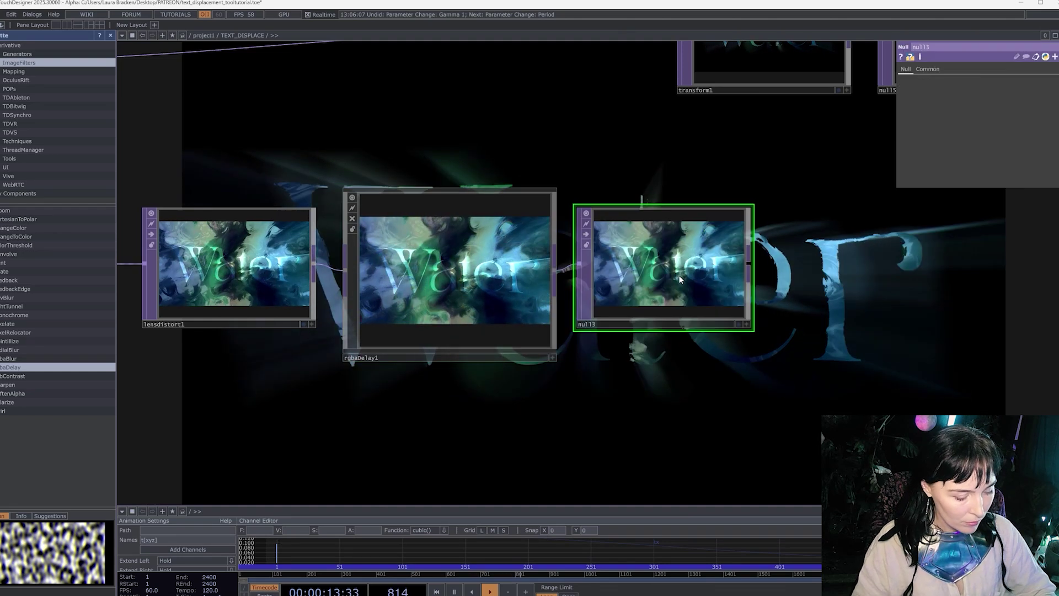
Step: Move transform1 and null5 together further downstream to make room above the null3 branch
scroll(579, 331, "down", 5)
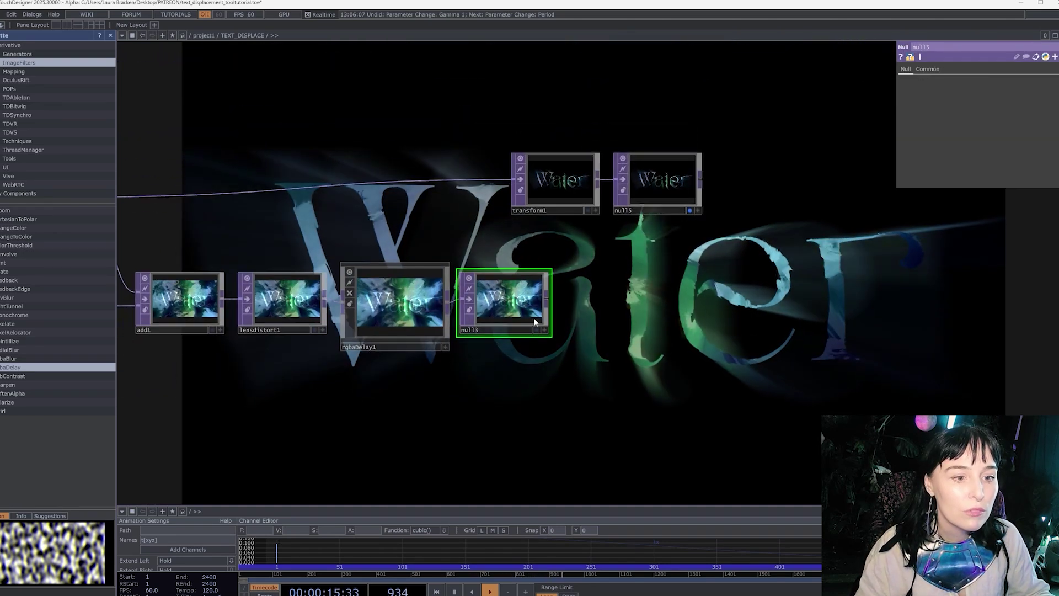
scroll(508, 309, "up", 5)
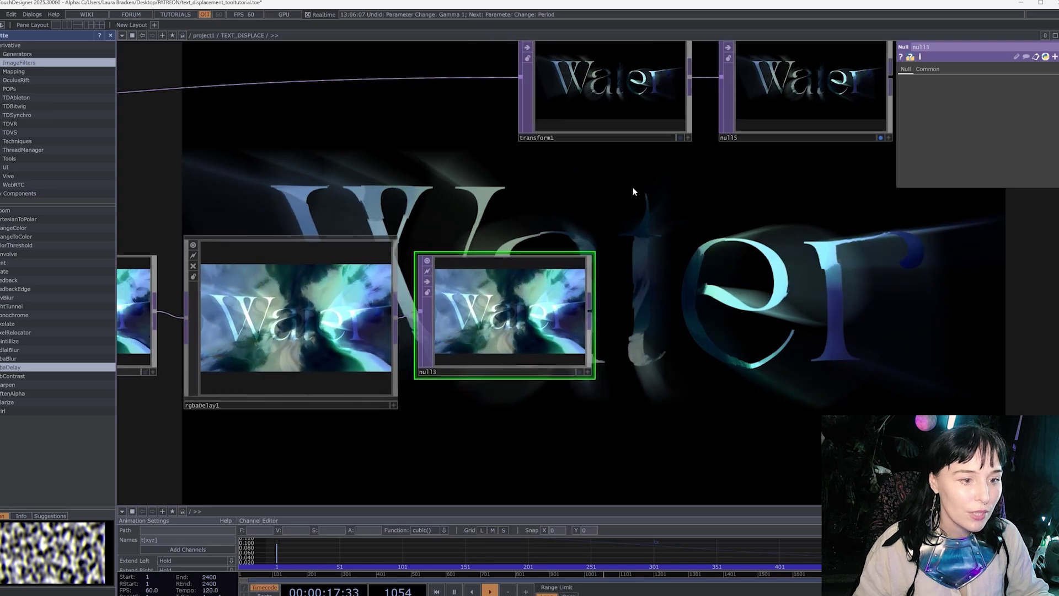
scroll(521, 329, "up", 5)
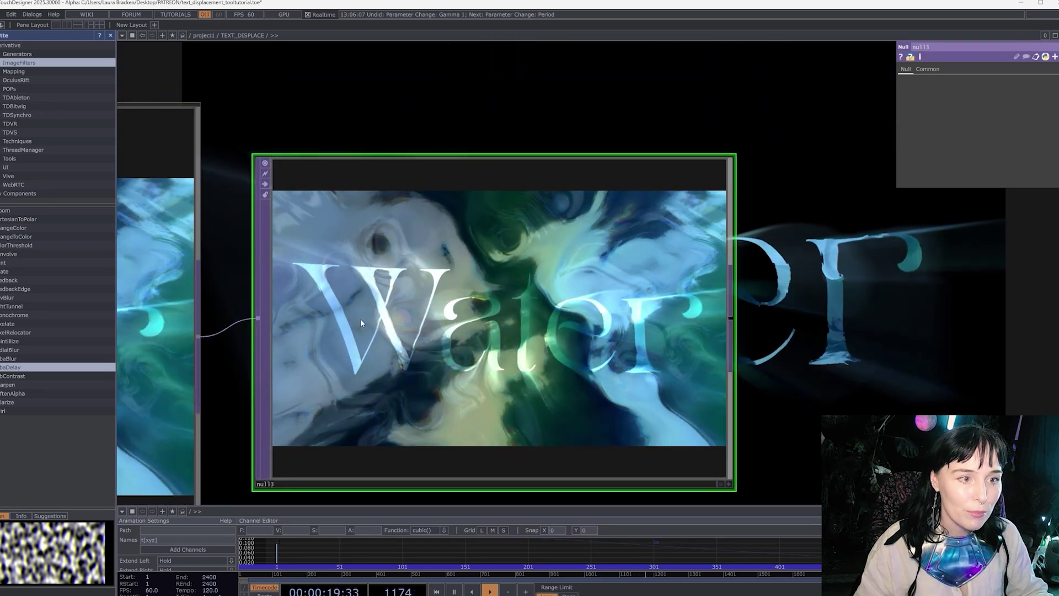
scroll(492, 359, "up", 5)
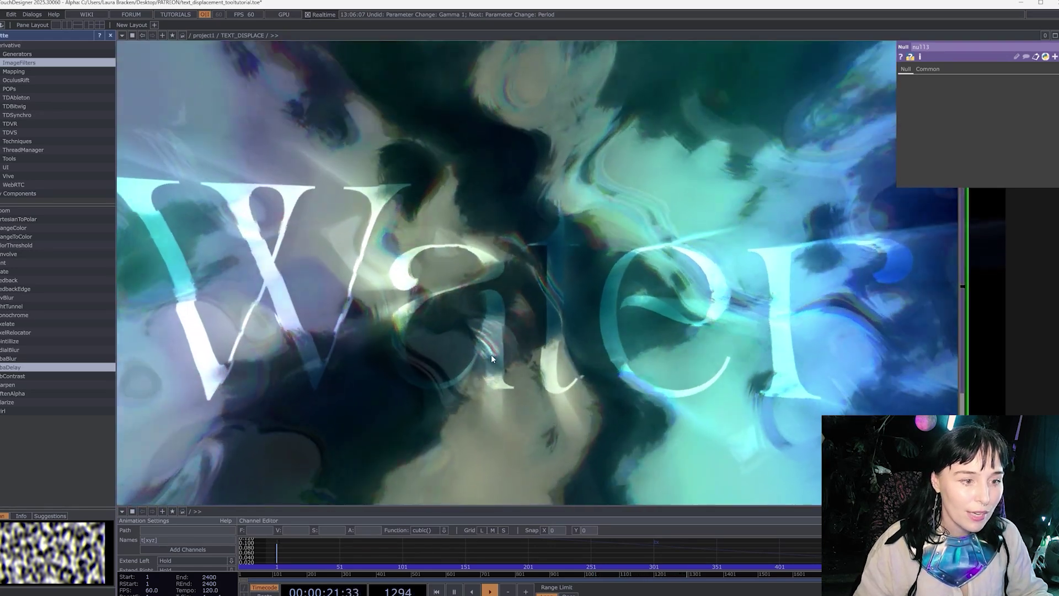
scroll(492, 348, "down", 10)
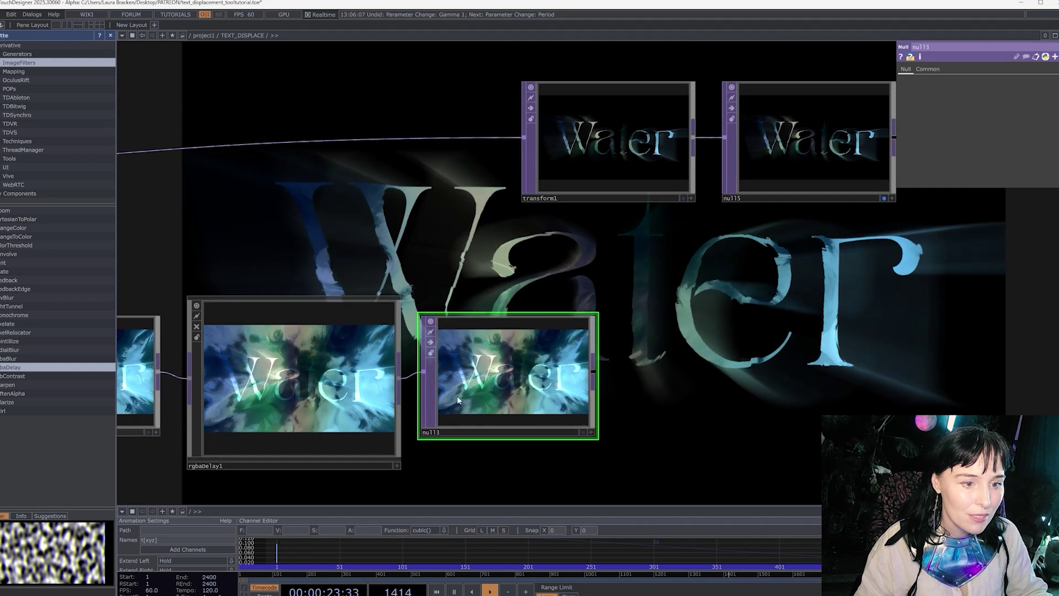
left_click_drag(610, 253, 603, 221)
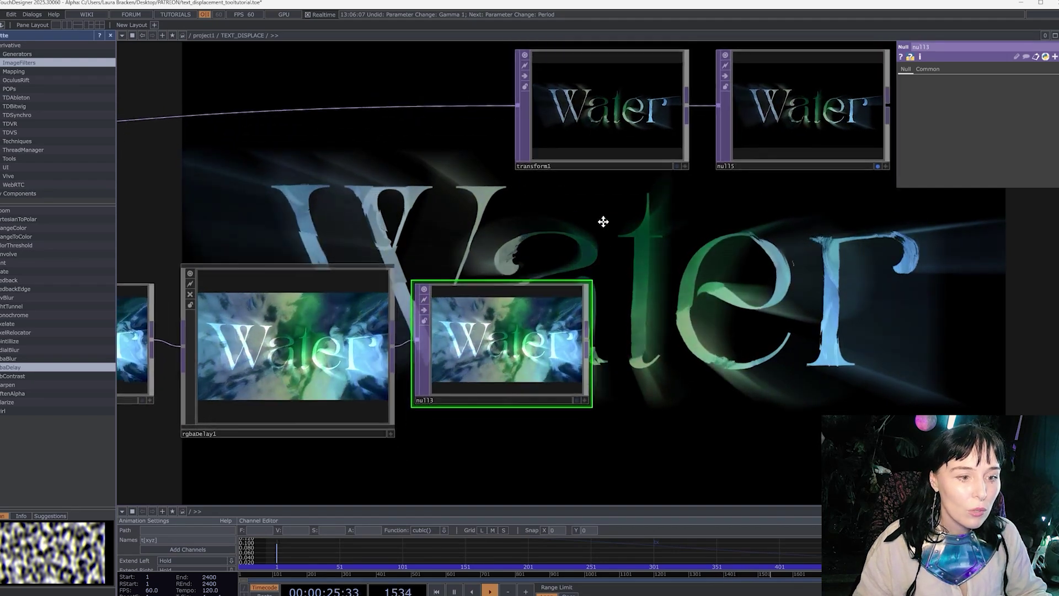
scroll(603, 221, "down", 5)
left_click(665, 158)
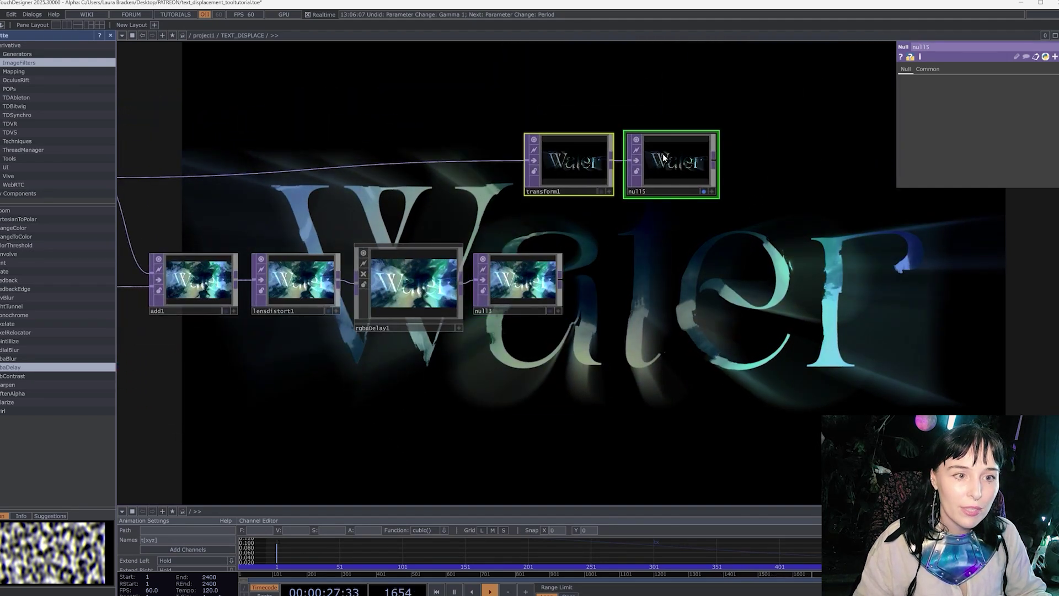
left_click_drag(665, 158, 869, 158)
left_click_drag(763, 283, 845, 309)
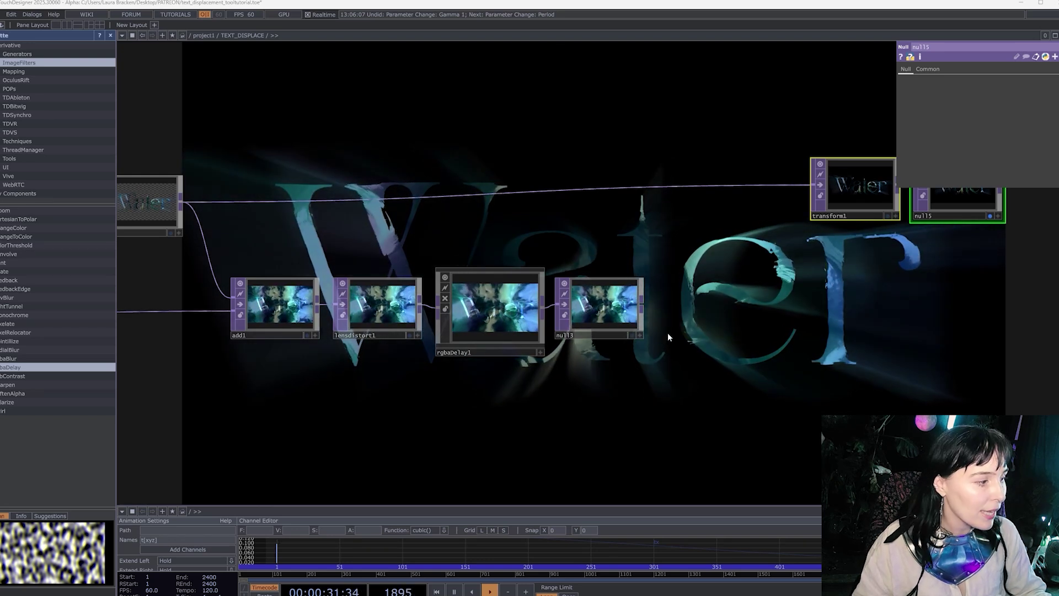
Step: Add a Level TOP after null3, fed by its output
left_click_drag(595, 303, 512, 279)
scroll(512, 279, "up", 1)
scroll(511, 279, "down", 4)
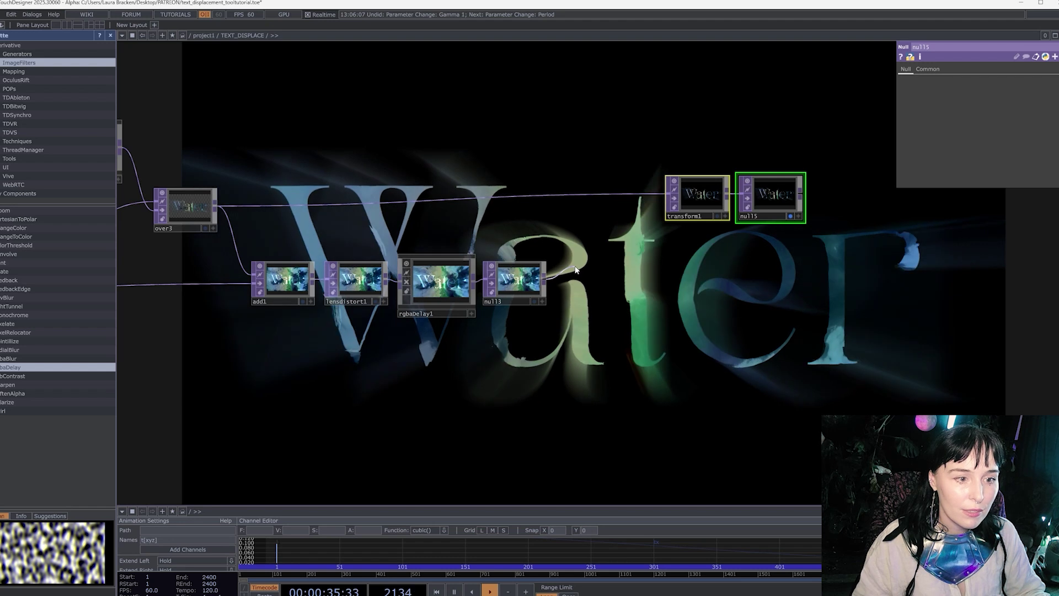
key("Tab")
type("leve")
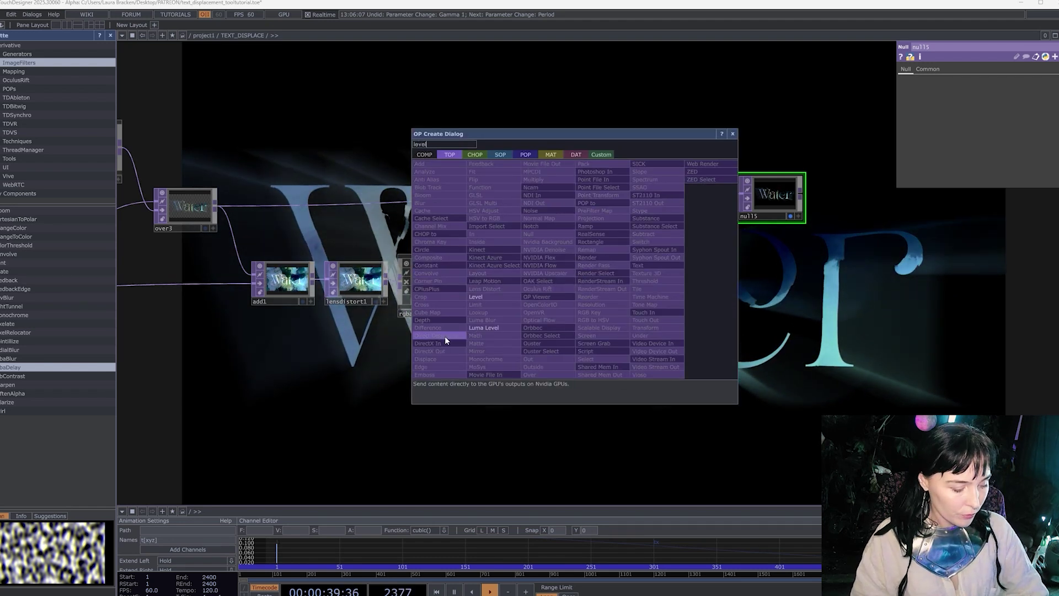
left_click(481, 296)
left_click(603, 289)
scroll(603, 290, "up", 5)
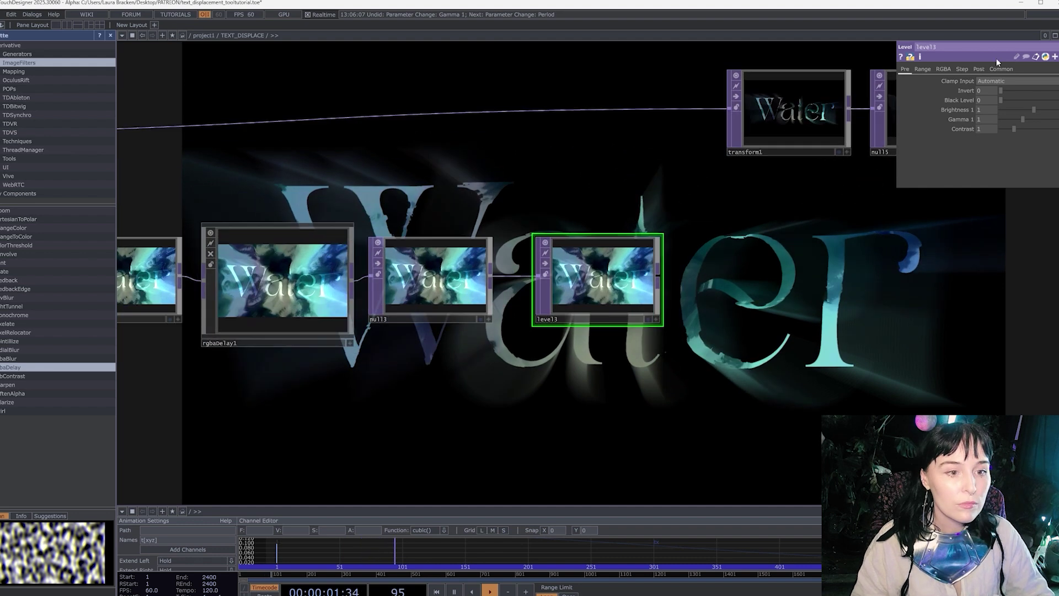
Step: Set level3's Opacity to 0.184 and place it slightly above null3's row
left_click(979, 69)
left_click_drag(1035, 91, 1014, 91)
scroll(634, 267, "up", 4)
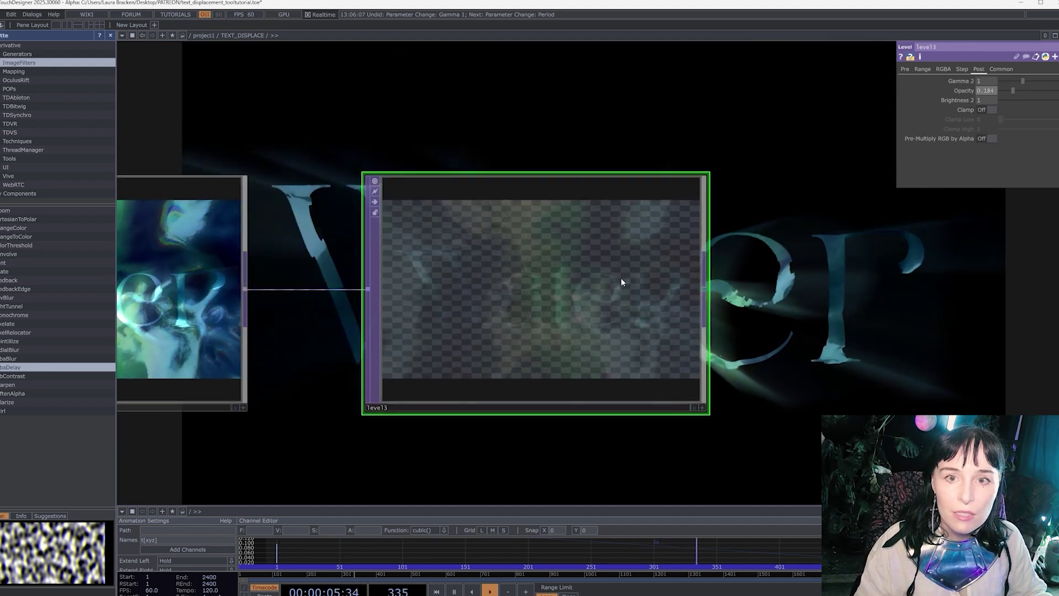
scroll(544, 312, "up", 4)
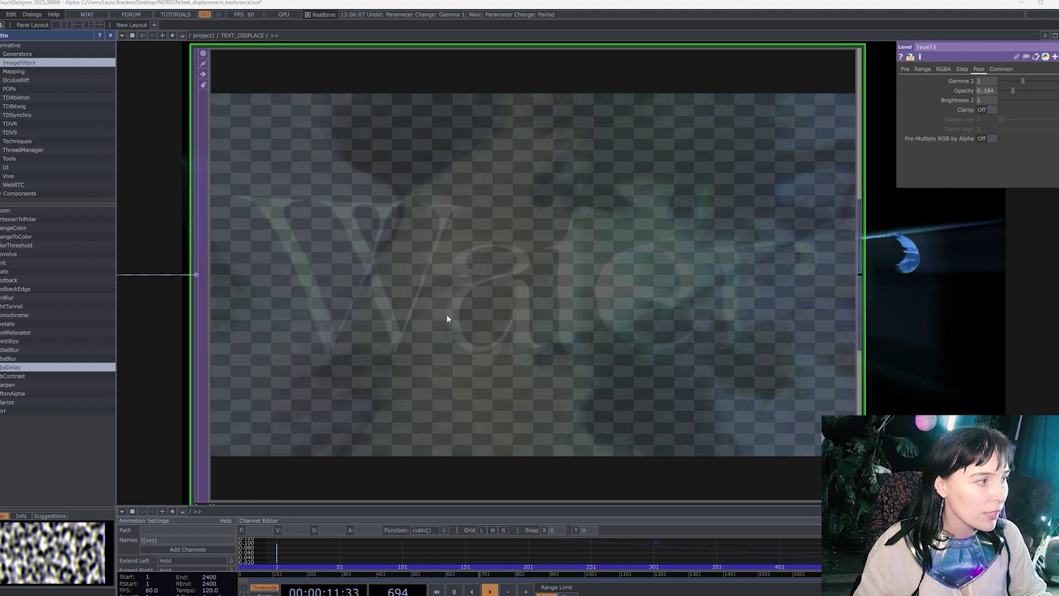
scroll(506, 313, "up", 2)
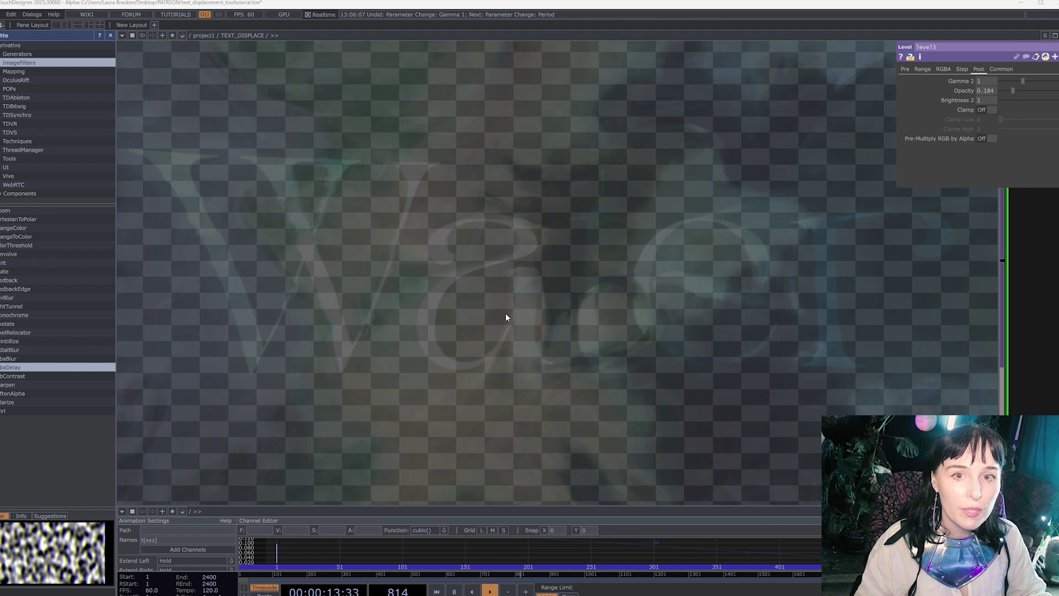
scroll(505, 313, "down", 3)
scroll(505, 313, "down", 5)
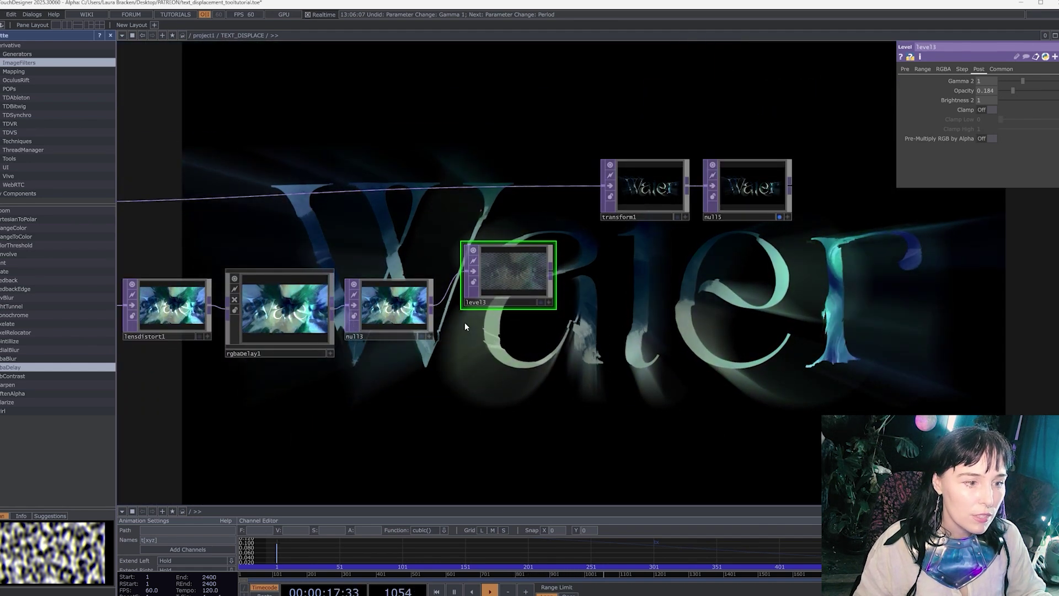
Step: Branch a second output from null3 into a new Null TOP placed below level3
left_click_drag(432, 304, 563, 362)
type("null")
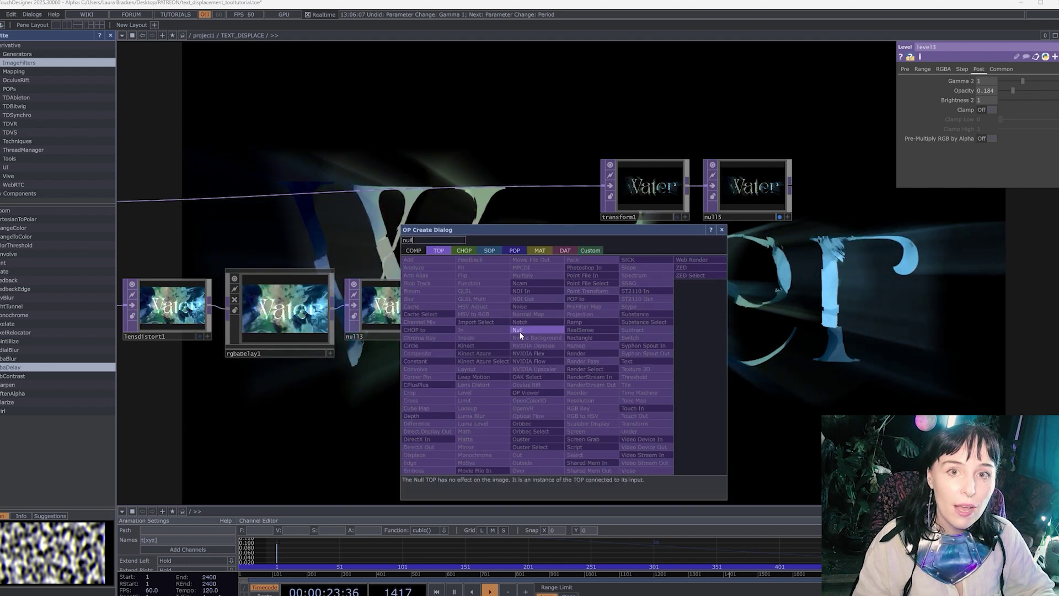
left_click(519, 330)
left_click(646, 394)
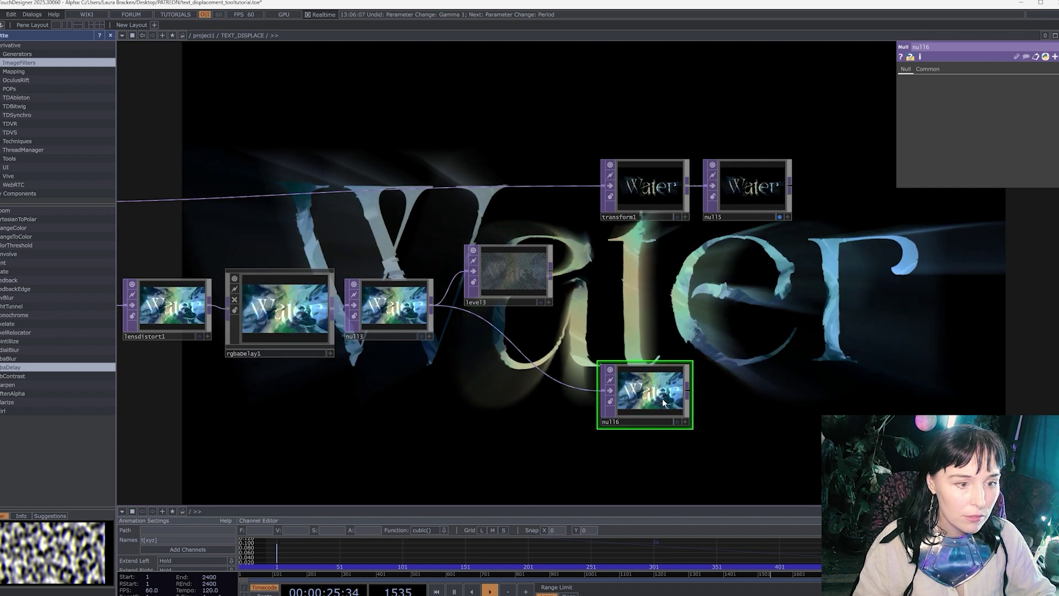
Step: Shift level3 up and away from null3, and move transform1 and null5 further downstream to open a gap
left_click_drag(539, 293, 573, 276)
right_click_drag(630, 210, 629, 210)
left_click_drag(654, 187, 774, 188)
left_click_drag(299, 369, 344, 369)
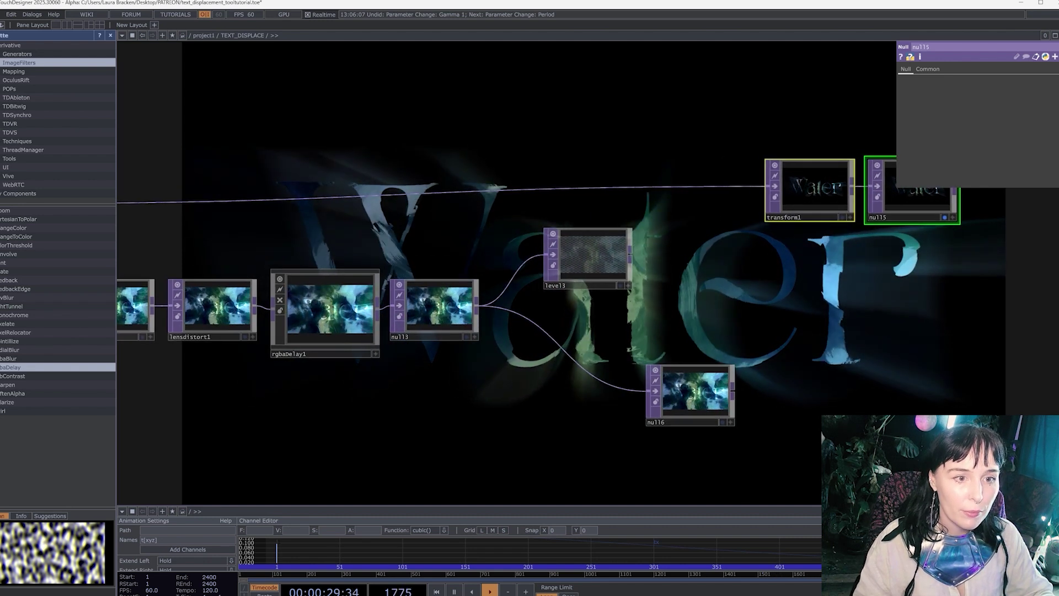
Step: Insert an Over TOP on the wire between over3 and transform1, with level3 connected as its second input
right_click(661, 187)
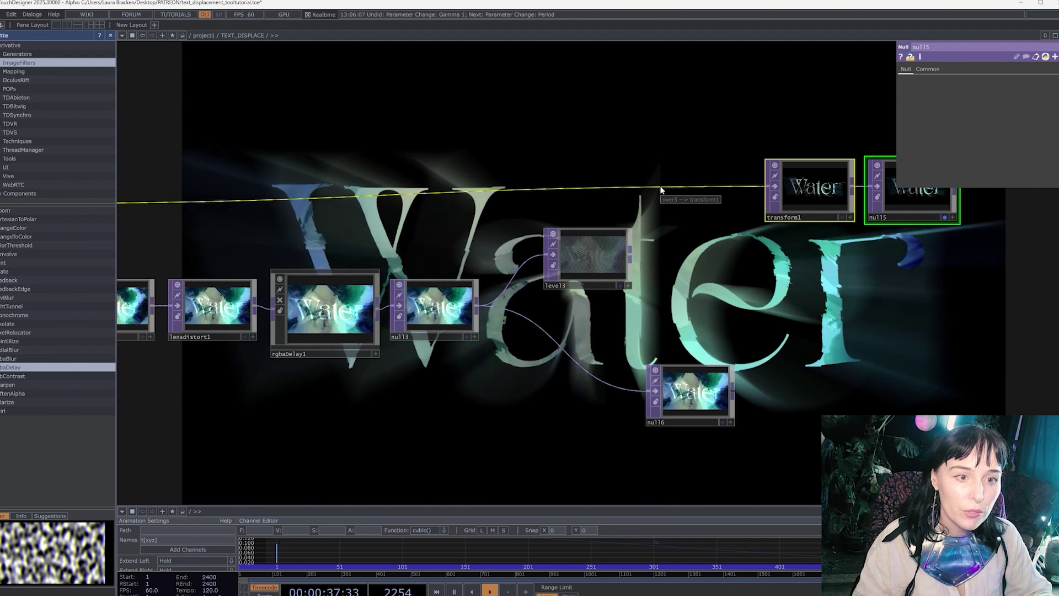
left_click(681, 177)
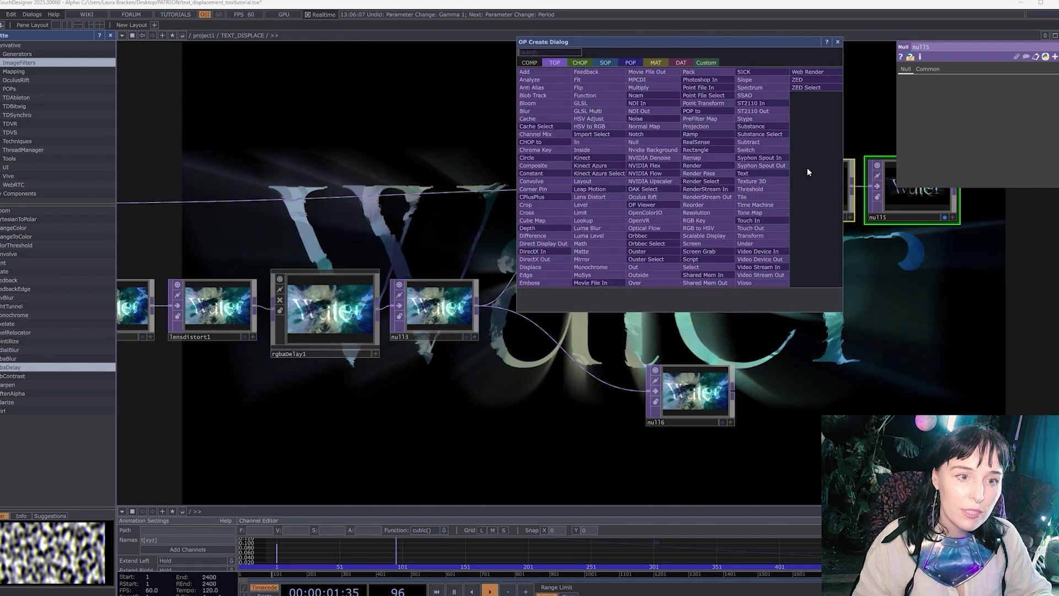
left_click(659, 279)
left_click(722, 191)
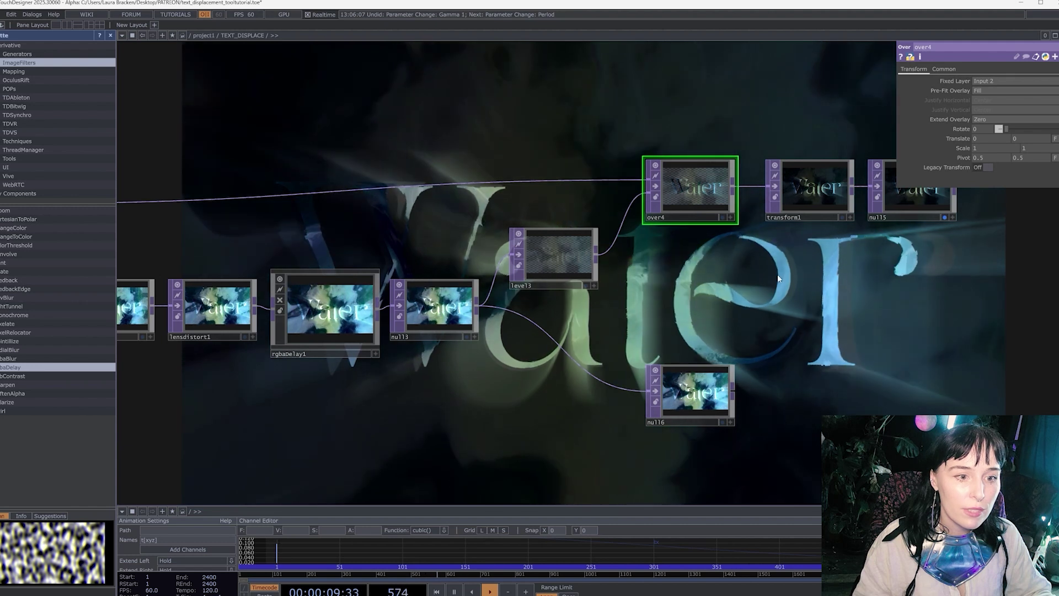
Step: Set level3's Opacity to 0.138 to make the water background behind the text fainter
scroll(761, 362, "down", 5)
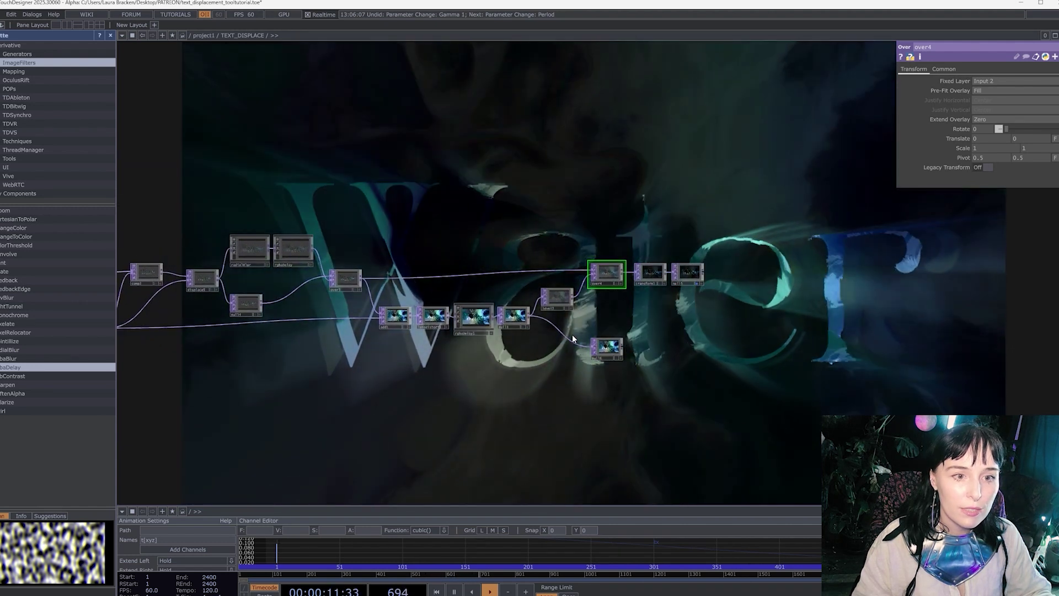
scroll(722, 374, "down", 2)
left_click_drag(720, 375, 632, 338)
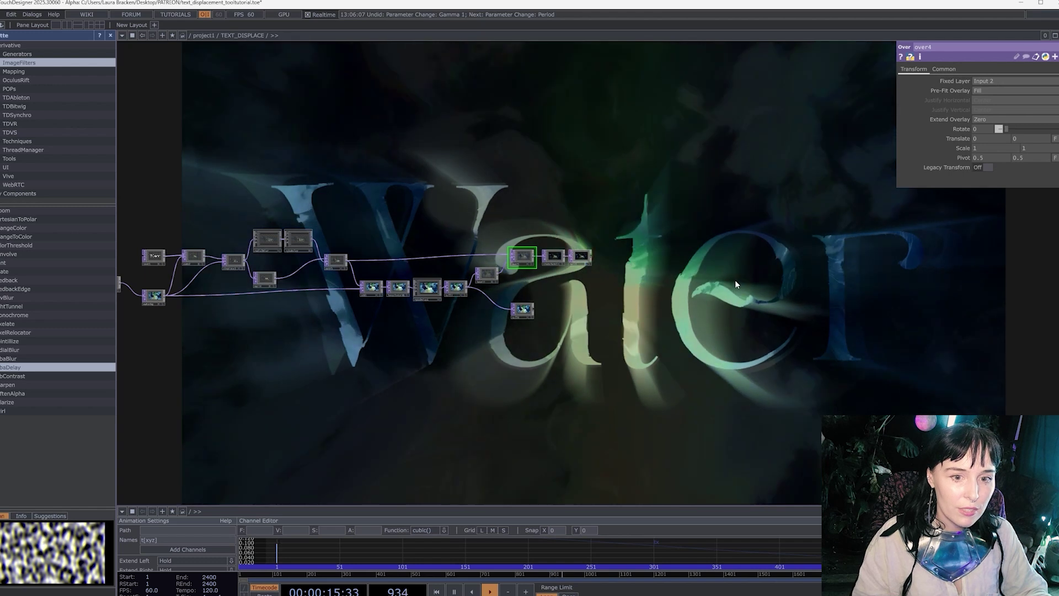
scroll(459, 319, "up", 3)
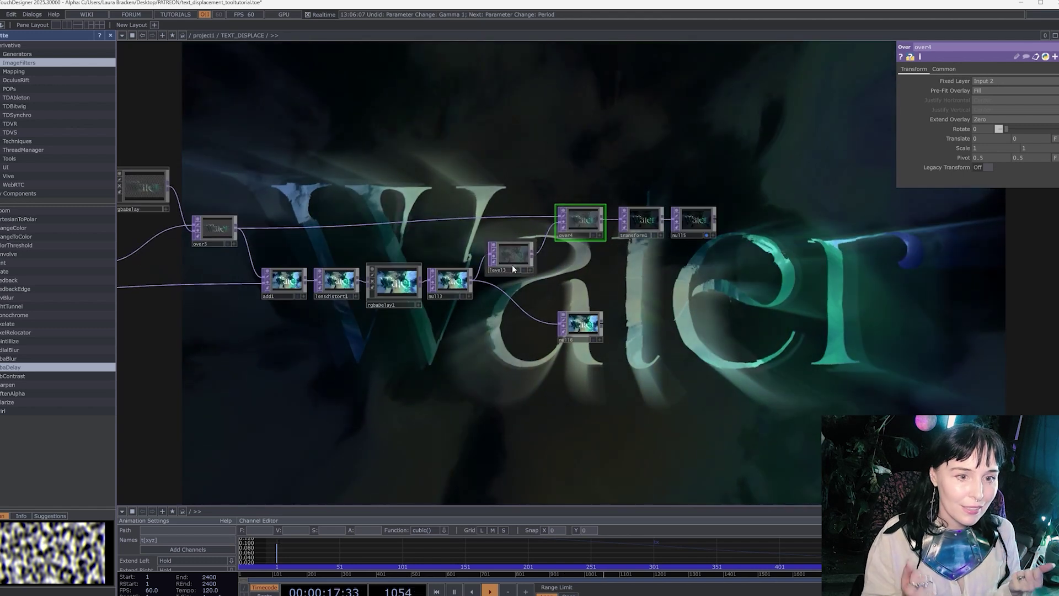
left_click(512, 257)
left_click_drag(704, 285, 747, 283)
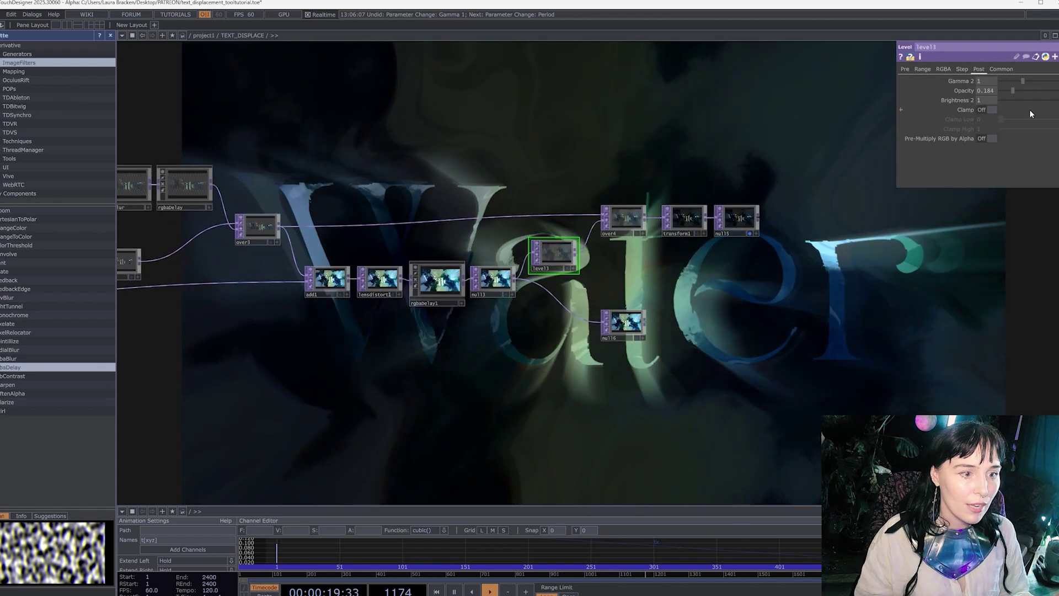
left_click_drag(1014, 88, 1010, 91)
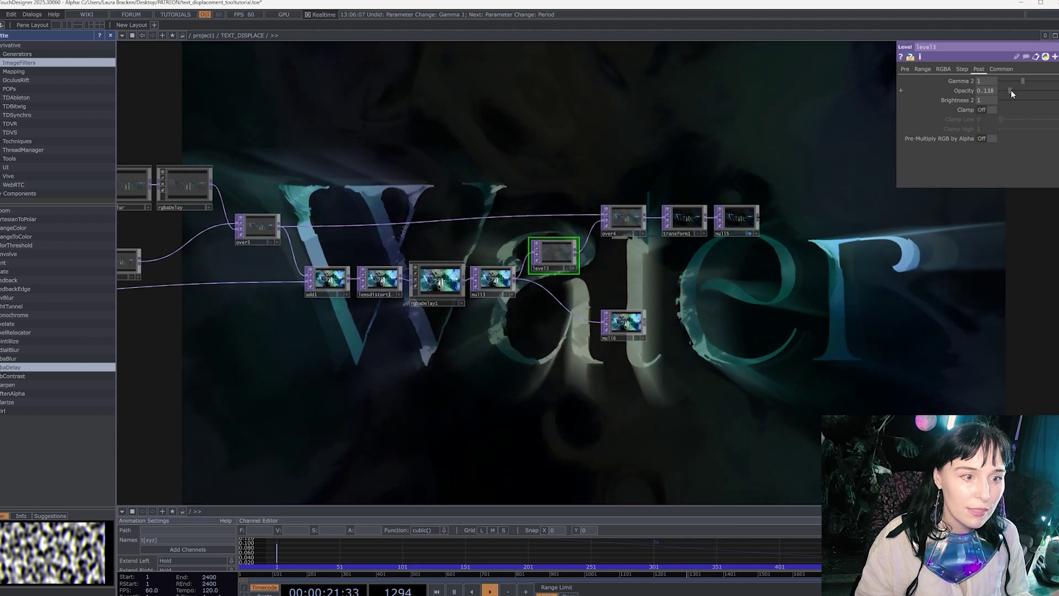
Step: Rearrange the end of the upper branch so null5 directly follows over4 and transform1 comes after null5, with a gap behind over4
scroll(766, 287, "down", 4)
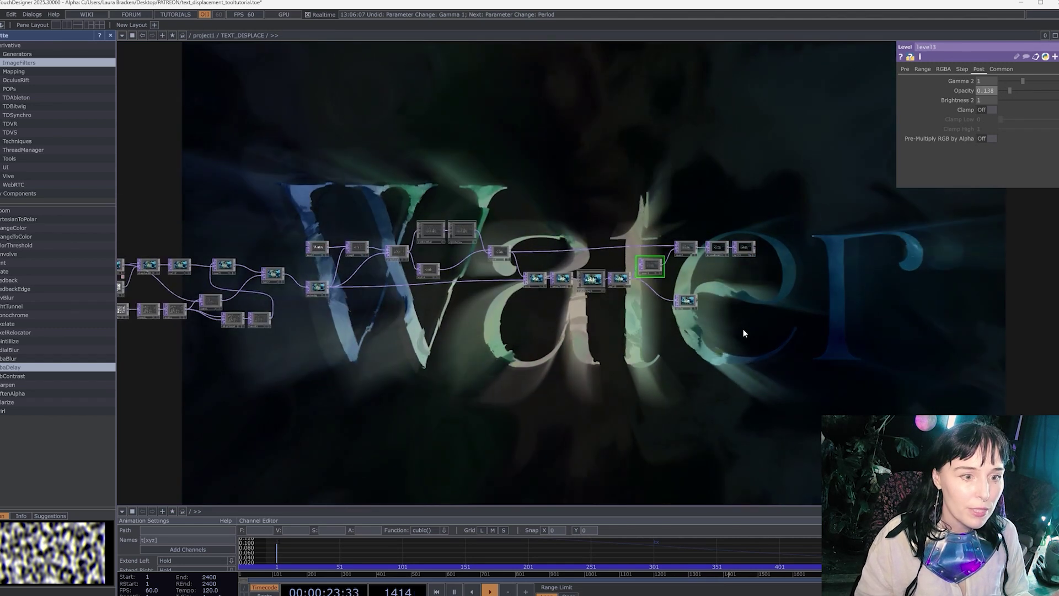
scroll(262, 363, "down", 3)
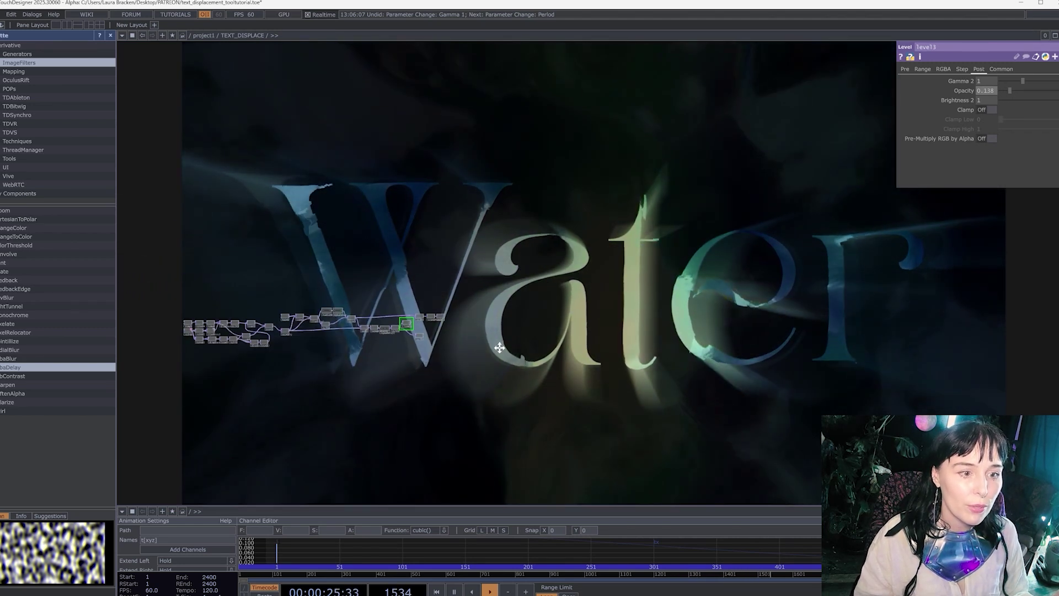
scroll(493, 331, "up", 2)
scroll(552, 304, "up", 3)
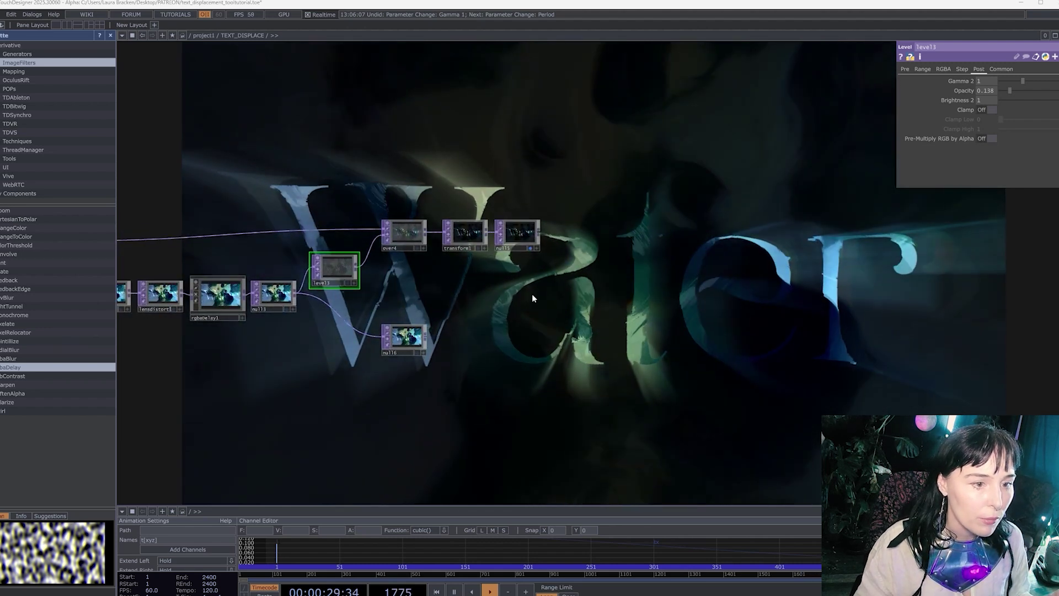
scroll(400, 286, "up", 3)
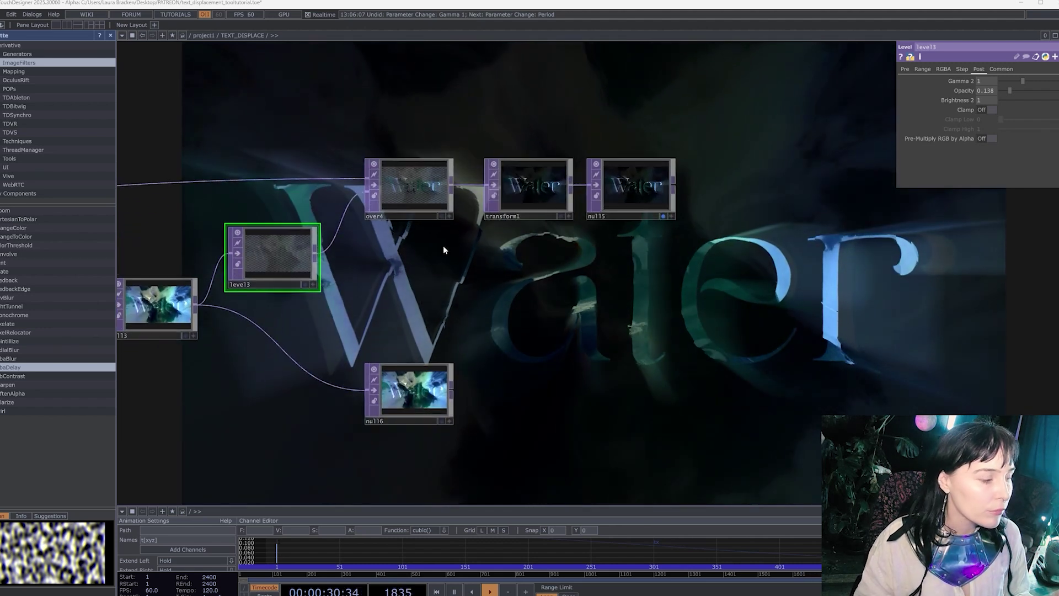
left_click(587, 205)
left_click_drag(563, 182, 772, 188)
left_click_drag(469, 182, 551, 207)
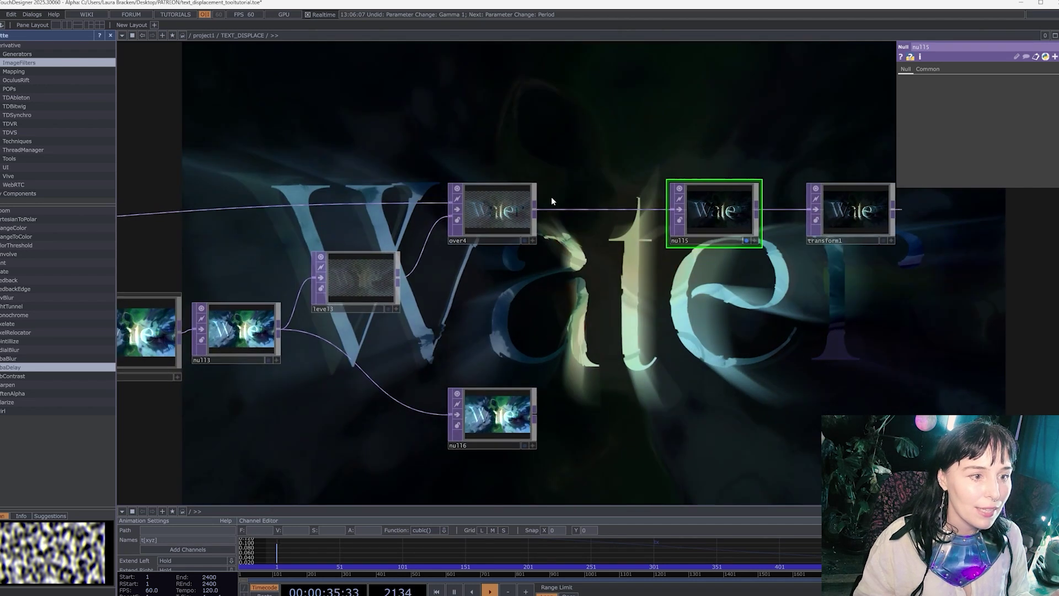
Step: Insert a Bloom TOP on the wire between over4 and null5
right_click(555, 213)
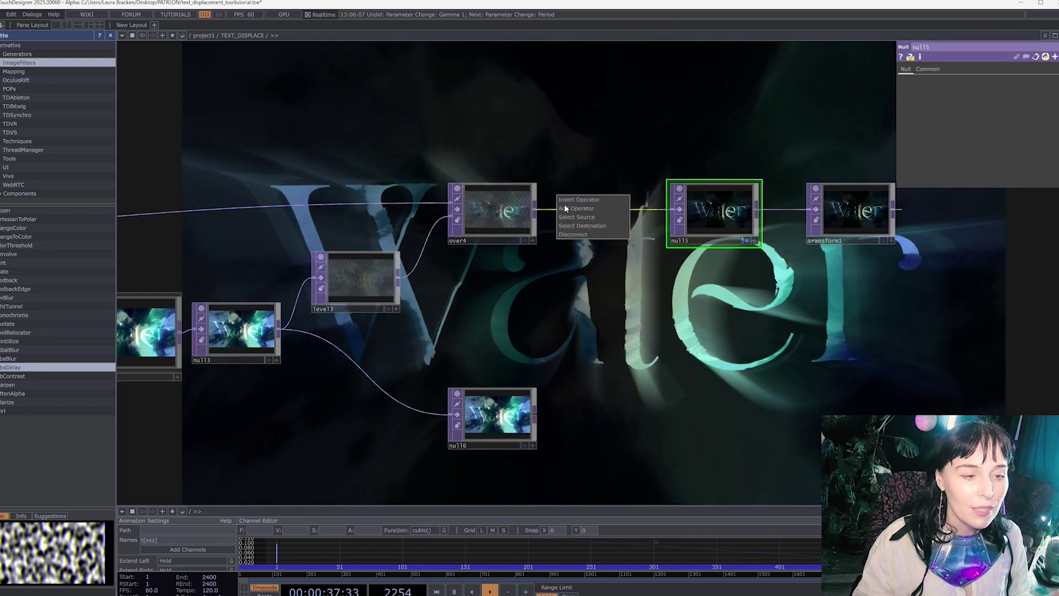
left_click(572, 199)
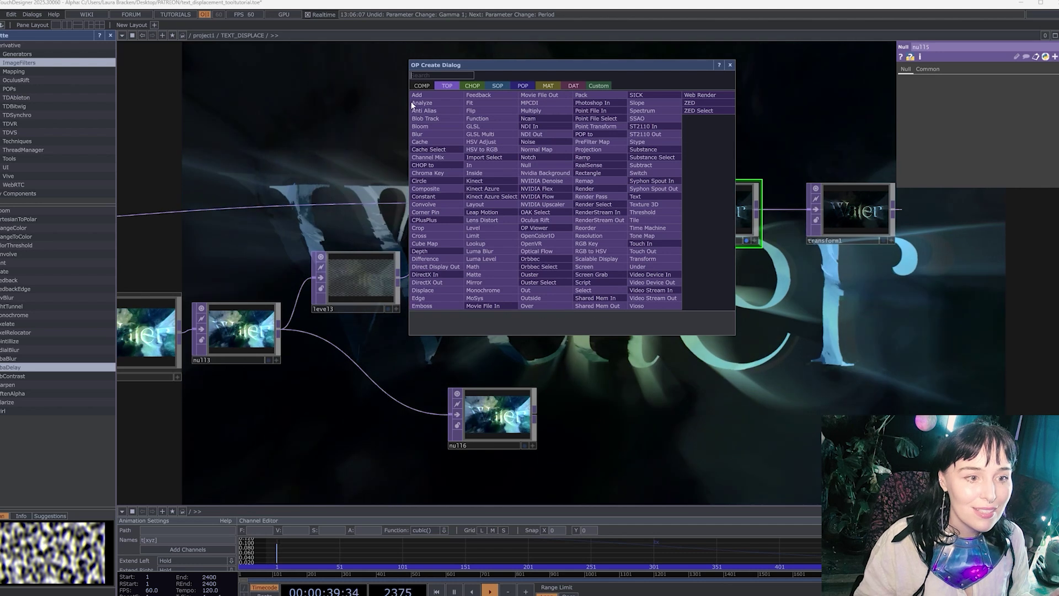
left_click(420, 127)
left_click(600, 208)
scroll(601, 208, "up", 3)
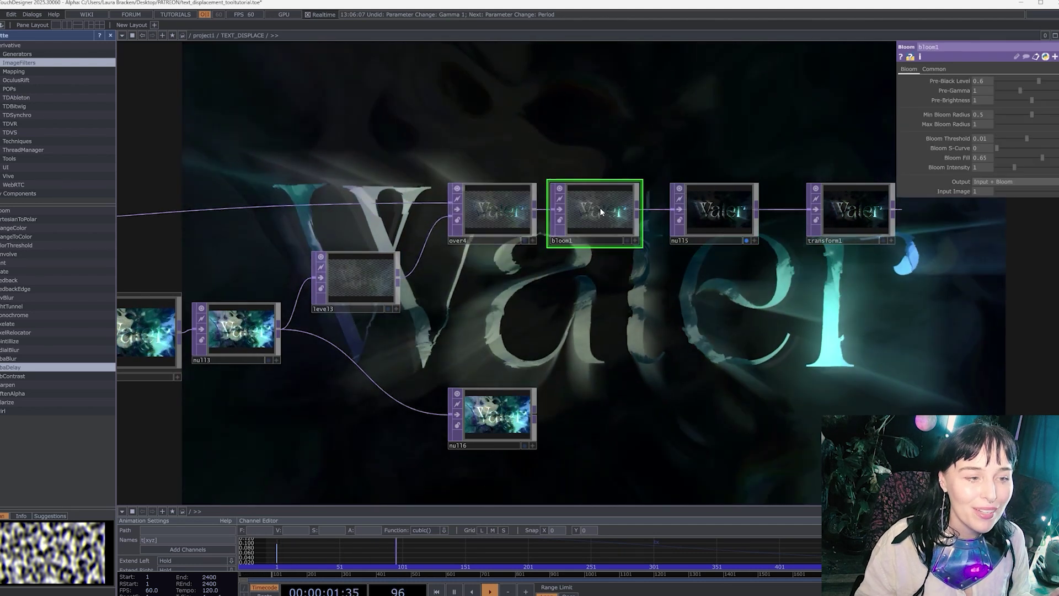
Step: Set bloom1's Bloom Fill to 0.342 and Bloom Intensity to 0.92
scroll(749, 328, "down", 3)
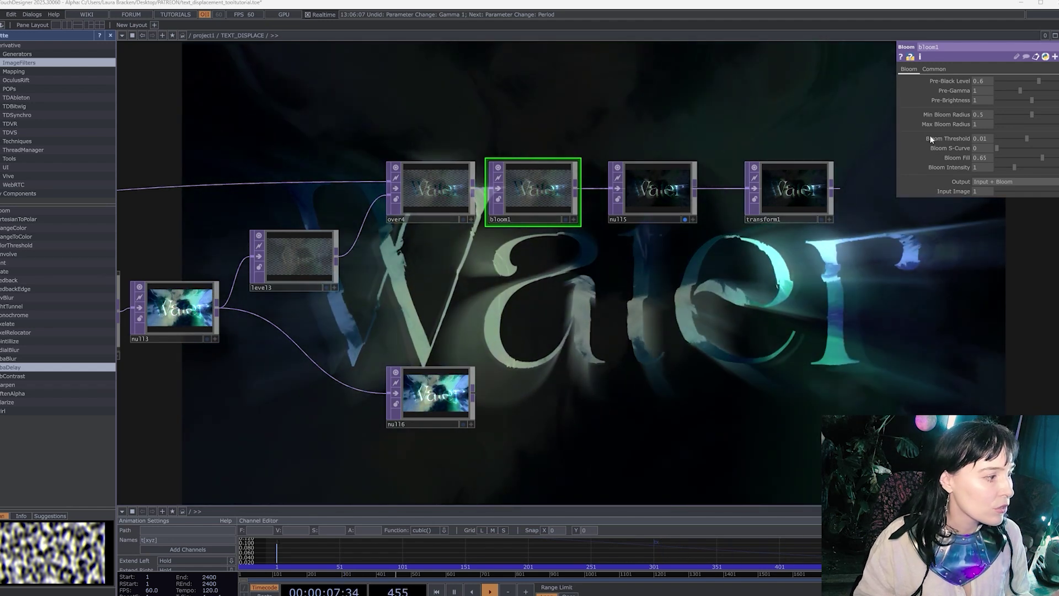
left_click_drag(1014, 169, 1007, 168)
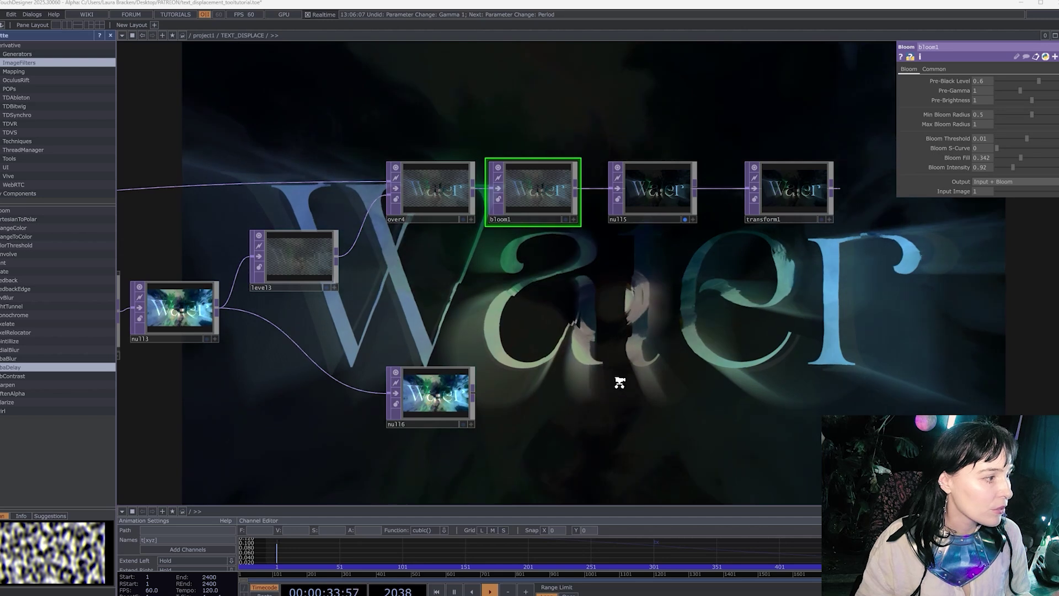
scroll(604, 374, "down", 3)
scroll(592, 369, "down", 5)
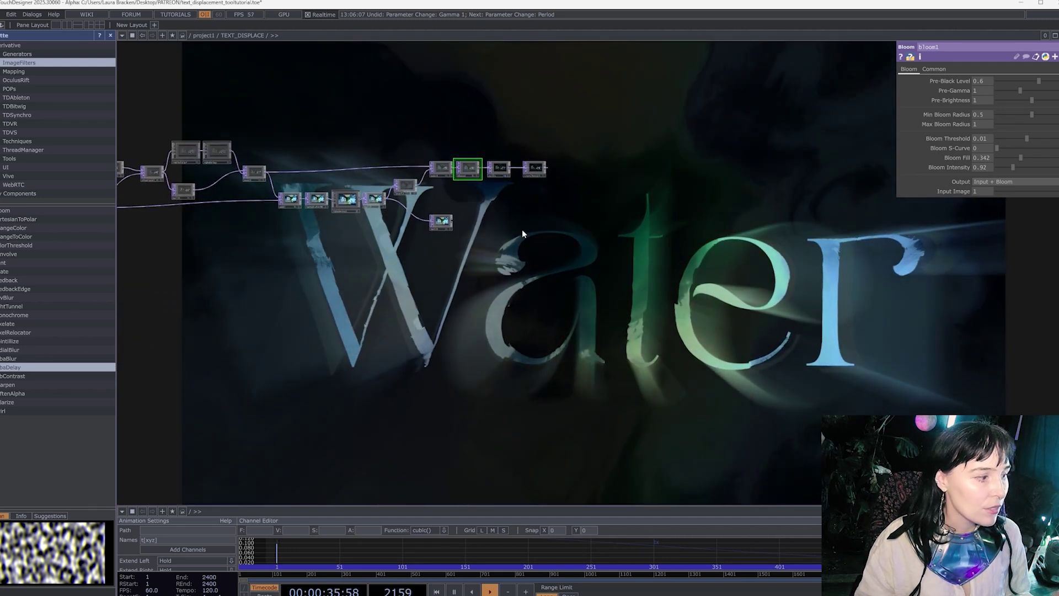
Step: Display null6 in the network background alongside null5 so both output versions can be compared
left_click_drag(386, 280, 626, 250)
scroll(710, 341, "up", 2)
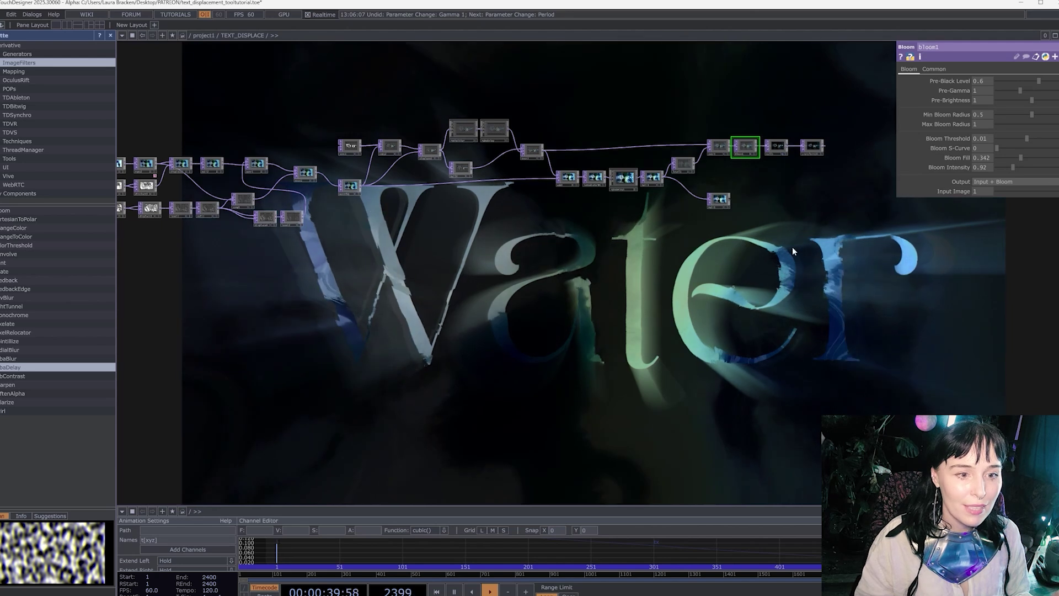
left_click_drag(793, 251, 729, 315)
scroll(719, 292, "up", 3)
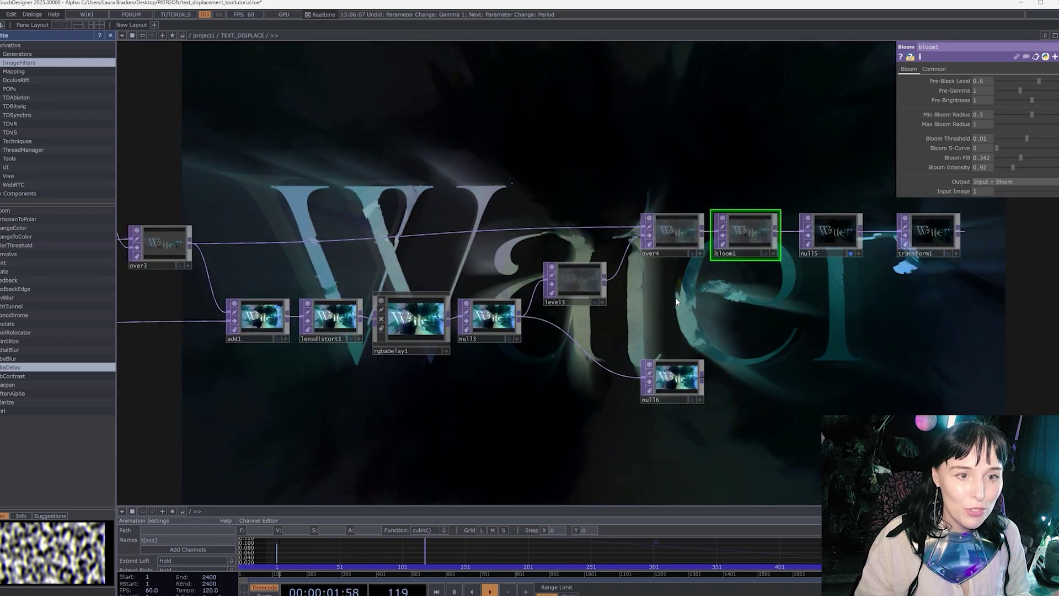
scroll(676, 297, "down", 3)
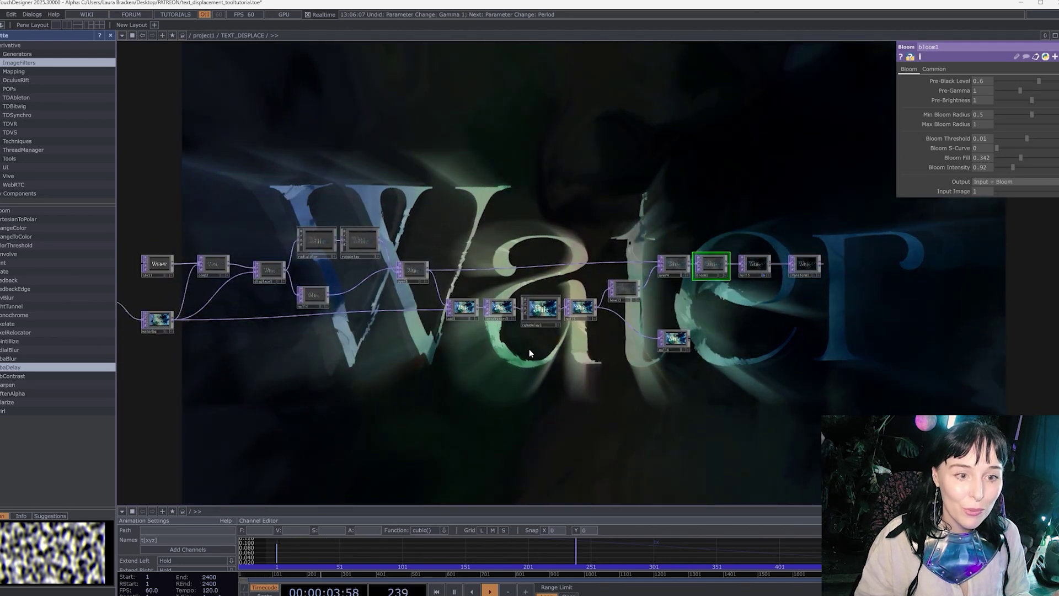
scroll(687, 351, "up", 4)
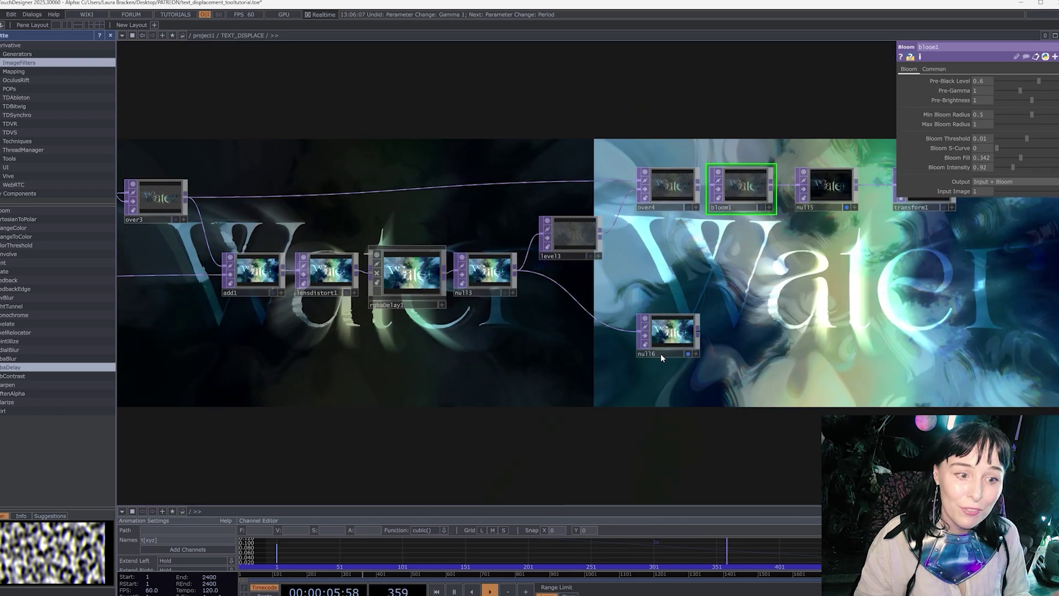
scroll(662, 356, "down", 4)
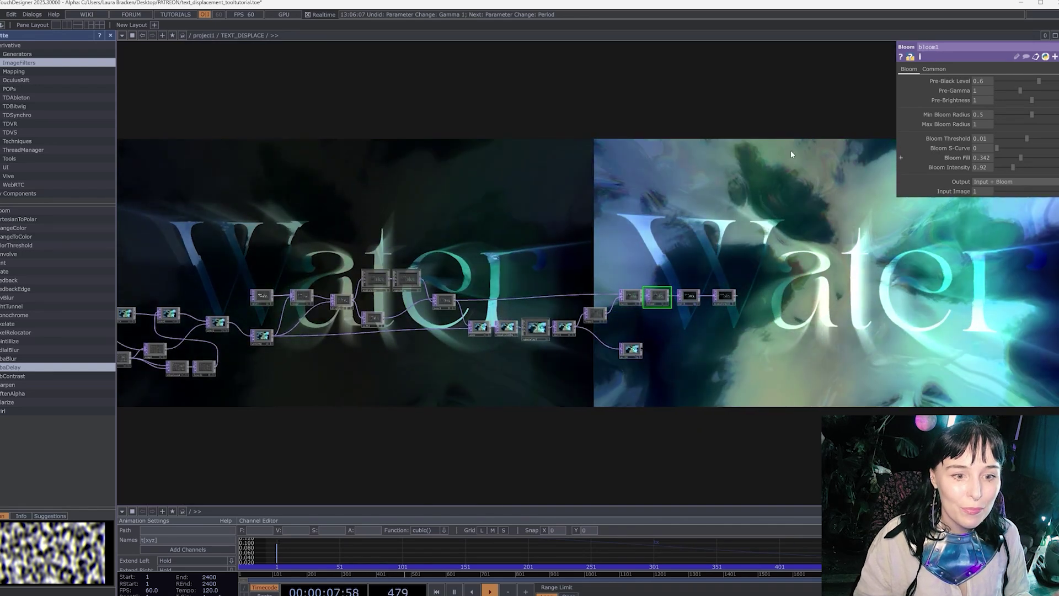
Step: Examine the network from the ramp and noise nodes to over2 and waterbg, where the water texture feeds the text branch
left_click_drag(381, 390, 557, 382)
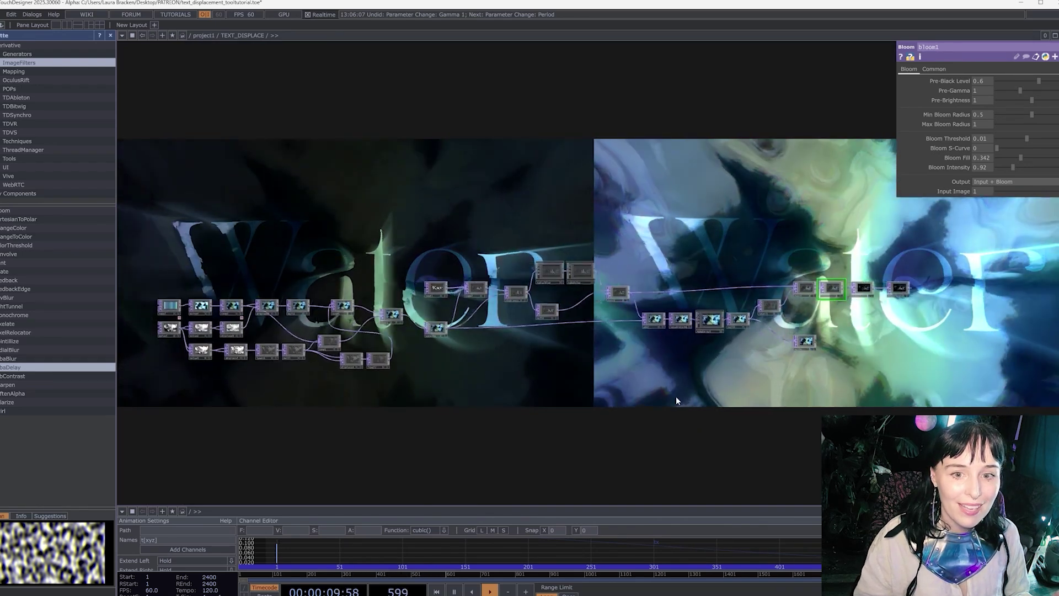
left_click_drag(676, 401, 886, 398)
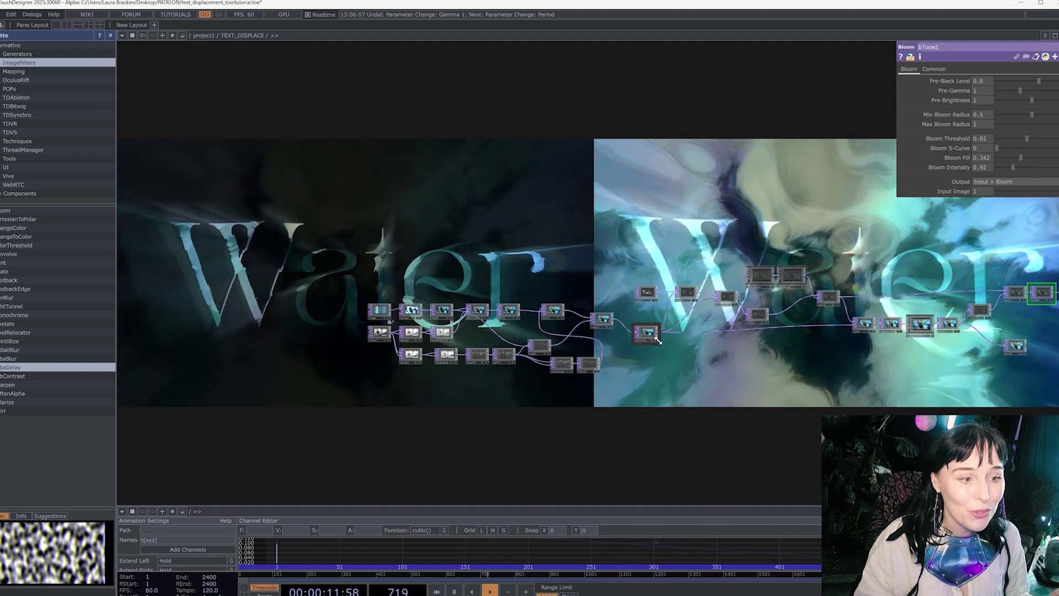
scroll(658, 341, "up", 6)
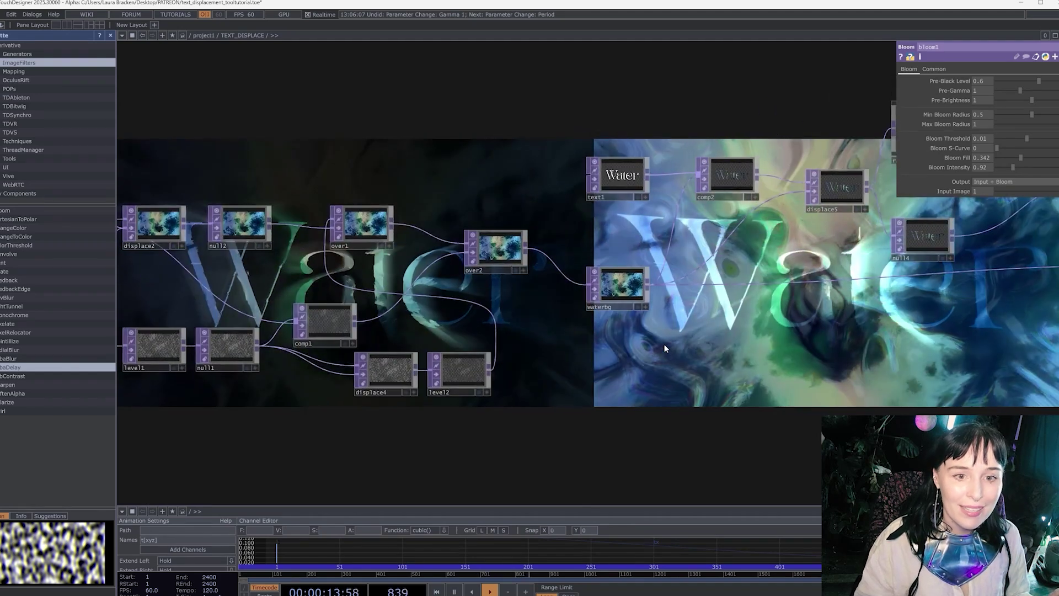
scroll(663, 343, "up", 4)
scroll(567, 146, "up", 2)
left_click_drag(567, 146, 565, 161)
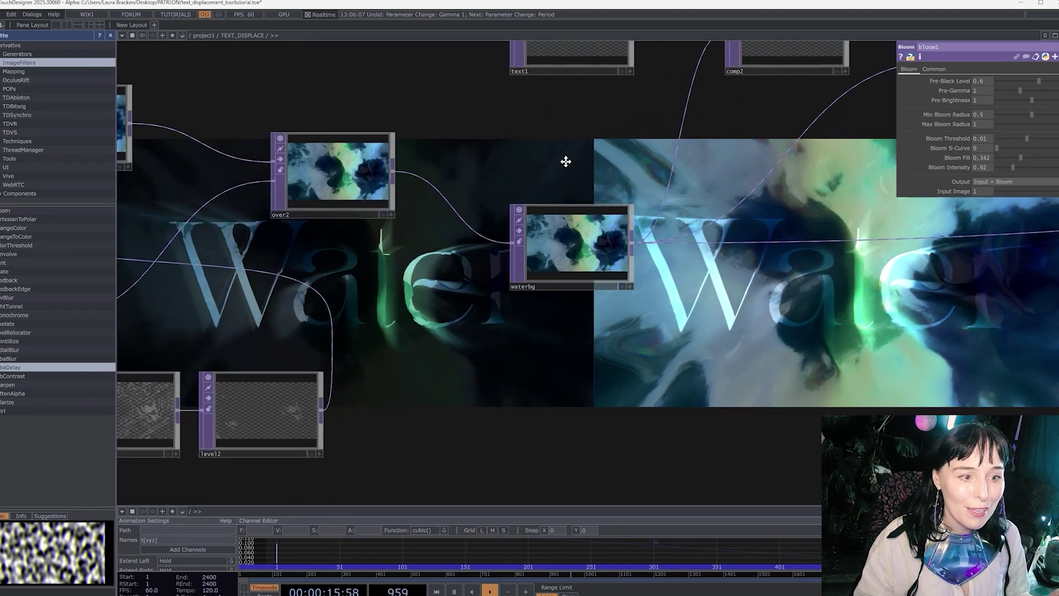
scroll(584, 144, "down", 5)
left_click_drag(588, 272, 614, 320)
scroll(593, 286, "up", 5)
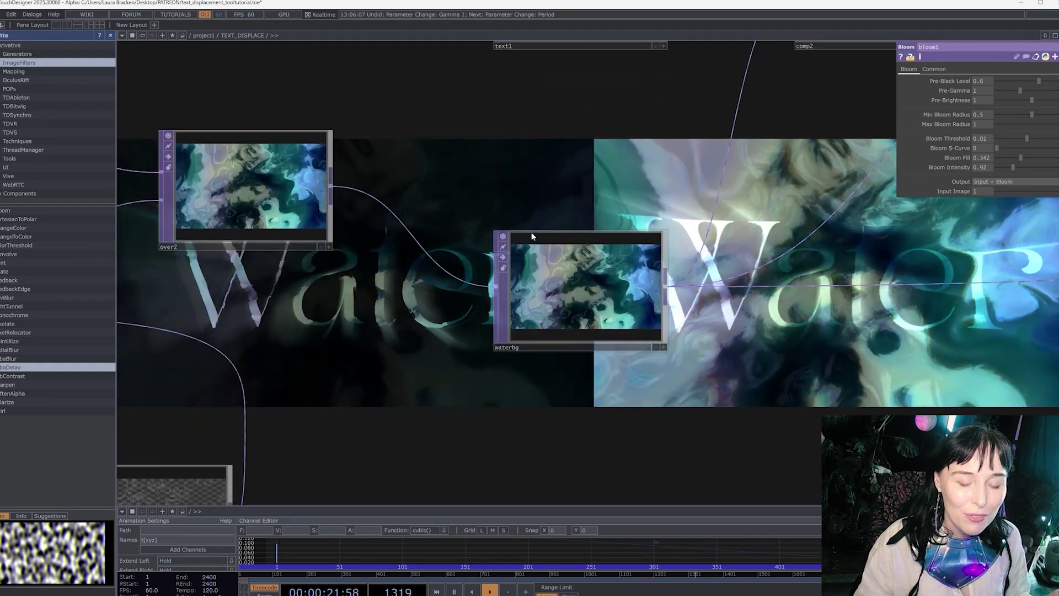
Step: Place a Movie File In TOP just below waterbg and delete it again
left_click_drag(578, 382, 540, 351)
key("Tab")
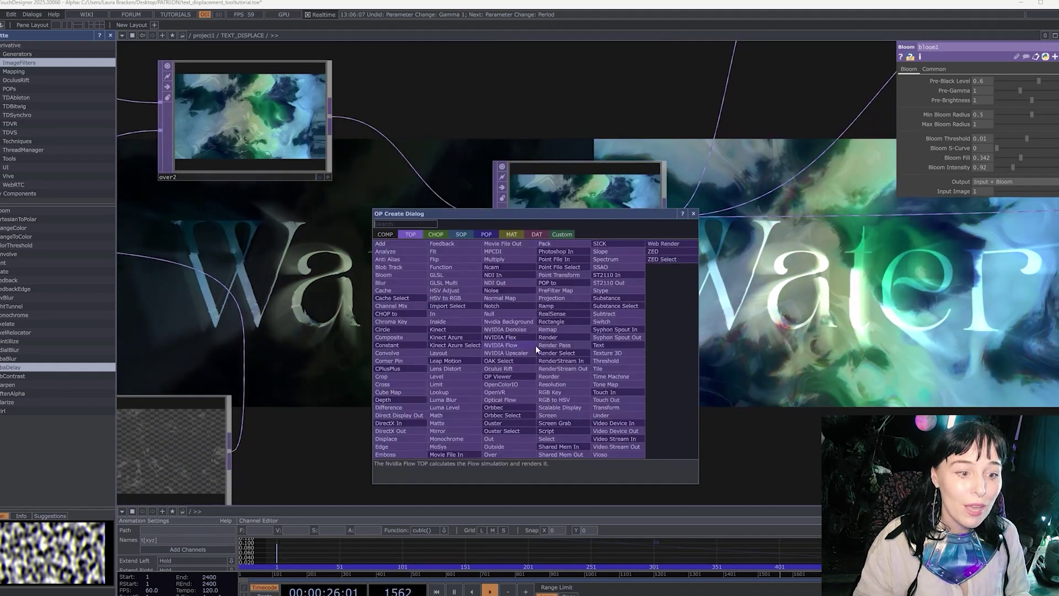
left_click(462, 453)
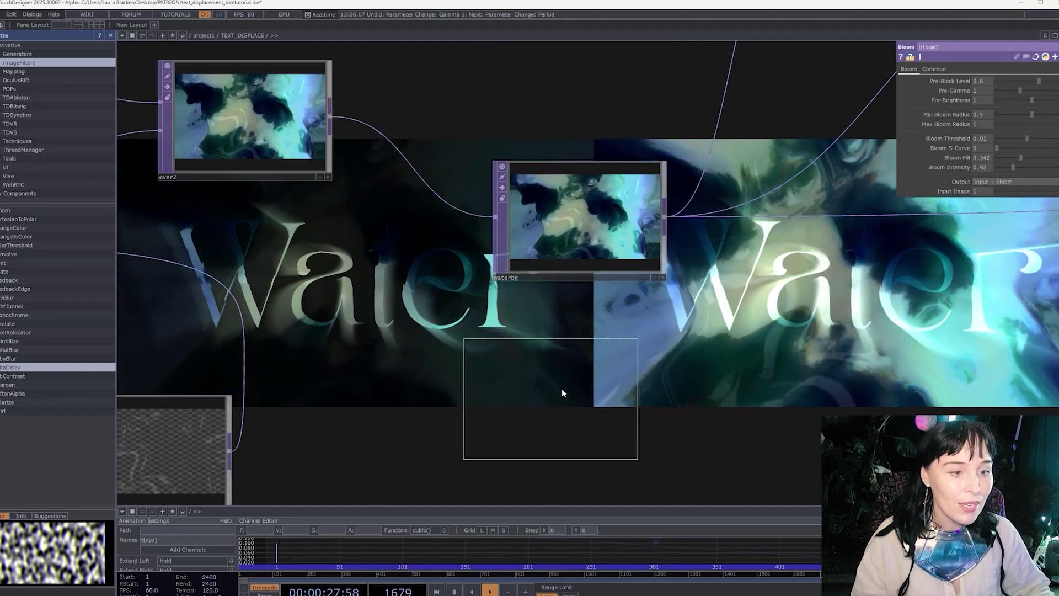
left_click(563, 369)
left_click_drag(814, 354, 610, 340)
scroll(610, 348, "down", 3)
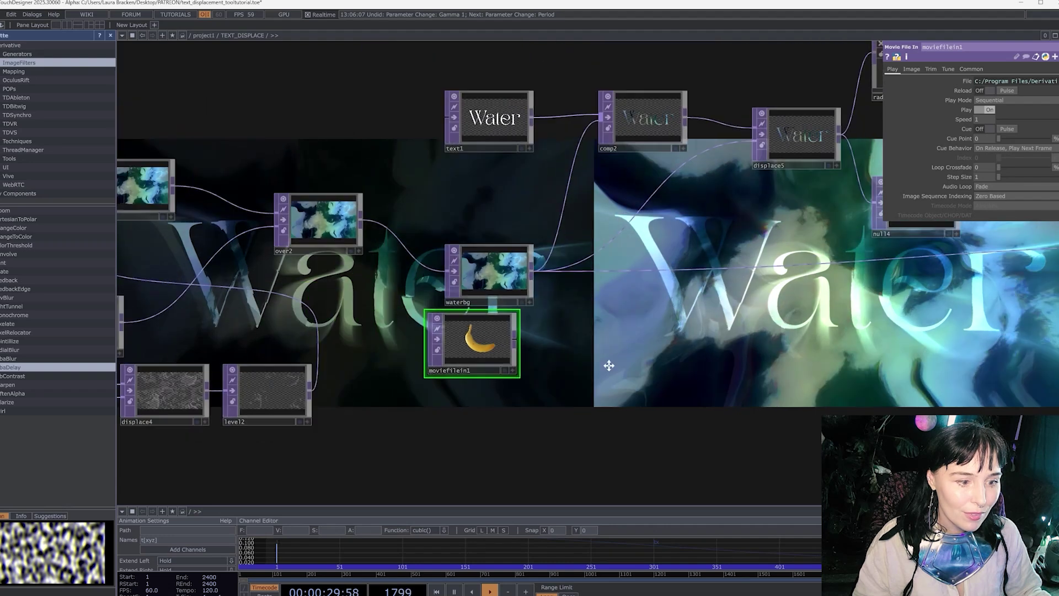
left_click_drag(494, 355, 482, 367)
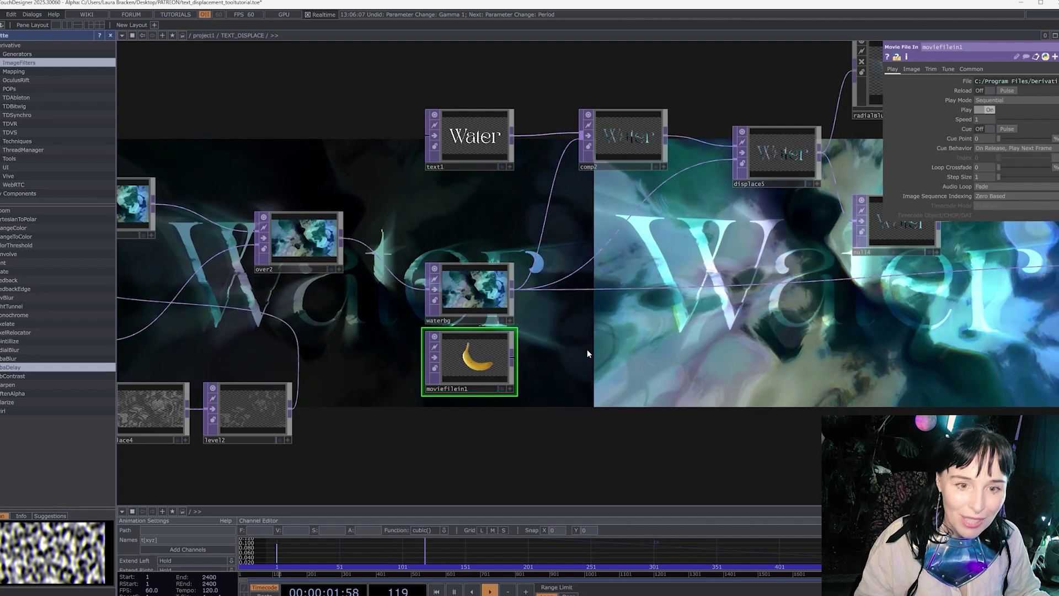
key("Delete")
Step: Show the Ramp parameters of ramp1 at the start of the network
scroll(571, 360, "down", 6)
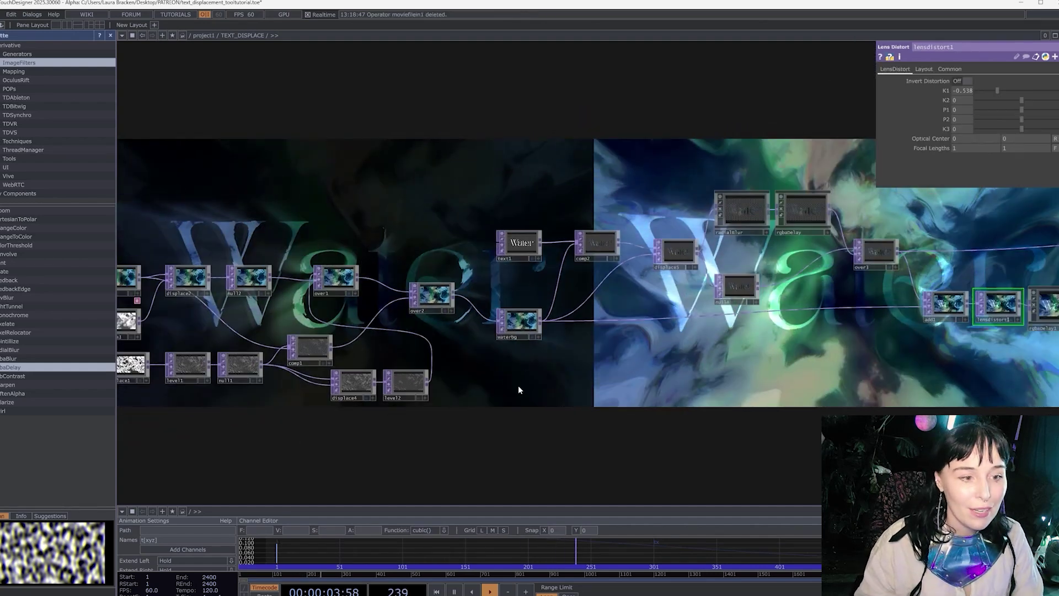
scroll(313, 292, "up", 5)
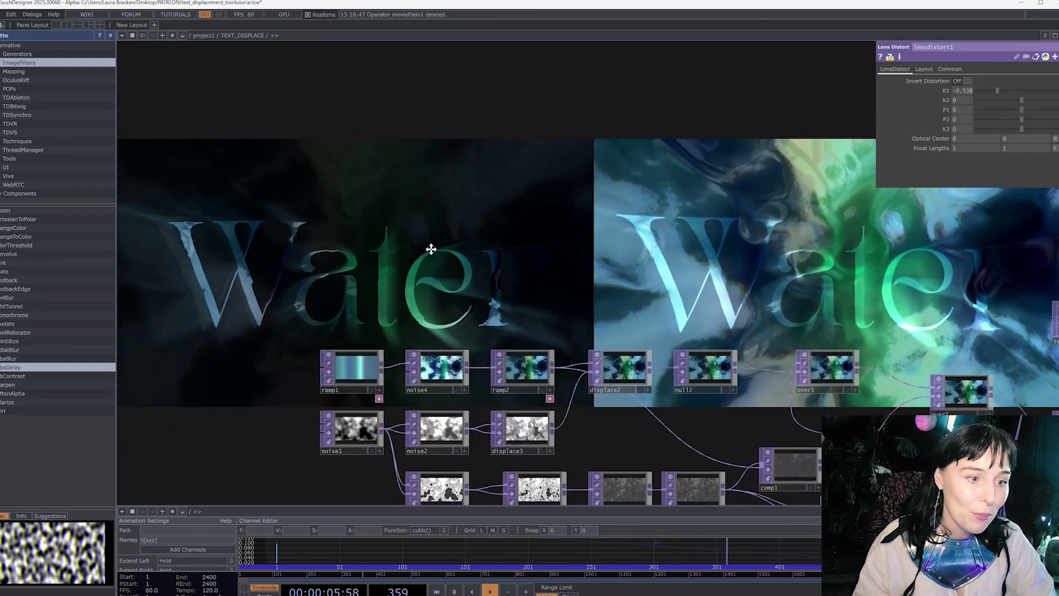
left_click(340, 296)
left_click_drag(489, 203, 725, 214)
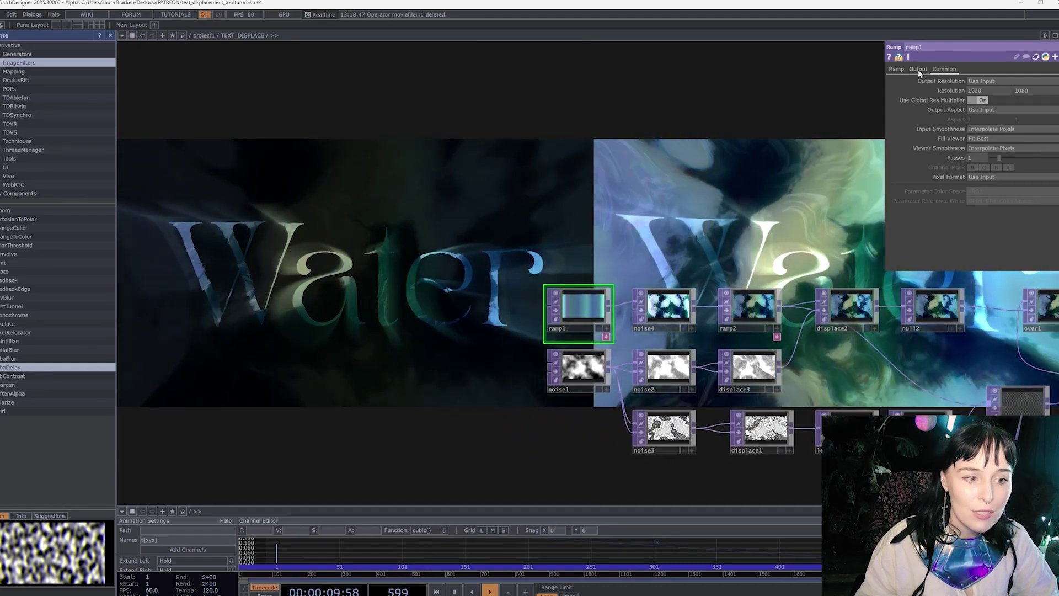
left_click(896, 69)
Step: Set noise1's Period to 1.02
mouse_move(1034, 116)
left_mouse_down()
mouse_move(1010, 114)
mouse_move(1025, 115)
left_mouse_up()
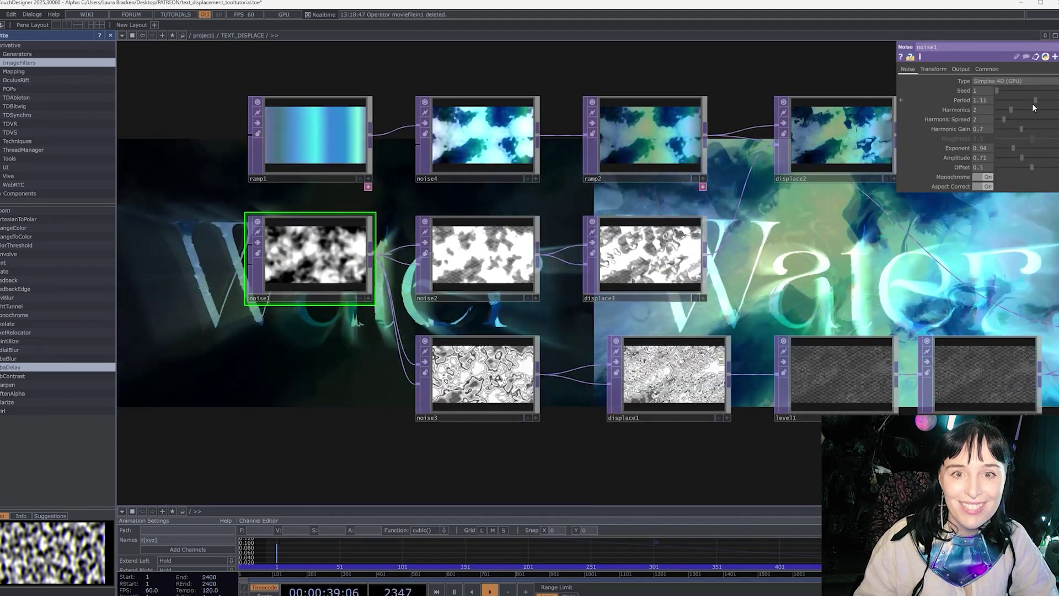
left_click_drag(1033, 108, 1031, 107)
scroll(773, 232, "down", 5)
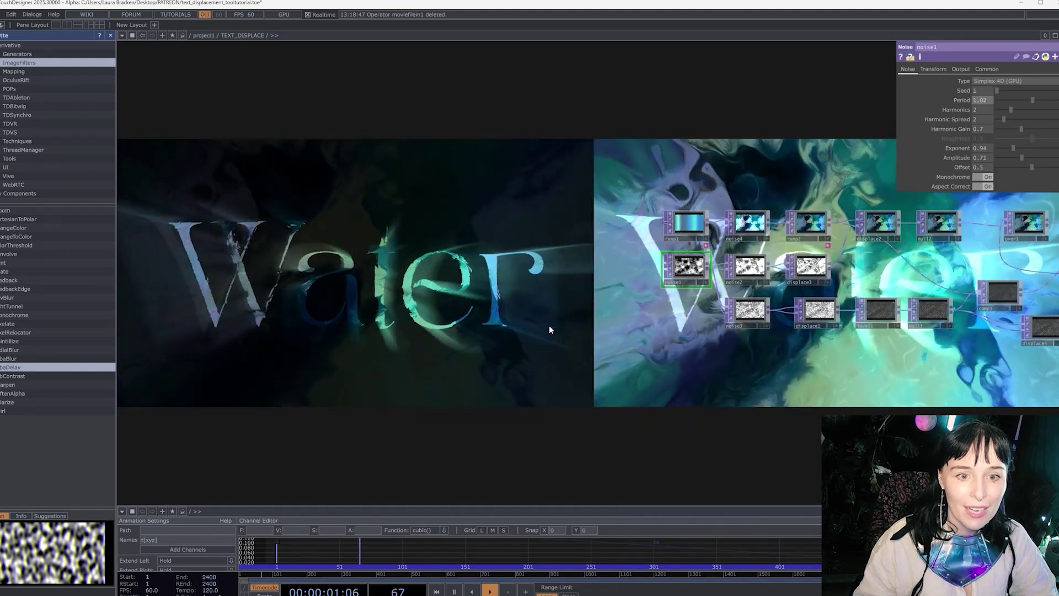
Step: Try a Period of 2 on noise1, then raise it to 4 for larger shapes in the water texture
left_click_drag(681, 419, 388, 454)
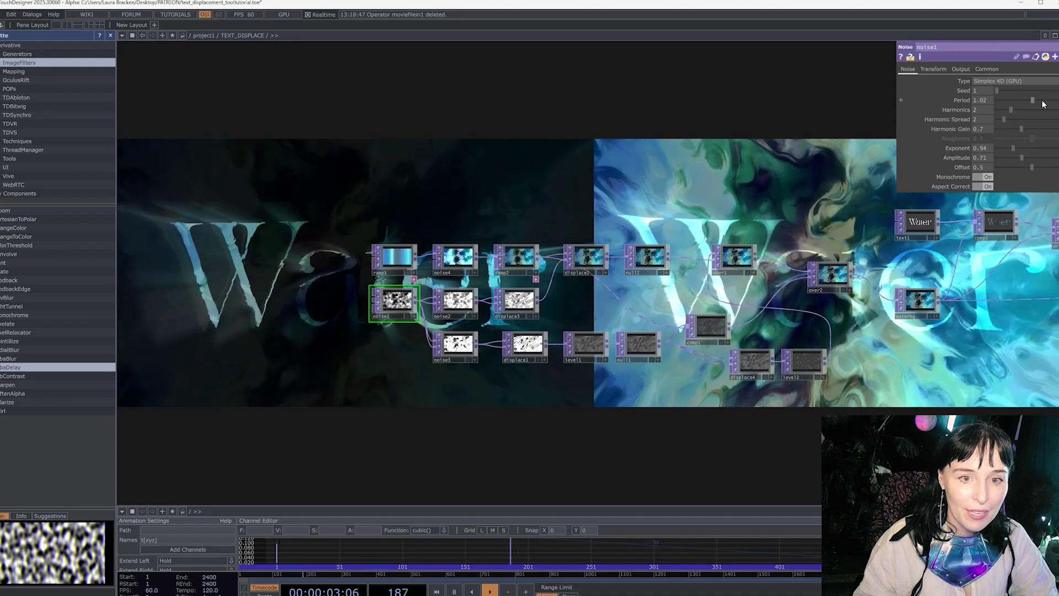
left_click(981, 100)
type("2")
key("Return")
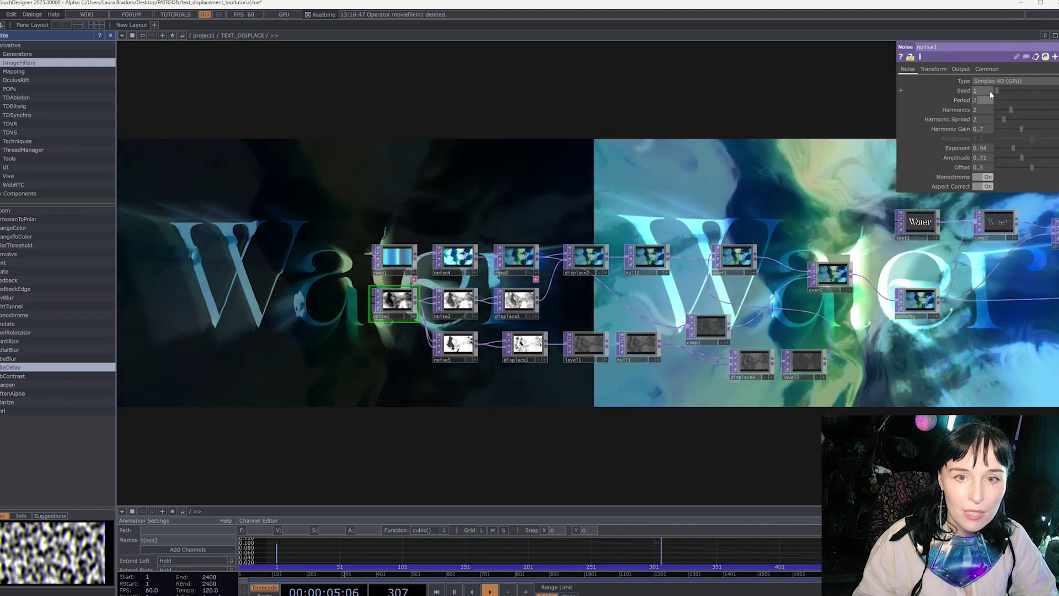
left_click(981, 100)
type("4")
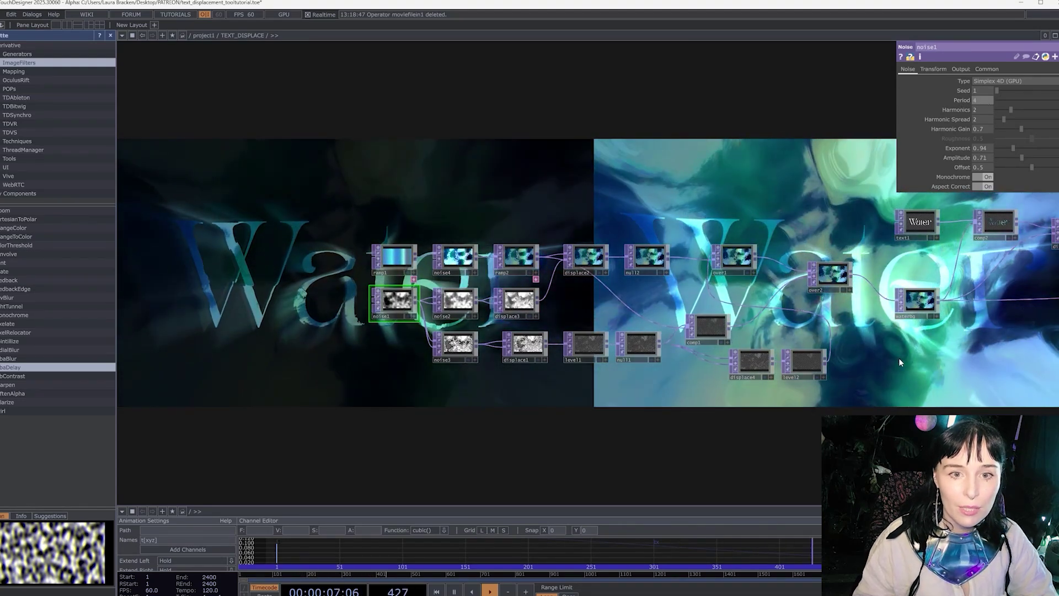
scroll(898, 362, "down", 5)
left_click_drag(854, 361, 476, 260)
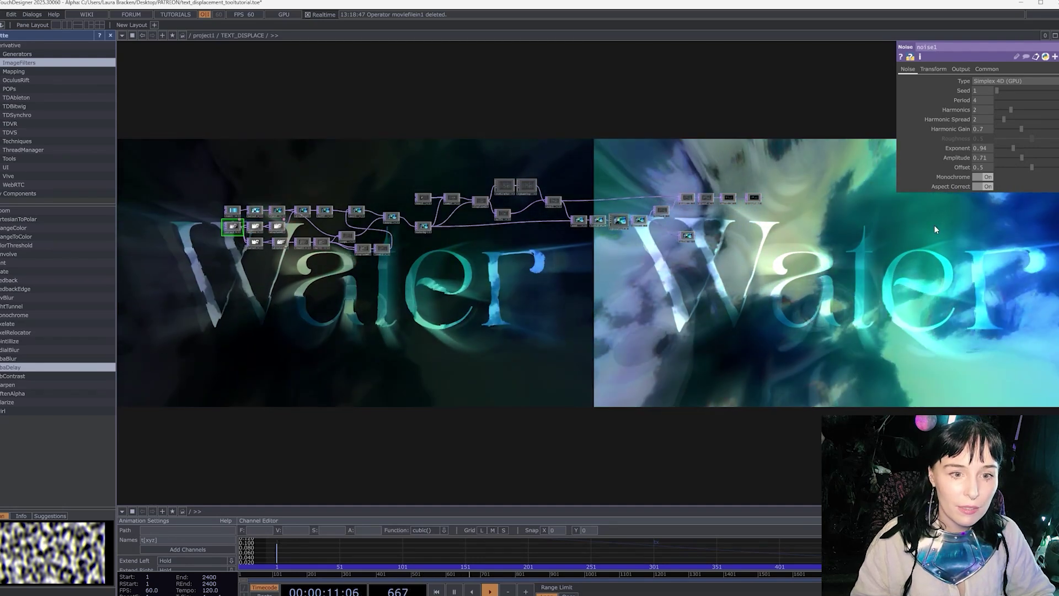
scroll(758, 276, "down", 1)
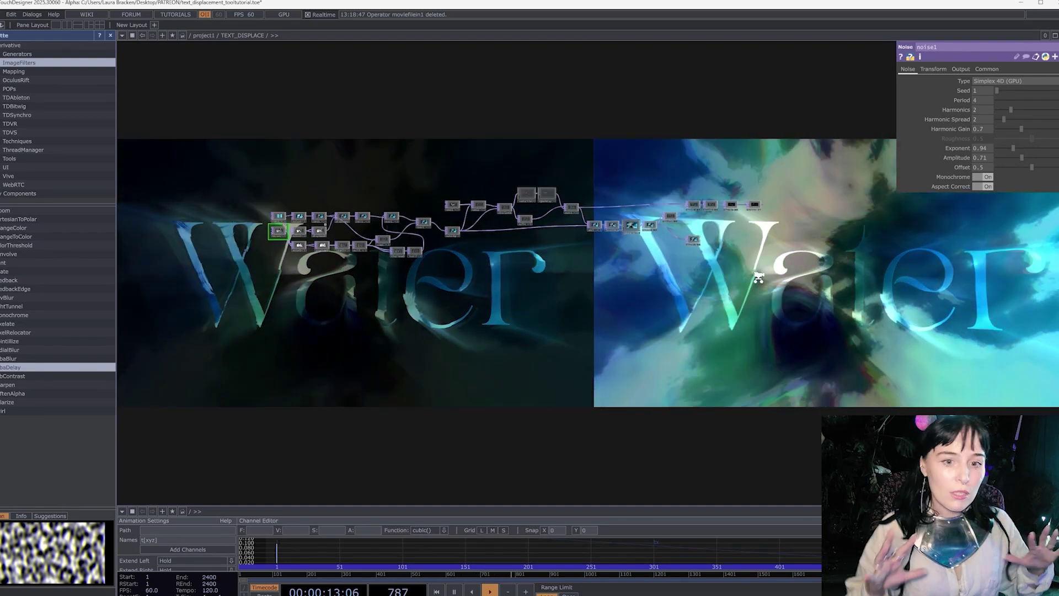
scroll(758, 277, "down", 3)
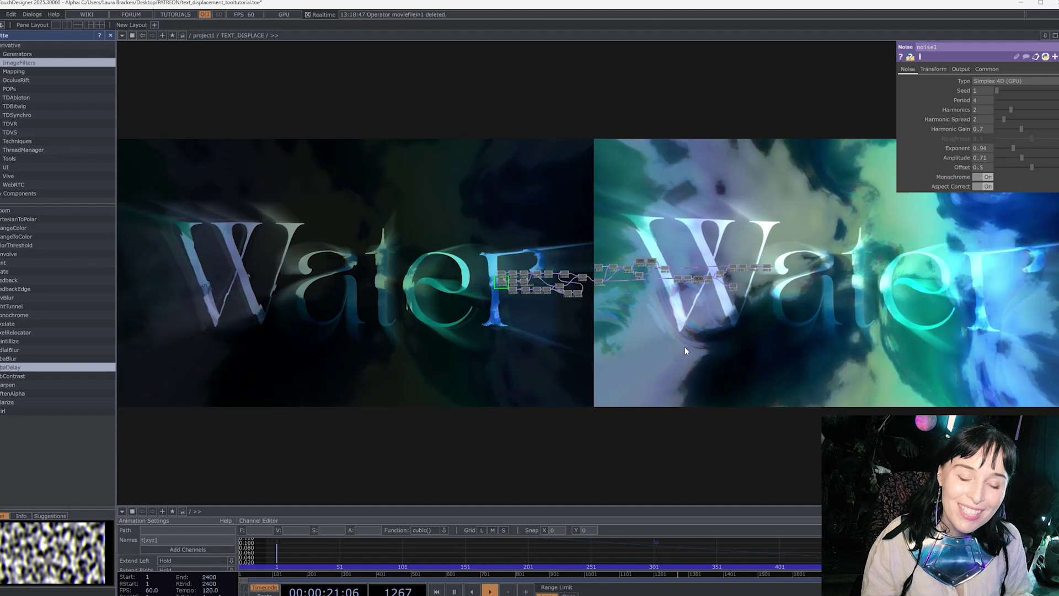
scroll(684, 347, "up", 4)
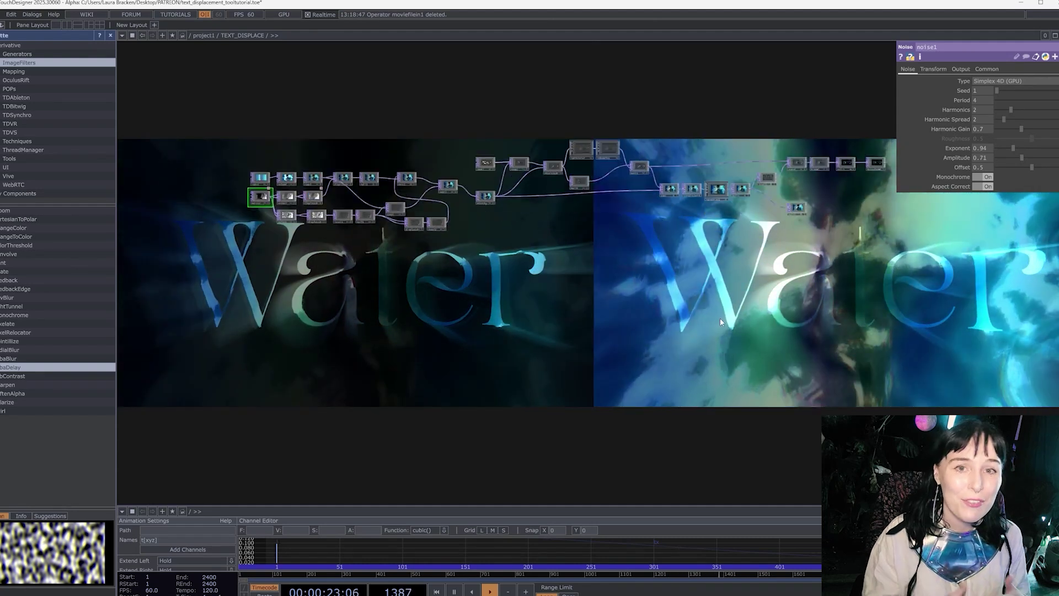
scroll(720, 318, "down", 3)
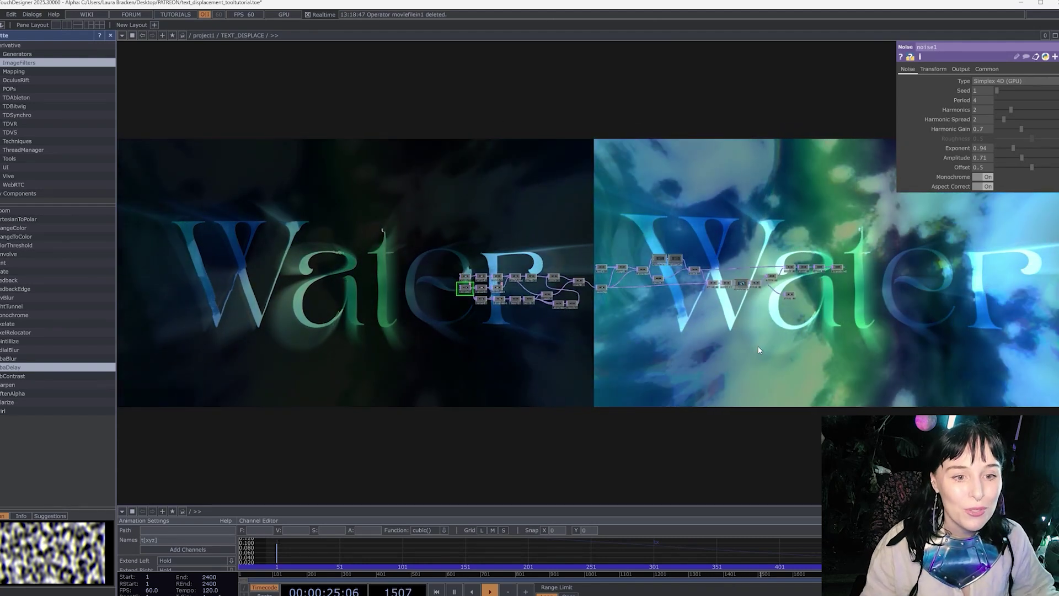